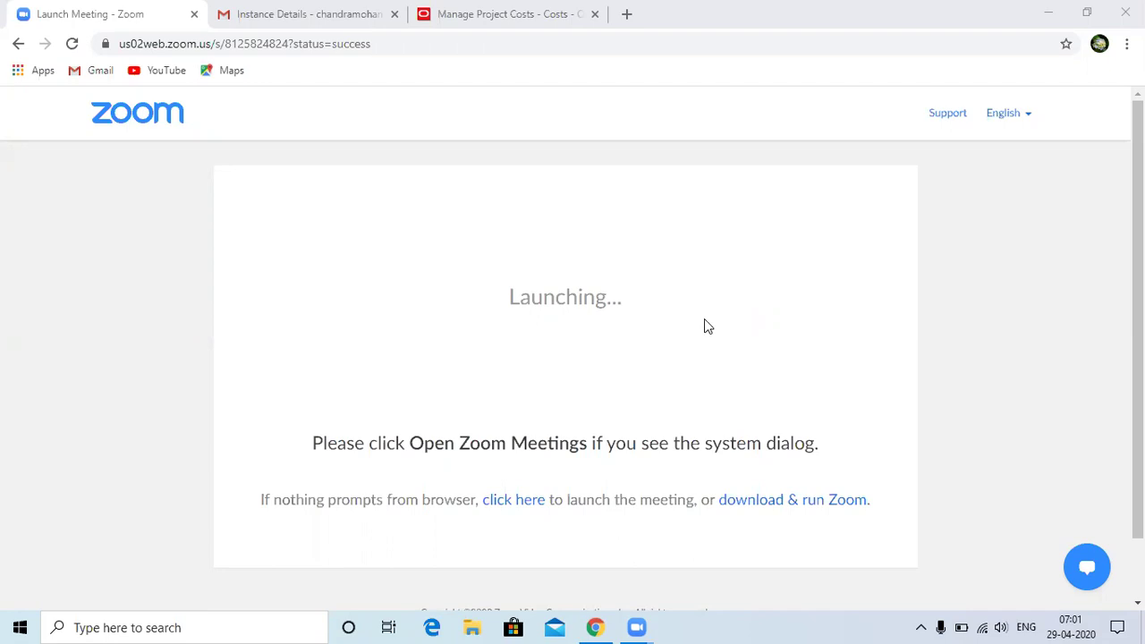
Switch to the Oracle application, close the Manage Project Costs page and open Setup and Maintenance.
left_click(367, 33)
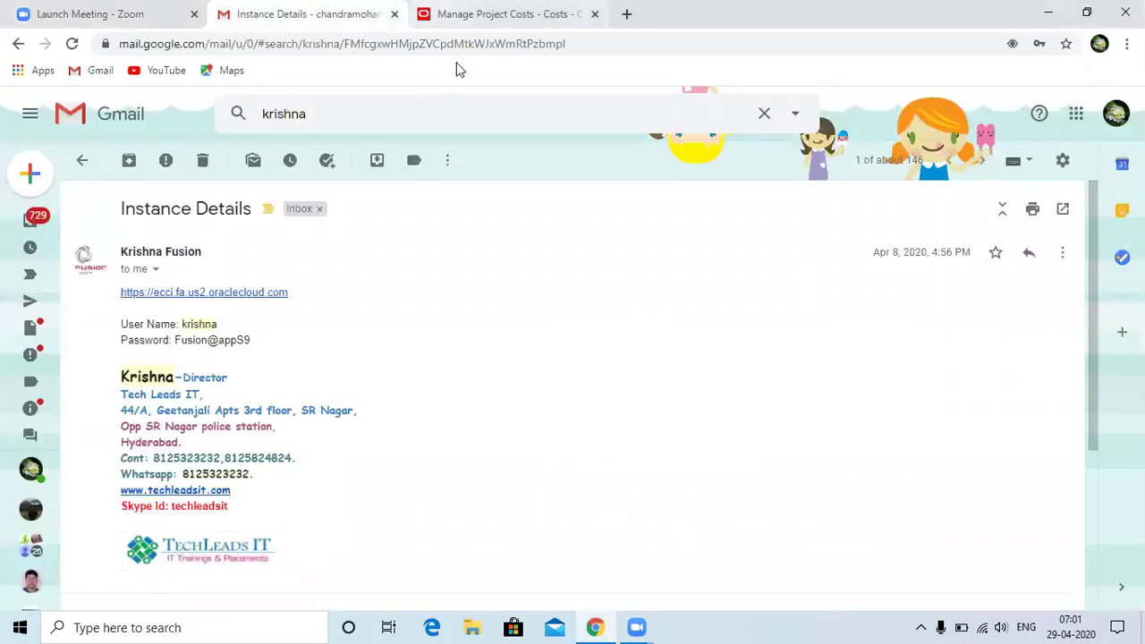
left_click(453, 18)
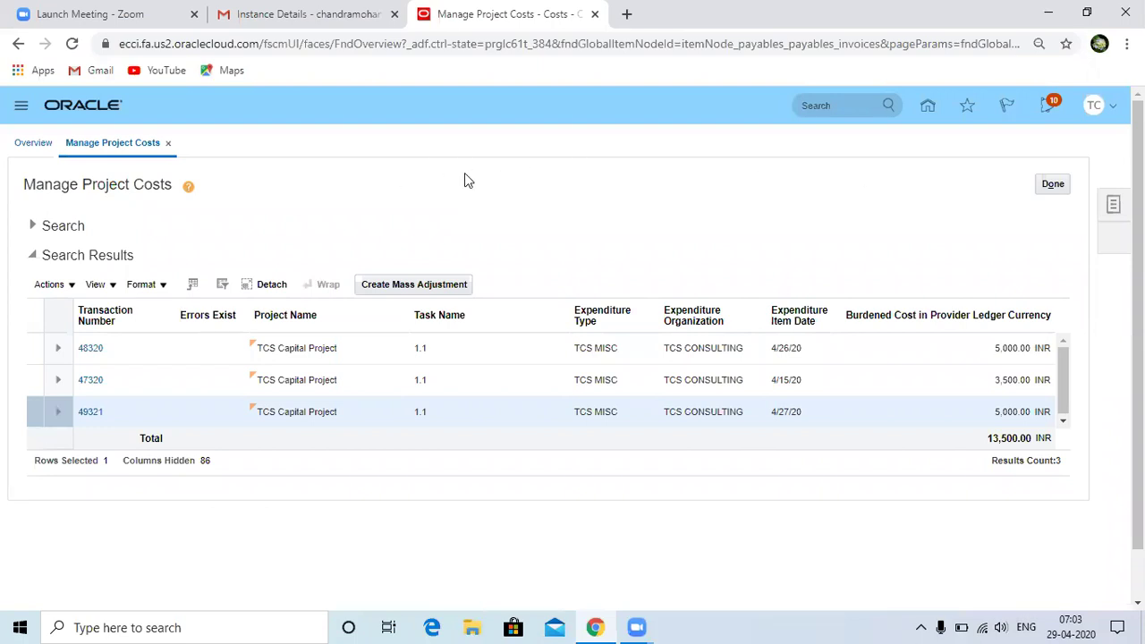
left_click(1055, 186)
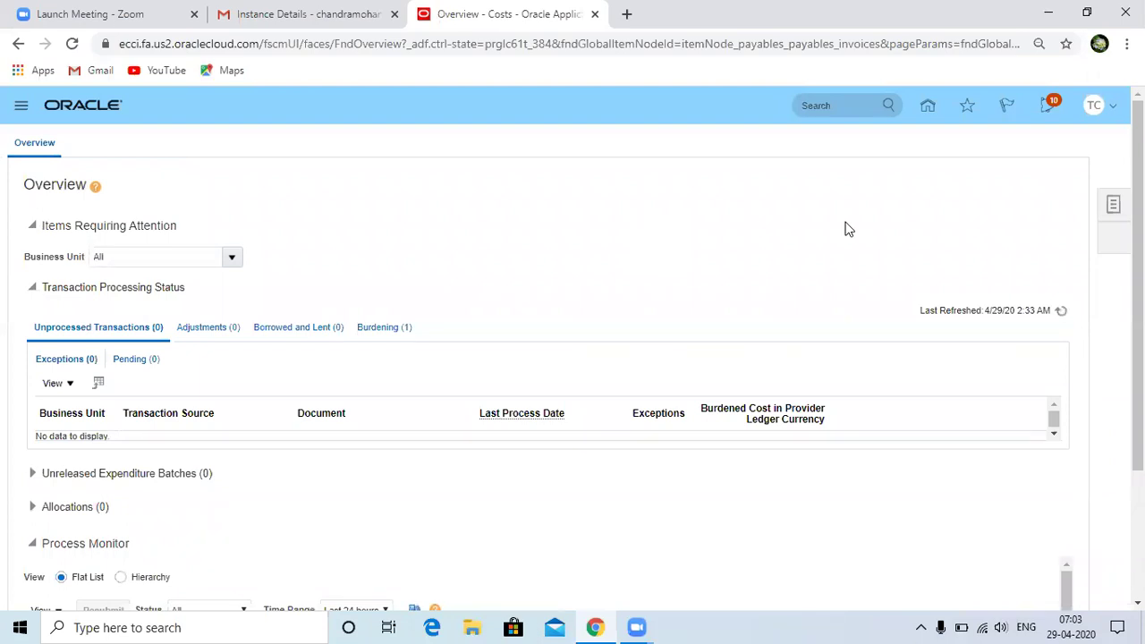
left_click(1113, 108)
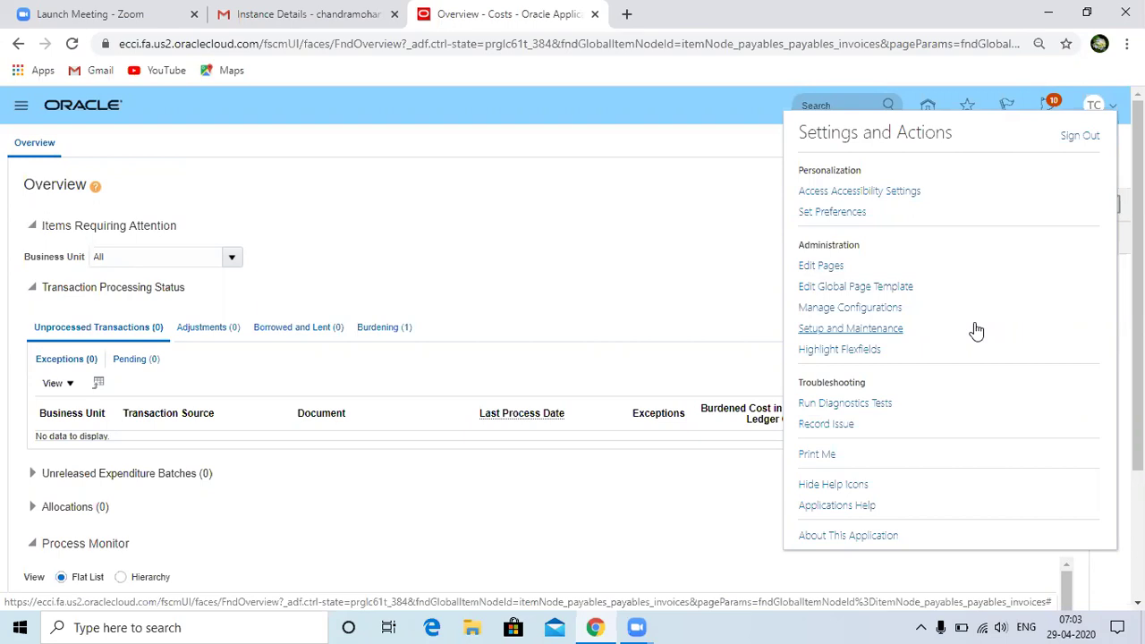
left_click(878, 328)
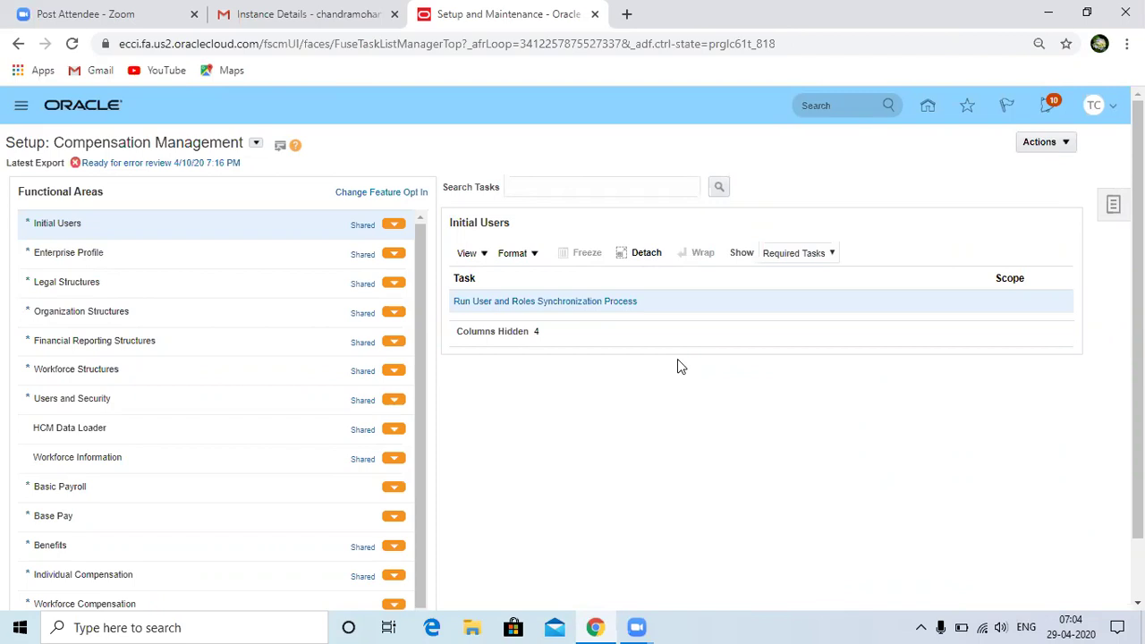
Change the setup offering to Procurement and open the Procurement Transaction Account Rules functional area.
left_click(255, 143)
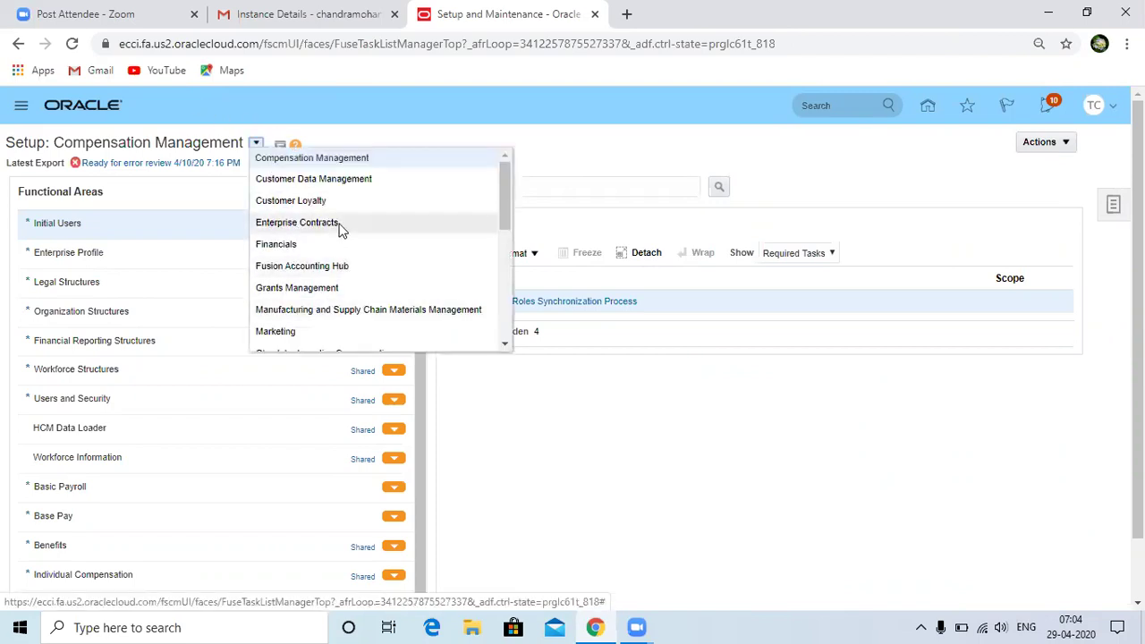
left_click_drag(503, 203, 508, 261)
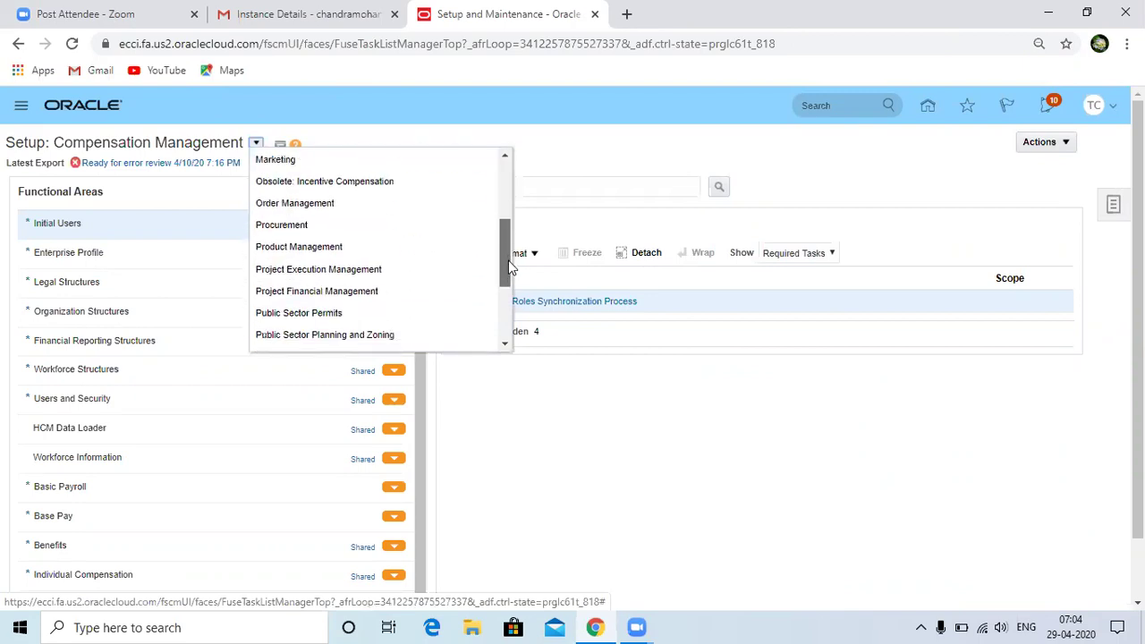
left_click(317, 225)
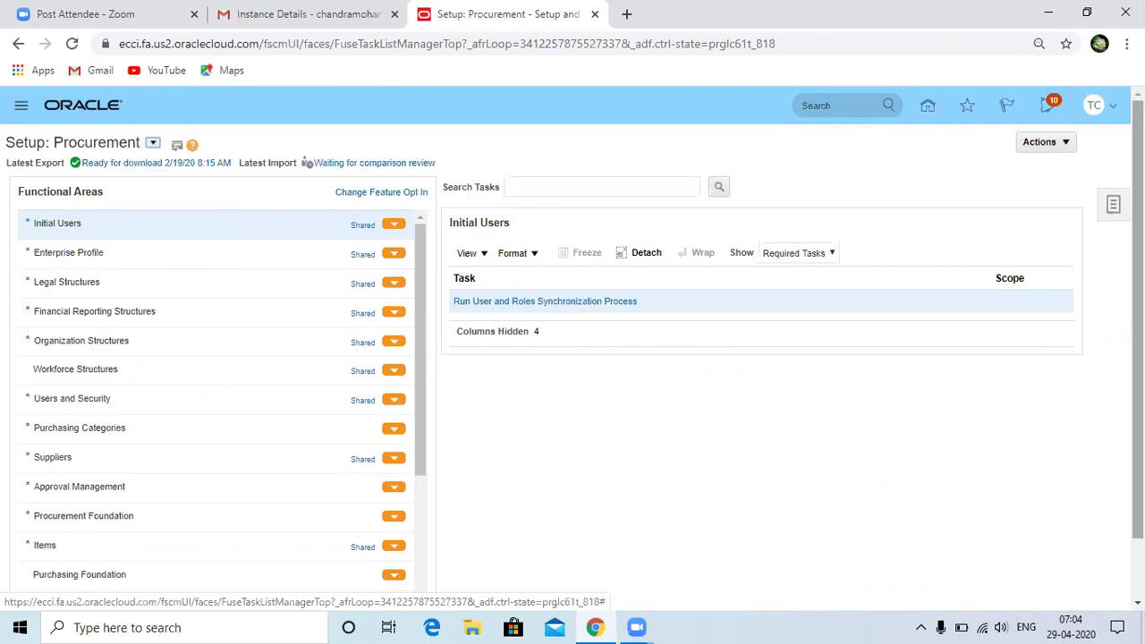
scroll(1137, 322, "down", 1)
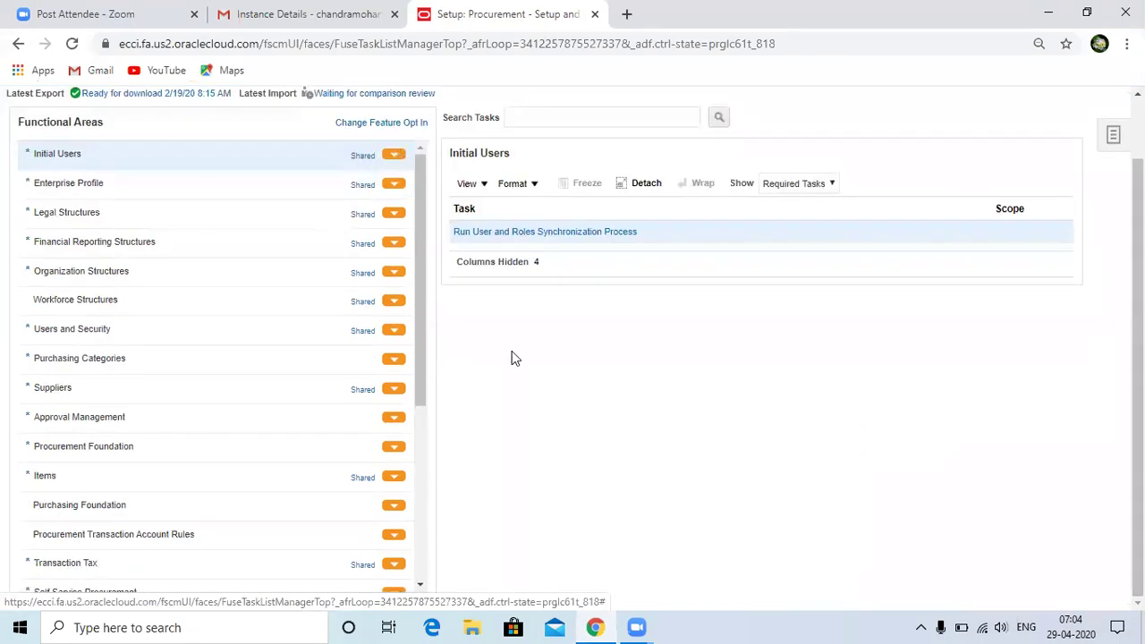
left_click(213, 533)
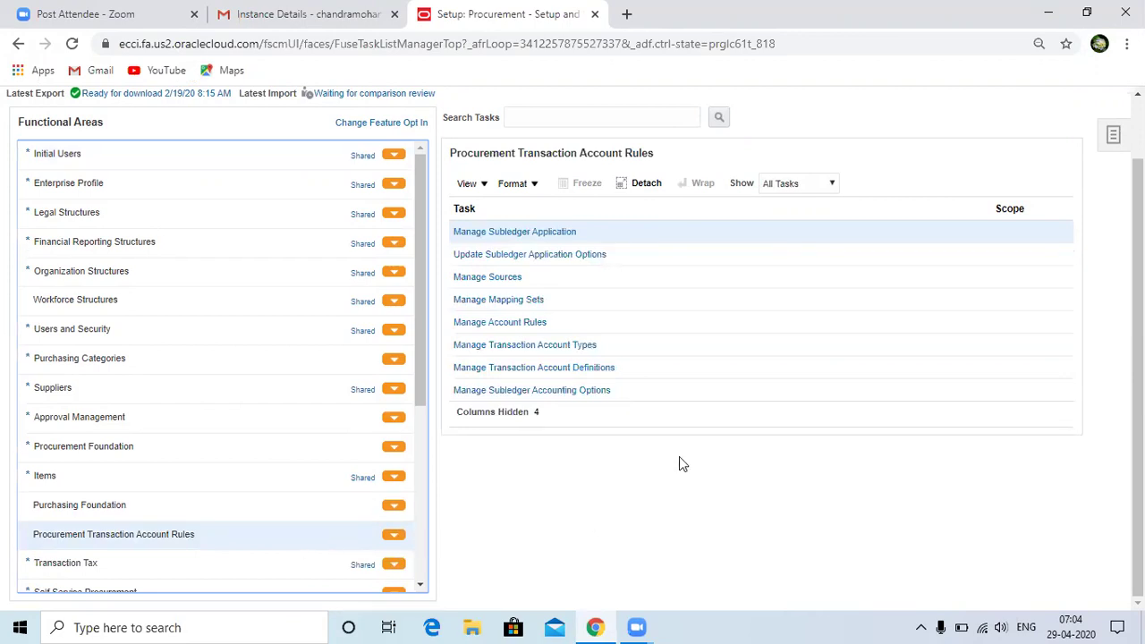
Start a new definition in Manage Transaction Account Definitions to examine its header fields, transaction account types and account rule assignments.
left_click(581, 374)
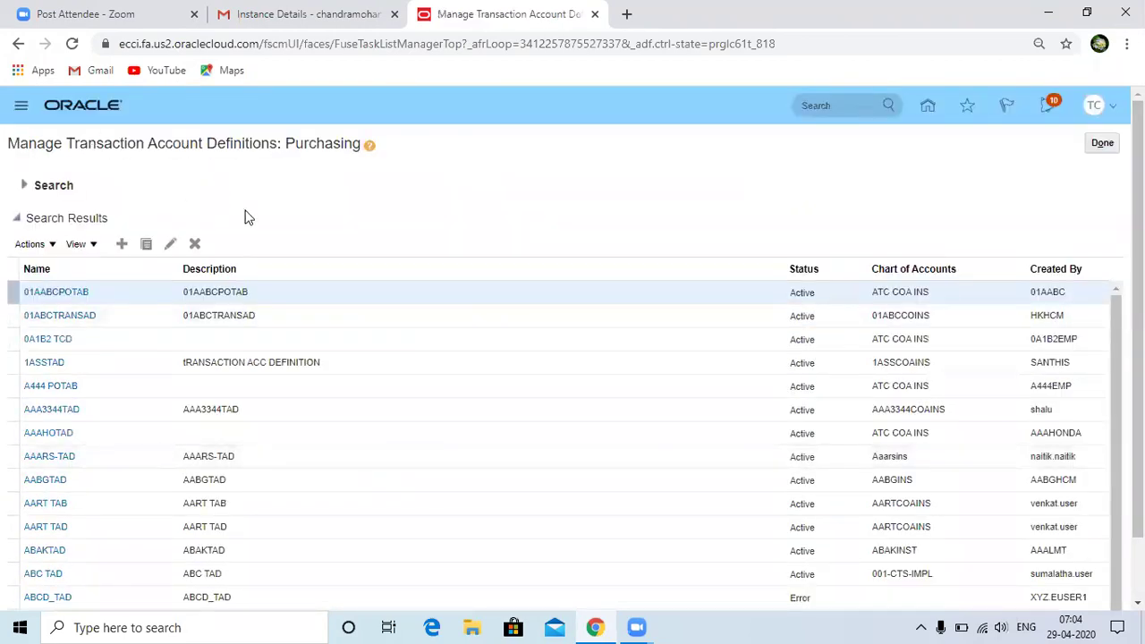
left_click(121, 245)
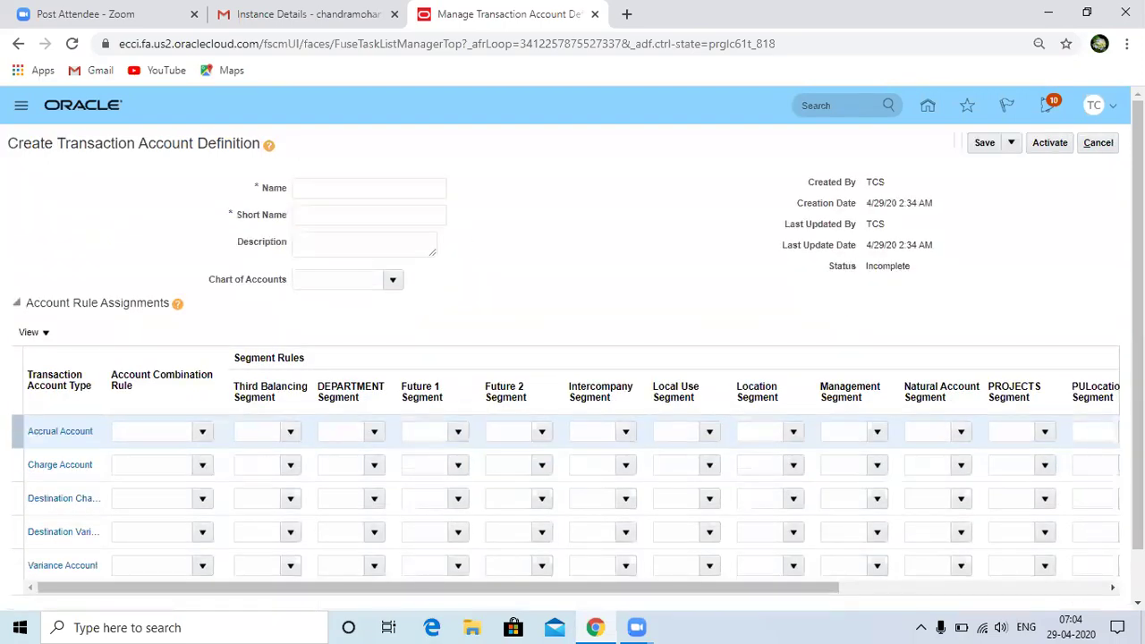
scroll(326, 414, "down", 1)
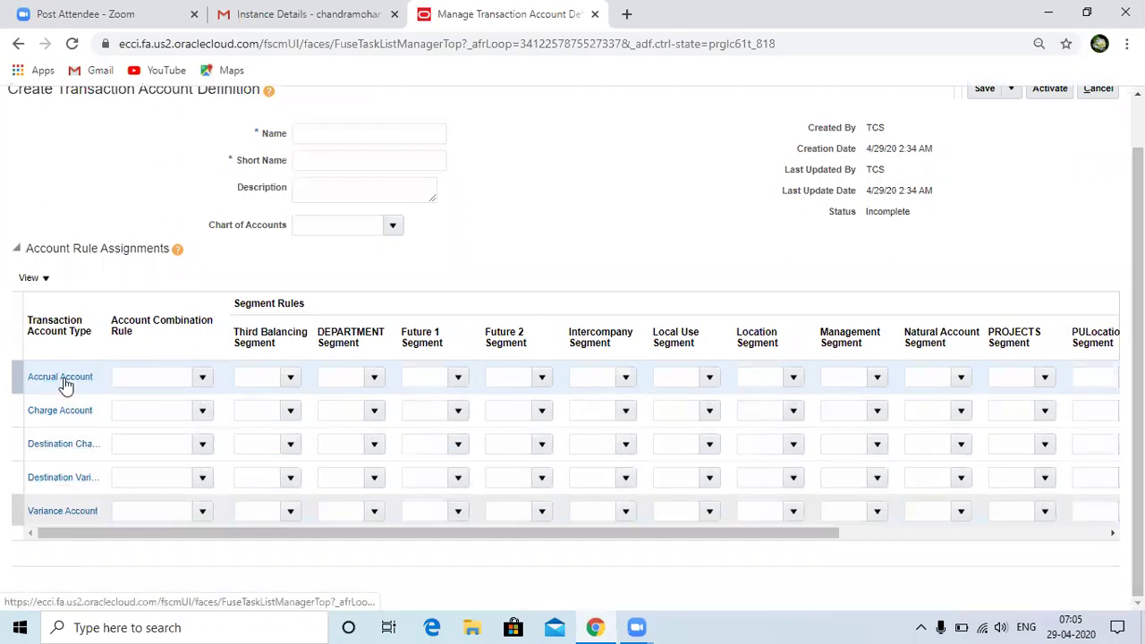
left_click(62, 415)
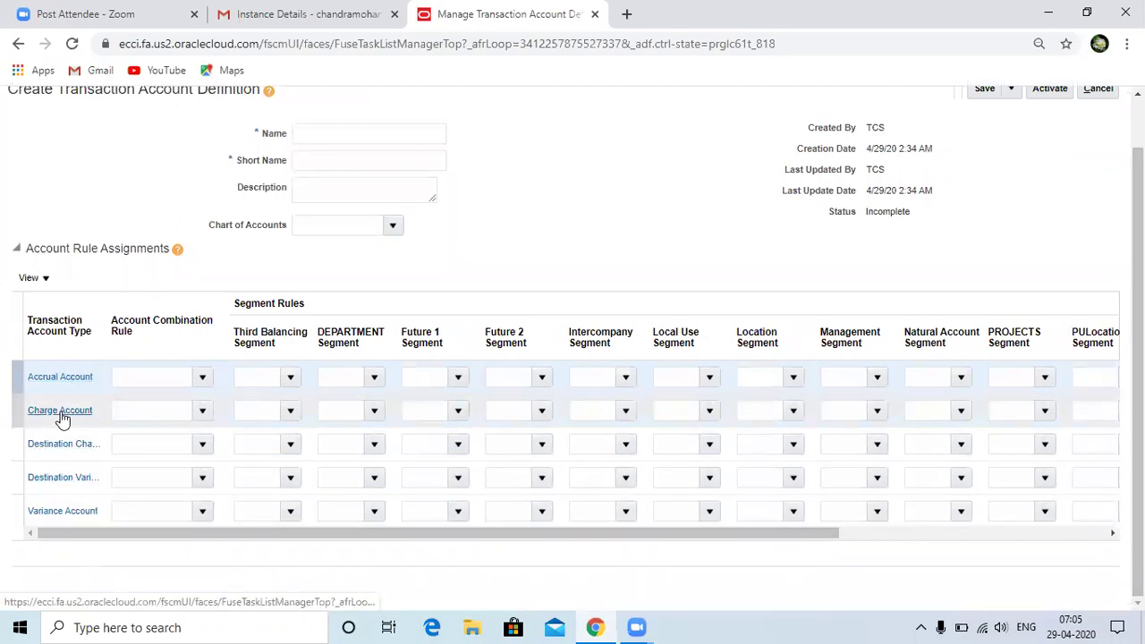
left_click(65, 448)
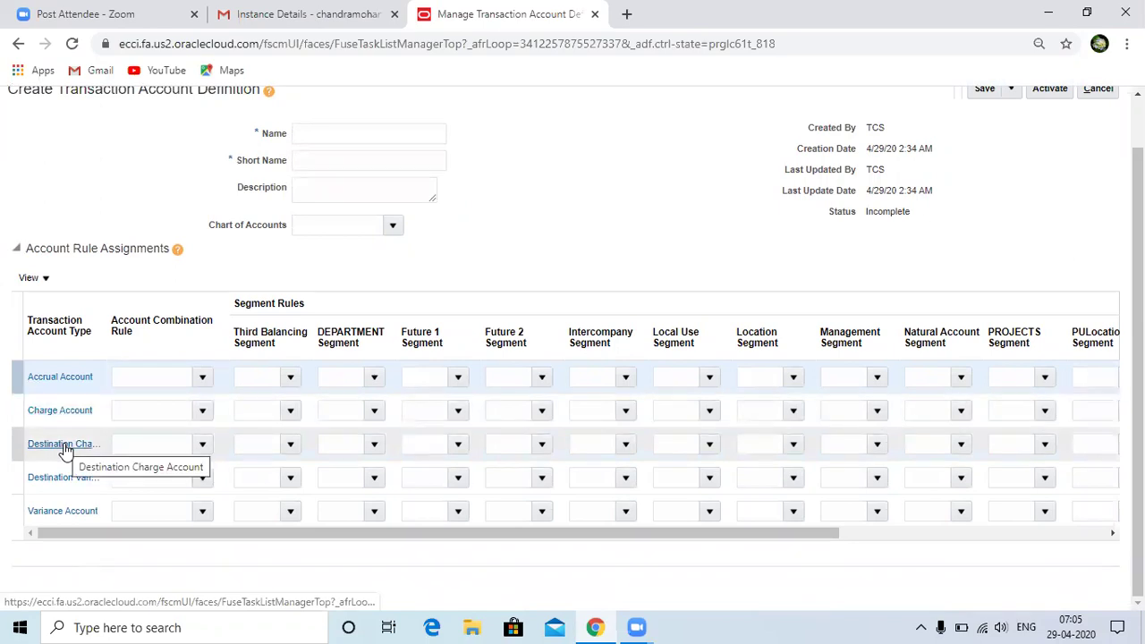
left_click(76, 483)
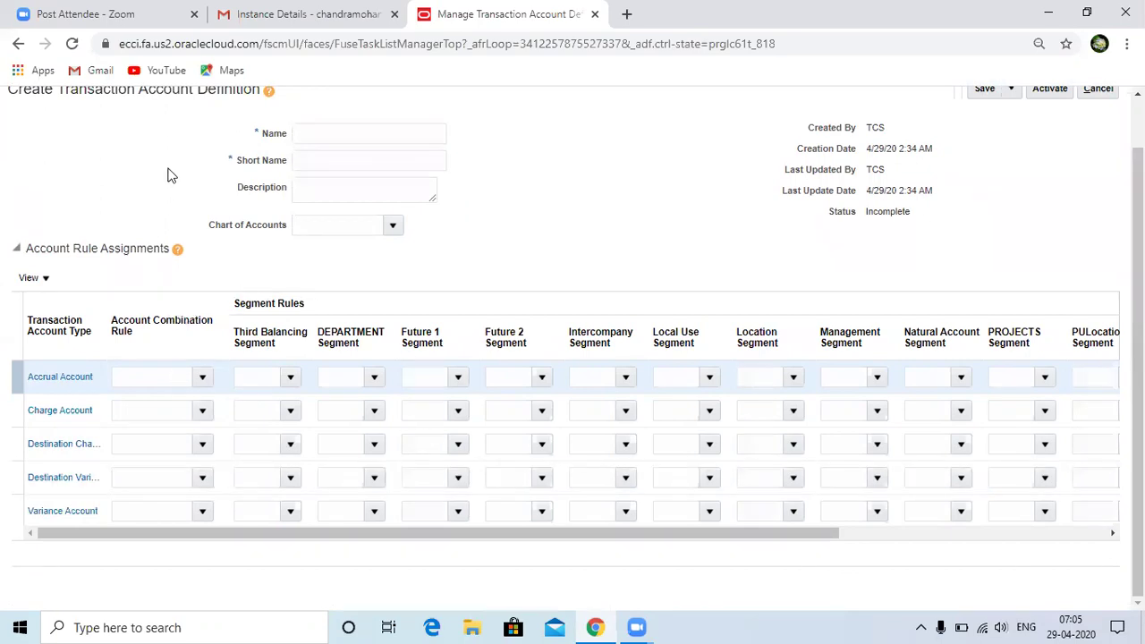
left_click_drag(172, 175, 98, 123)
left_click(333, 127)
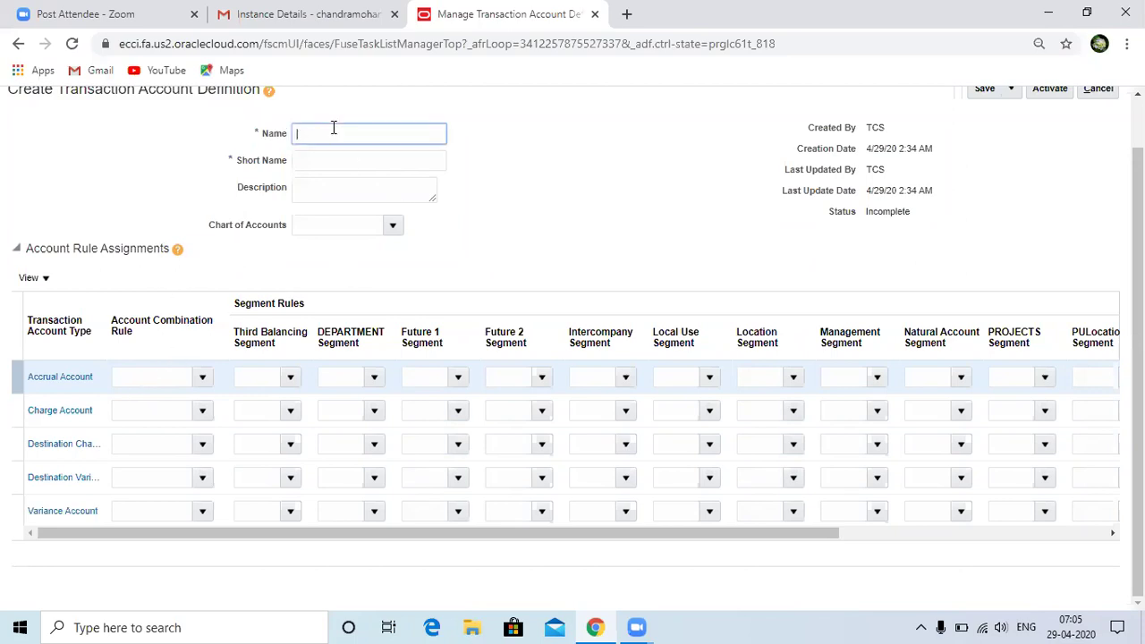
left_click(304, 227)
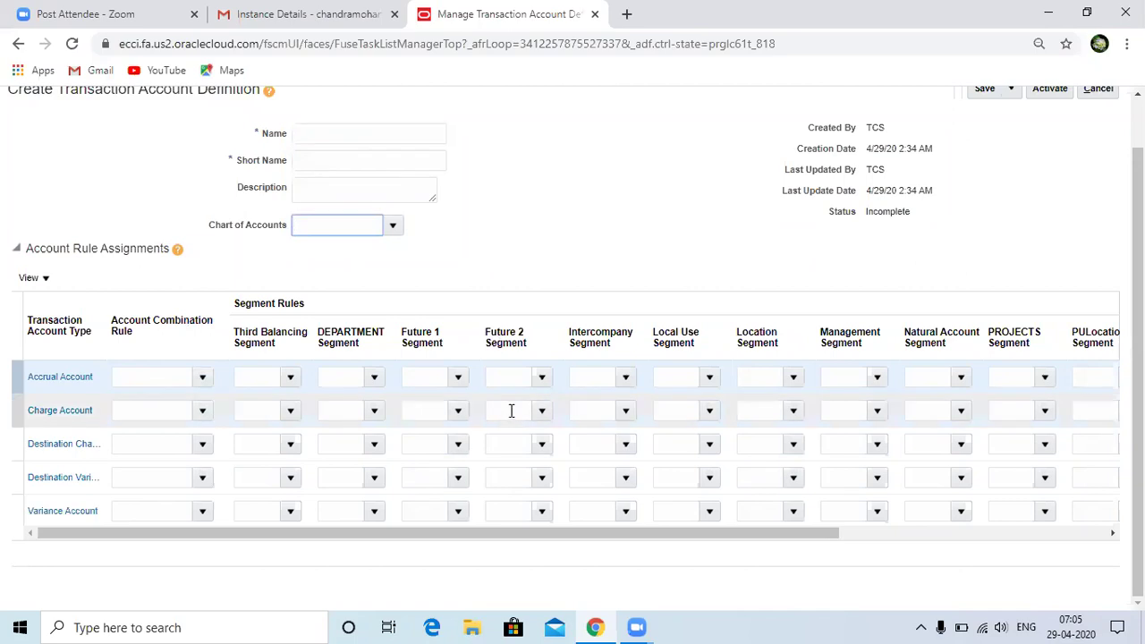
left_click(162, 379)
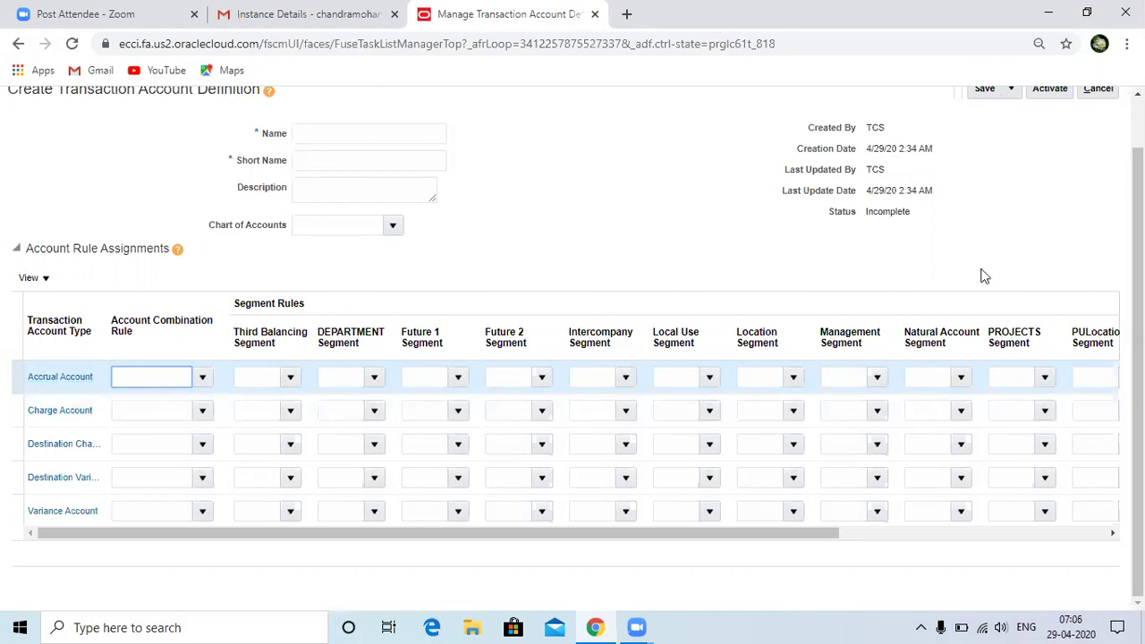
scroll(573, 341, "up", 1)
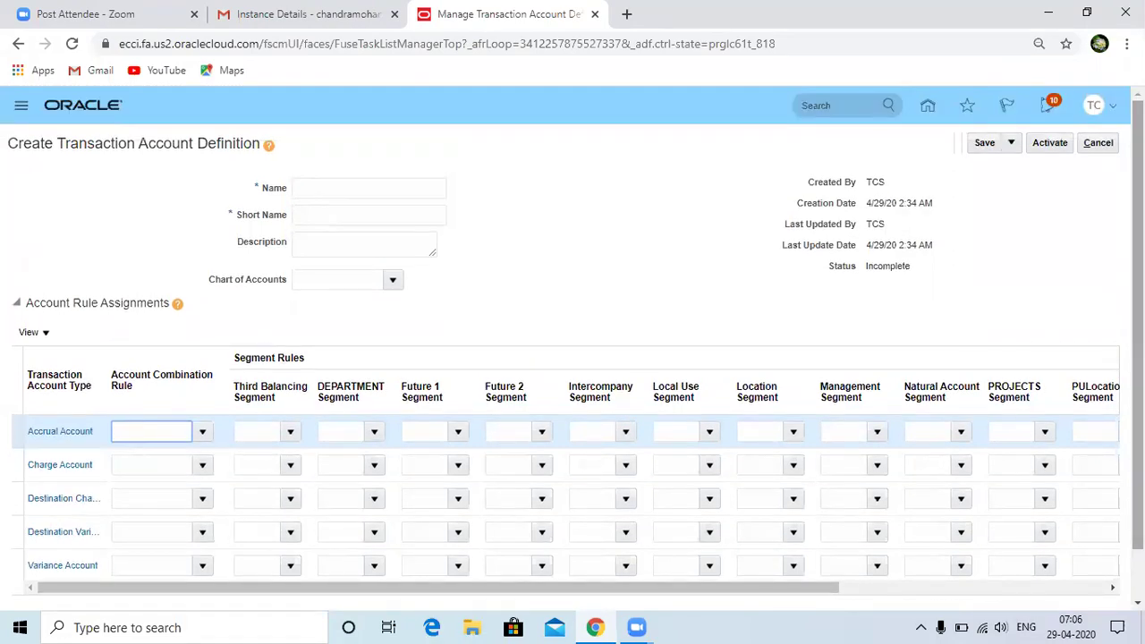
Discard the blank transaction account definition, return to the setup tasks and open Manage Account Rules.
left_click(1101, 144)
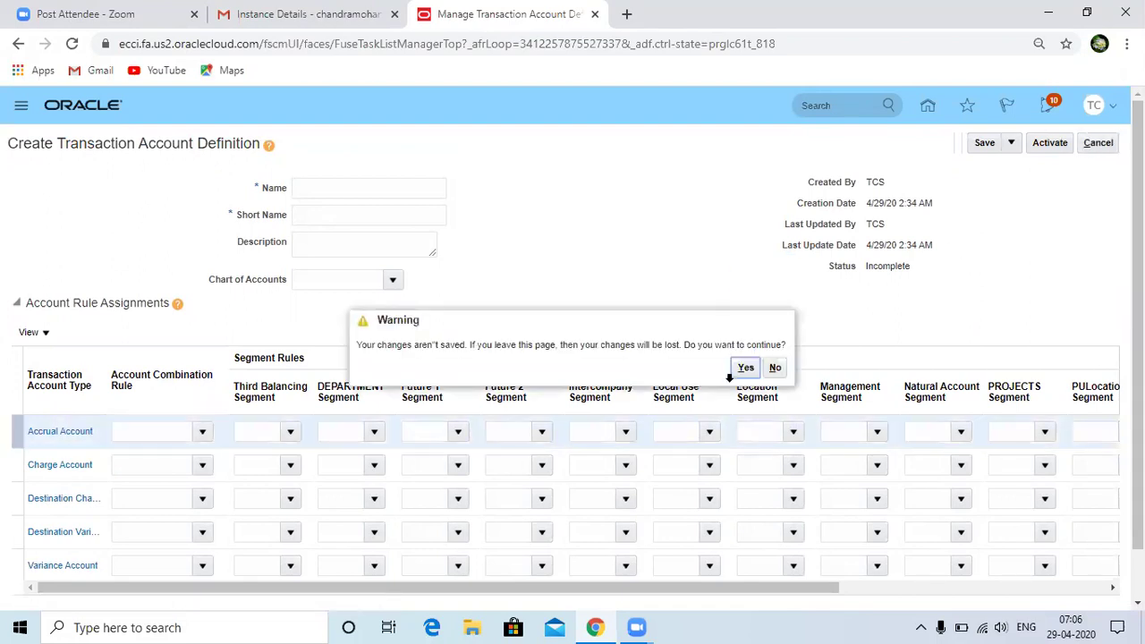
left_click(744, 368)
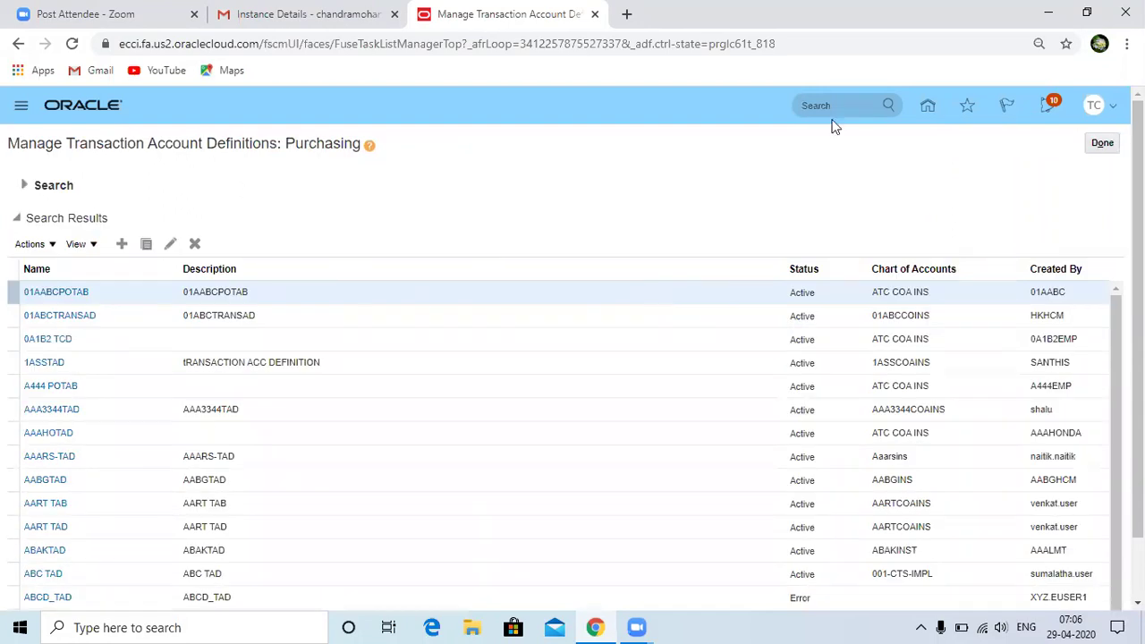
left_click(1111, 148)
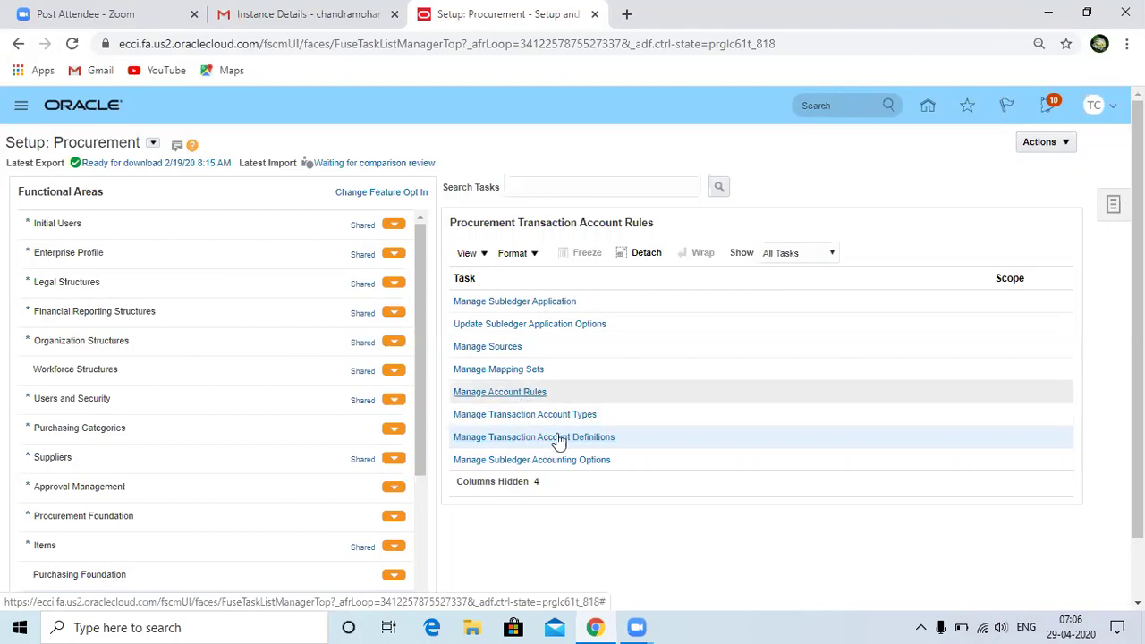
left_click(513, 397)
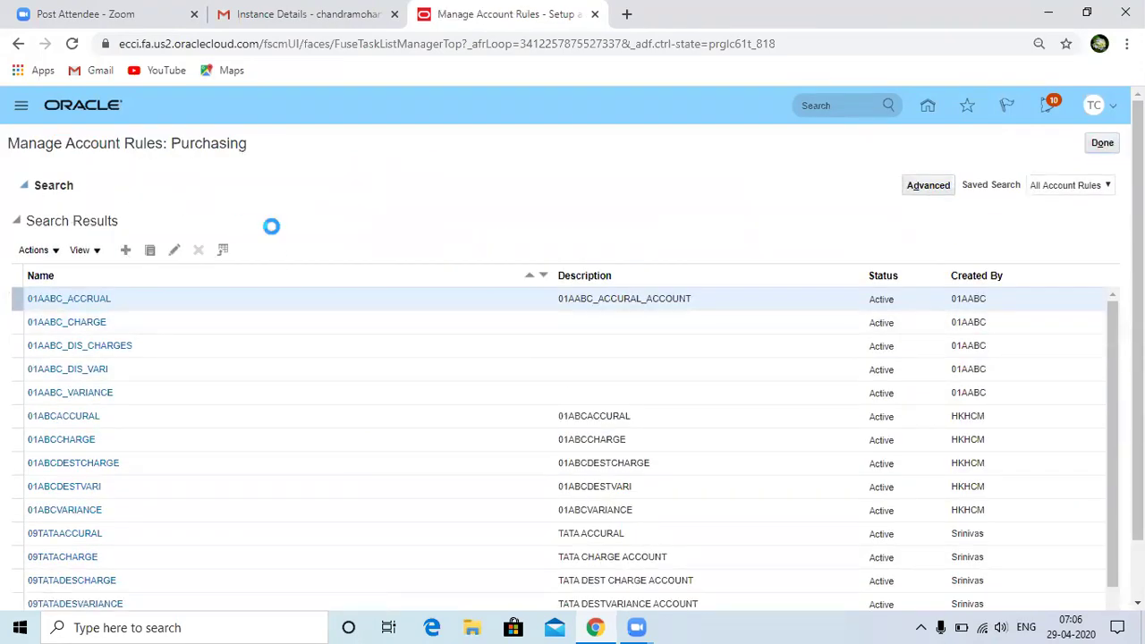
Search the purchasing account rules for the name "tcs".
left_click(228, 213)
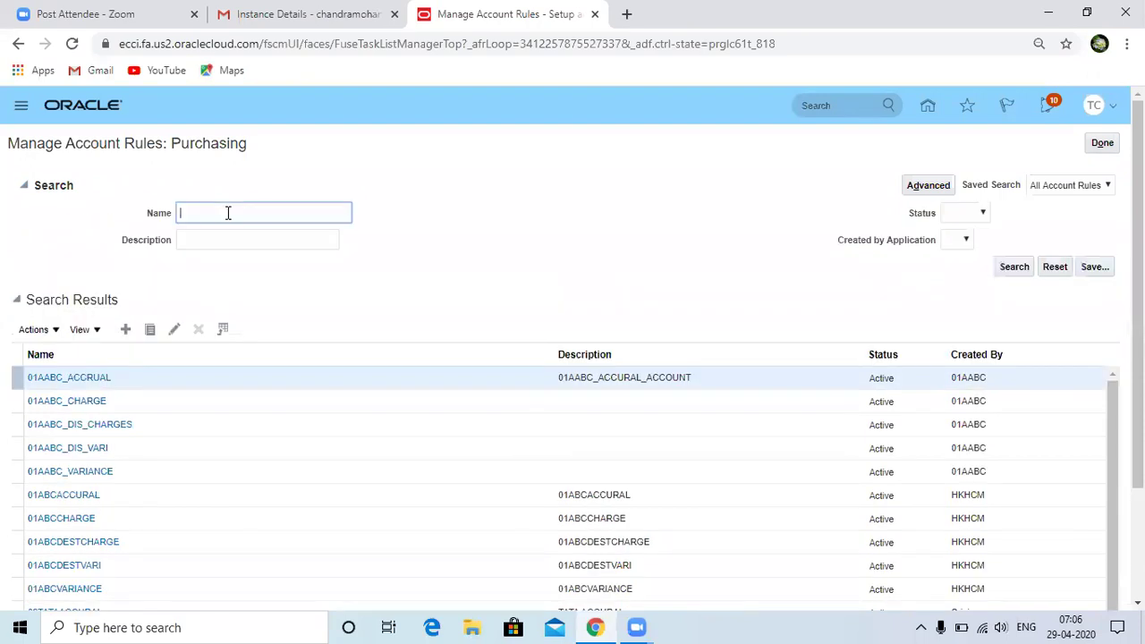
type("tcs")
key("Tab")
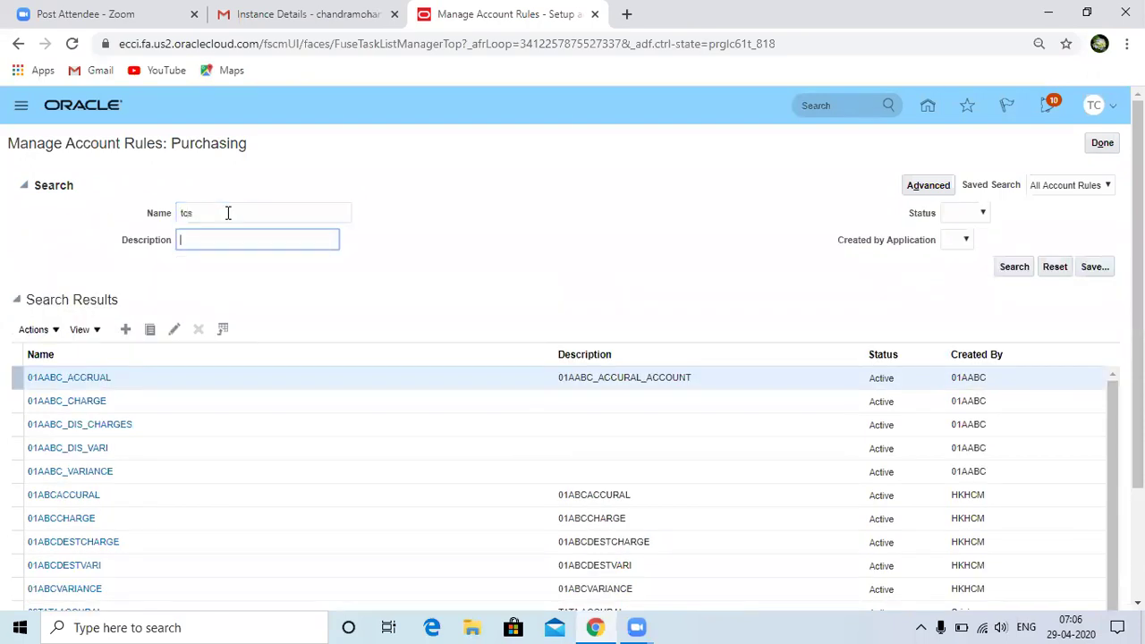
left_click(1014, 266)
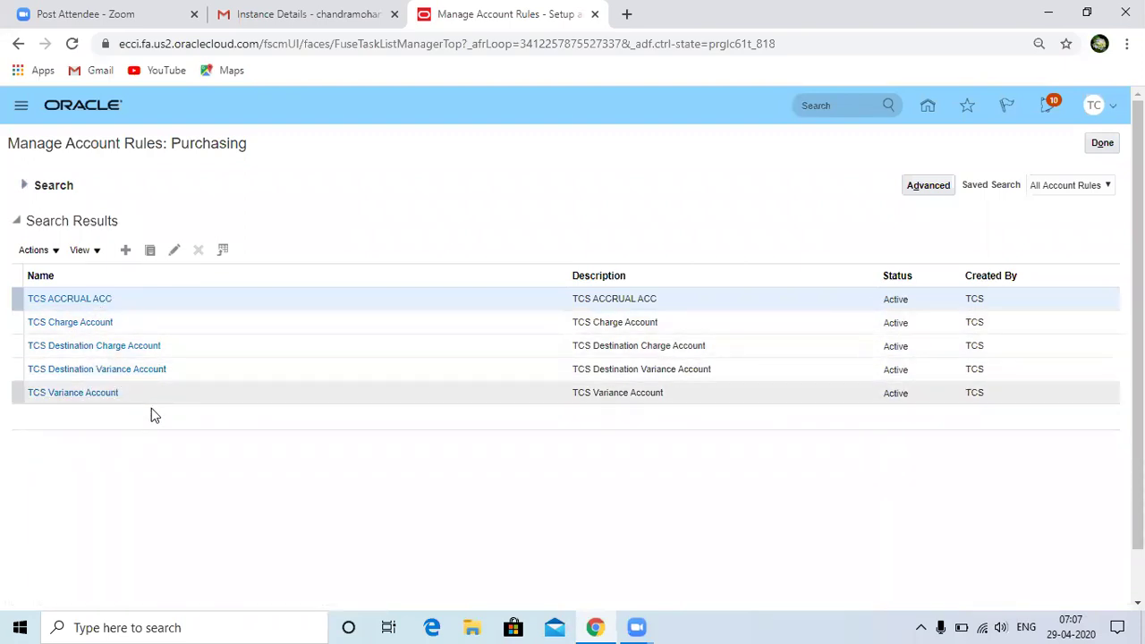
Open the TCS ACCRUAL ACC account rule to examine its rule type and assigned account combination value.
left_click(100, 297)
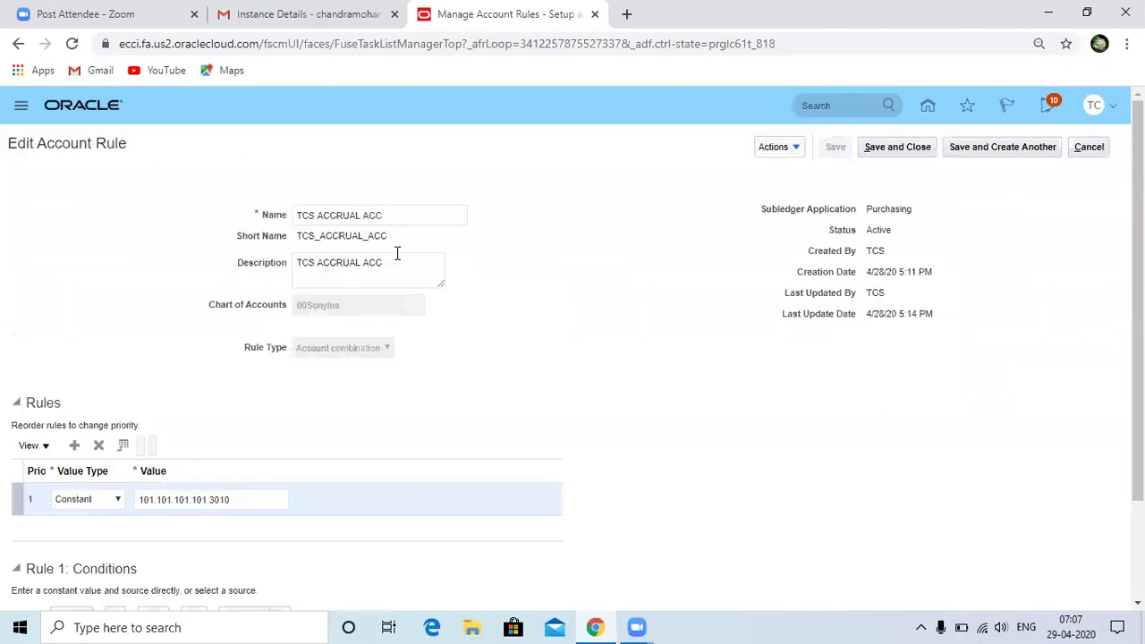
left_click_drag(240, 328, 314, 327)
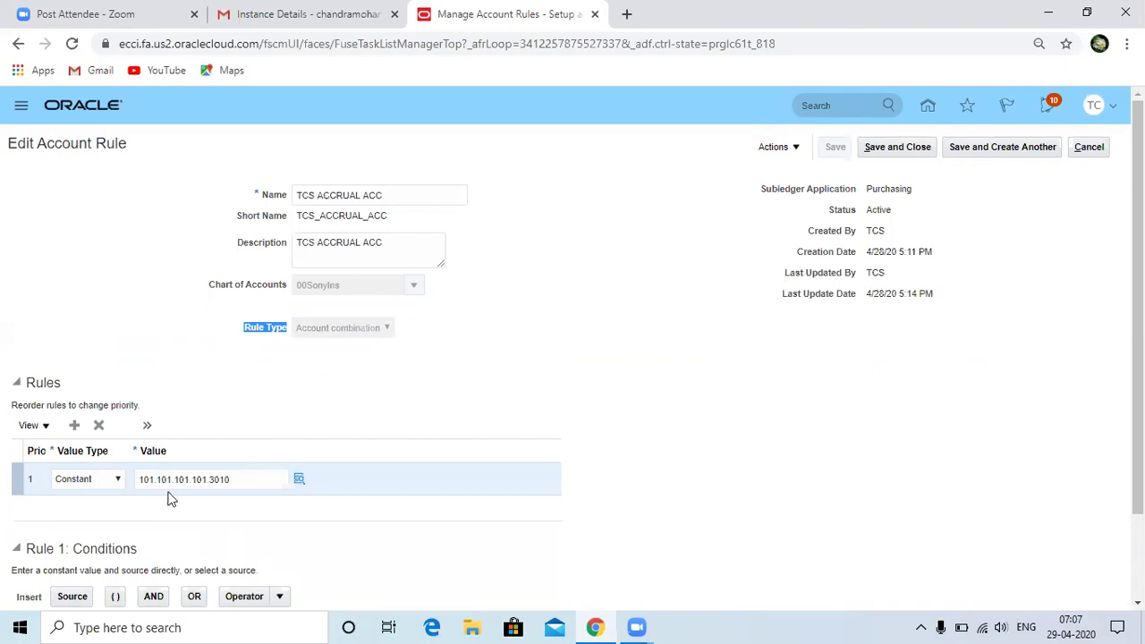
left_click(253, 475)
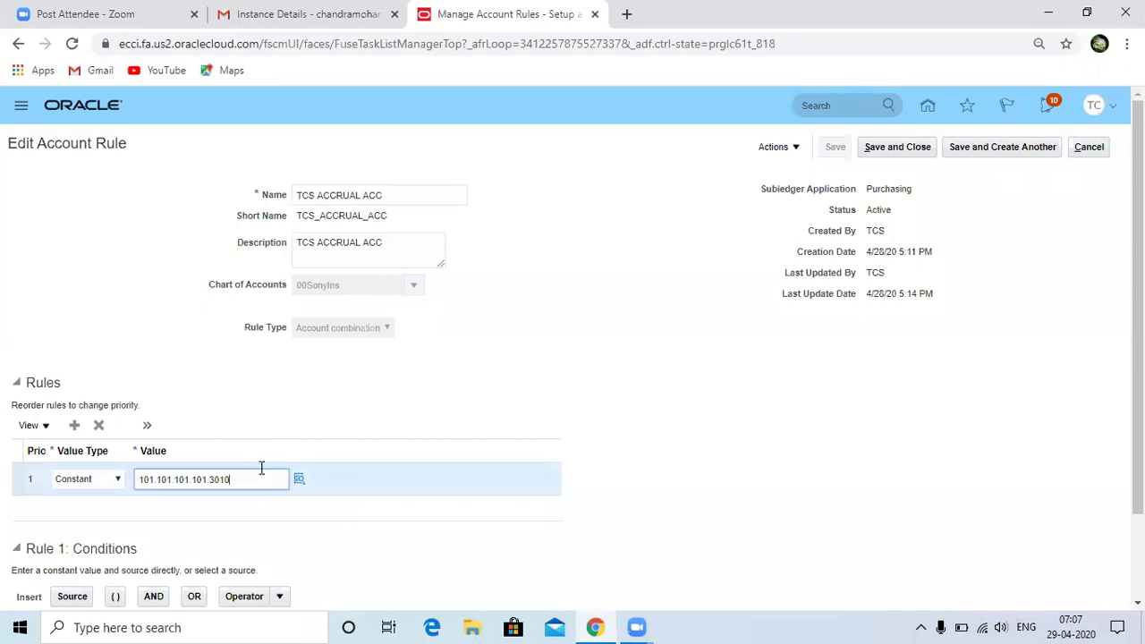
Examine the available value types for the accrual rule's first line and leave it set to Constant.
left_click(116, 481)
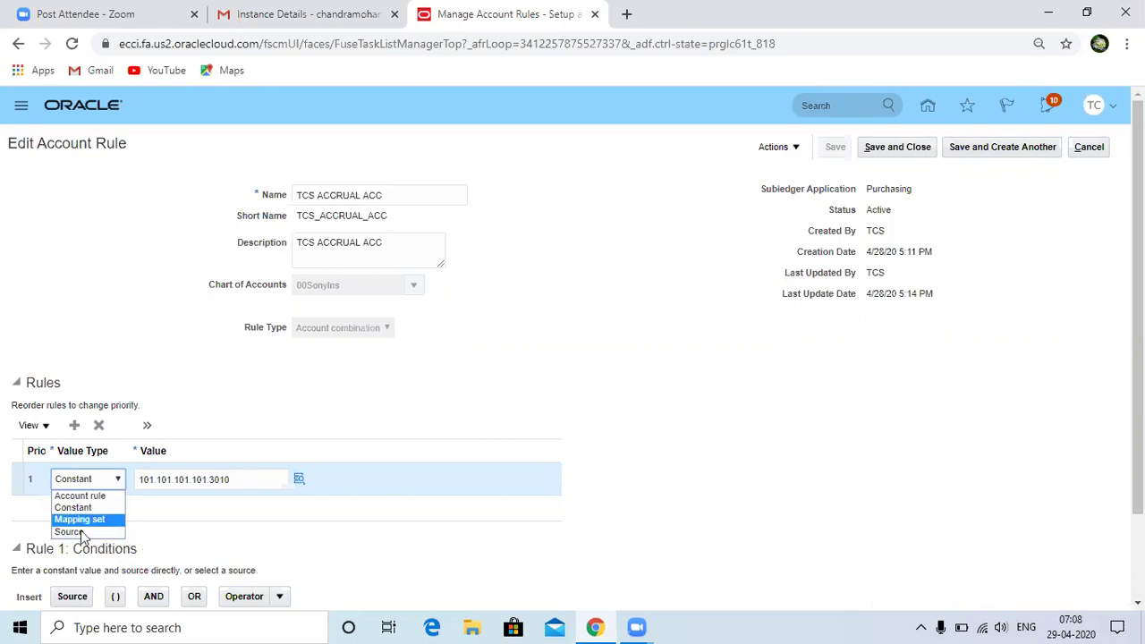
key("Down")
key("Down")
key("Up")
key("Return")
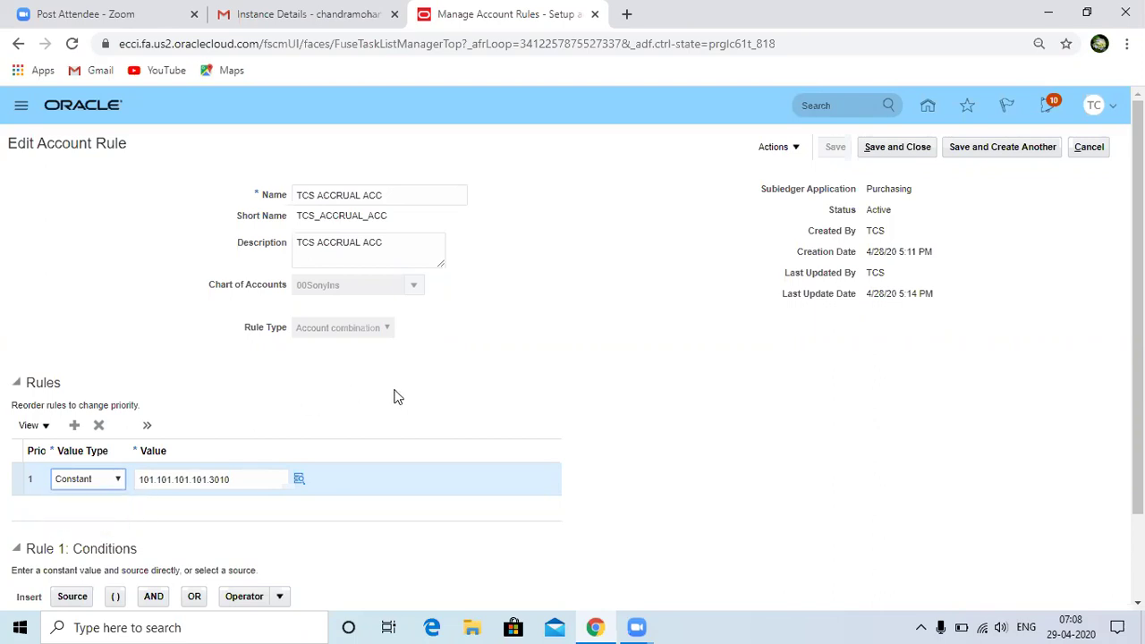
left_click(426, 406)
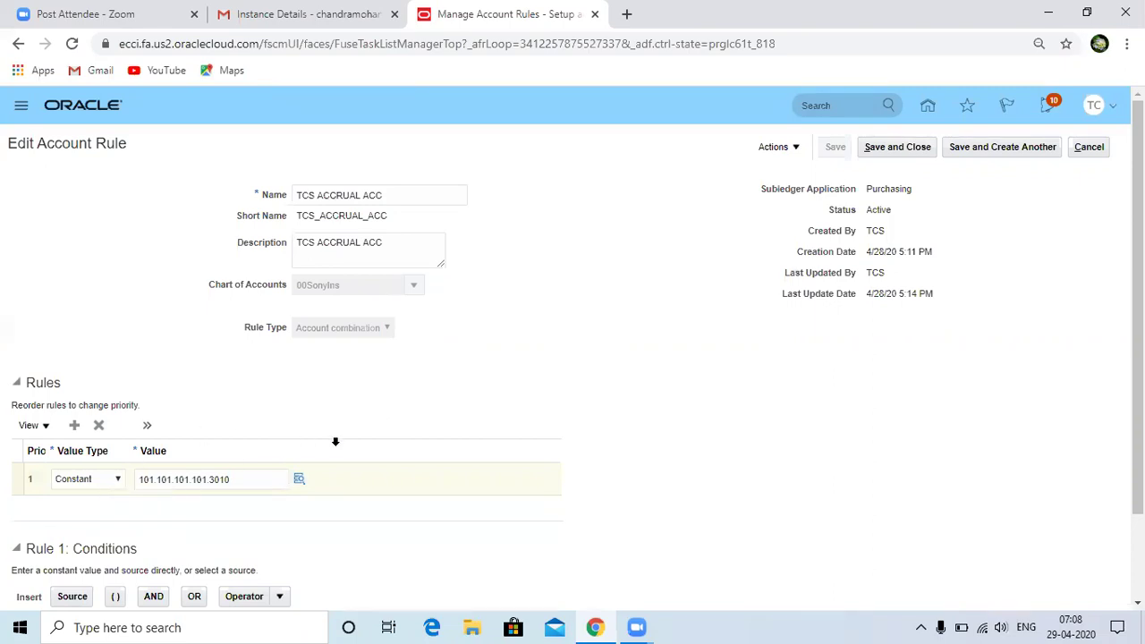
Review the accrual rule's account value and conditions, then close the rule without saving.
left_click(252, 484)
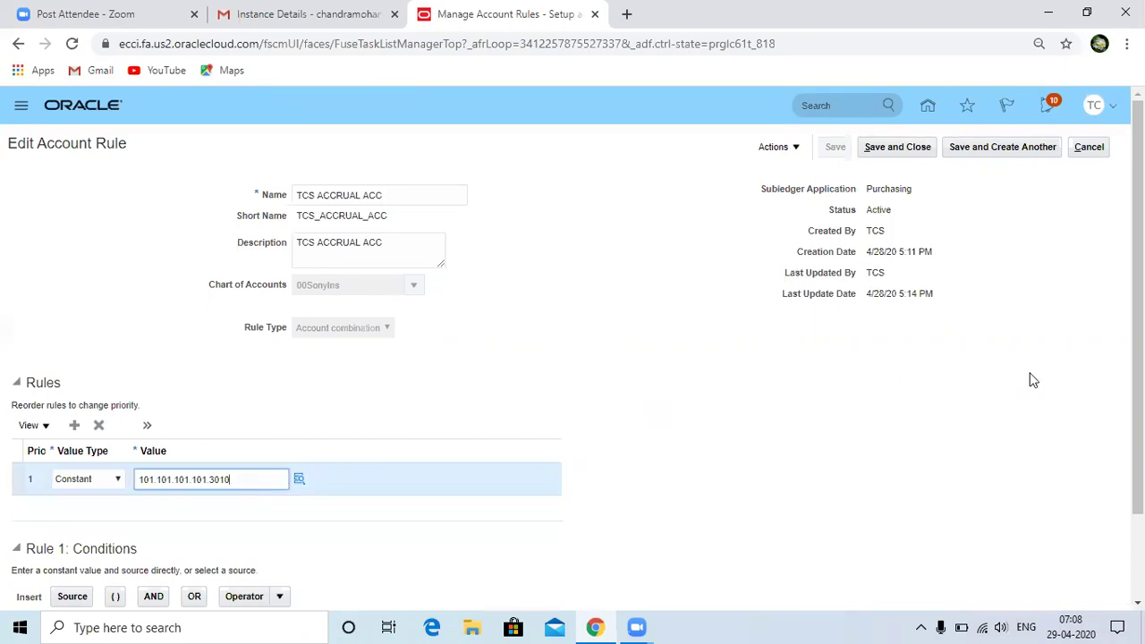
scroll(1029, 379, "down", 1)
scroll(1030, 378, "down", 1)
scroll(1073, 268, "up", 2)
left_click(1088, 148)
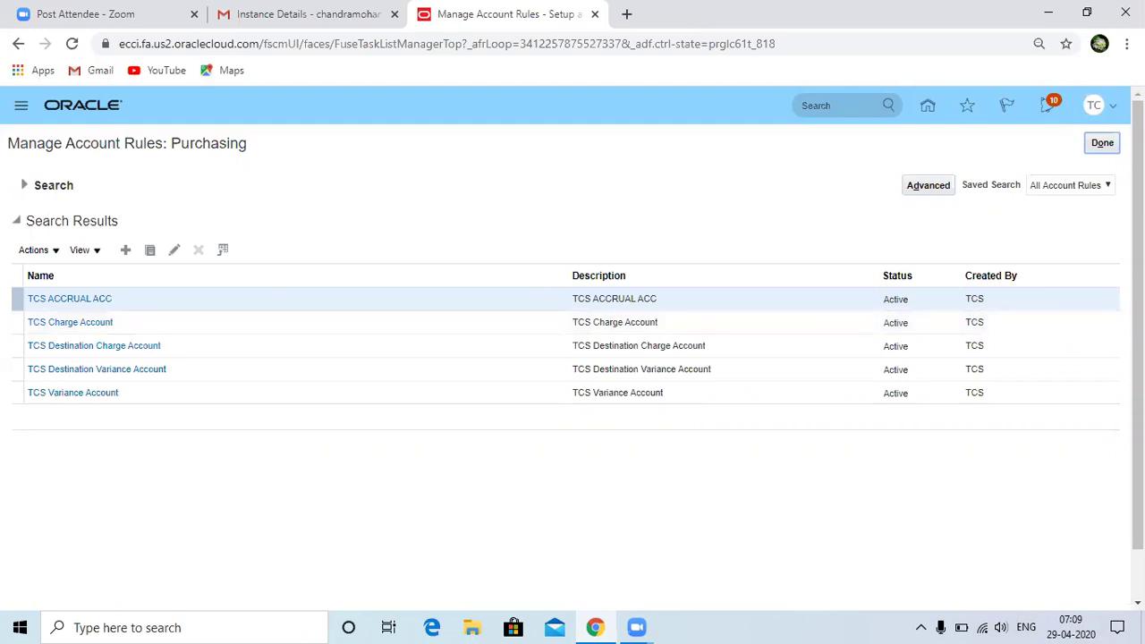
Leave the account rules, open the purchasing transaction account definitions, and search them for the name "tcs".
left_click(1102, 143)
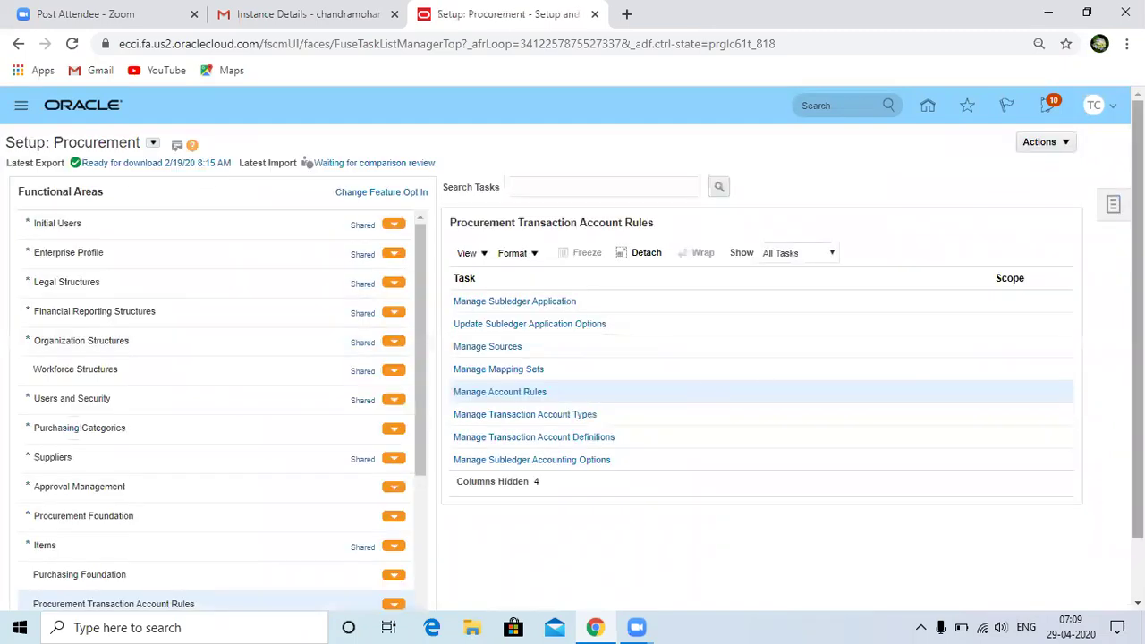
scroll(611, 327, "down", 1)
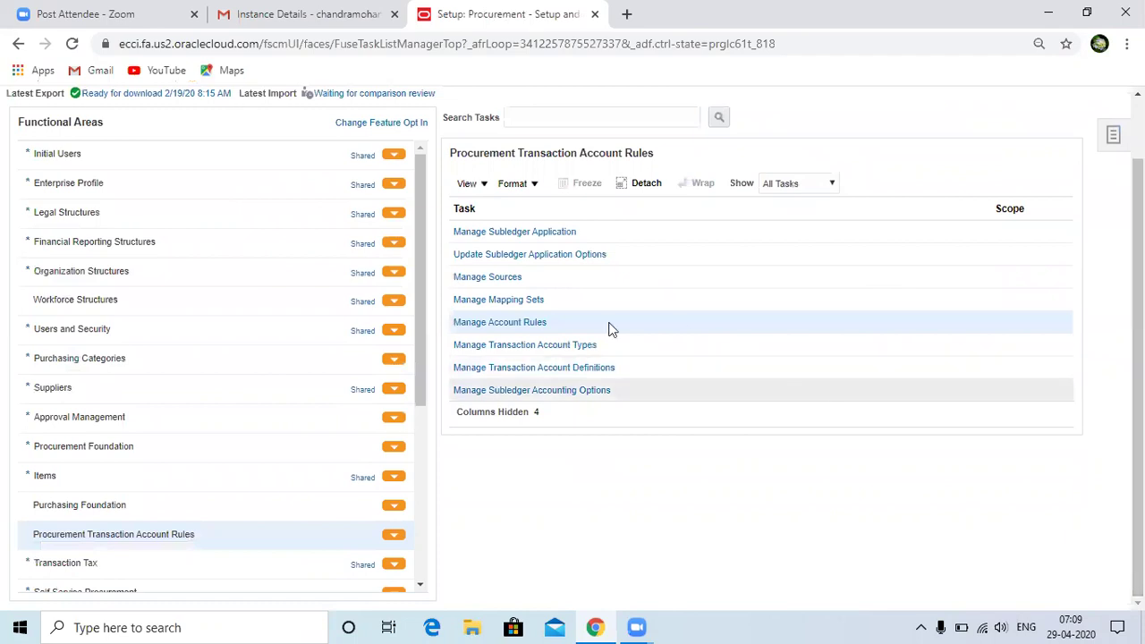
left_click(601, 374)
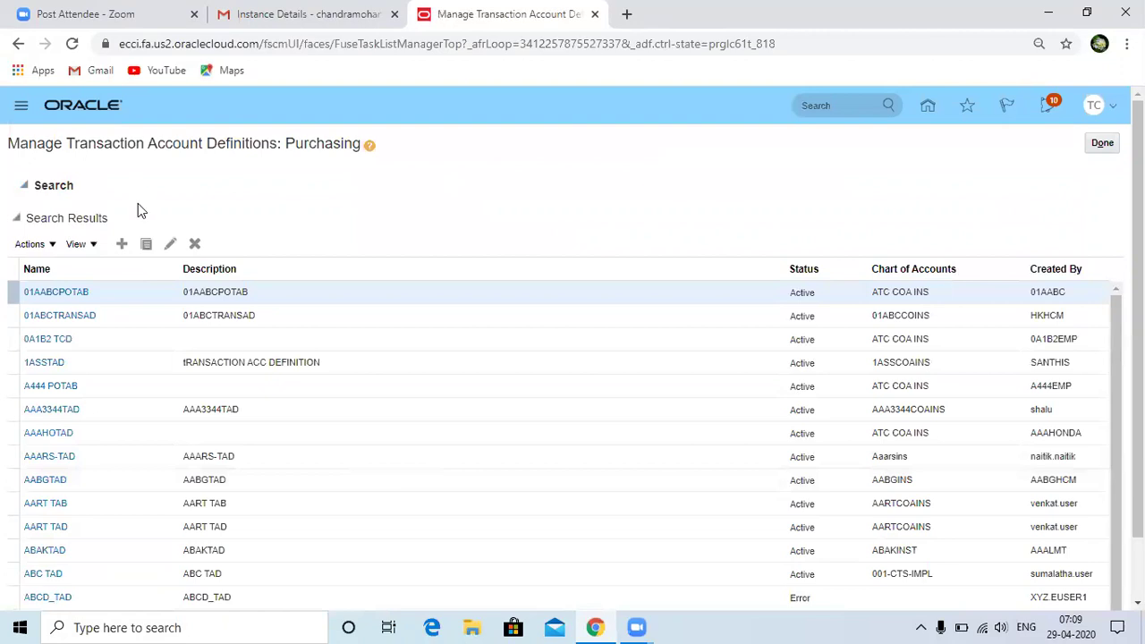
left_click(217, 212)
type("tcs")
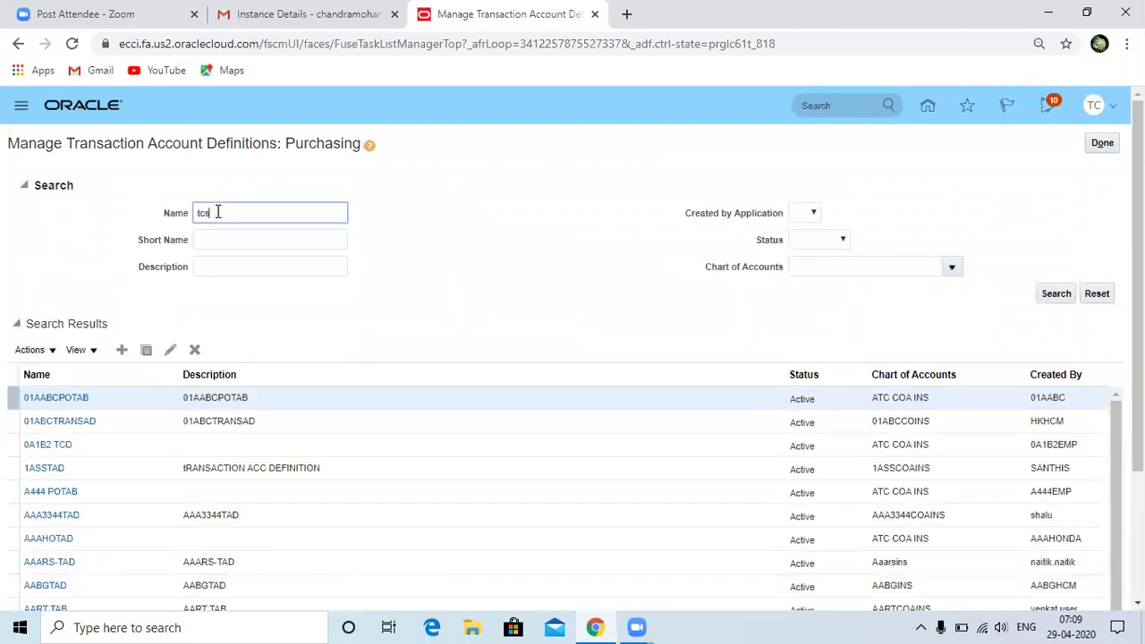
key("Tab")
left_click(1055, 295)
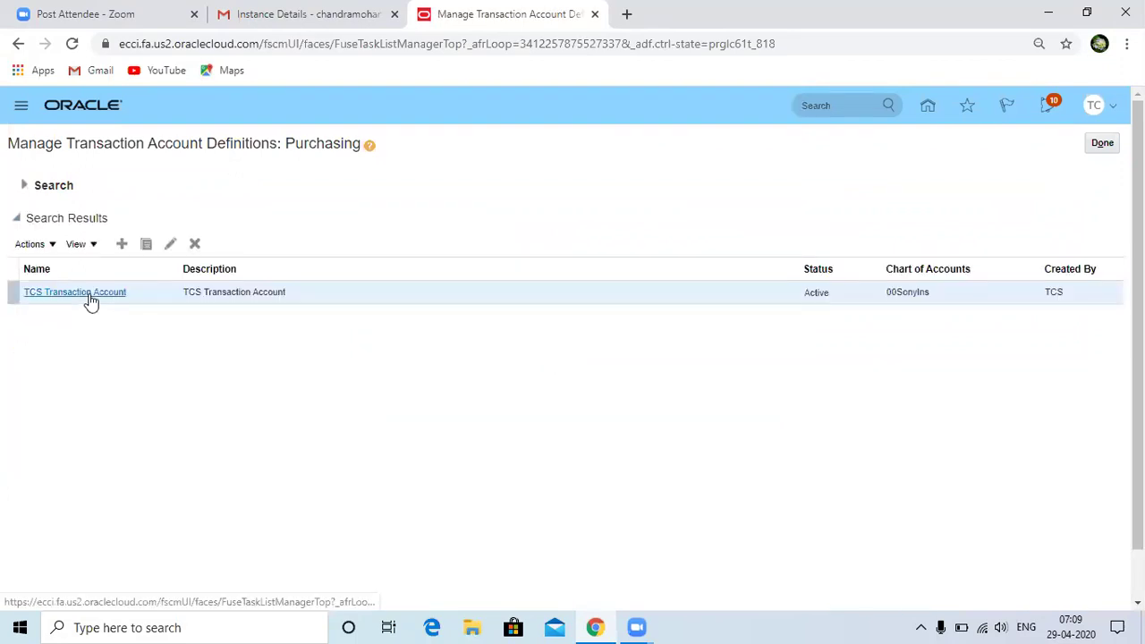
Open the TCS Transaction Account definition and examine its description and chart of accounts.
left_click(90, 299)
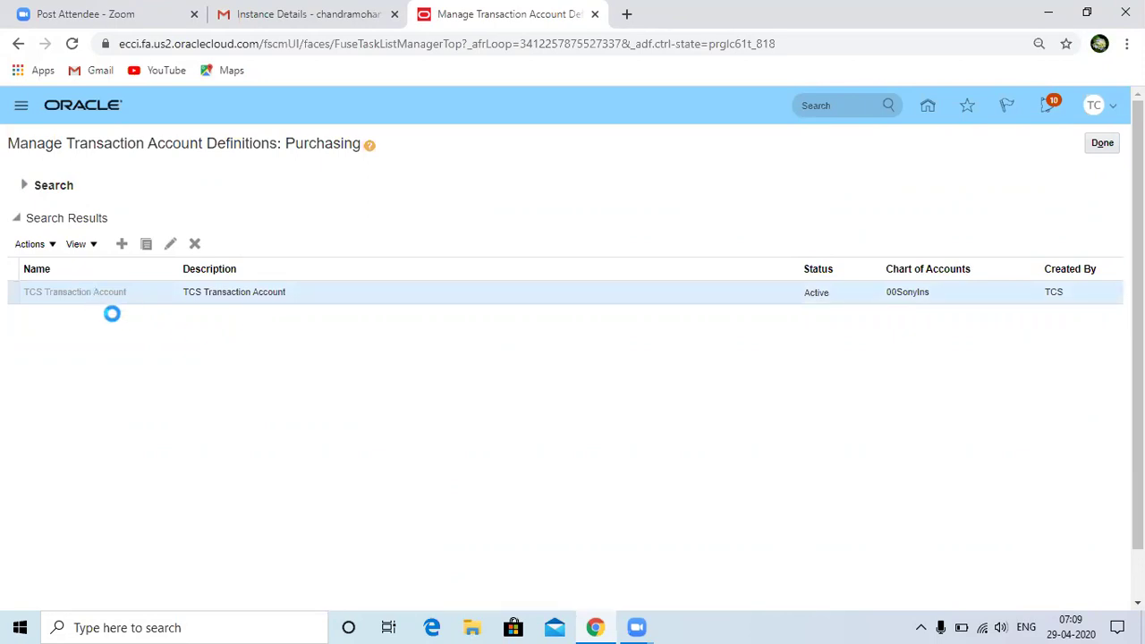
left_click(398, 258)
left_click_drag(348, 297, 297, 299)
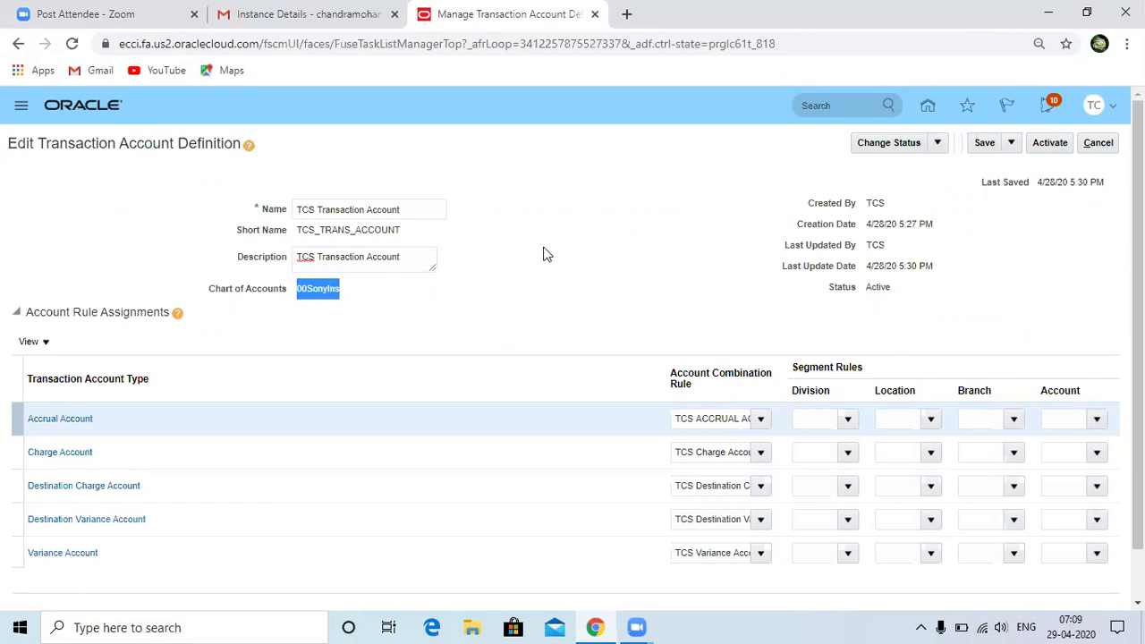
left_click(348, 296)
left_click_drag(347, 296, 286, 296)
left_click(427, 308)
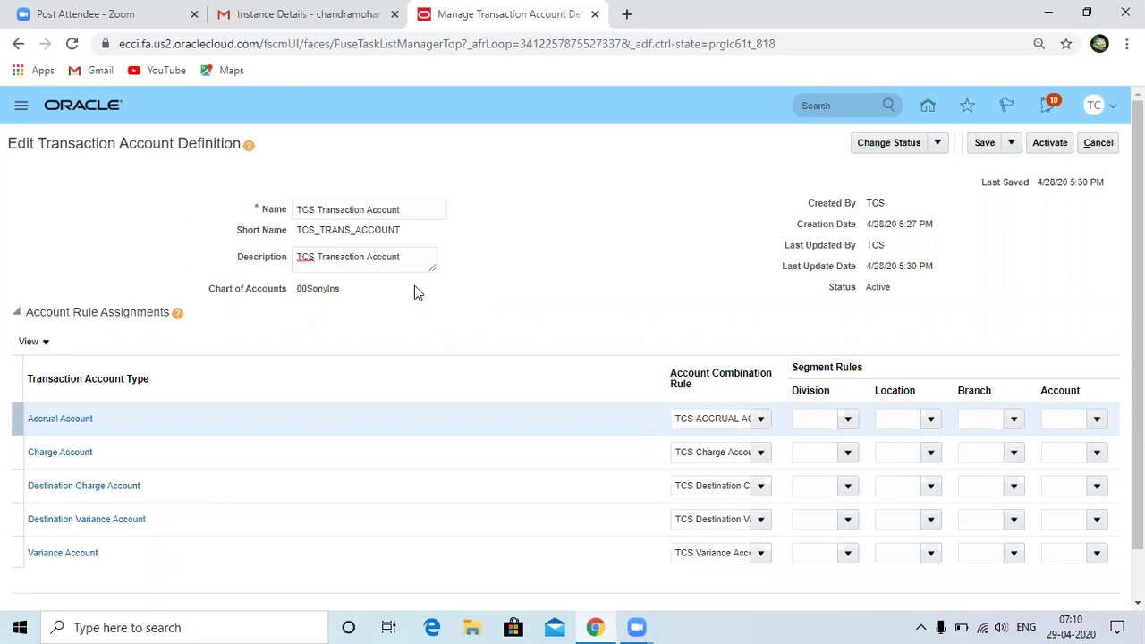
Examine the account combination rules assigned to the accrual and destination charge account types.
left_click(721, 420)
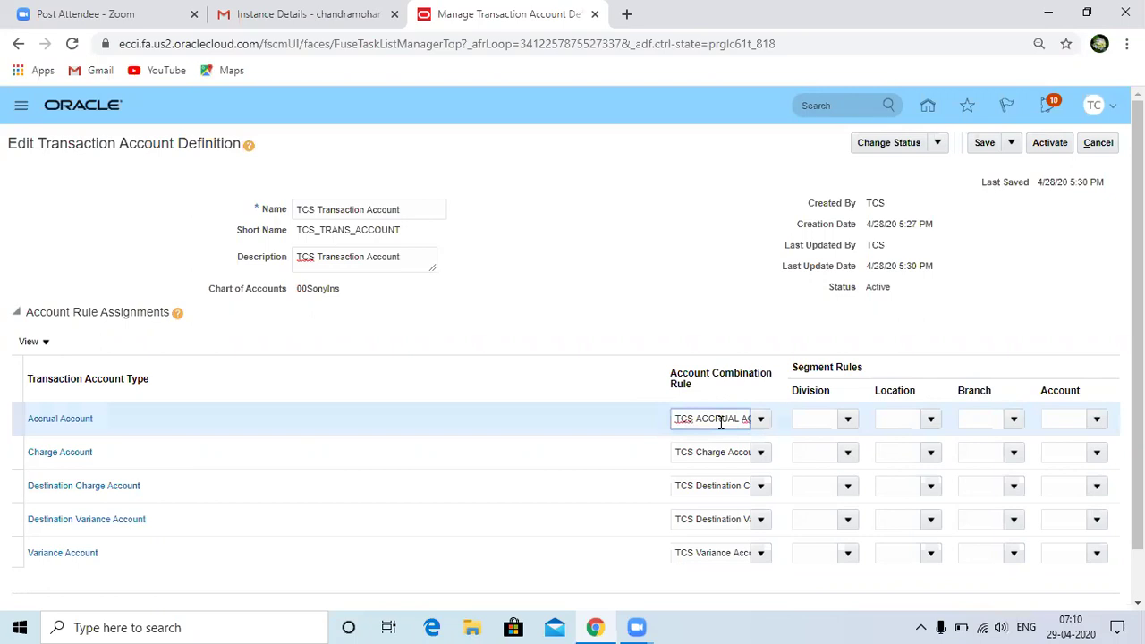
left_click_drag(676, 418, 777, 428)
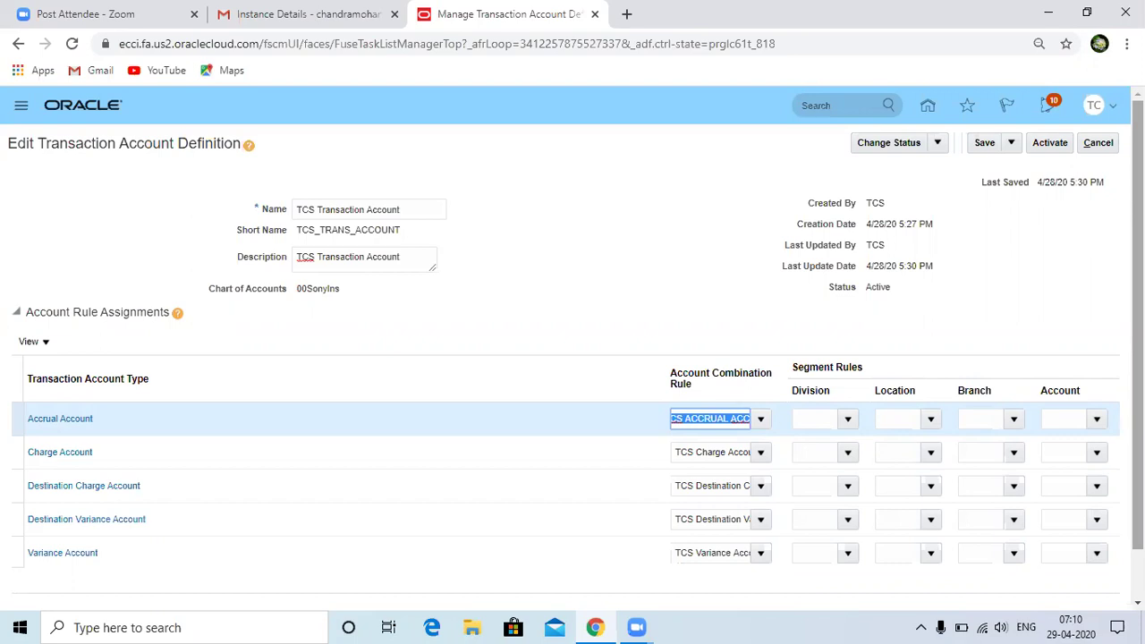
scroll(1012, 294, "down", 1)
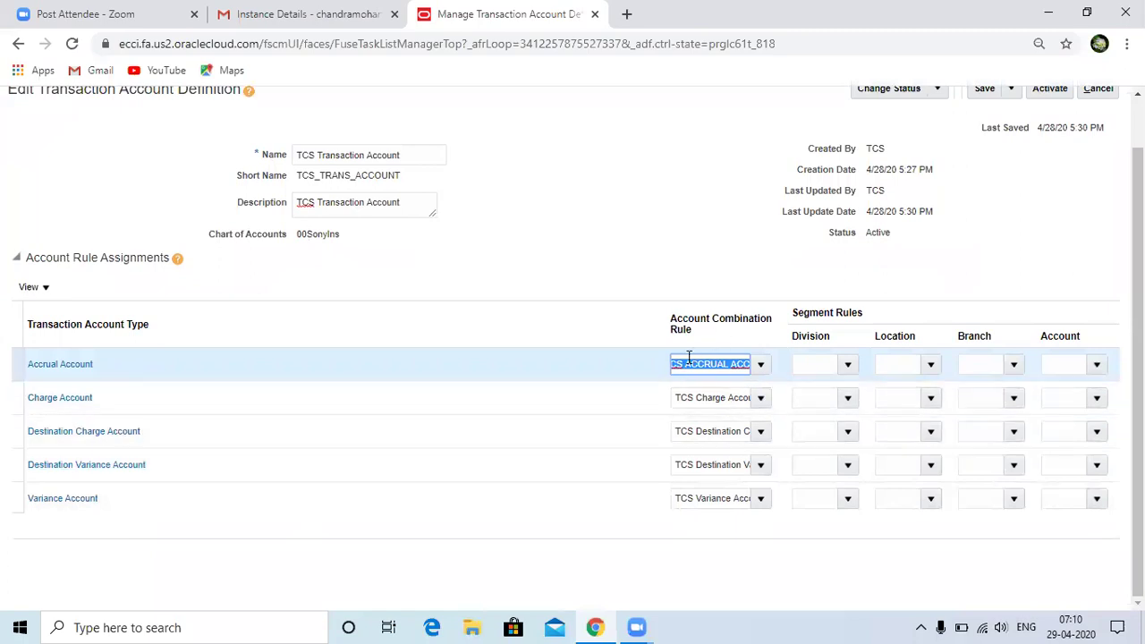
left_click(713, 417)
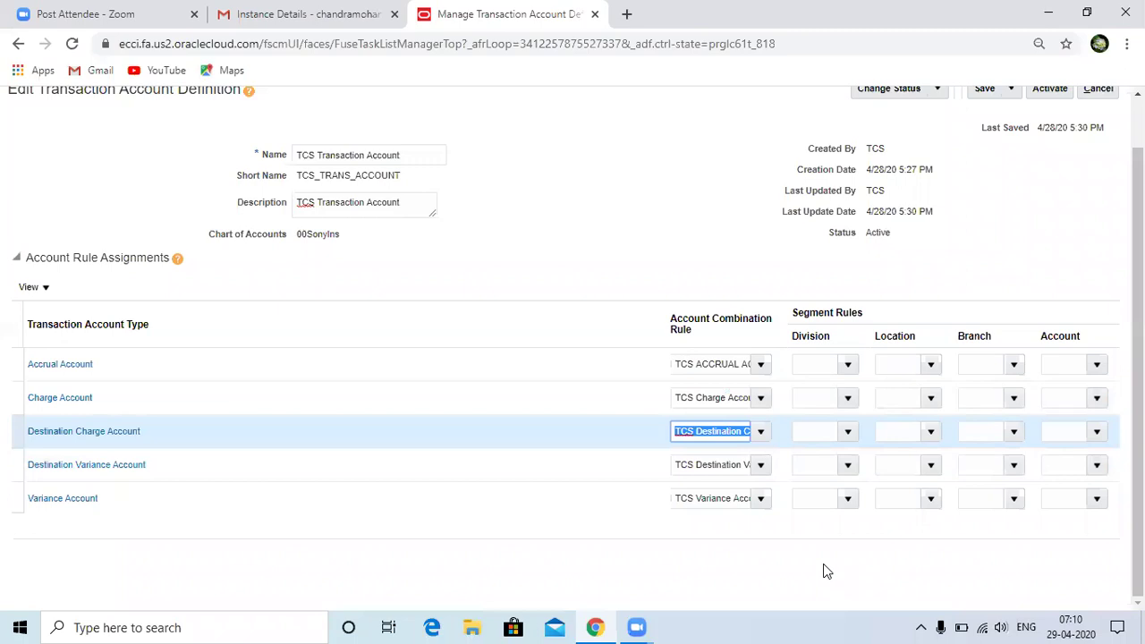
Examine the segment rule fields, from Division to Account, for the charge and destination charge account types.
left_click(815, 426)
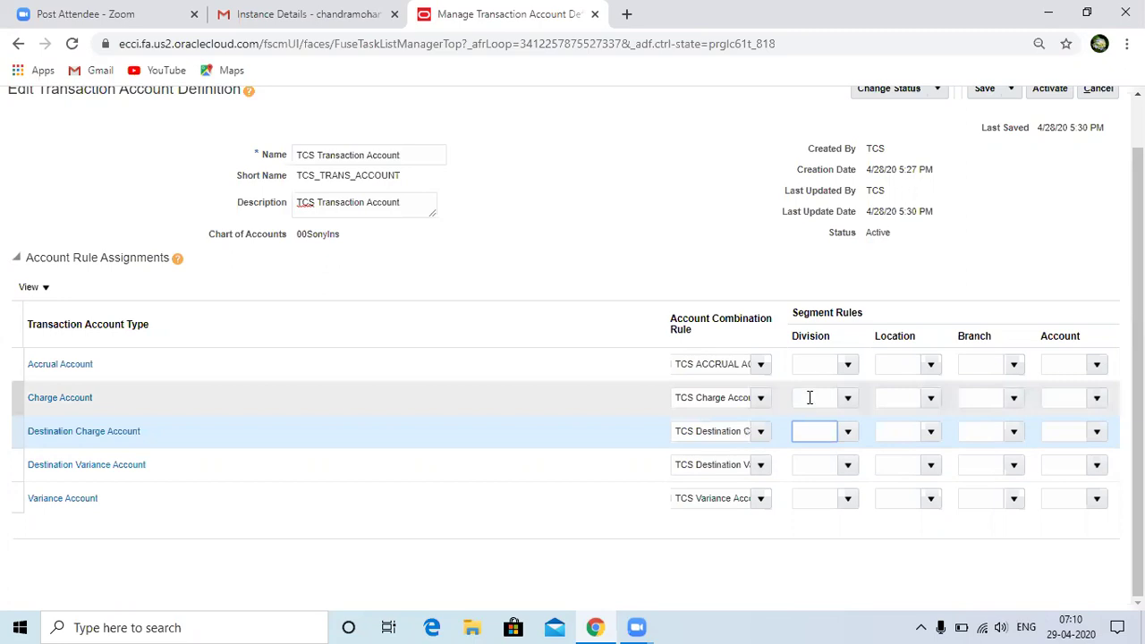
left_click(811, 399)
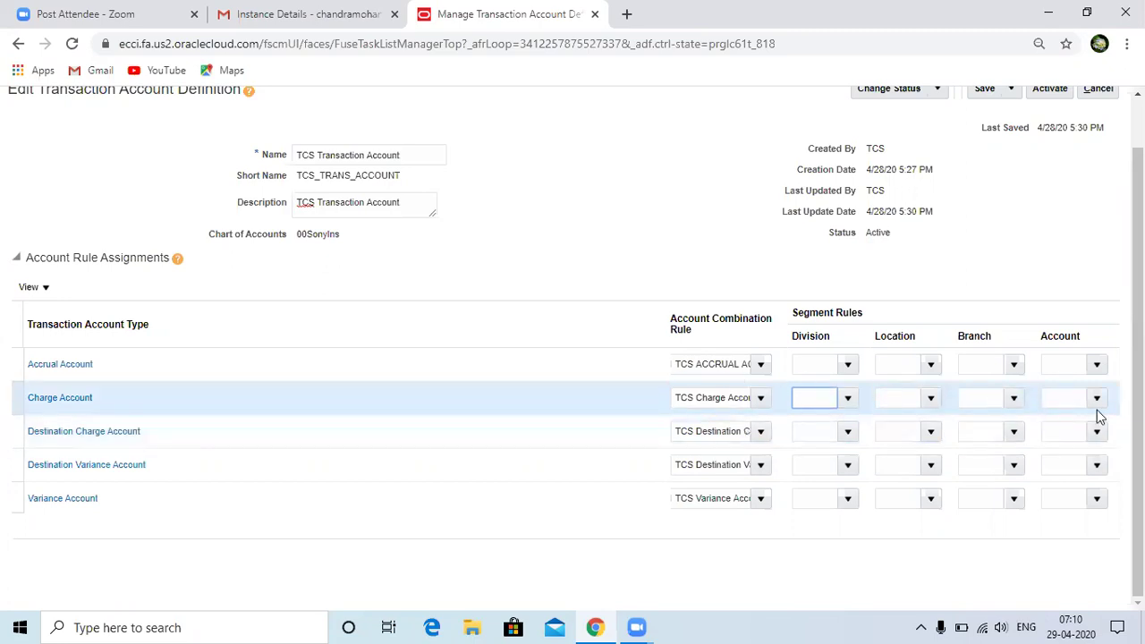
left_click(1058, 399)
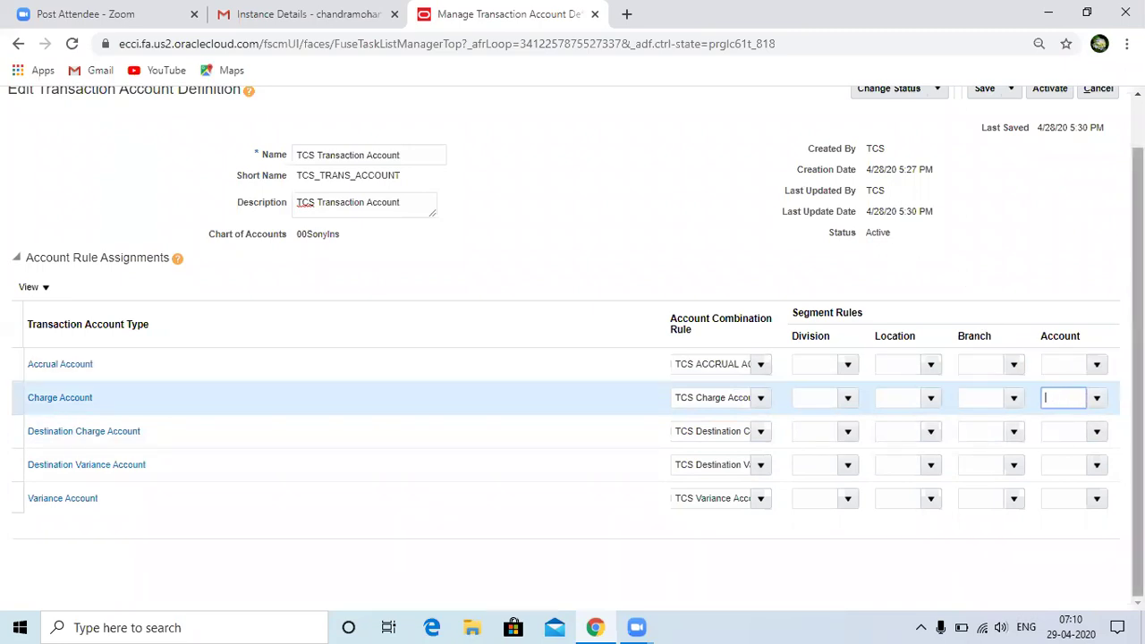
scroll(1117, 340, "up", 2)
scroll(1118, 339, "down", 2)
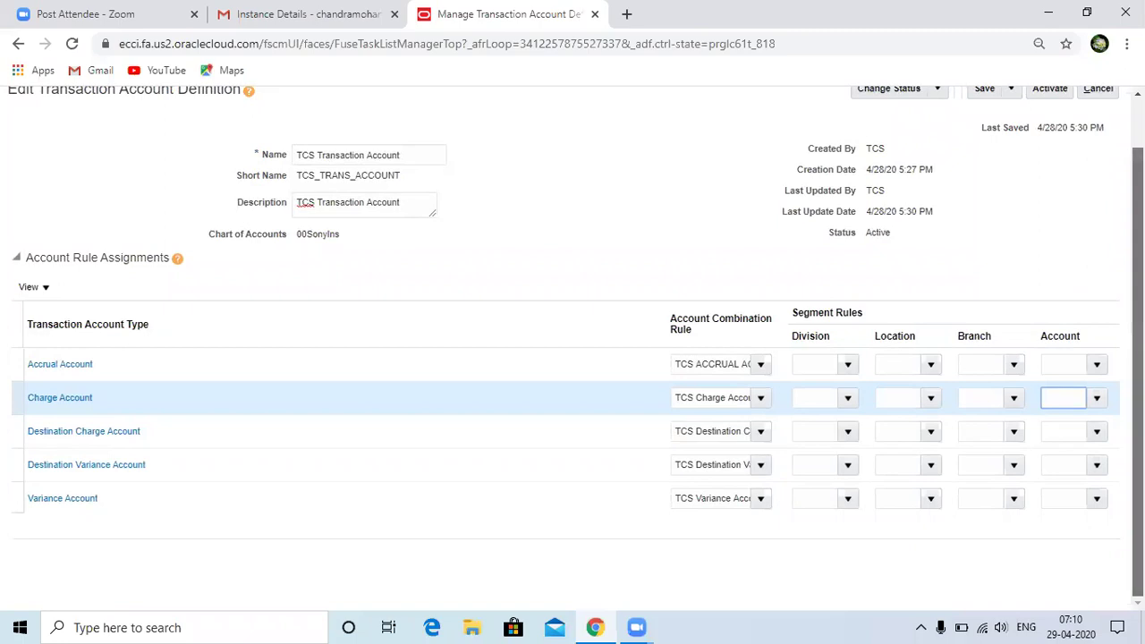
scroll(1062, 413, "up", 1)
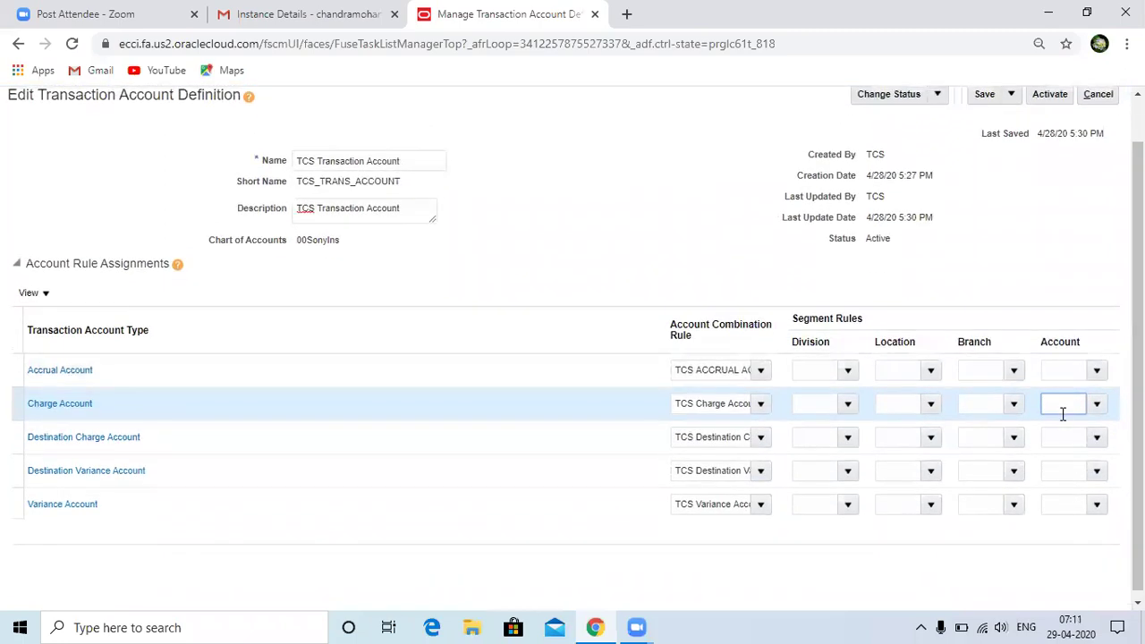
scroll(1112, 220, "up", 1)
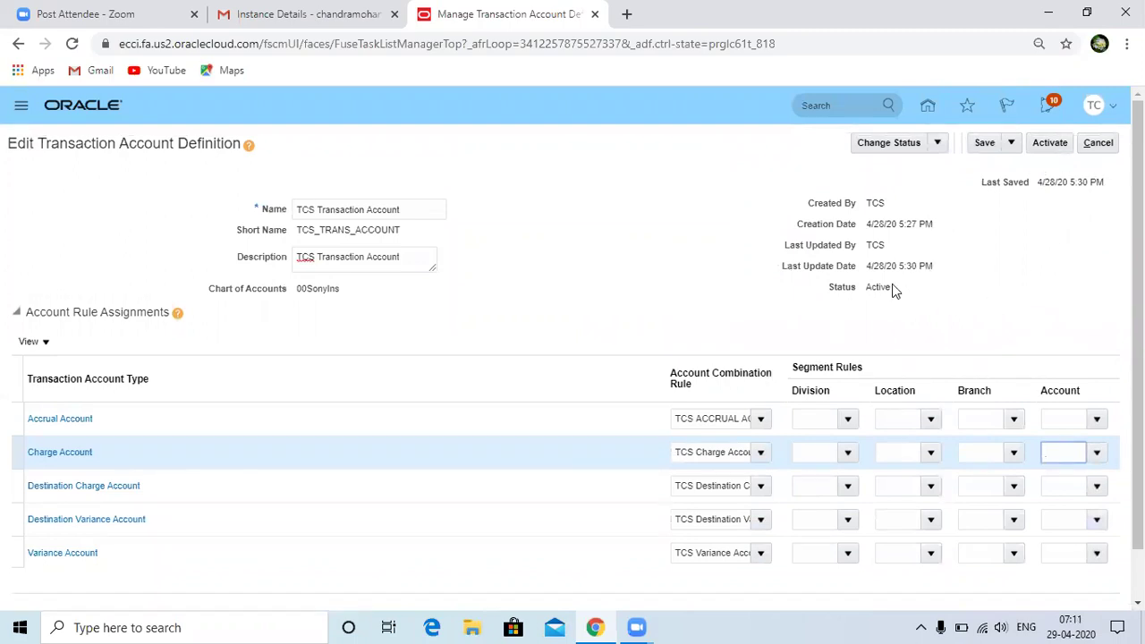
Check the status of the TCS Transaction Account definition.
left_click(718, 391)
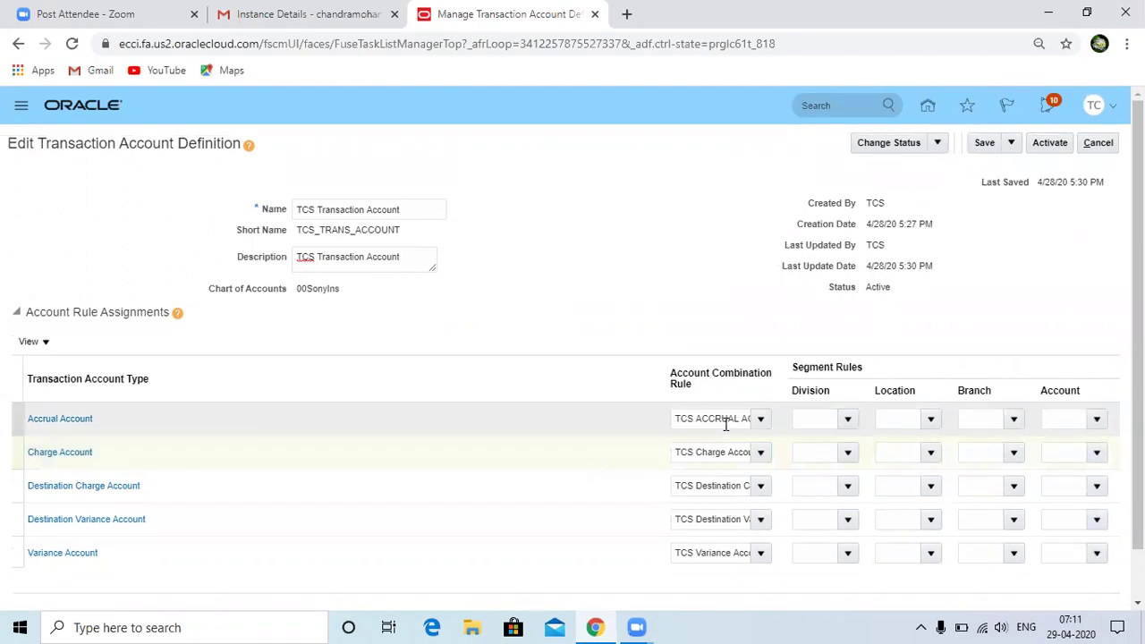
left_click_drag(901, 288, 823, 294)
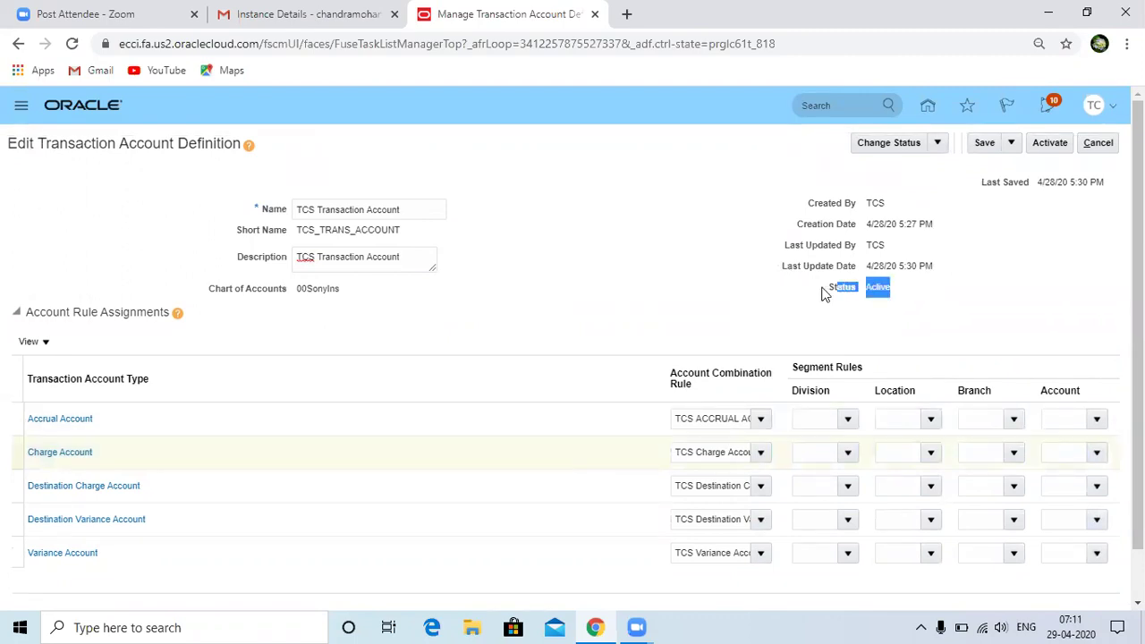
left_click(922, 301)
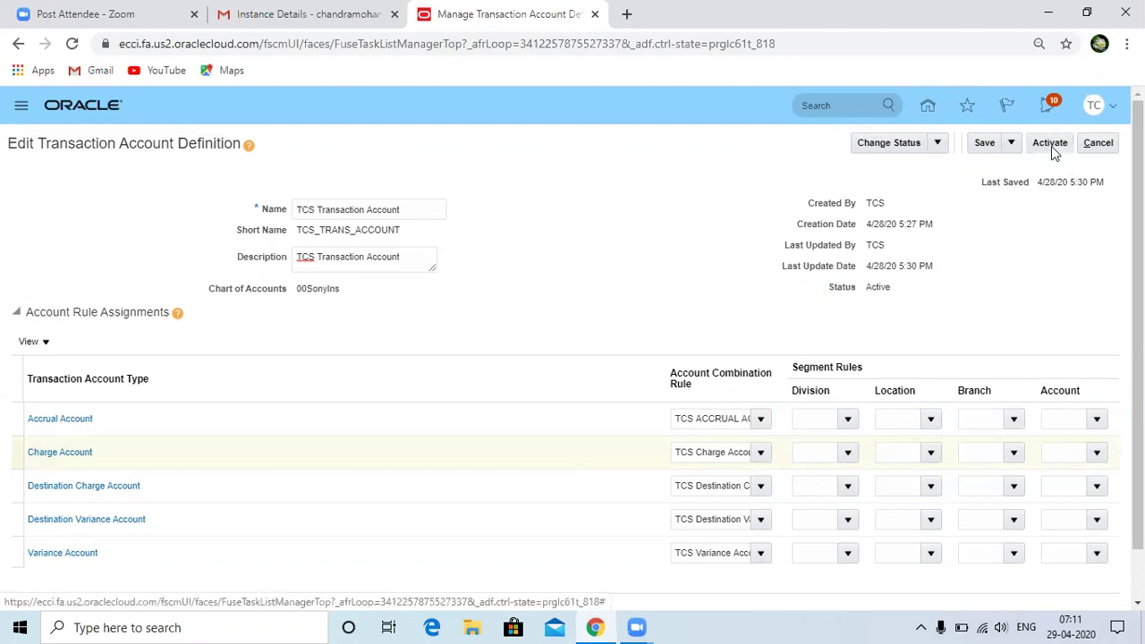
left_click_drag(897, 287, 821, 293)
left_click(903, 290)
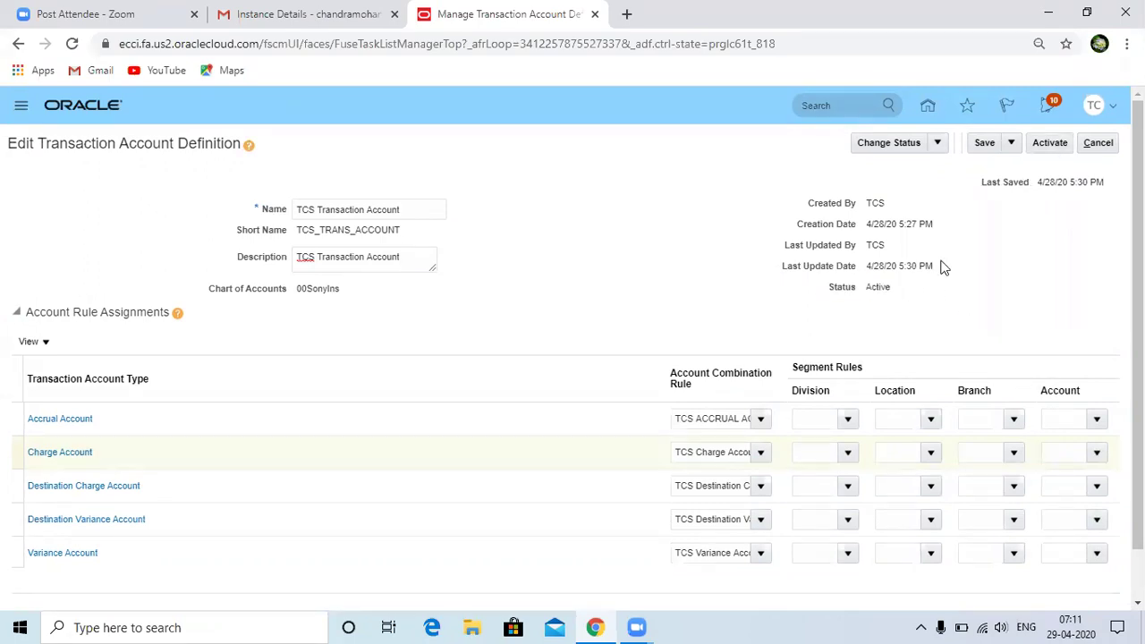
Close the transaction account definition without saving and return to the procurement setup task list.
left_click(1105, 148)
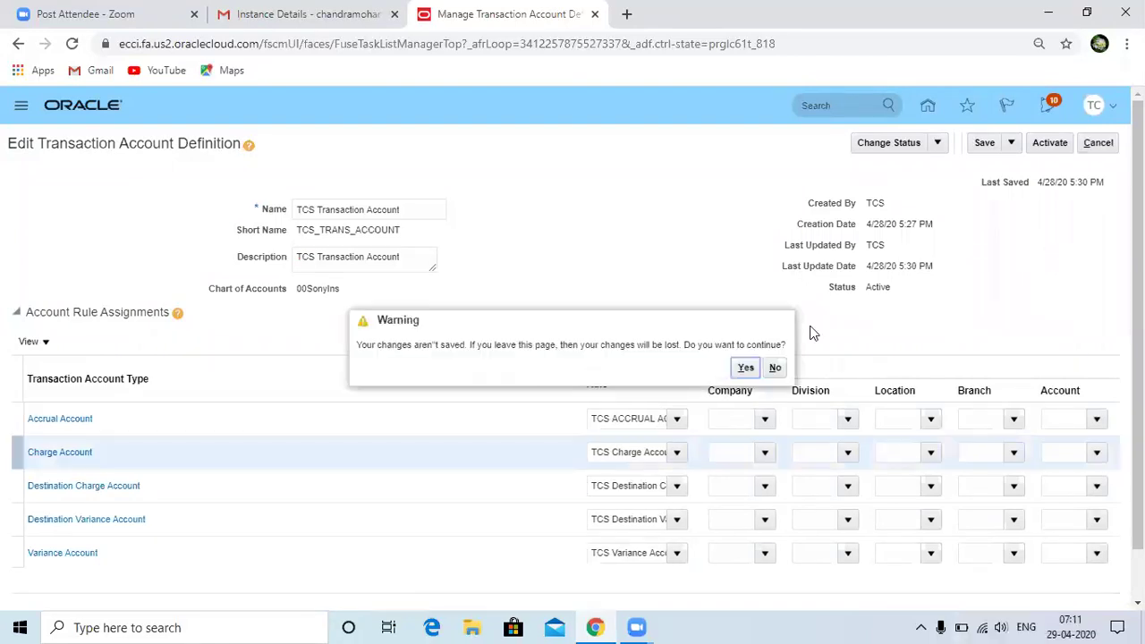
left_click(776, 368)
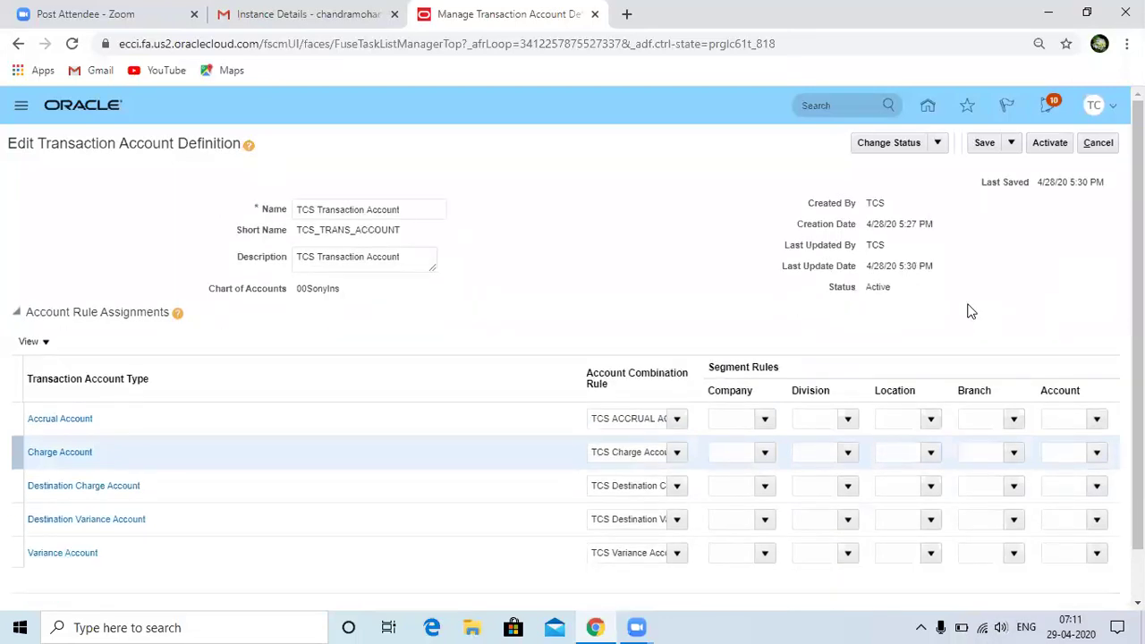
left_click(1099, 143)
left_click(745, 367)
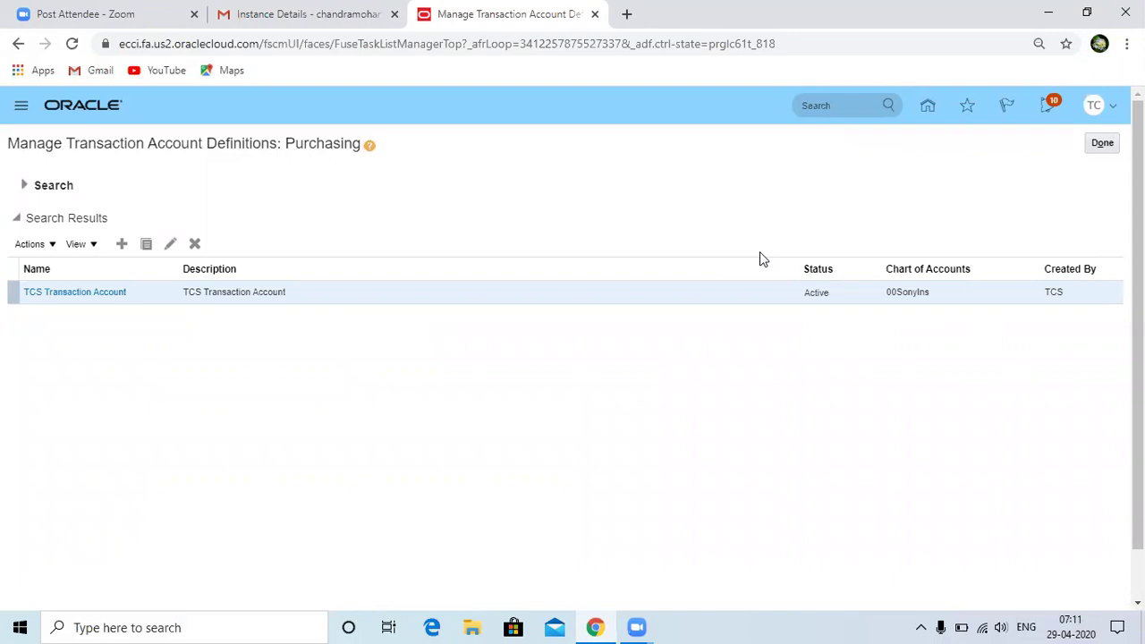
left_click(1102, 144)
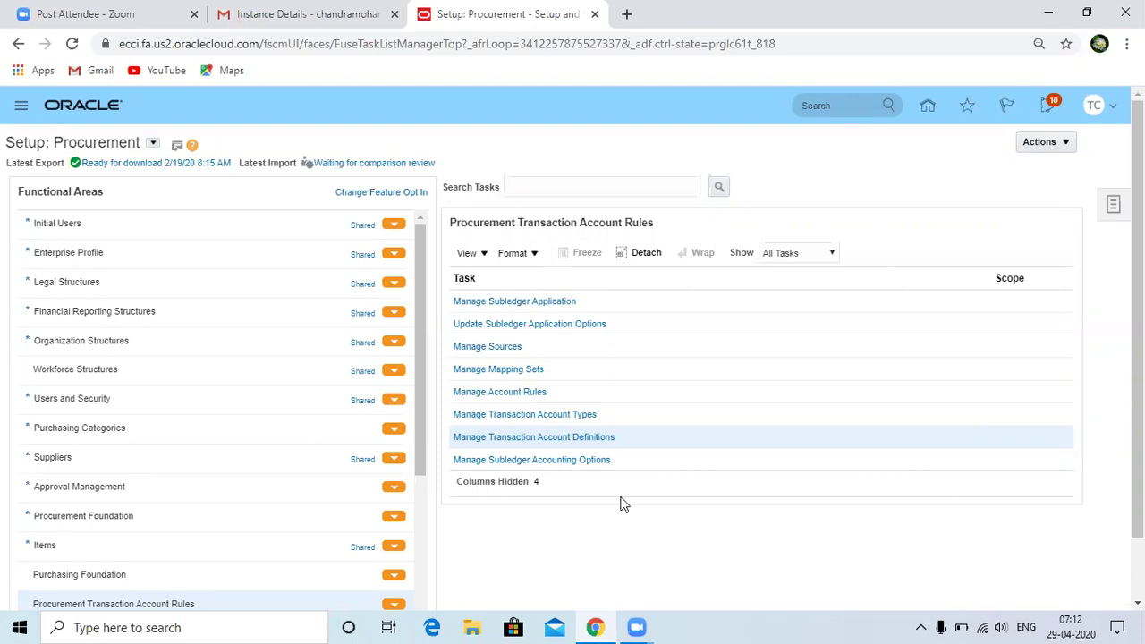
Open Manage Subledger Accounting Options and search for the ledger "00 Sony Demo Ledger".
left_click(533, 462)
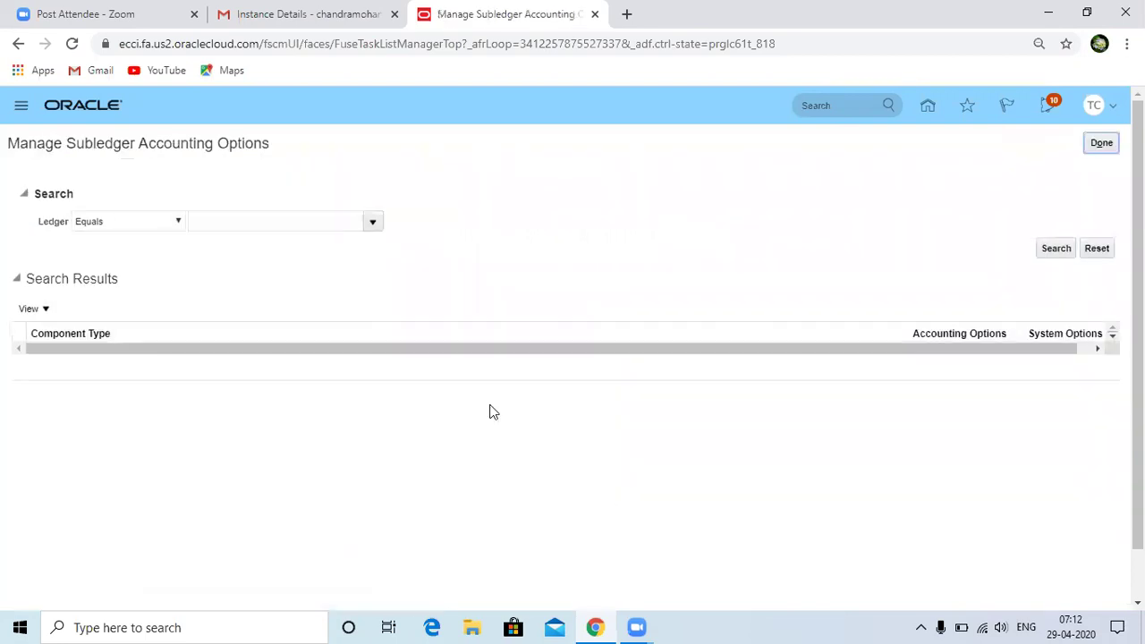
left_click(215, 220)
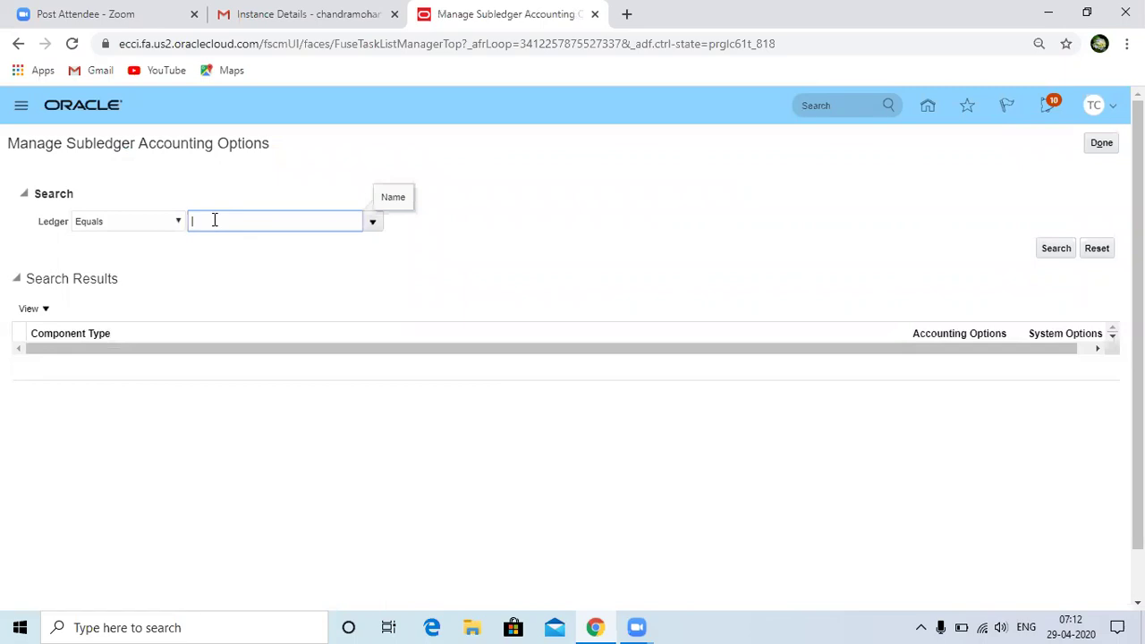
type("00 Sony de")
key("Tab")
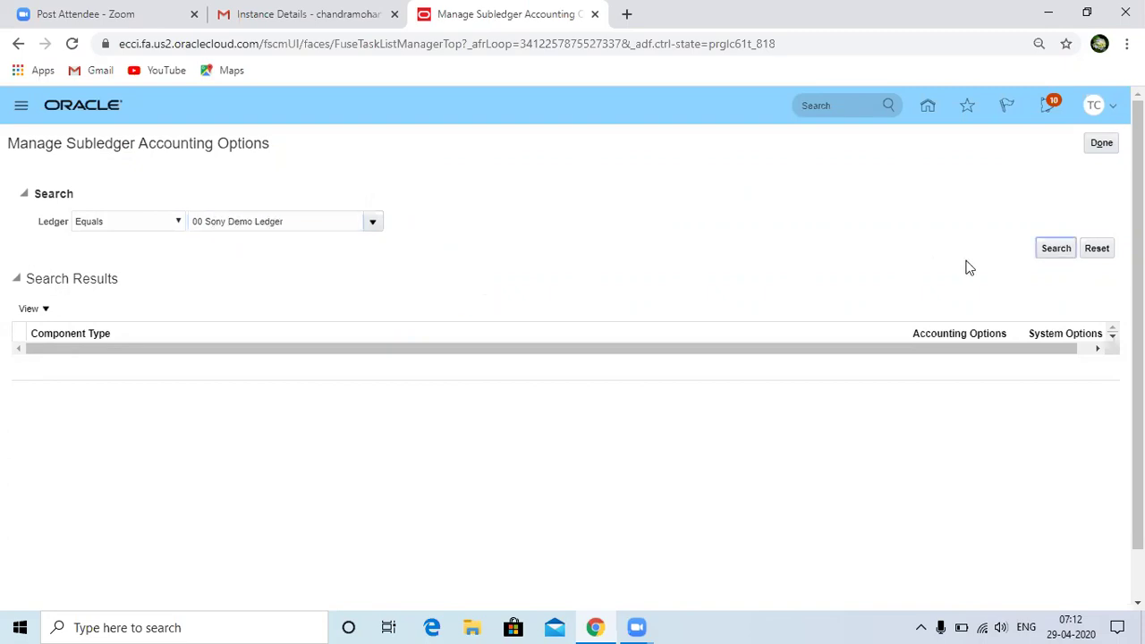
left_click(1059, 248)
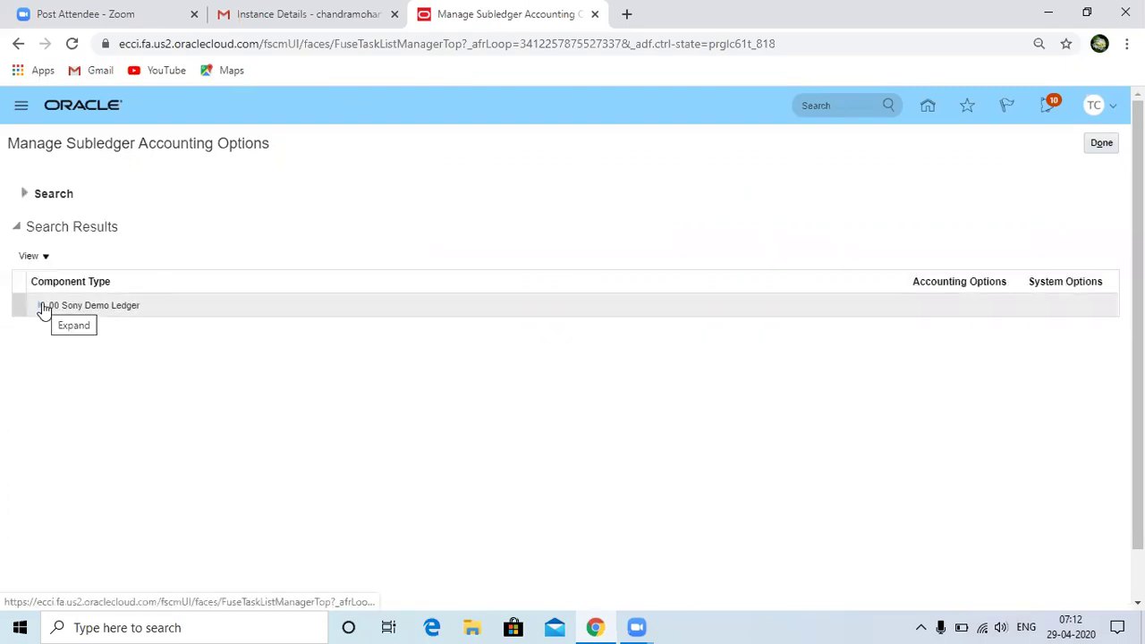
Open the accounting options for Purchasing under 00 Sony Demo Ledger and examine the assigned transaction account definition.
left_click(42, 306)
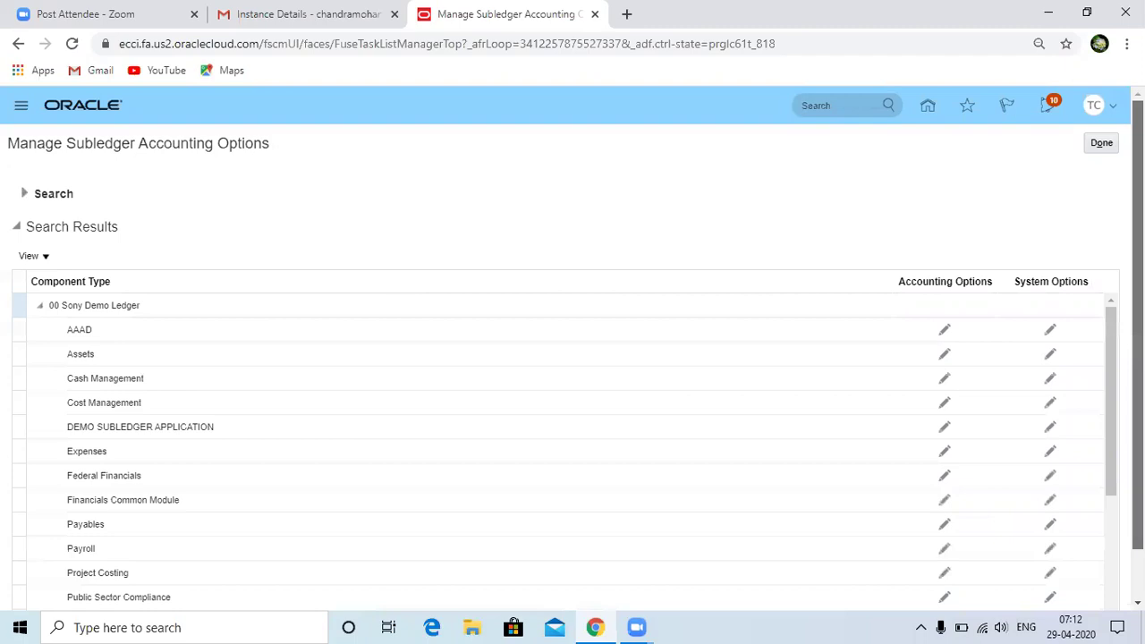
scroll(572, 349, "down", 1)
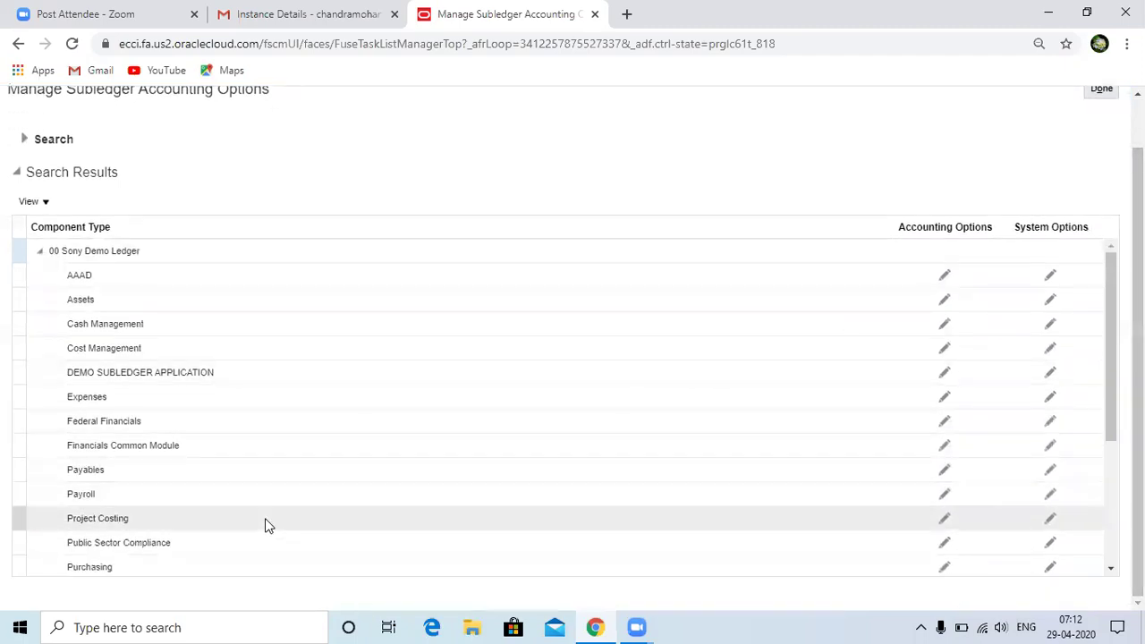
left_click(257, 577)
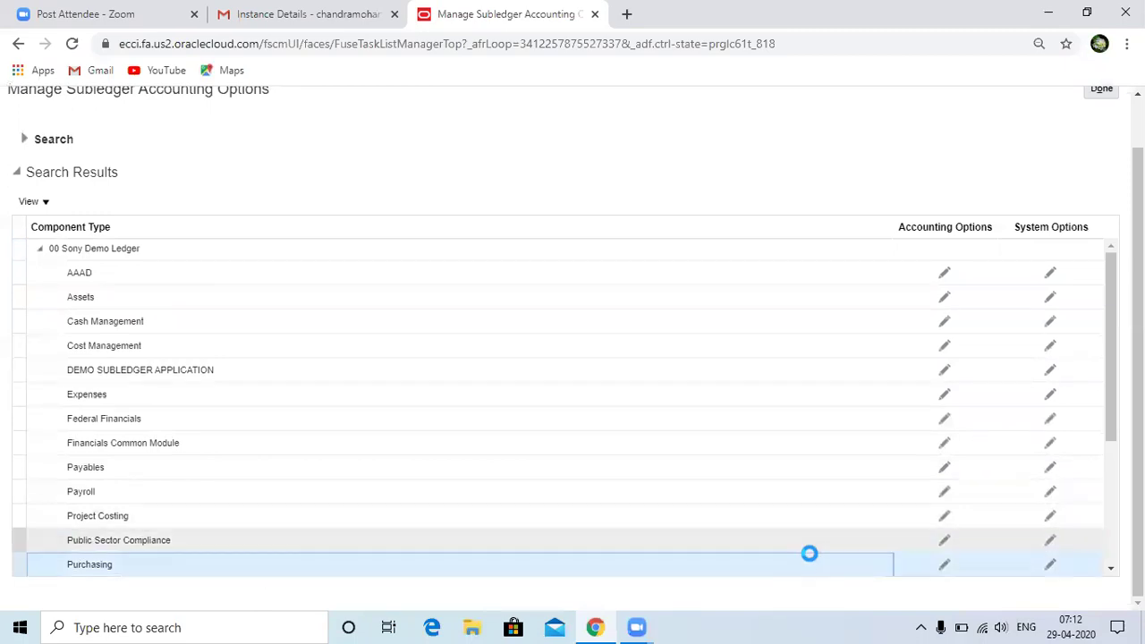
left_click(945, 566)
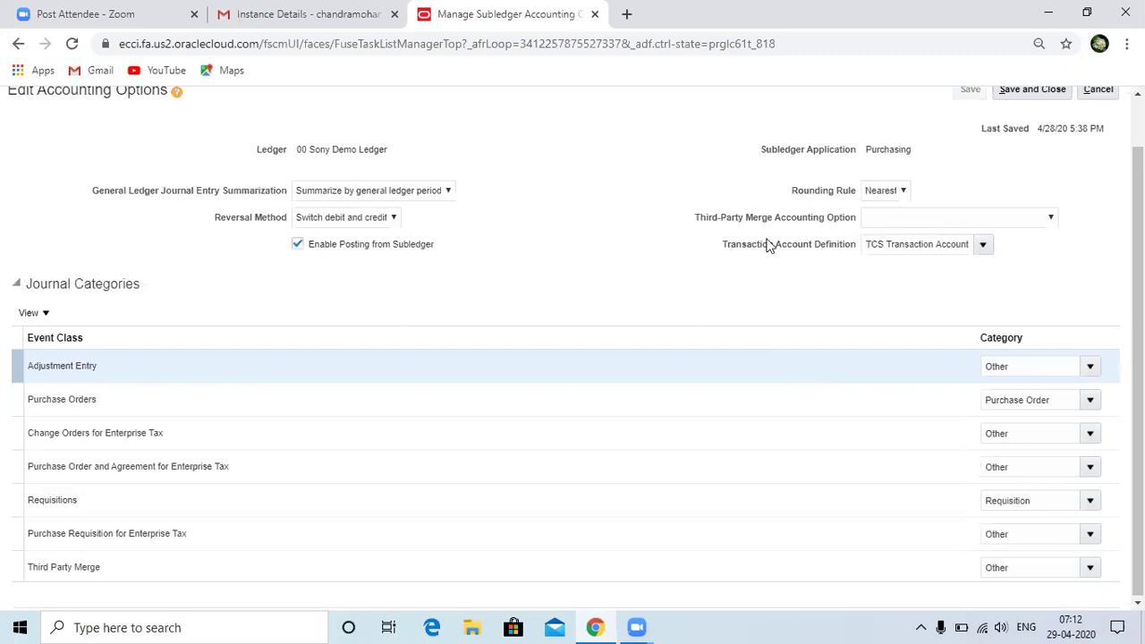
left_click_drag(768, 245, 869, 245)
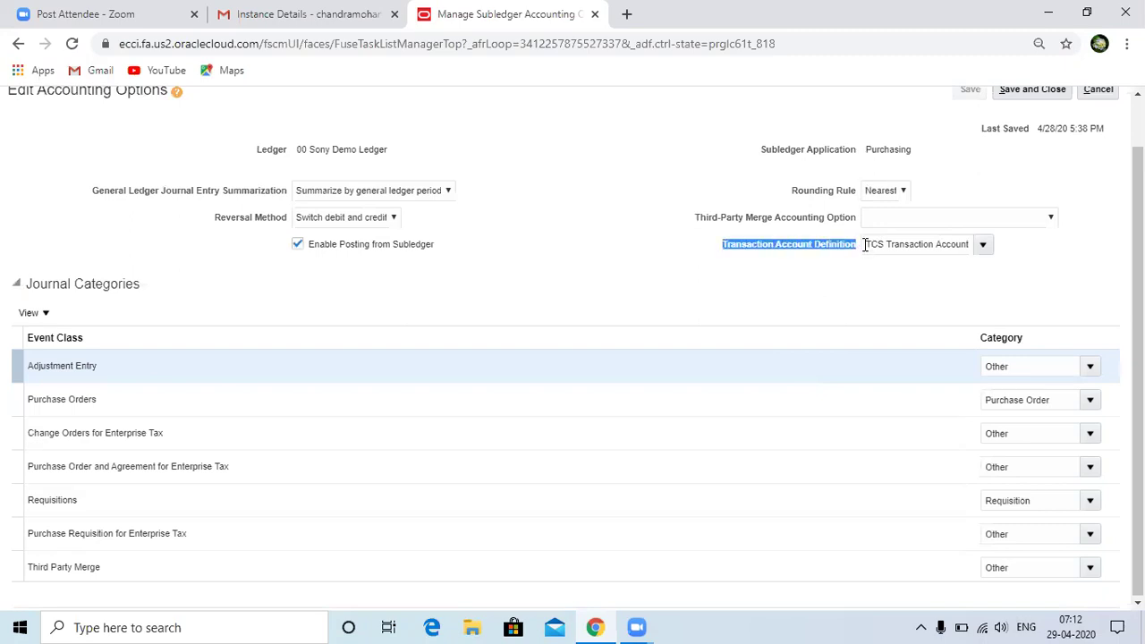
Examine the name entered as the Transaction Account Definition in the Purchasing accounting options.
left_click_drag(868, 245, 978, 256)
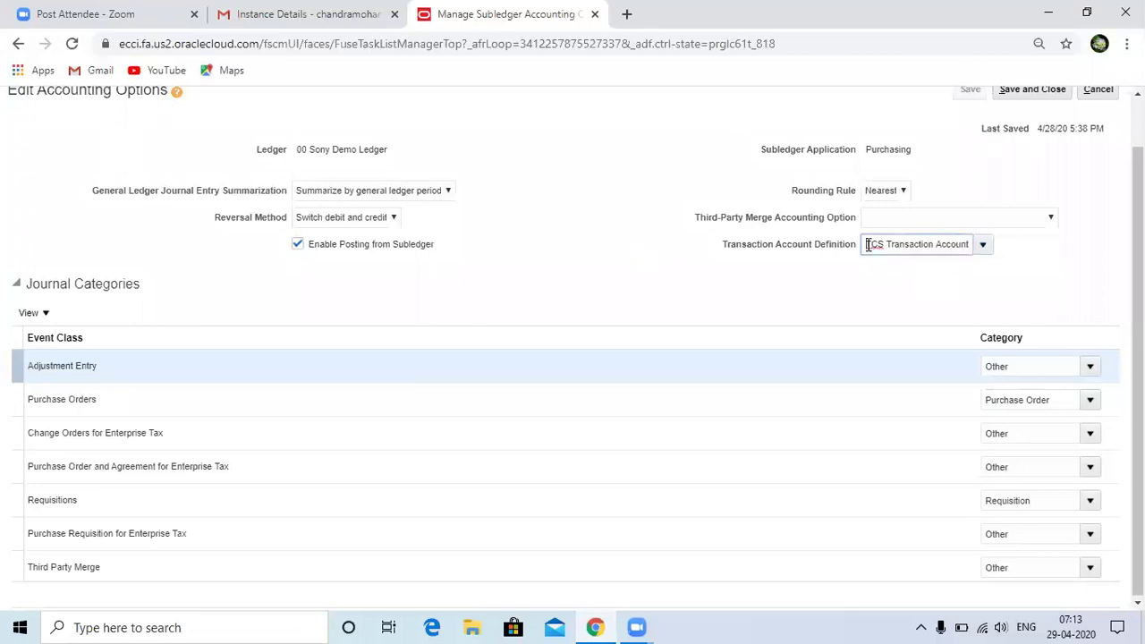
left_click_drag(867, 244, 971, 248)
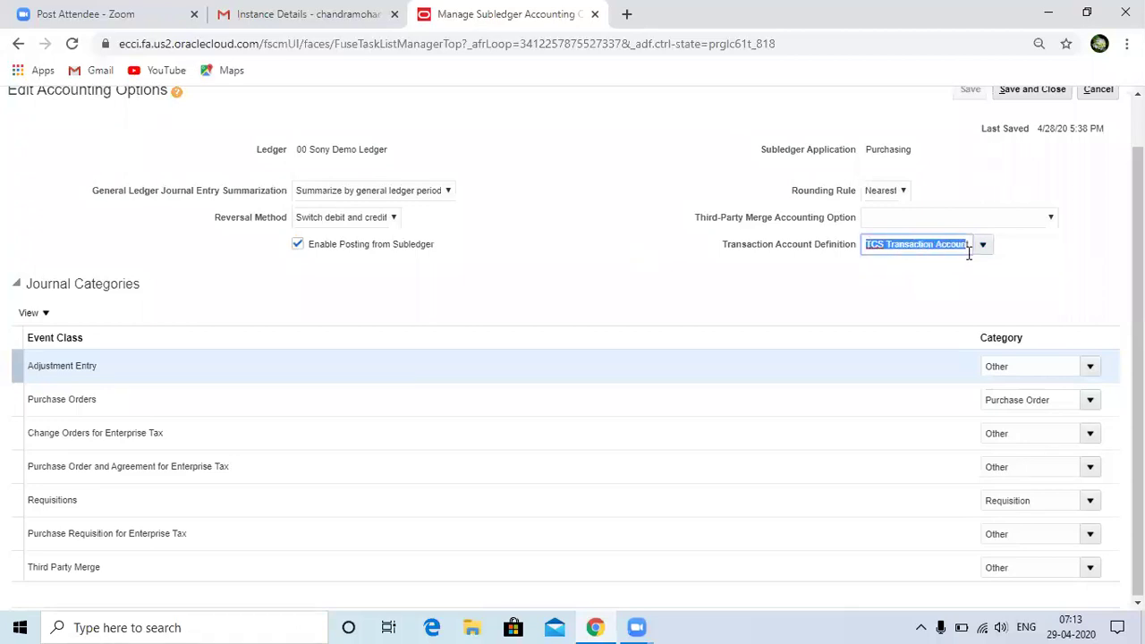
left_click(872, 239)
left_click_drag(865, 243, 987, 250)
left_click(880, 291)
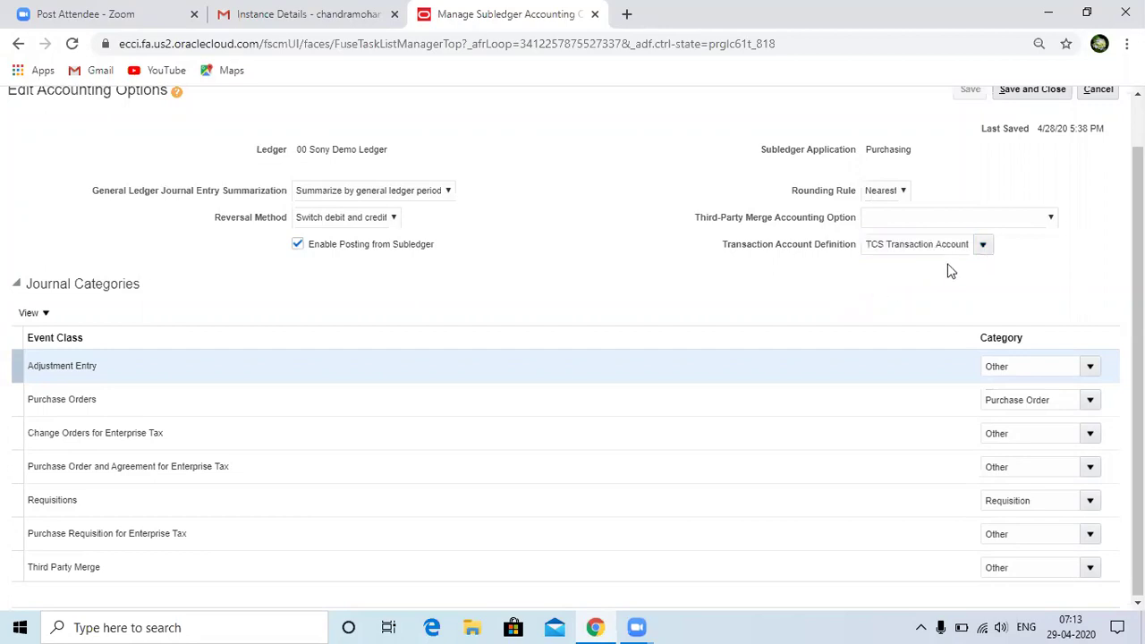
Change the Transaction Account Definition to Purchasing TAB Default Accounting and switch it back to TCS Transaction Account.
left_click(982, 244)
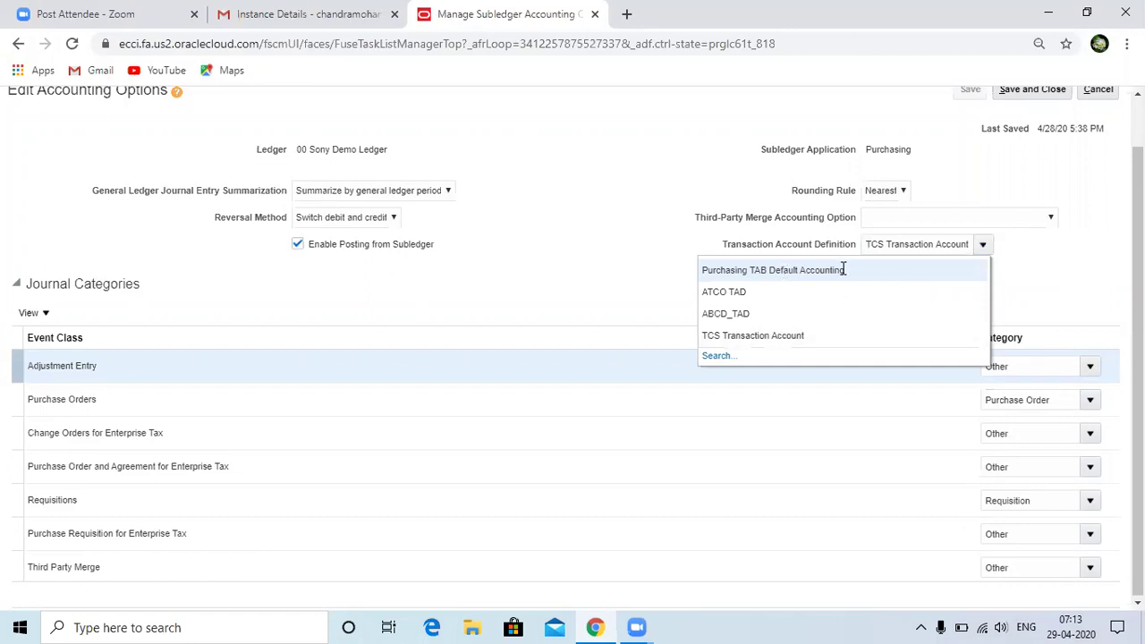
left_click_drag(846, 270, 704, 268)
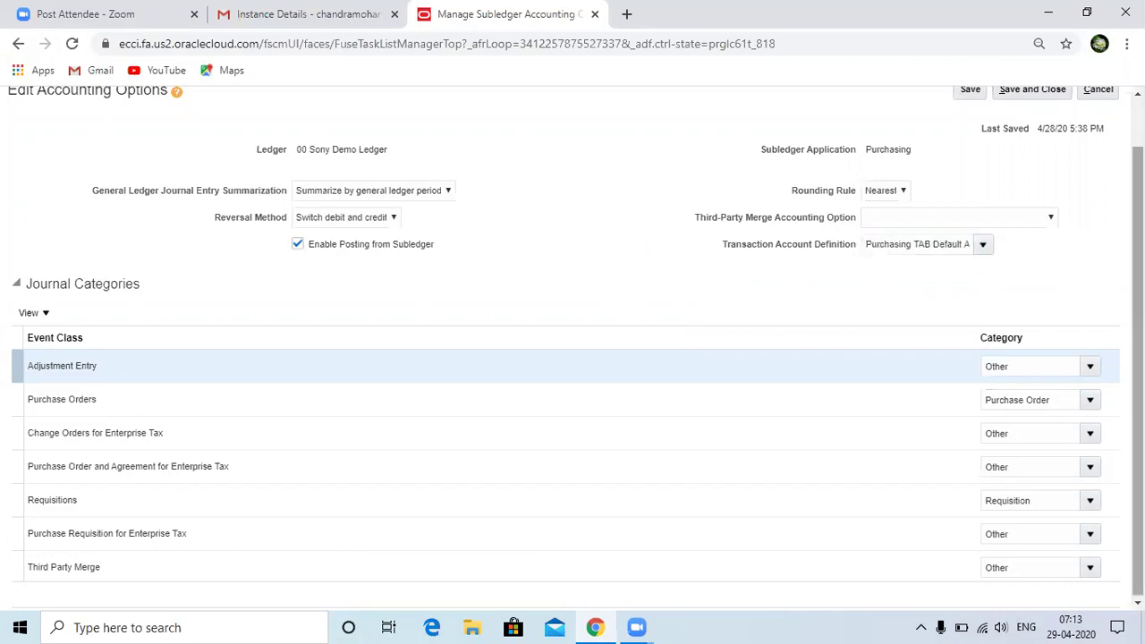
left_click(982, 245)
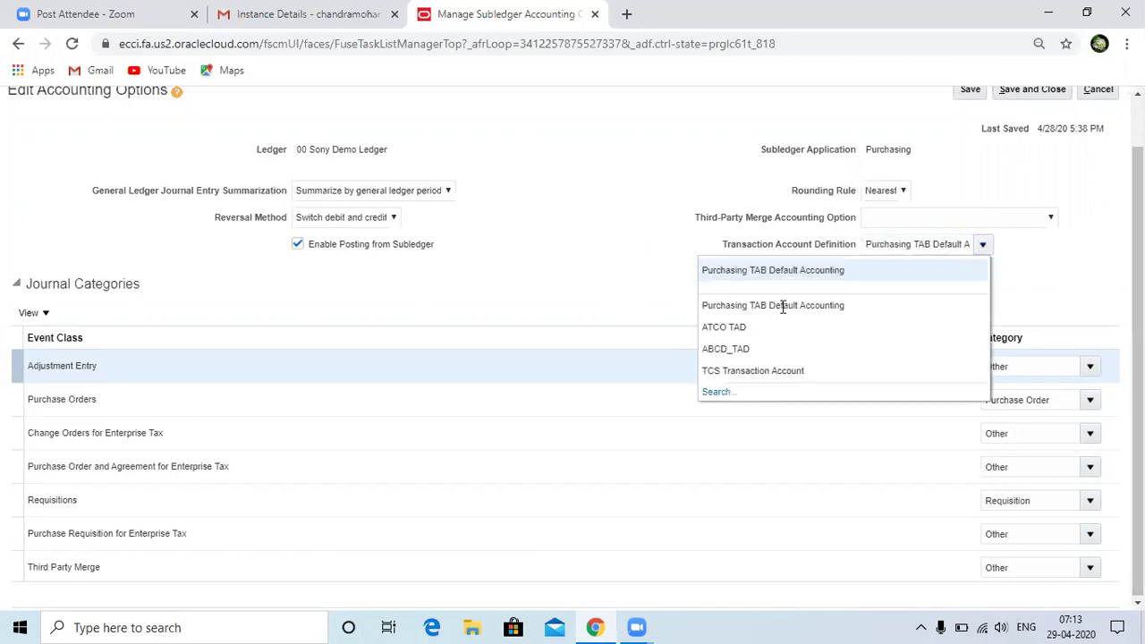
left_click(754, 367)
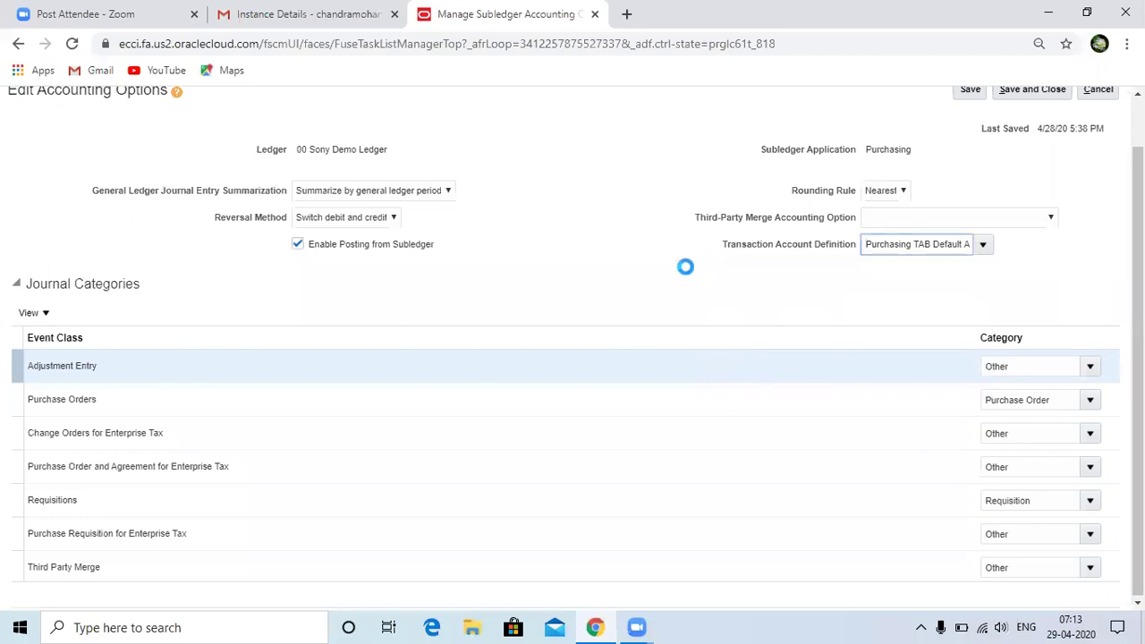
left_click_drag(687, 270, 1136, 159)
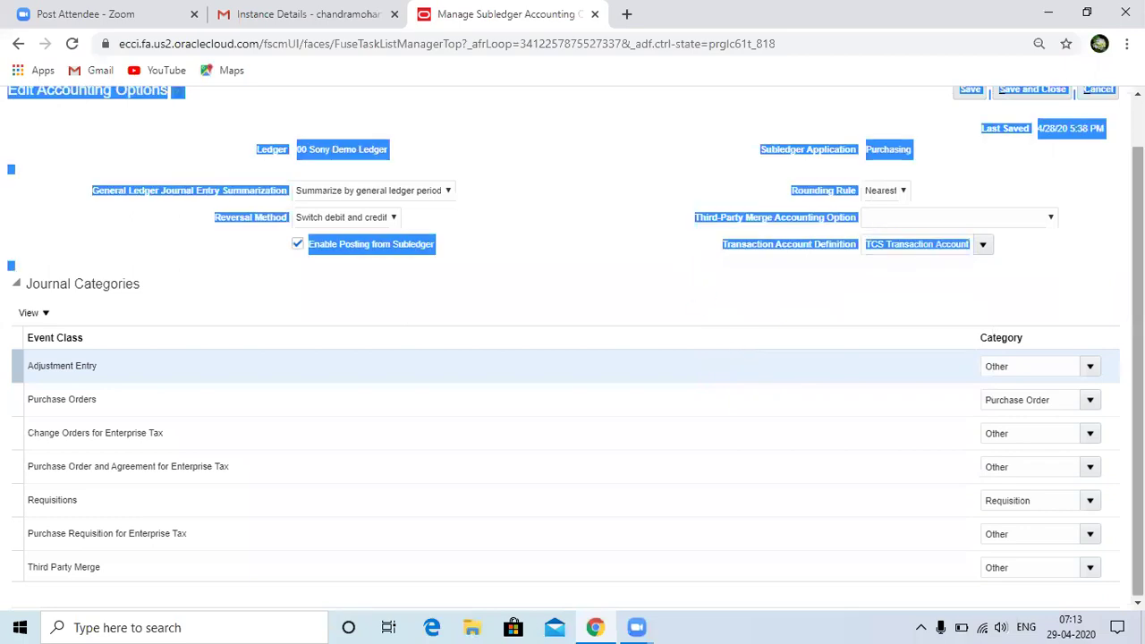
left_click(1097, 228)
Save and close the Purchasing accounting options and return to the procurement setup task list.
left_click_drag(1138, 358, 1138, 311)
left_click(1032, 143)
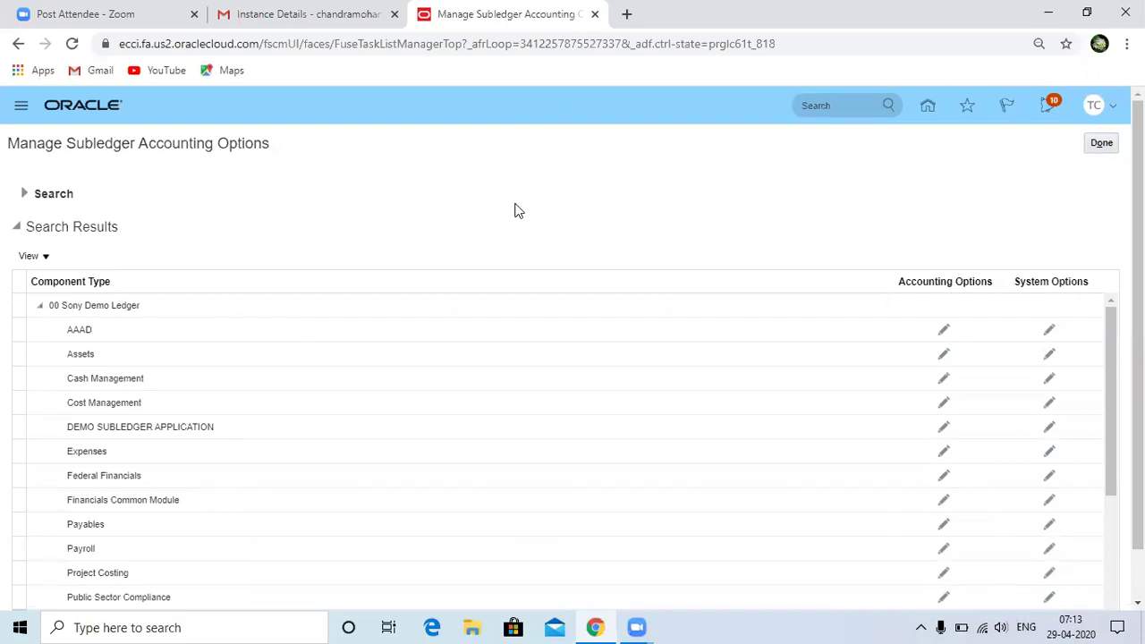
left_click(1102, 150)
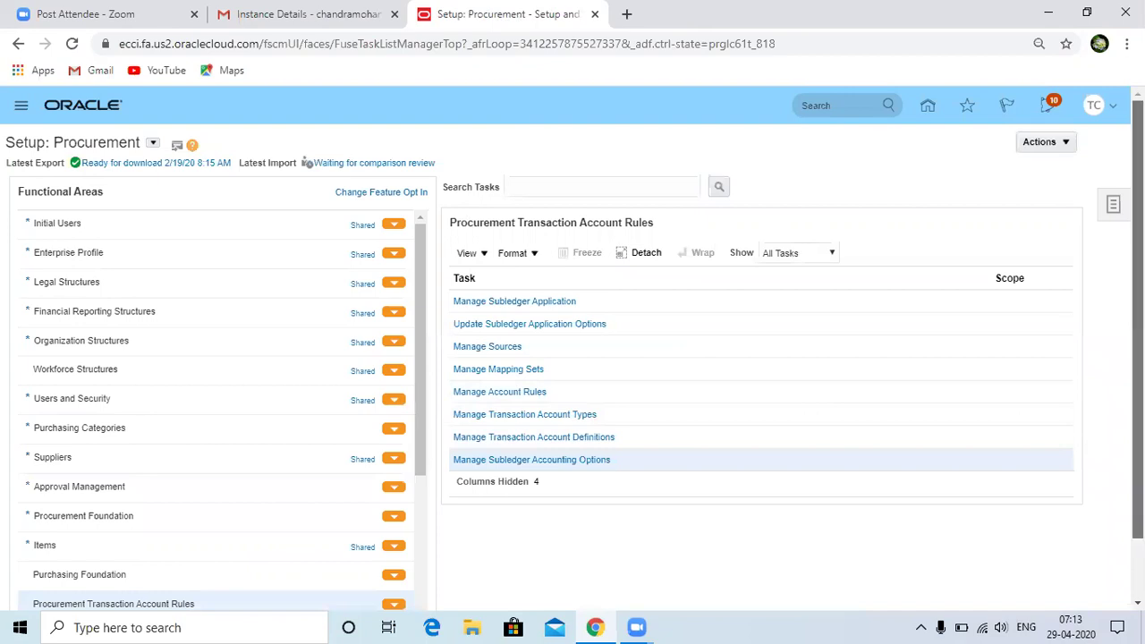
Open the Specify Ledger Options task from the Financial Reporting Structures functional area.
scroll(572, 357, "down", 1)
scroll(572, 358, "up", 2)
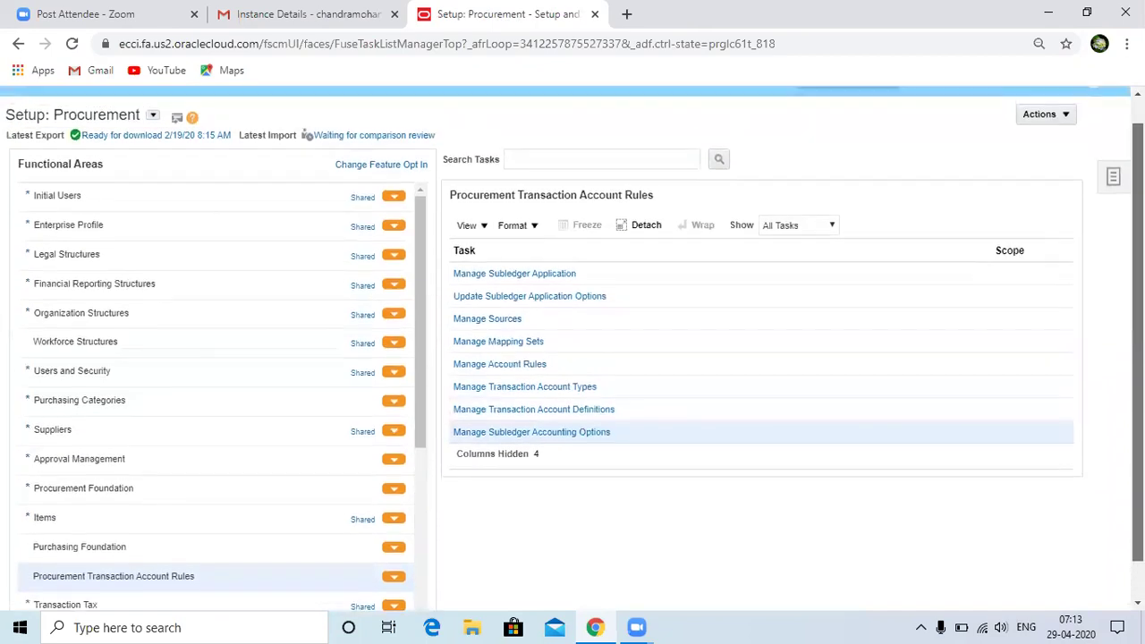
scroll(572, 358, "down", 2)
scroll(572, 357, "up", 1)
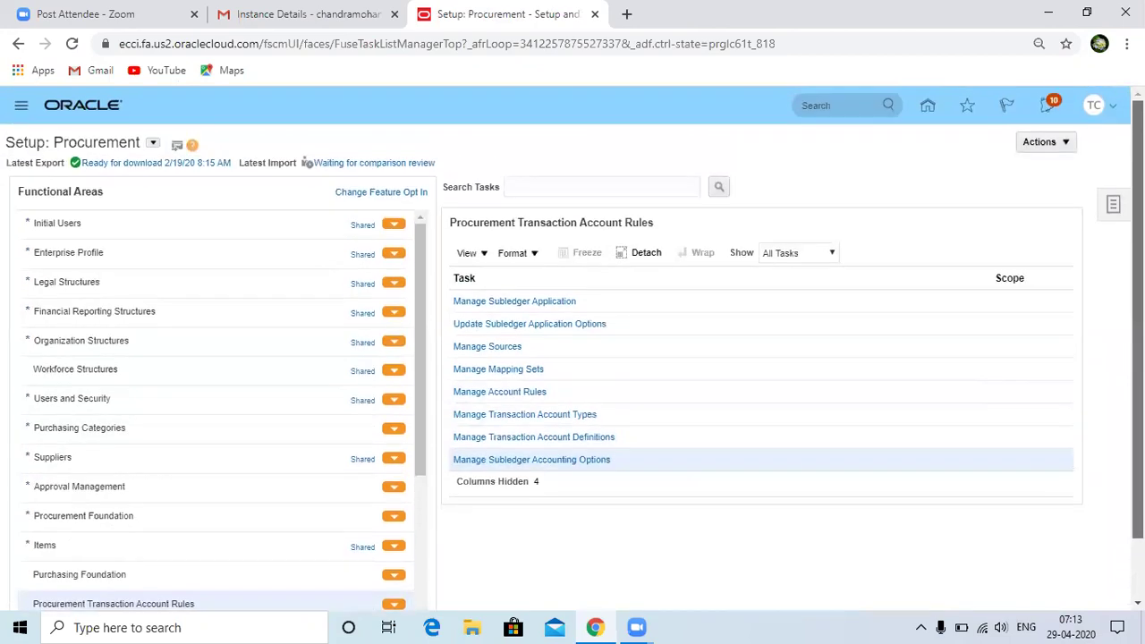
left_click(228, 312)
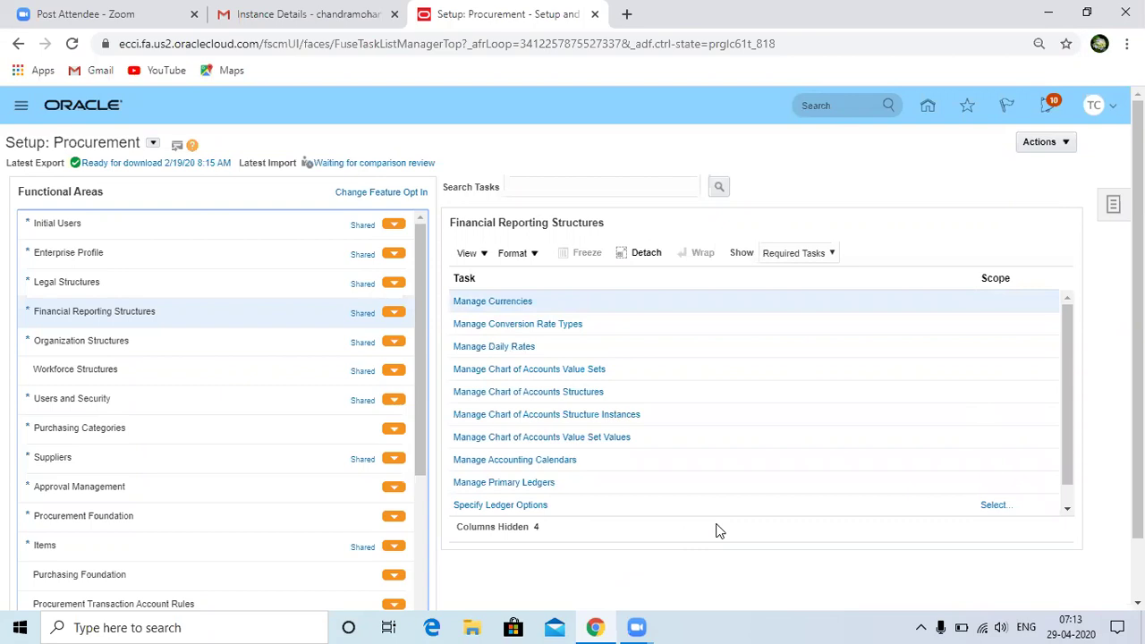
scroll(1137, 357, "down", 2)
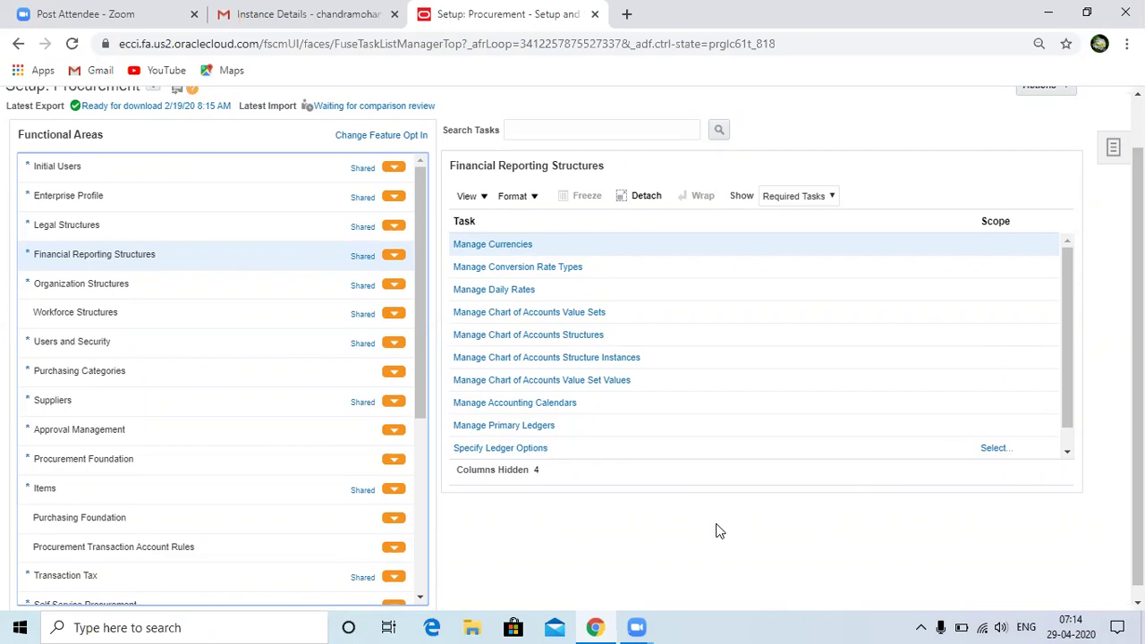
left_click(521, 454)
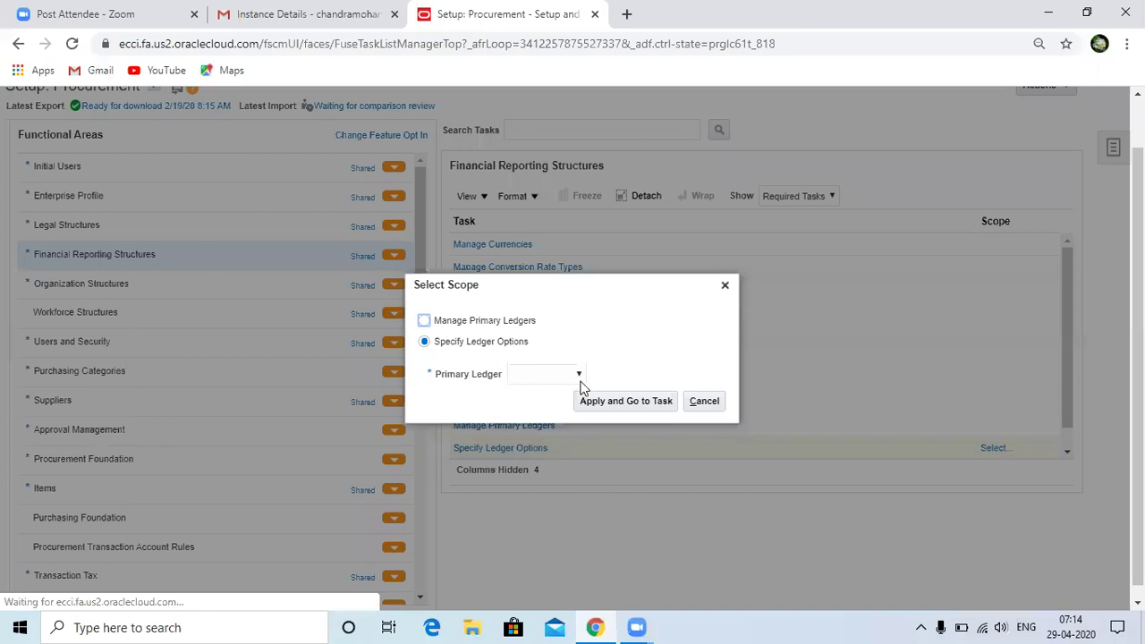
Select TCS PRIMARY LEDGER as the primary ledger scope, open its ledger options and cancel out of them.
left_click(579, 376)
left_click(555, 412)
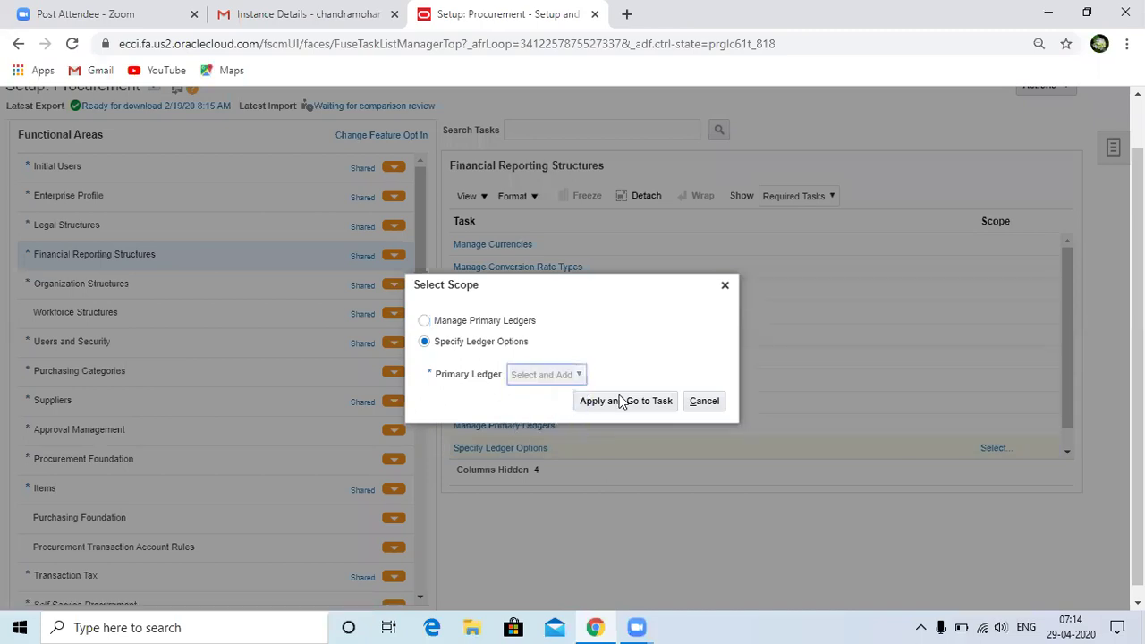
left_click(642, 404)
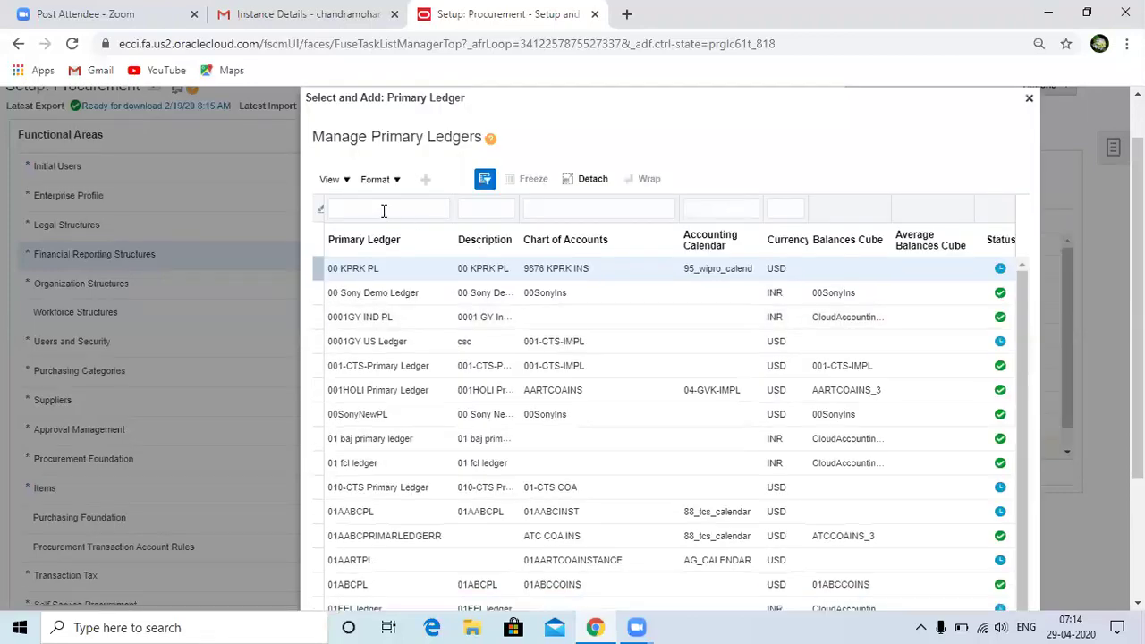
left_click(384, 209)
type("tcs")
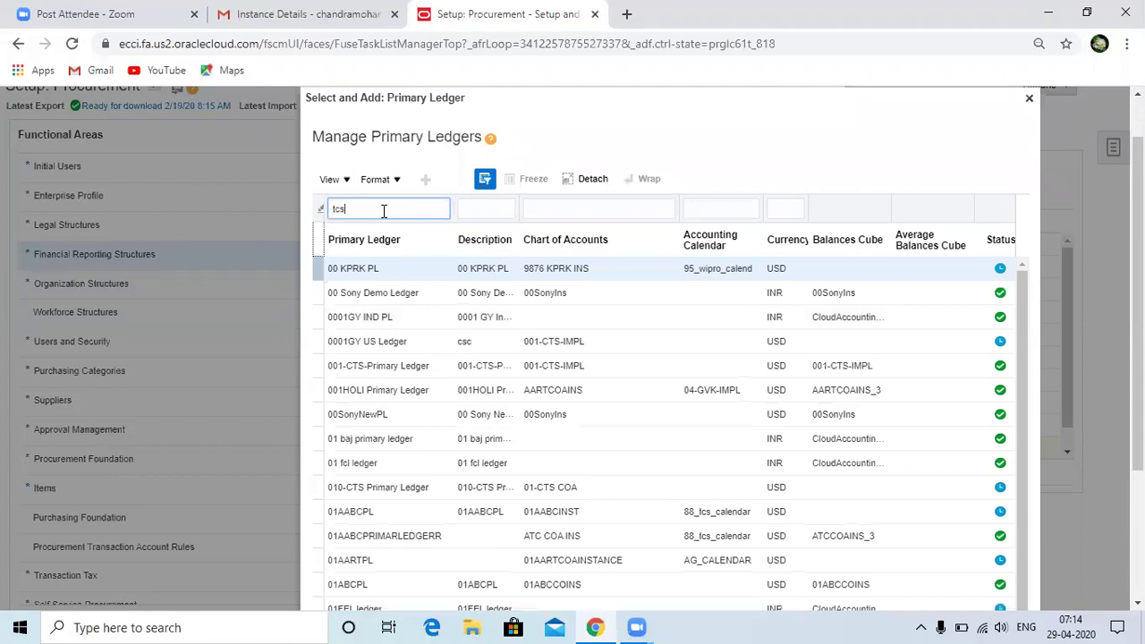
key("Return")
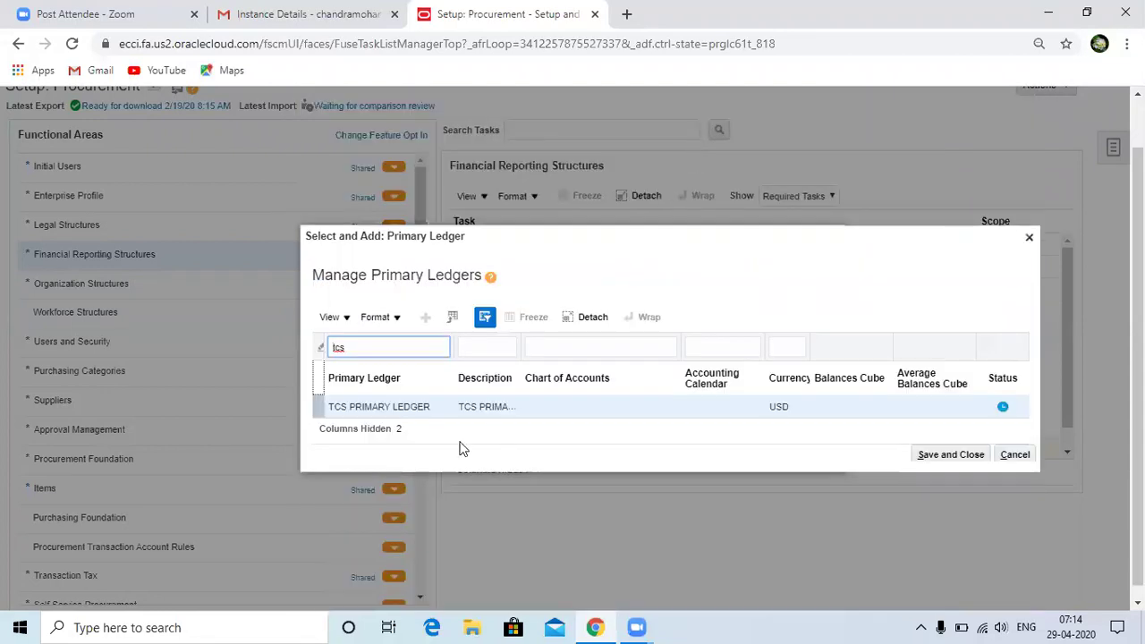
left_click(446, 408)
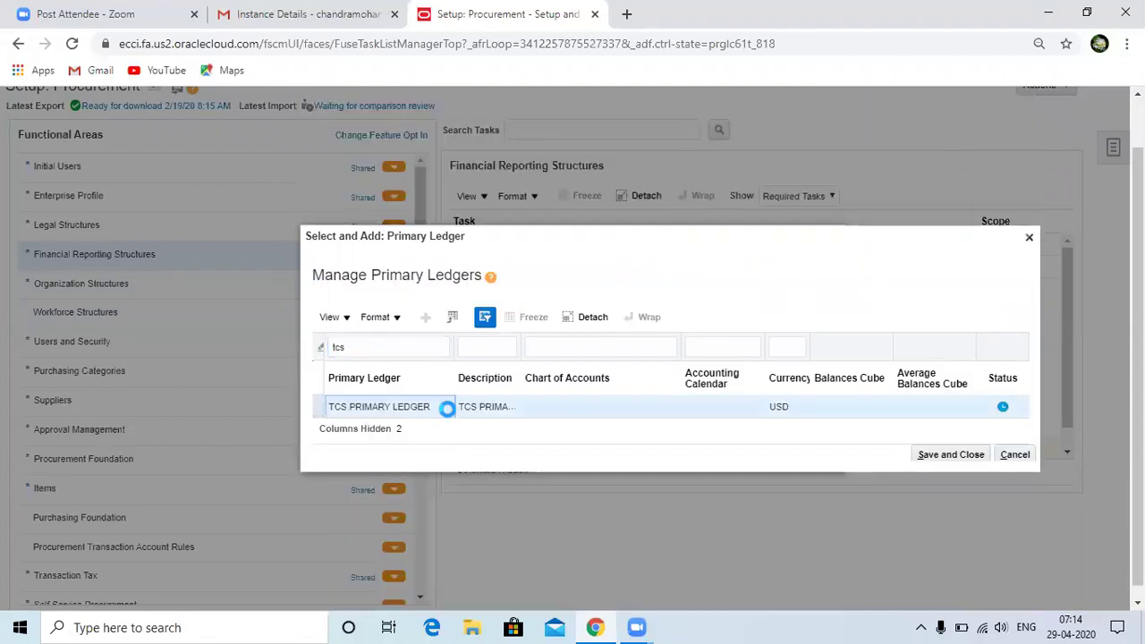
left_click(935, 456)
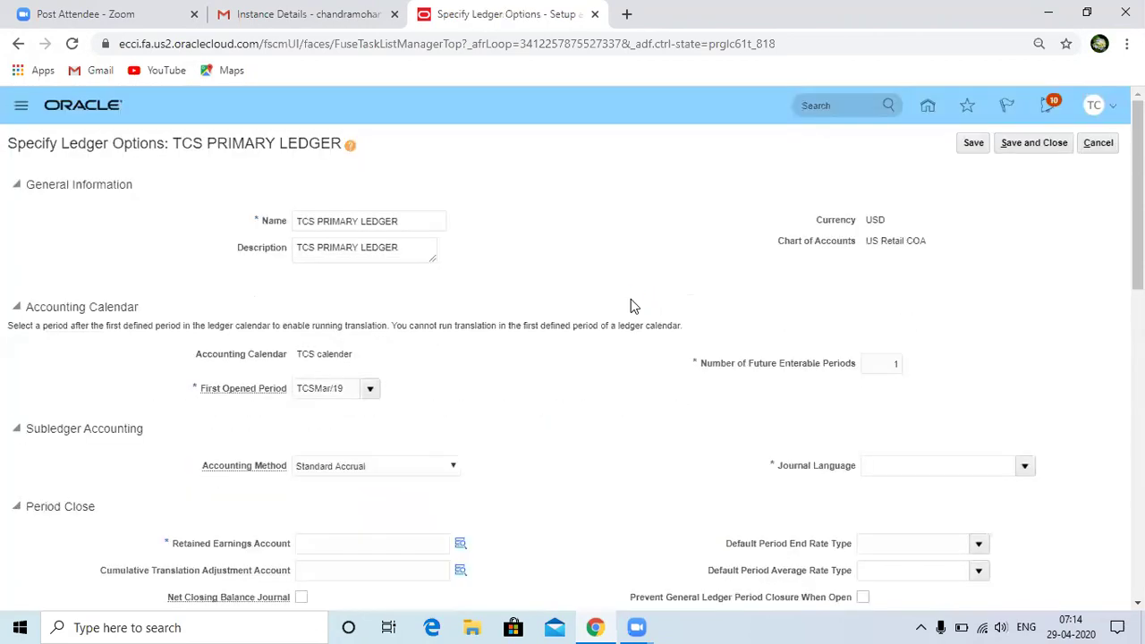
left_click(1100, 143)
left_click(1102, 149)
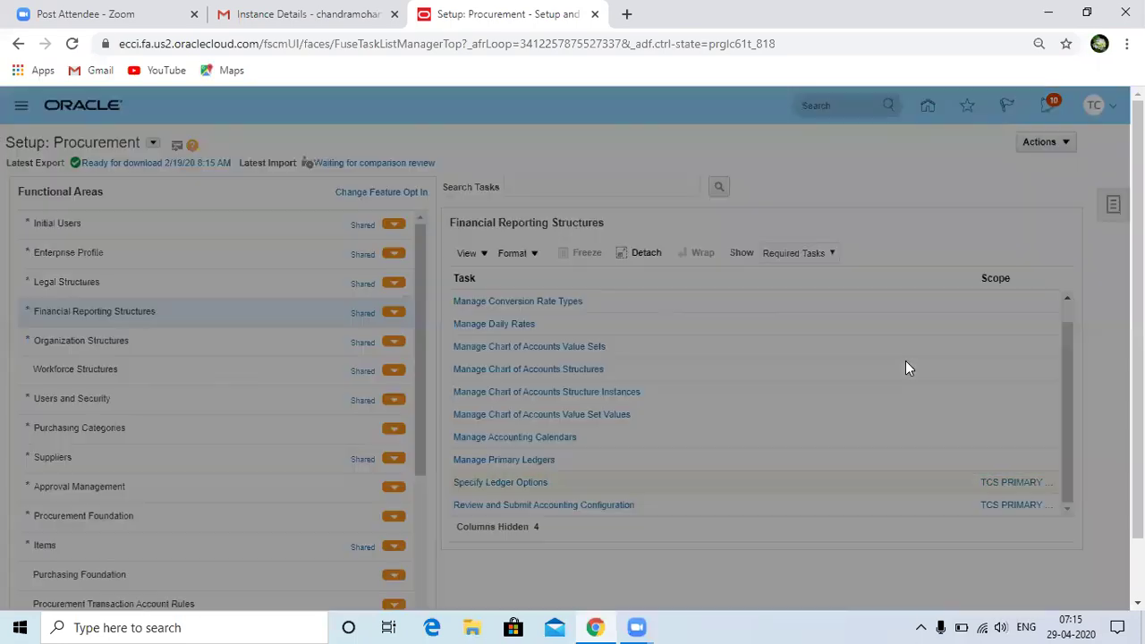
Add 00 Sony Demo Ledger as the primary ledger scope, filtering the ledgers by "00 sony", and open its ledger options.
left_click(618, 374)
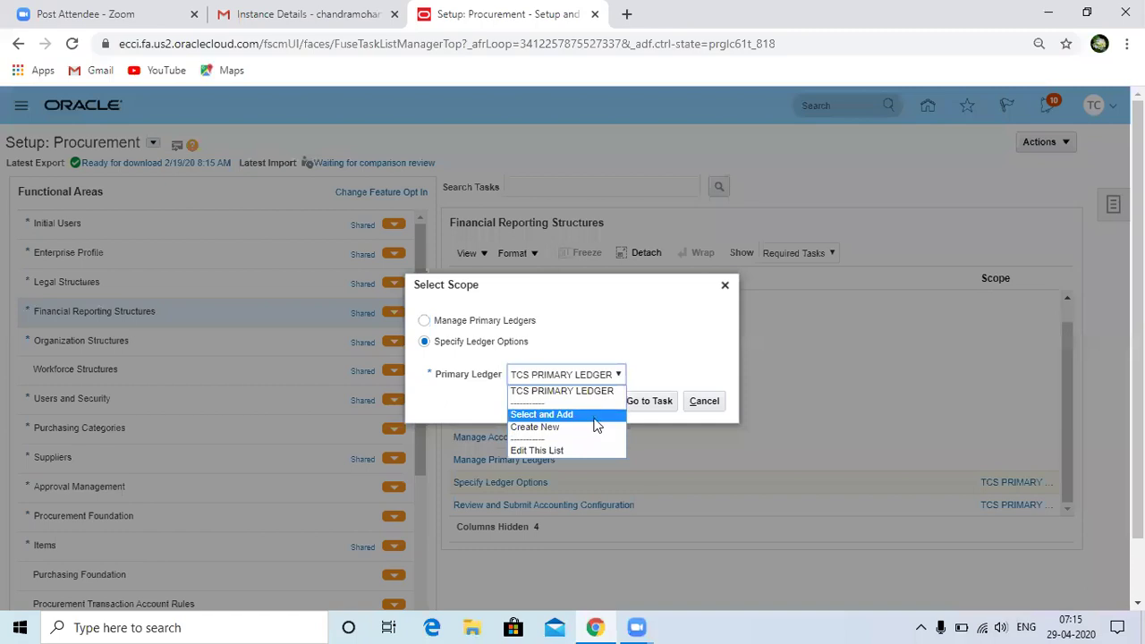
left_click(595, 417)
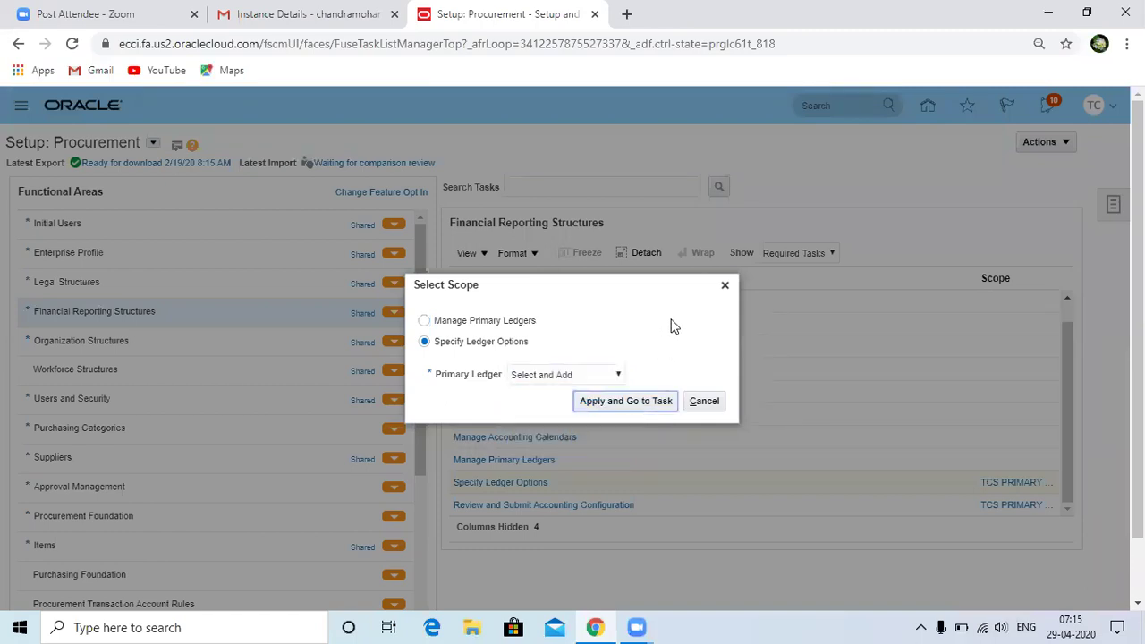
left_click(631, 404)
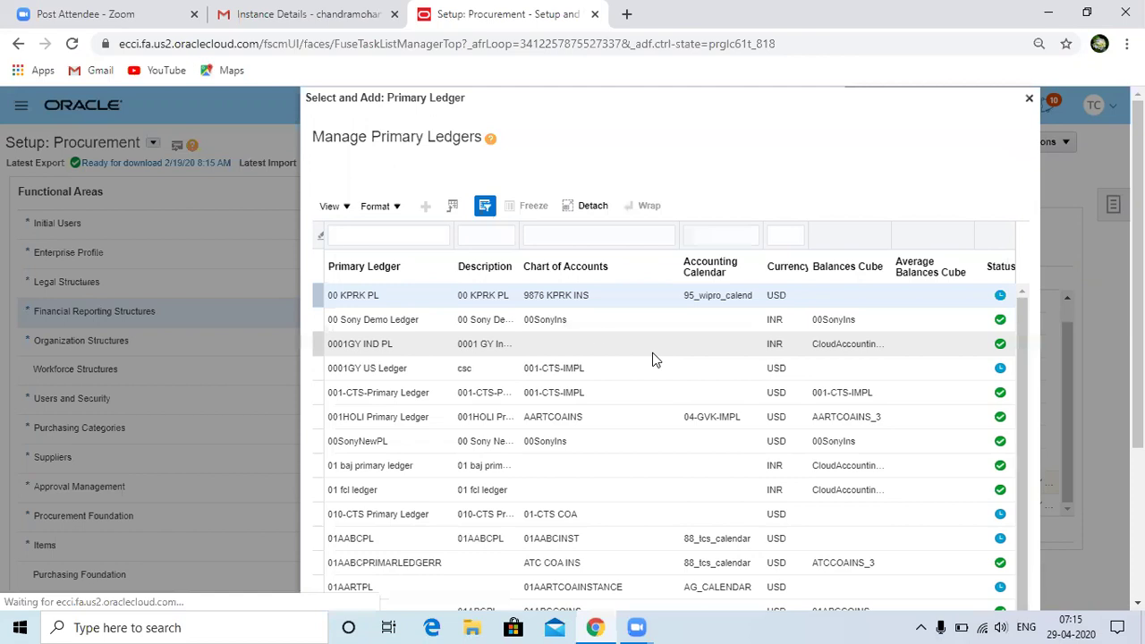
left_click(384, 207)
type("00 sony")
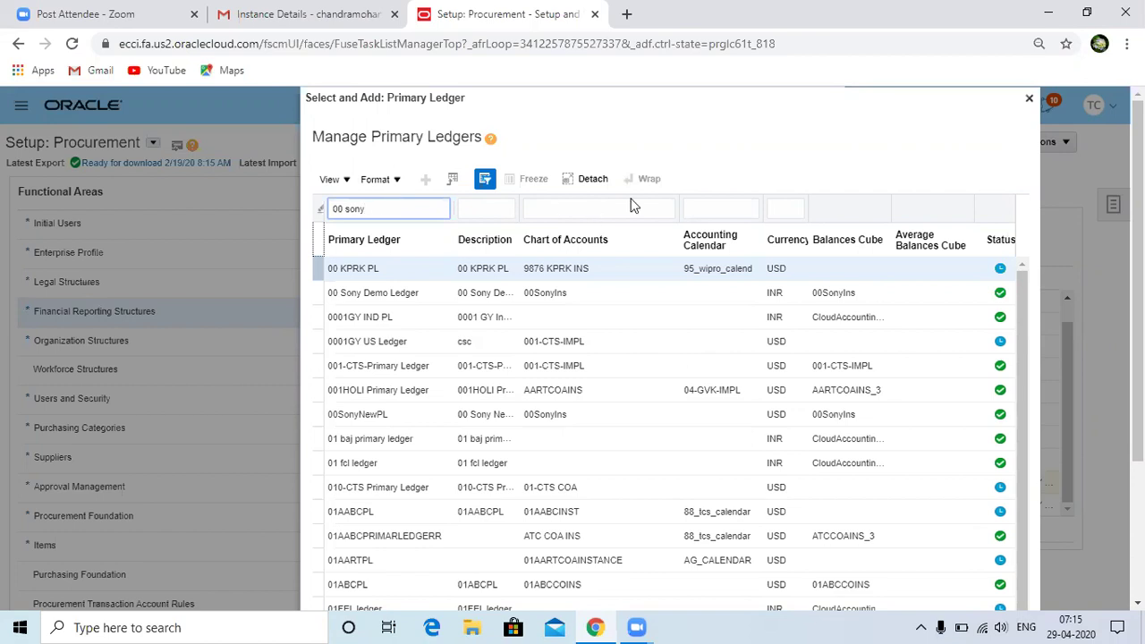
key("Return")
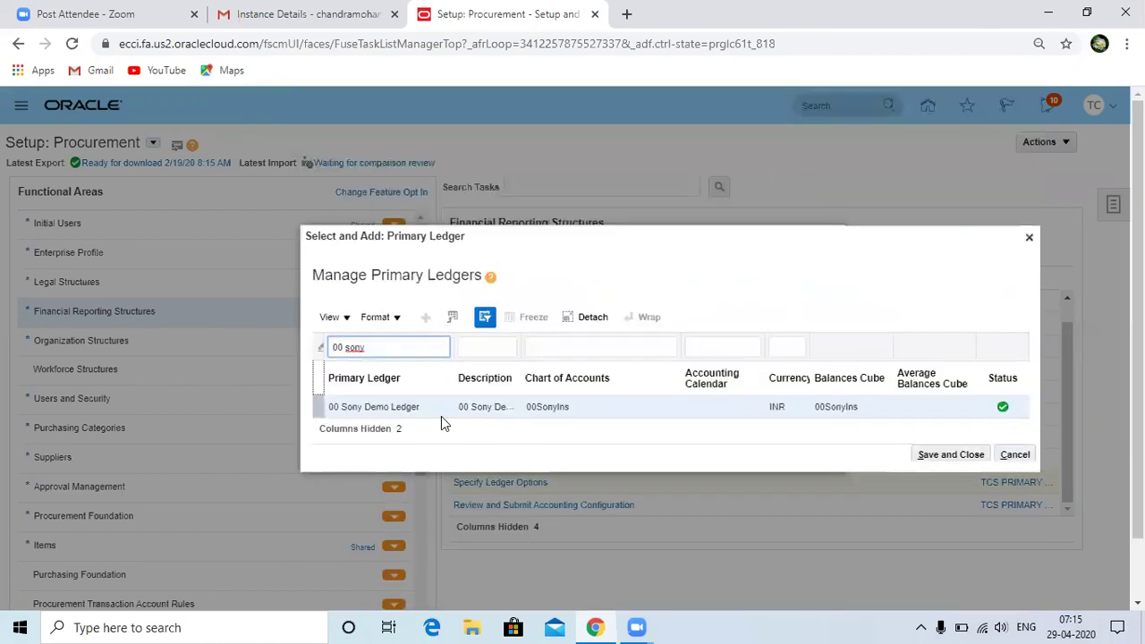
left_click(435, 414)
left_click(959, 454)
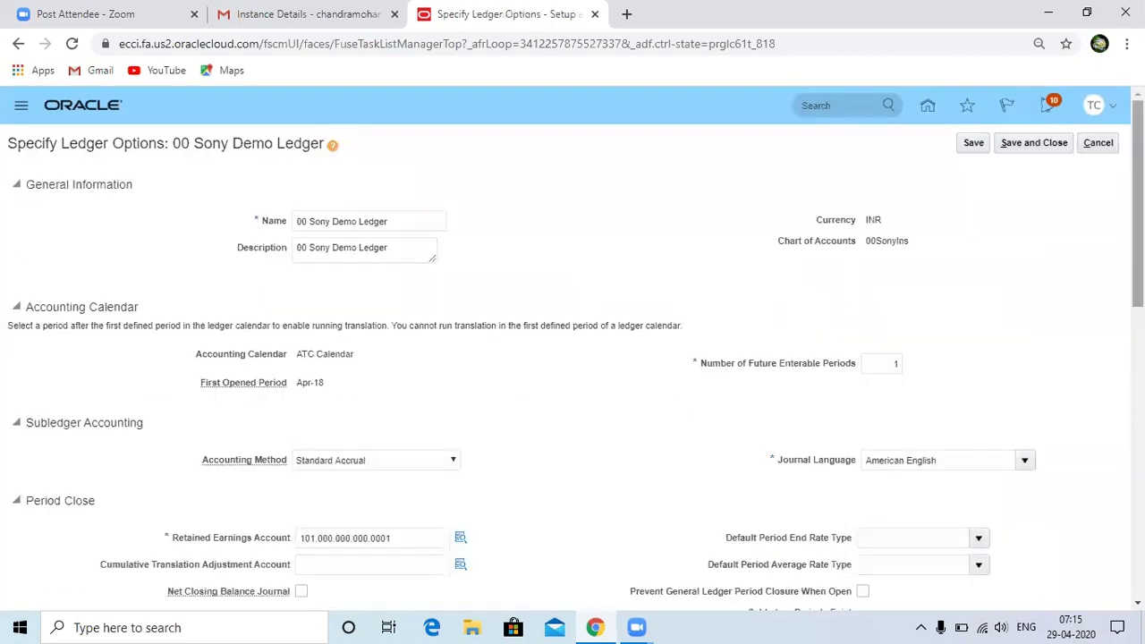
Review the accounting method choices for 00 Sony Demo Ledger, keep Standard Accrual, and save and close the ledger options.
scroll(572, 349, "down", 1)
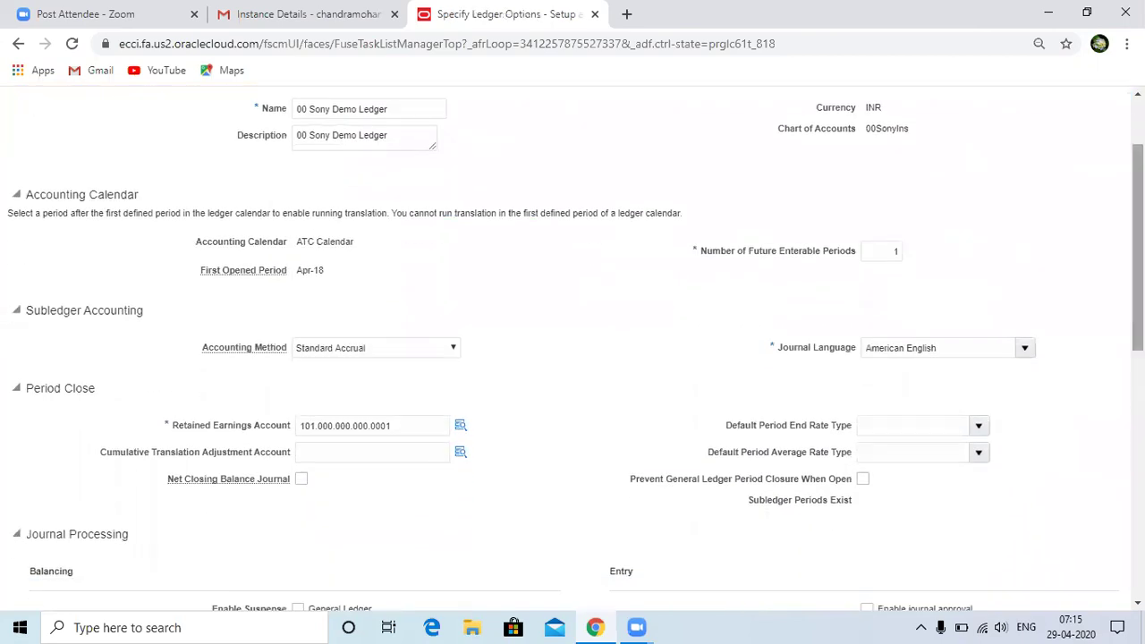
left_click(376, 350)
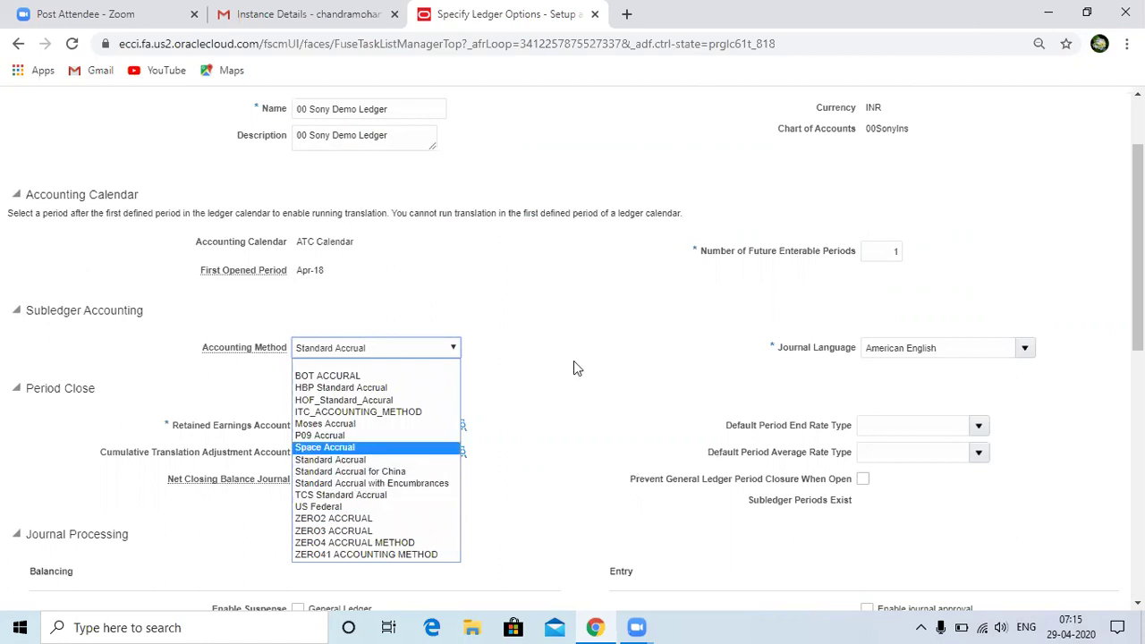
left_click(389, 460)
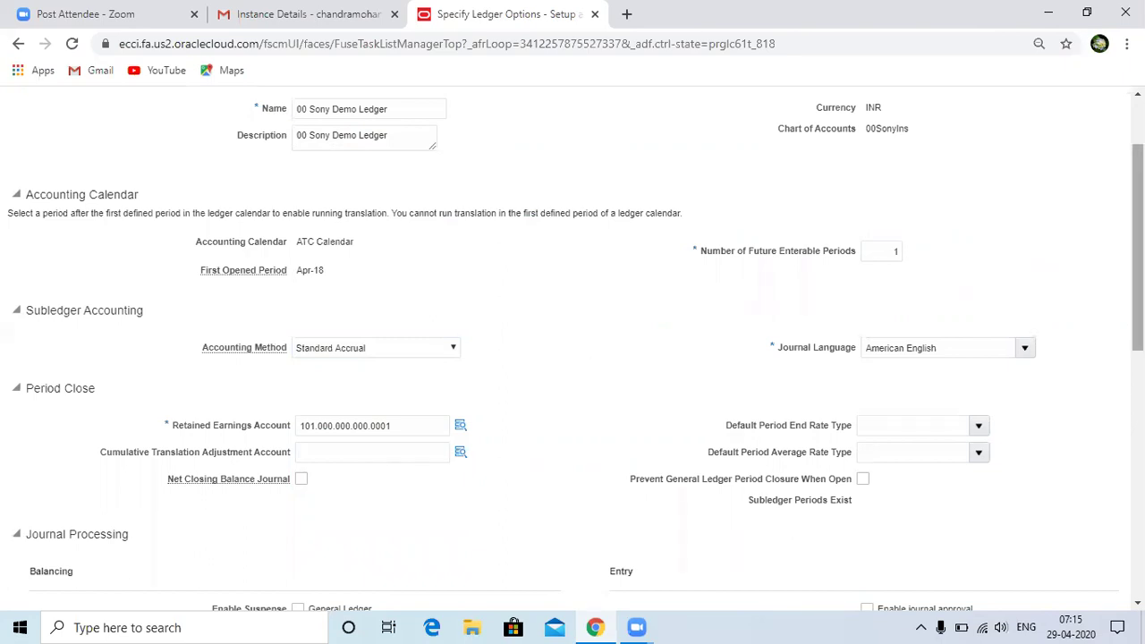
scroll(1046, 139, "down", 3)
scroll(1047, 139, "up", 4)
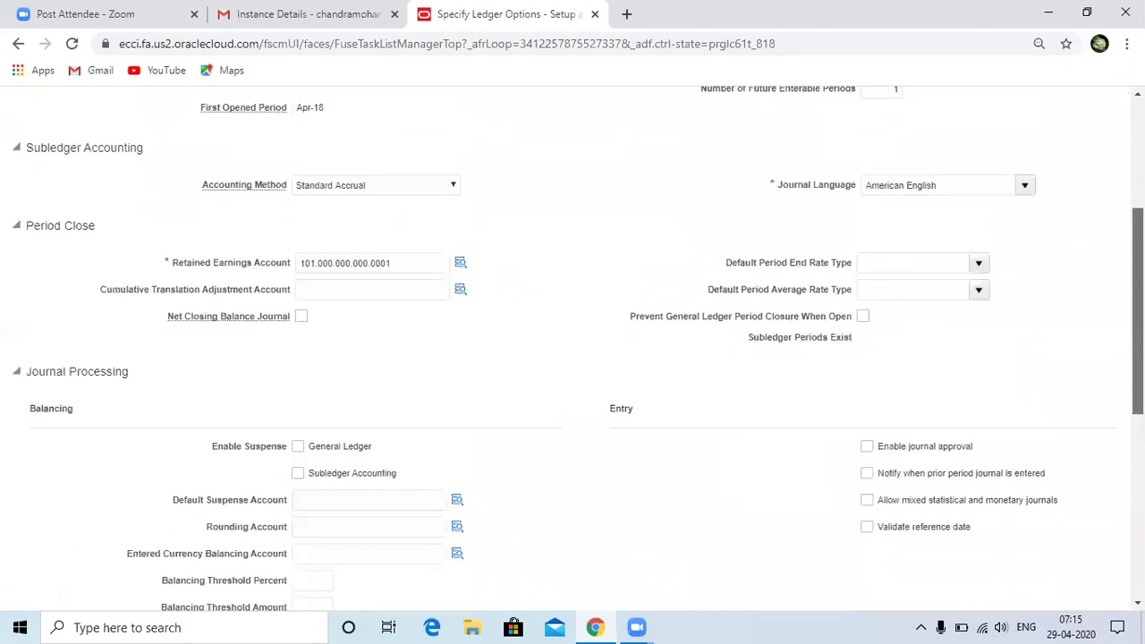
left_click(1029, 150)
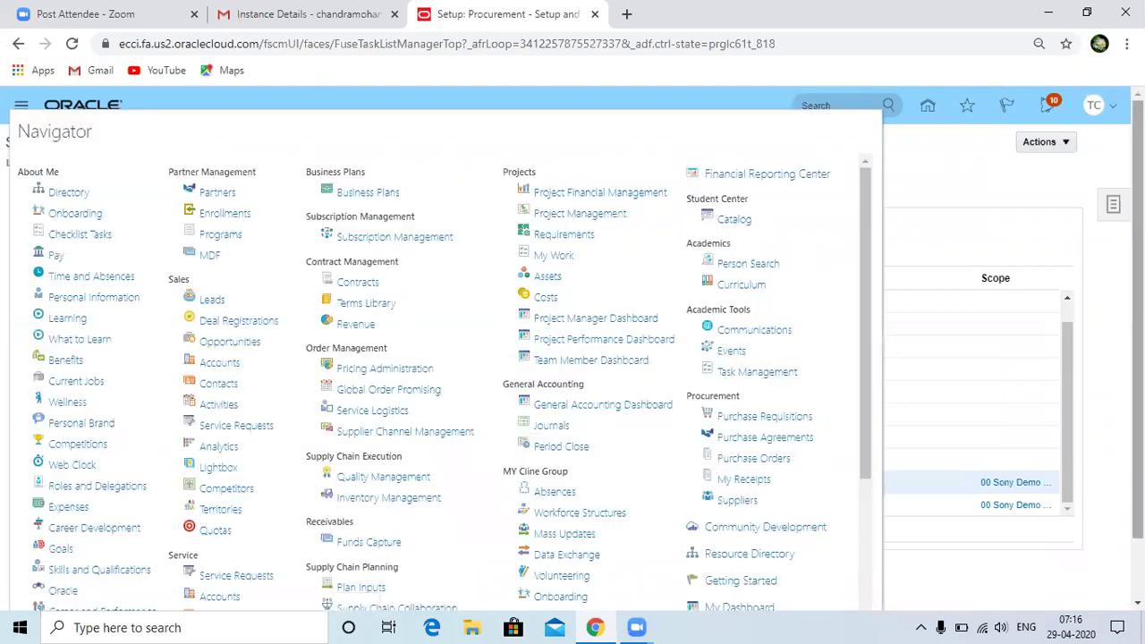
left_click_drag(1137, 268, 1137, 329)
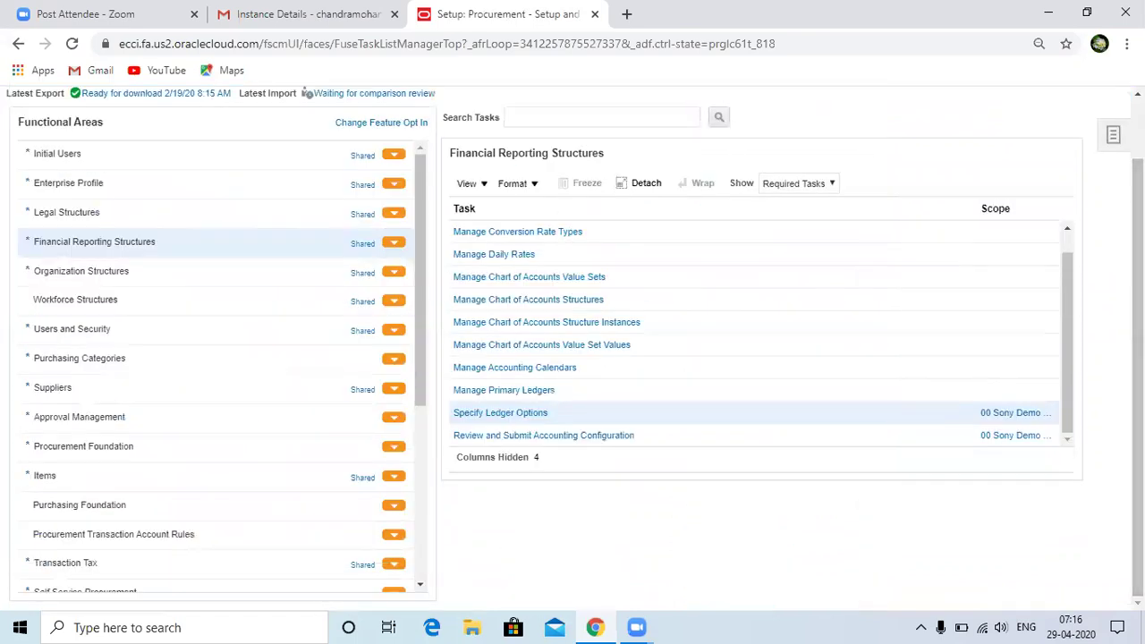
key("ctrl+a")
scroll(1136, 358, "up", 2)
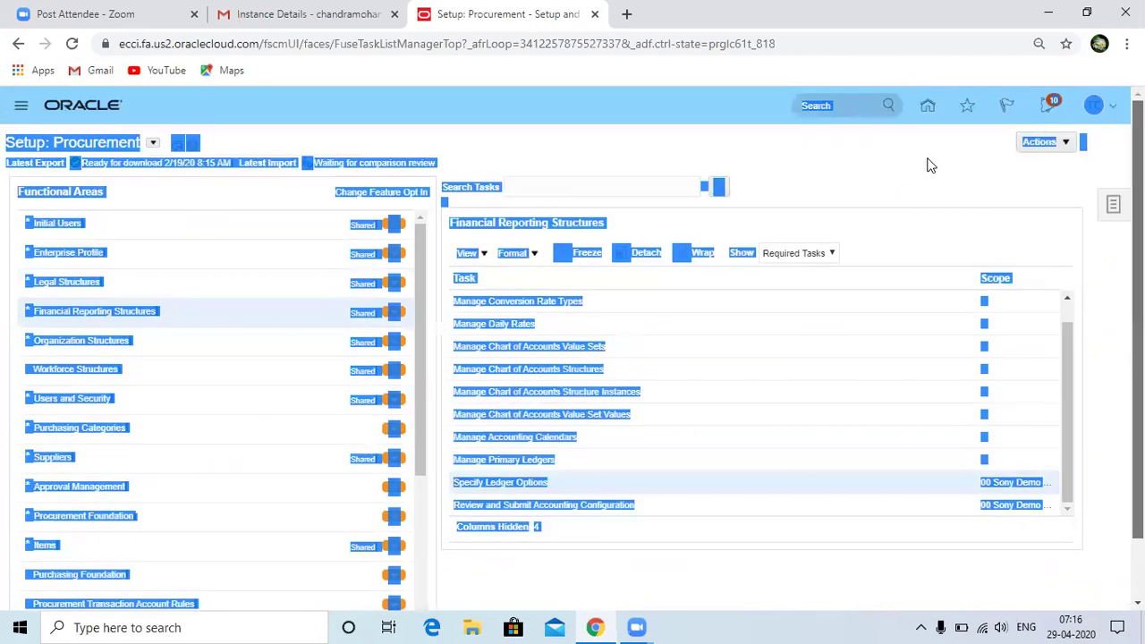
Open the Purchase Orders work area and start creating a new order.
left_click(666, 145)
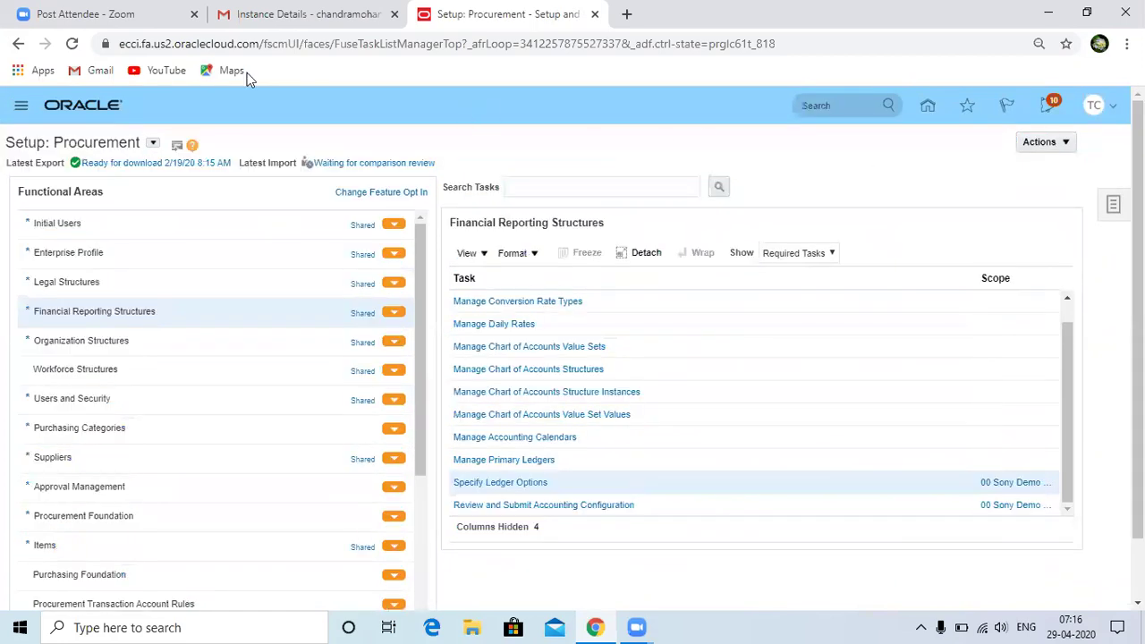
left_click(21, 109)
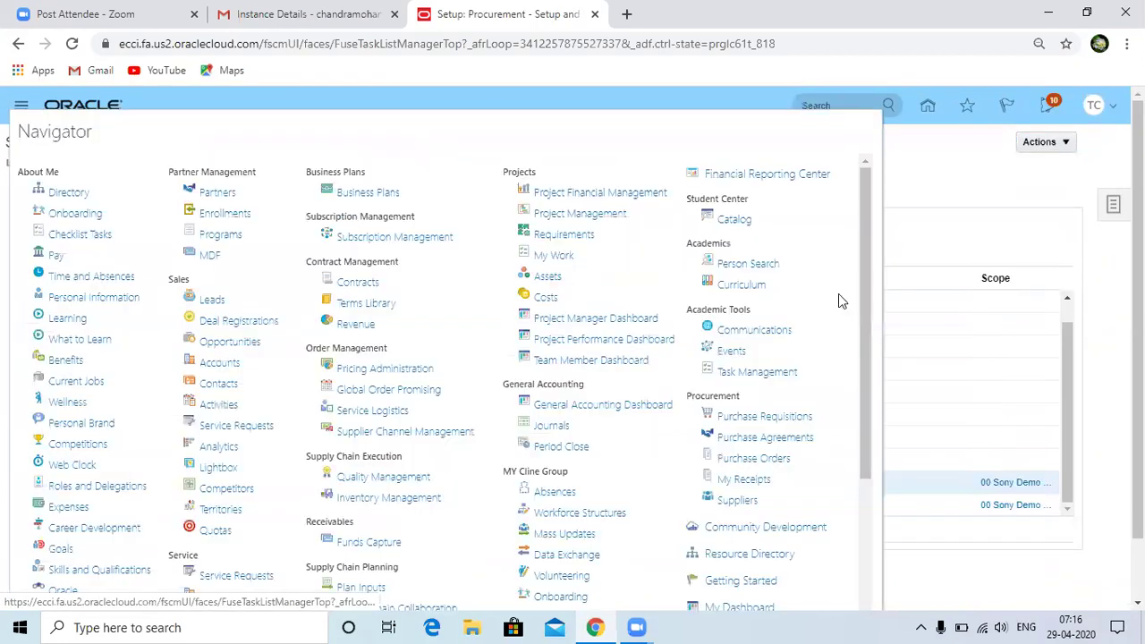
left_click(763, 460)
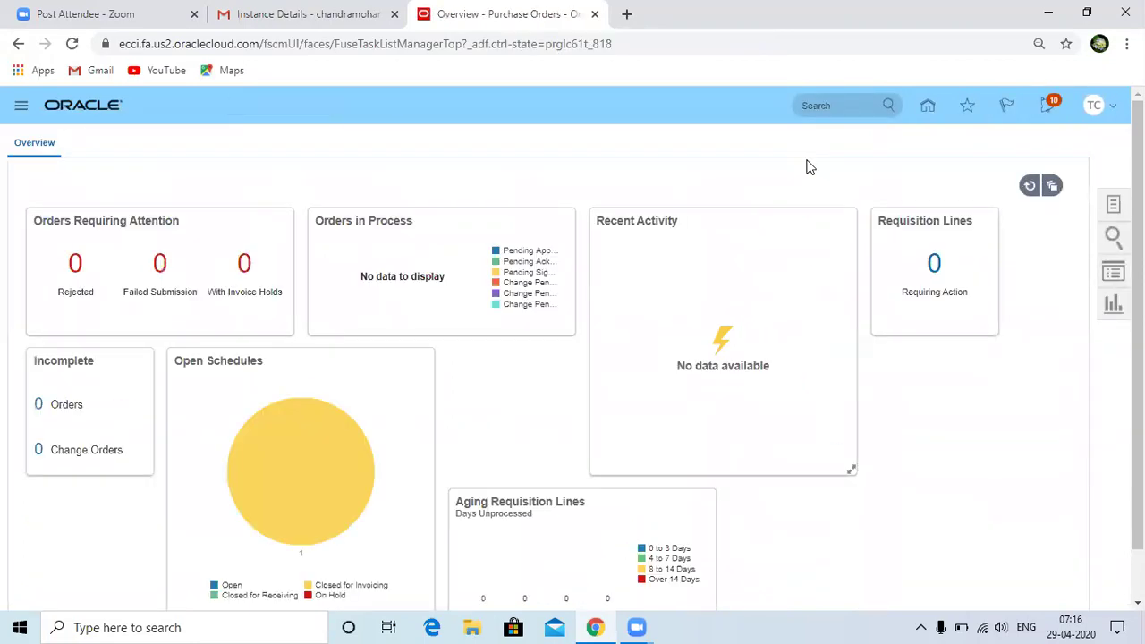
left_click(1113, 205)
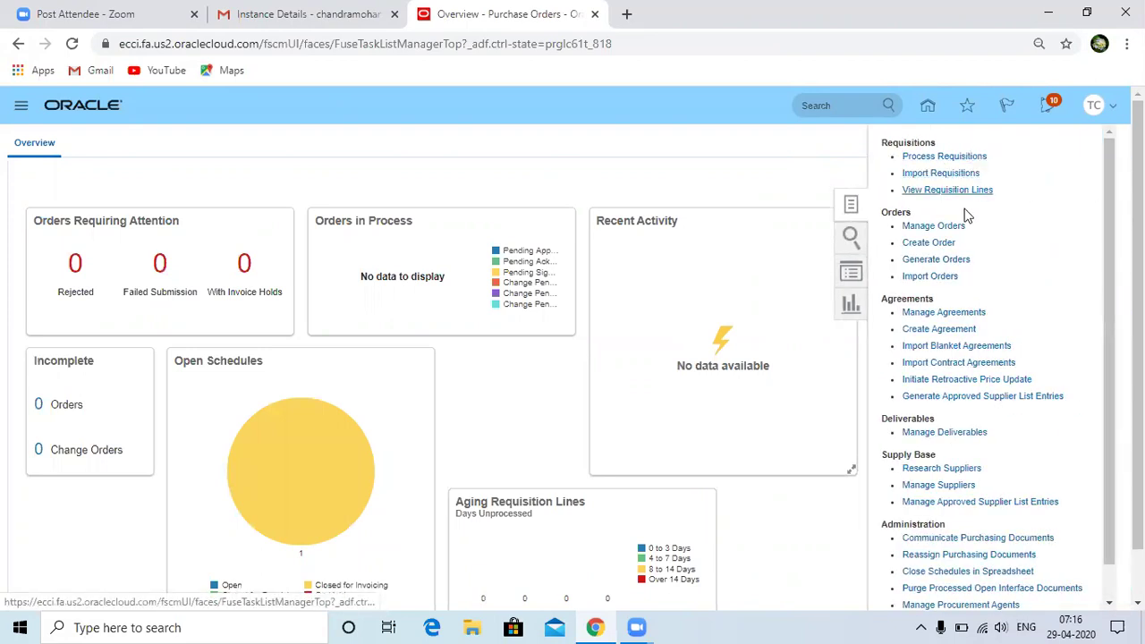
left_click(937, 243)
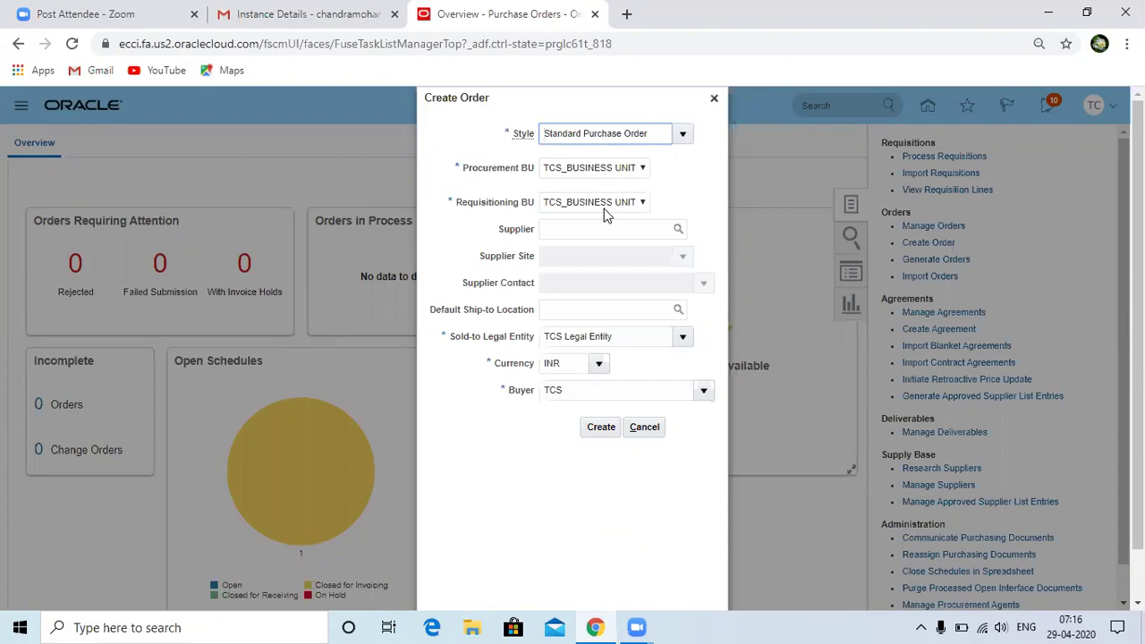
Select TCS Supplier with the Hyderabad site as the supplier and create the standard purchase order.
left_click(589, 230)
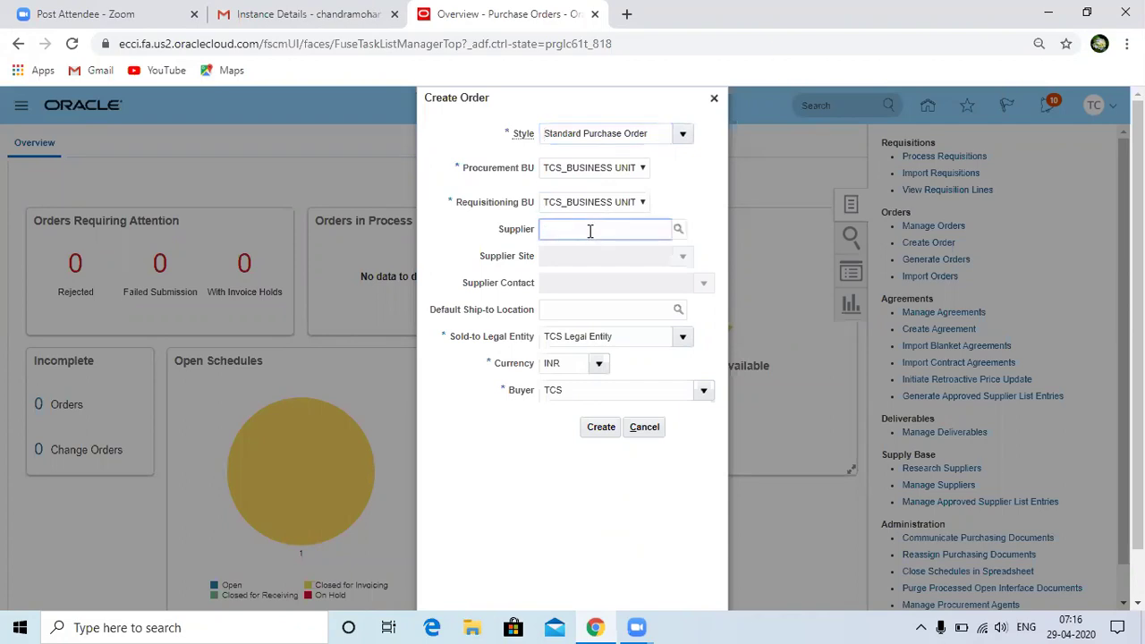
type("tcs")
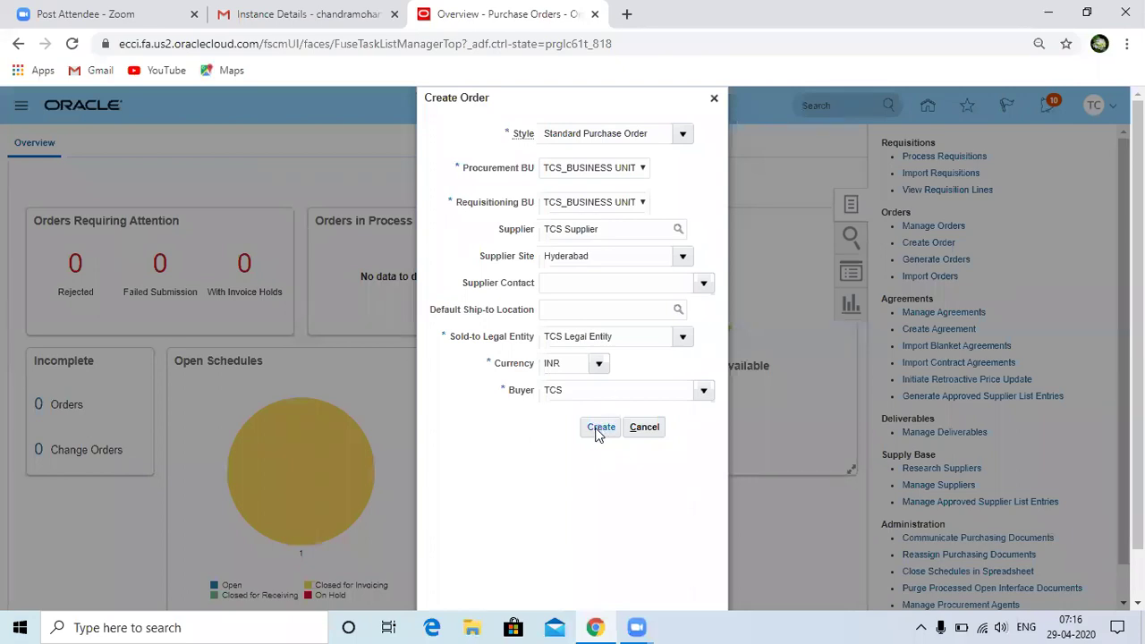
left_click(599, 429)
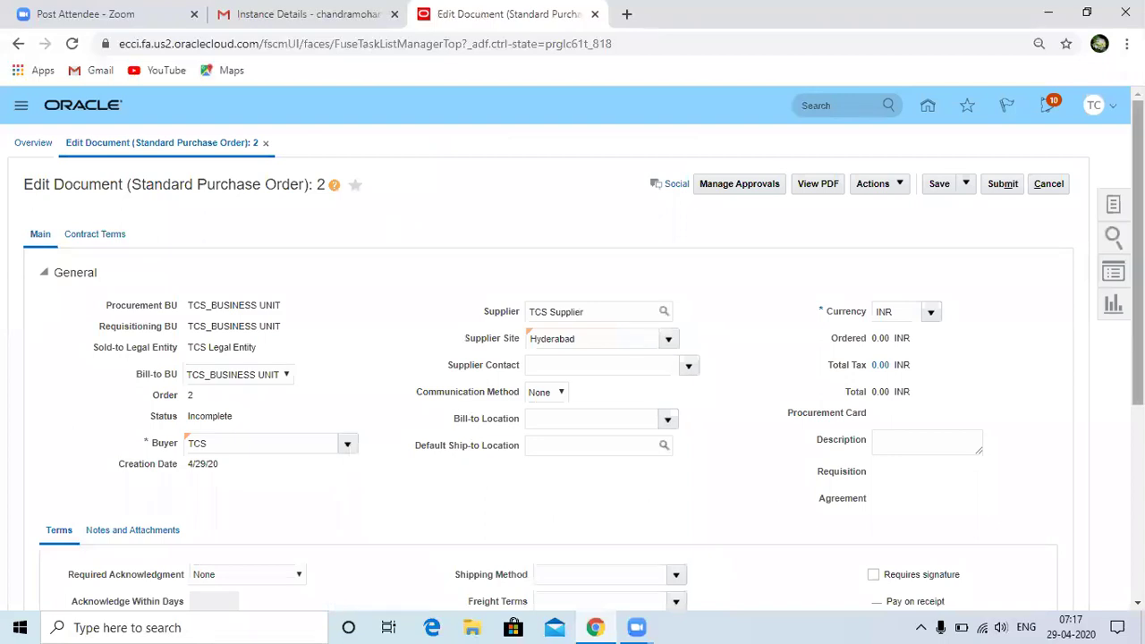
Set the purchase order's bill-to location to TCS OPERATIONS.
scroll(1138, 268, "down", 1)
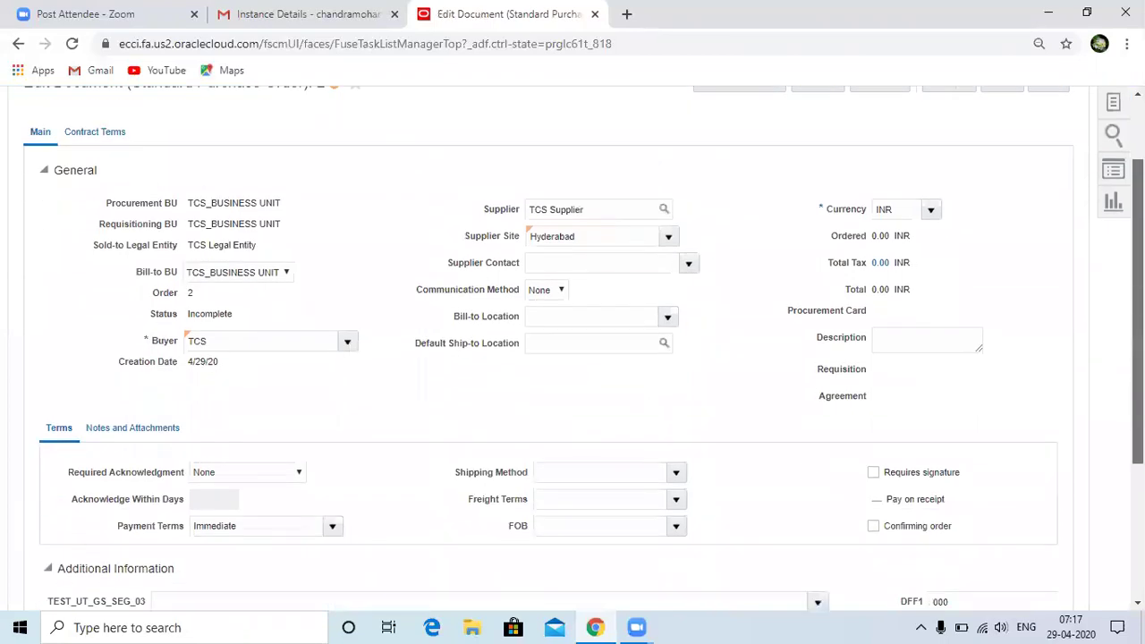
scroll(1138, 268, "down", 1)
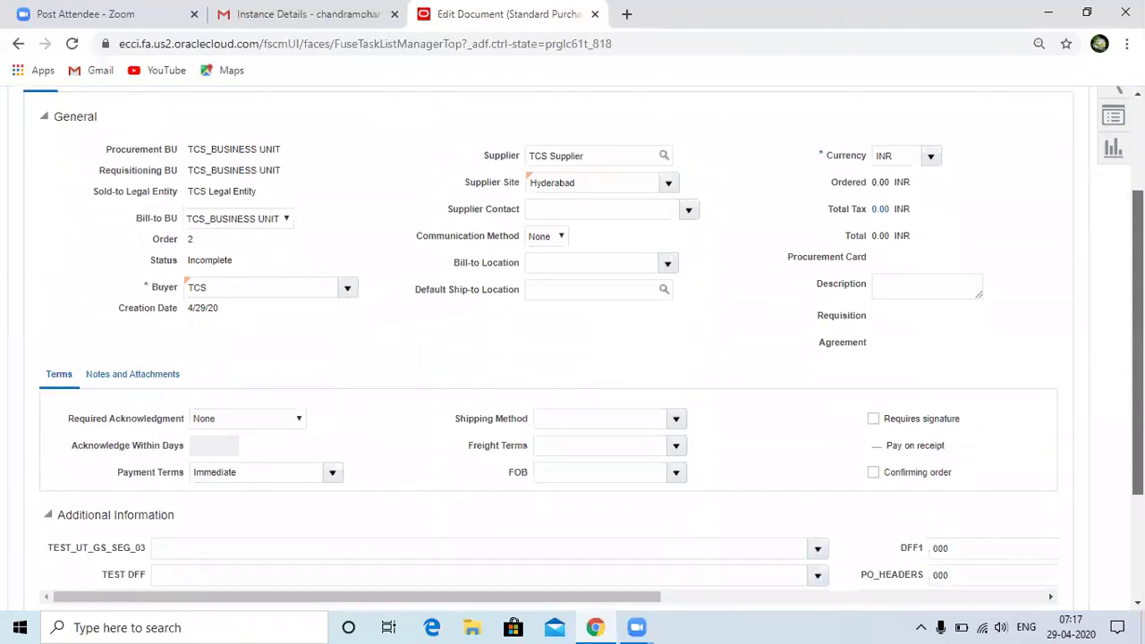
left_click(569, 263)
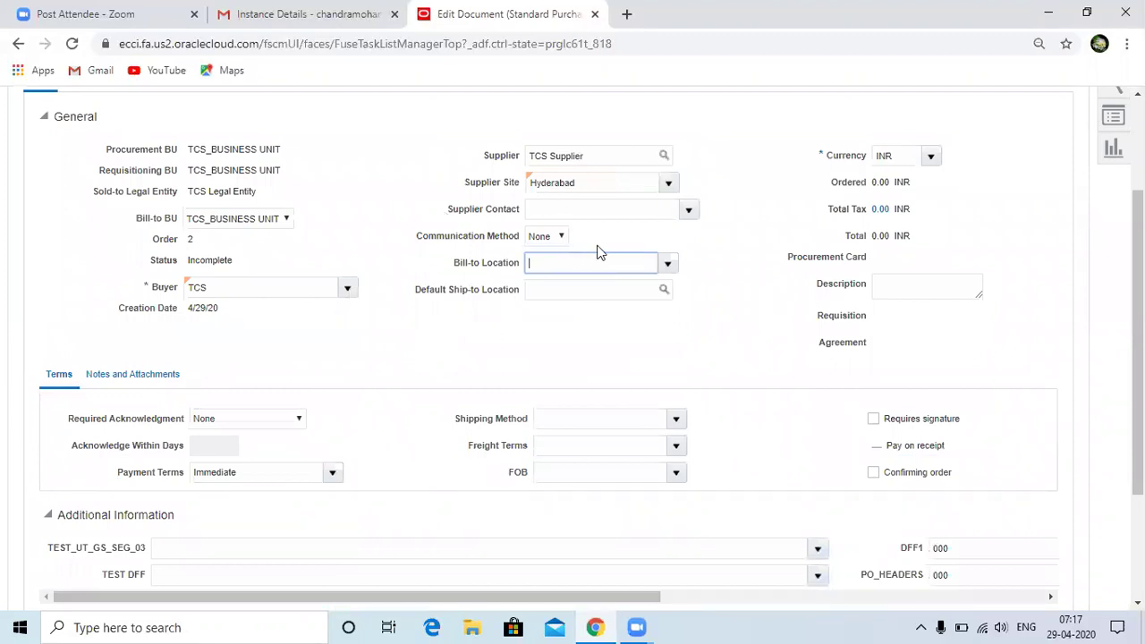
type("tcs")
key("Tab")
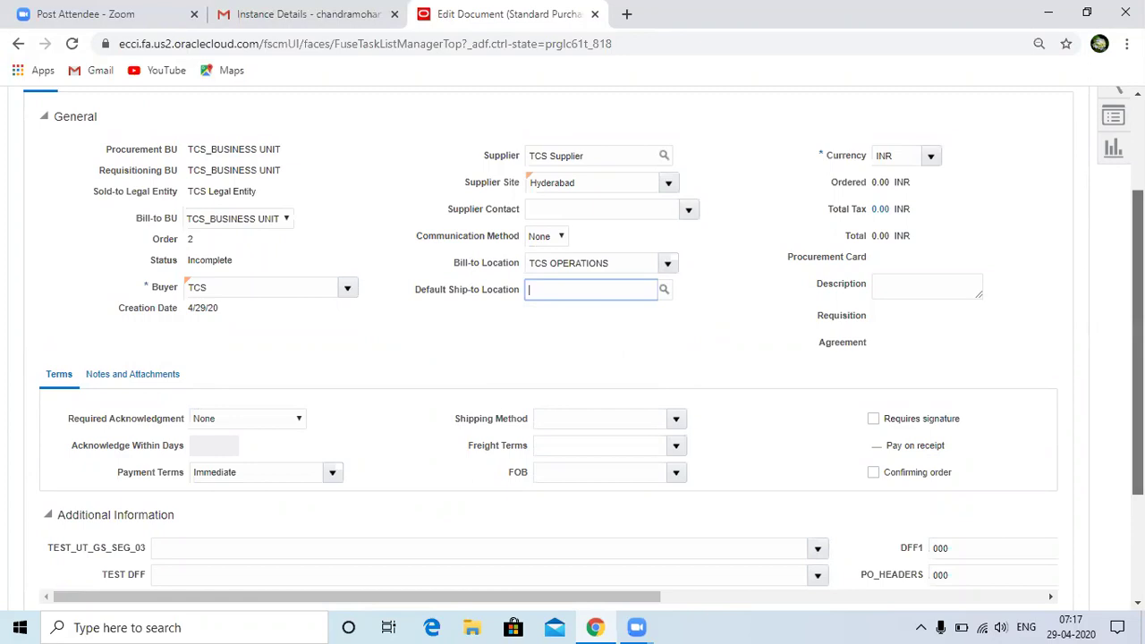
Add a line to the purchase order and set its type to Fixed Price Service.
scroll(1137, 357, "down", 3)
scroll(1137, 358, "down", 1)
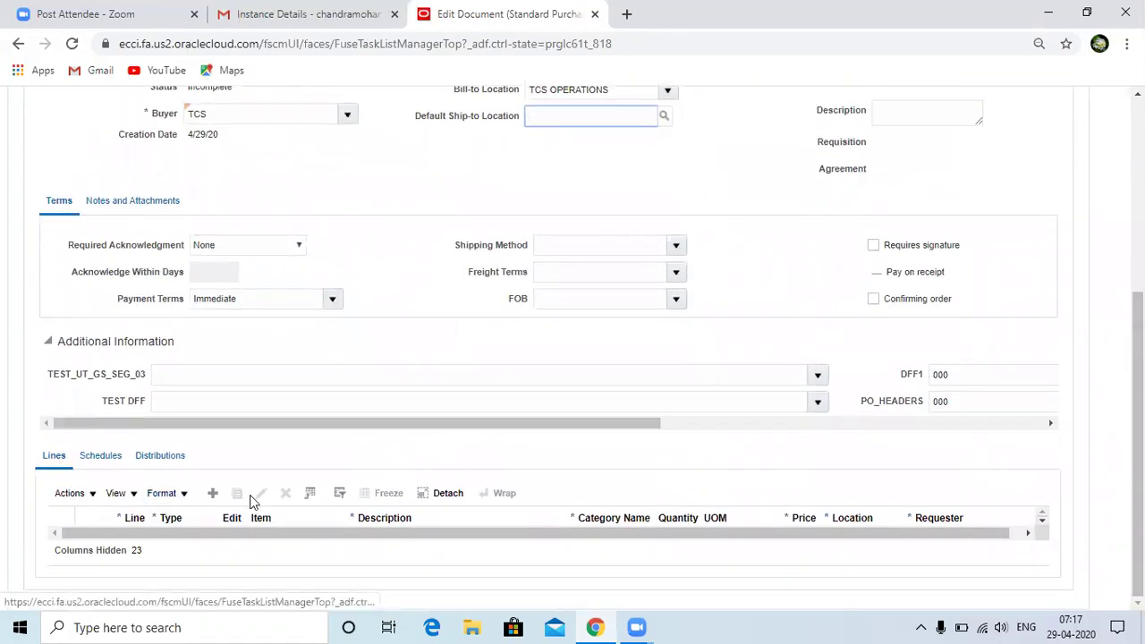
left_click(212, 493)
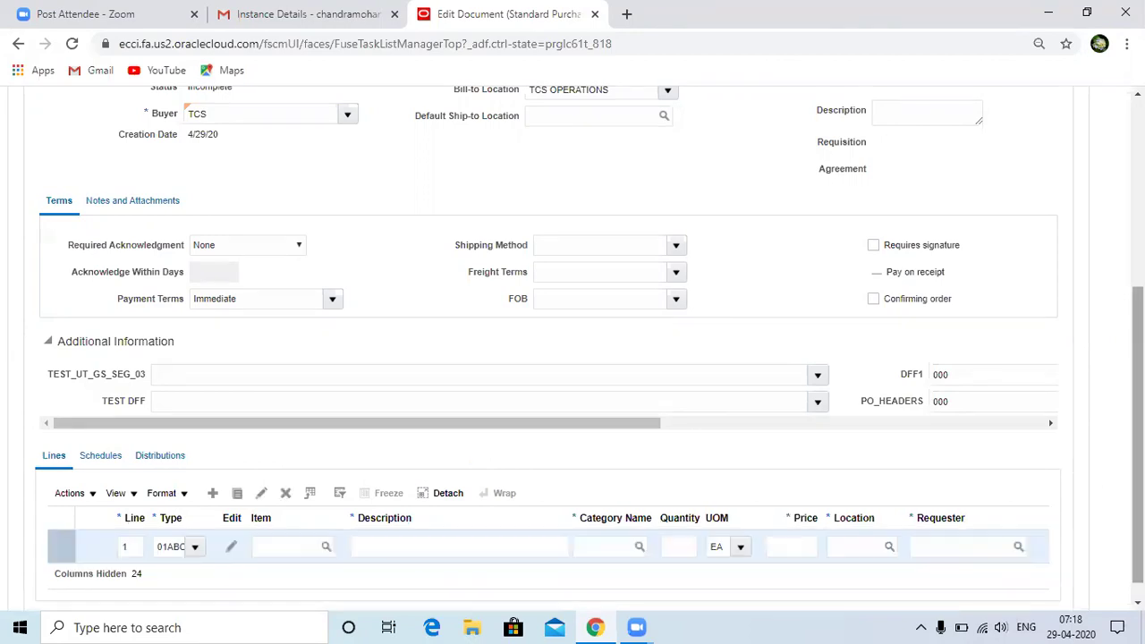
scroll(906, 566, "down", 1)
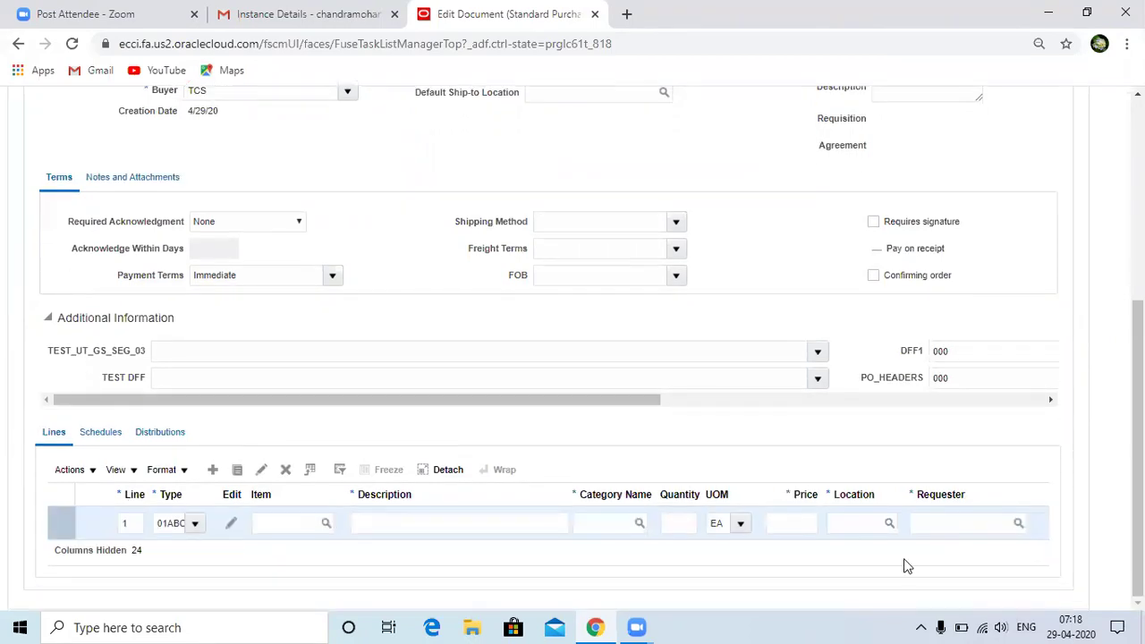
left_click(159, 523)
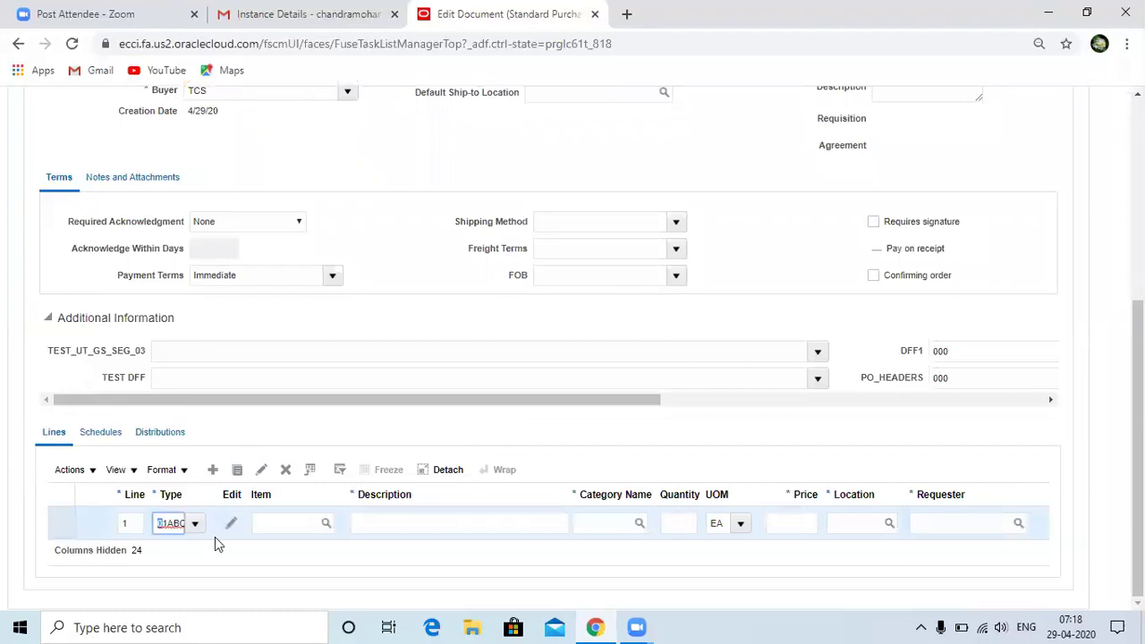
left_click(194, 523)
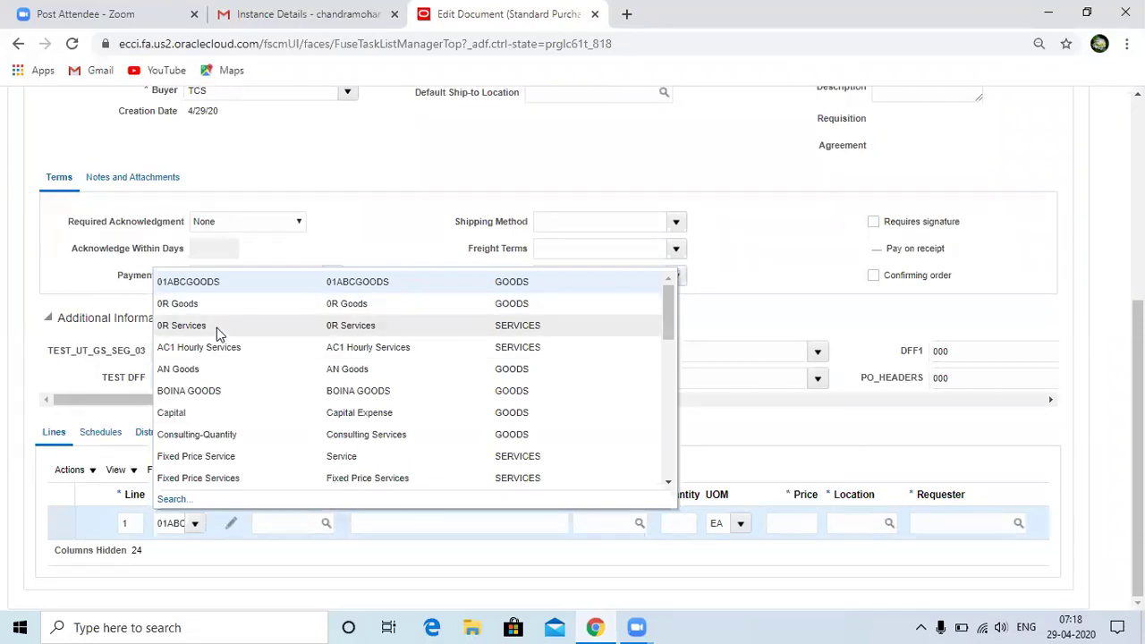
left_click(249, 458)
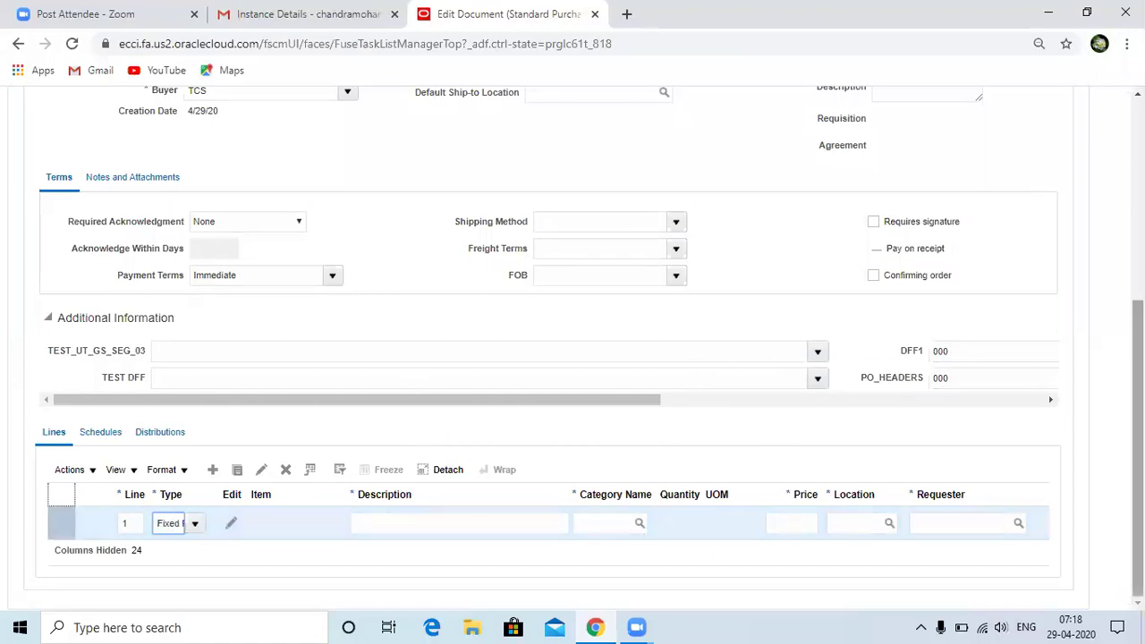
Enter PO-PA as the description of purchase order line 1.
left_click(372, 526)
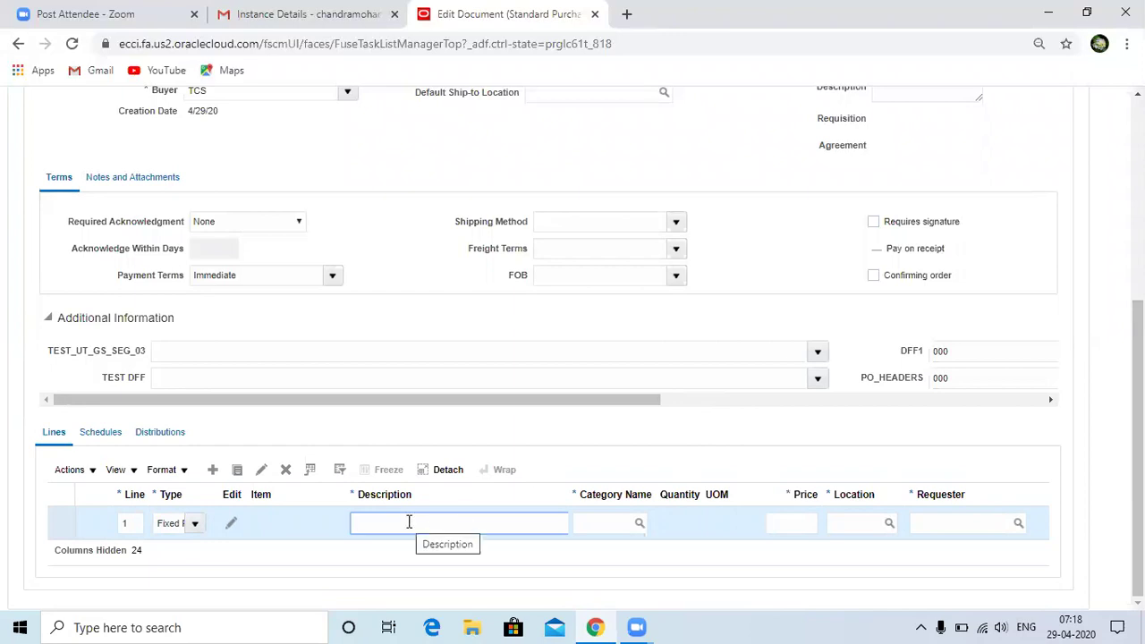
type("T")
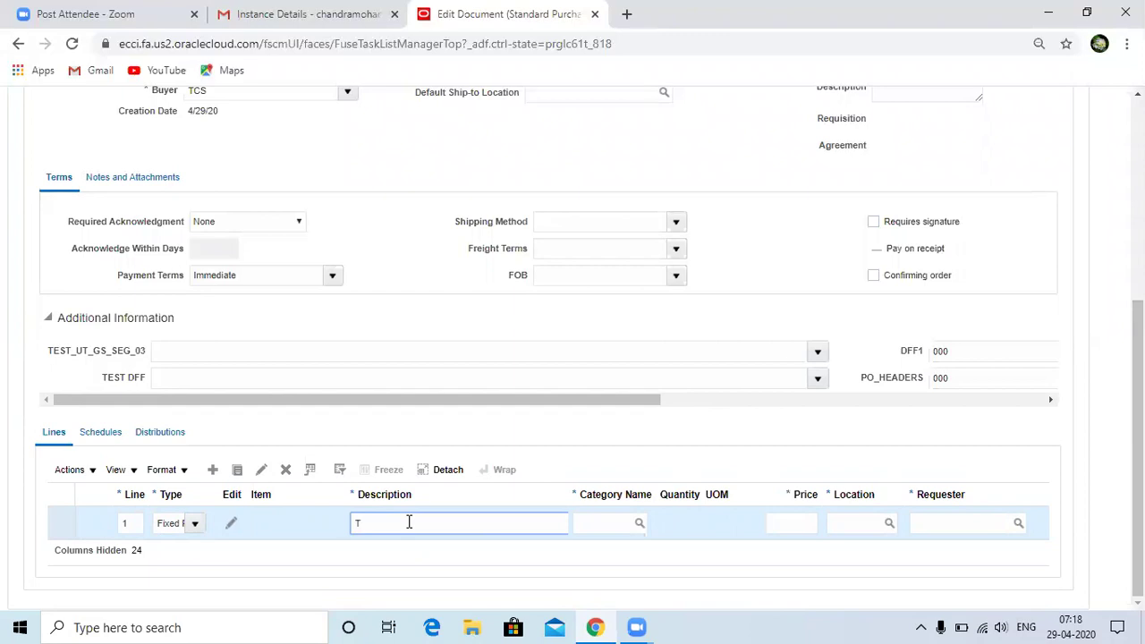
key("BackSpace")
type("PA")
key("BackSpace")
type("O-PA")
key("Tab")
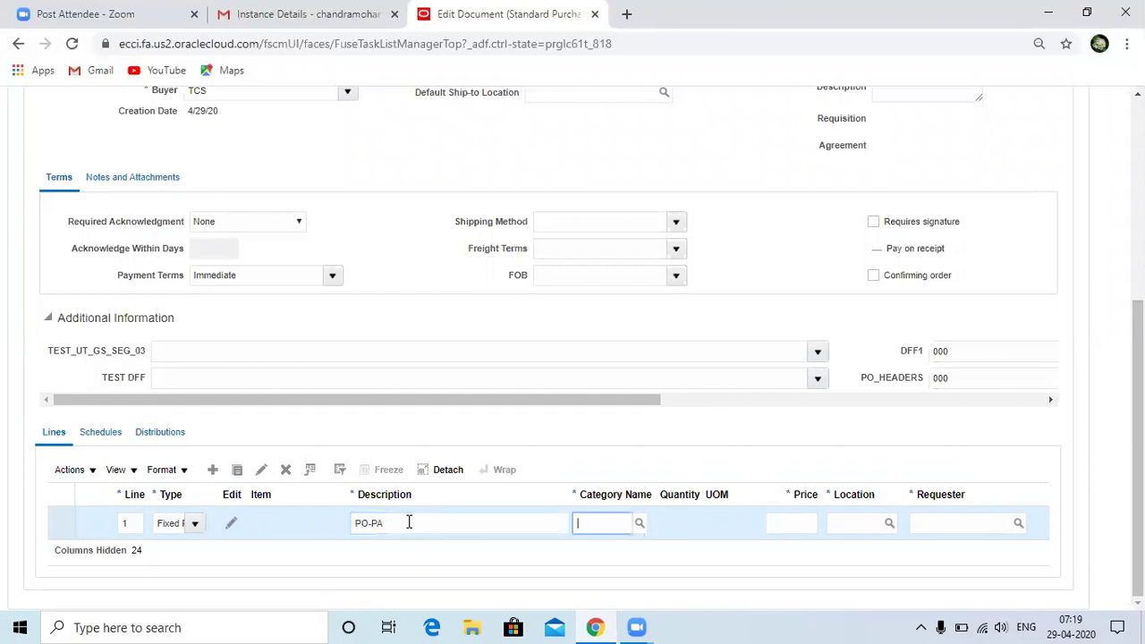
Search for the line's category name with "Suppli" and with "Office".
left_click(639, 527)
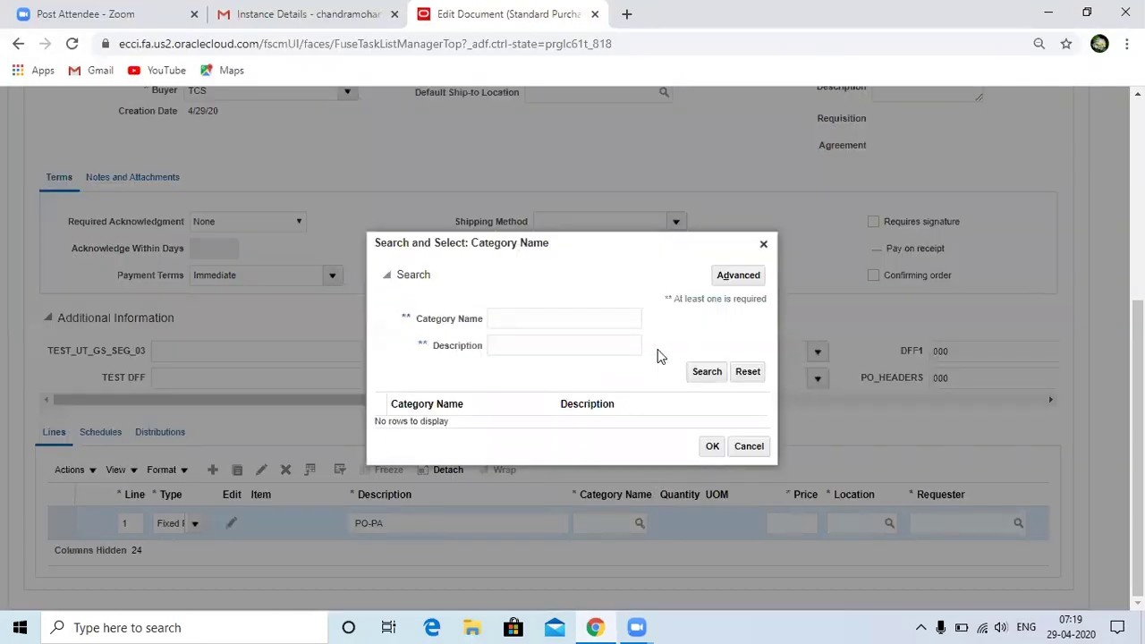
left_click(705, 372)
left_click(497, 318)
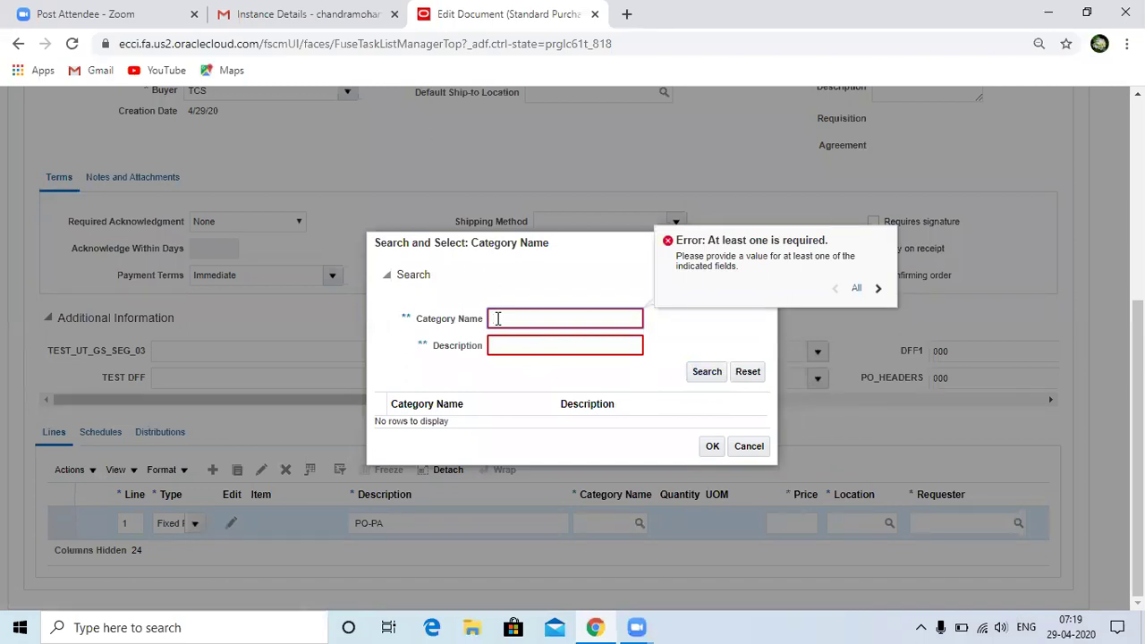
type("%")
key("BackSpace")
type("Suppli")
left_click(702, 371)
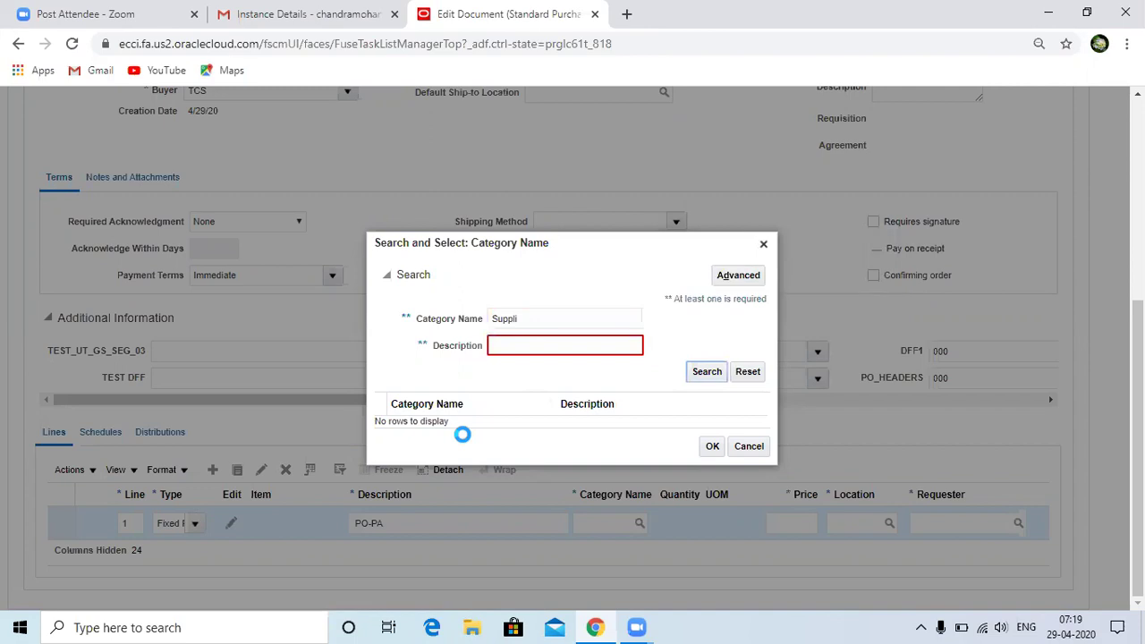
left_click_drag(531, 320, 431, 342)
type("Office")
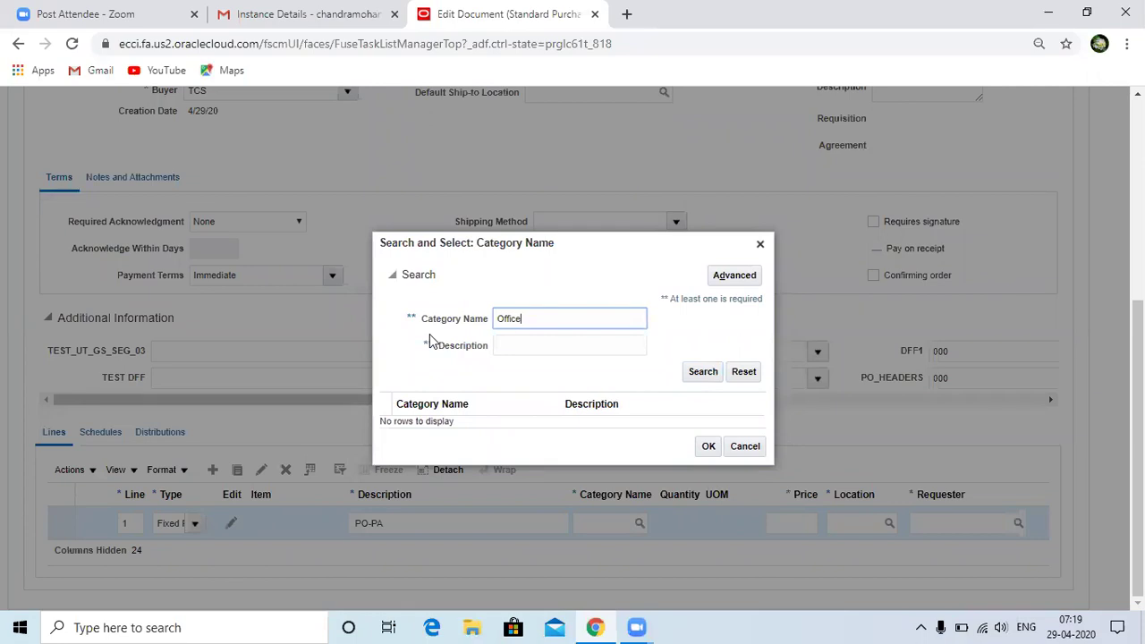
left_click(717, 376)
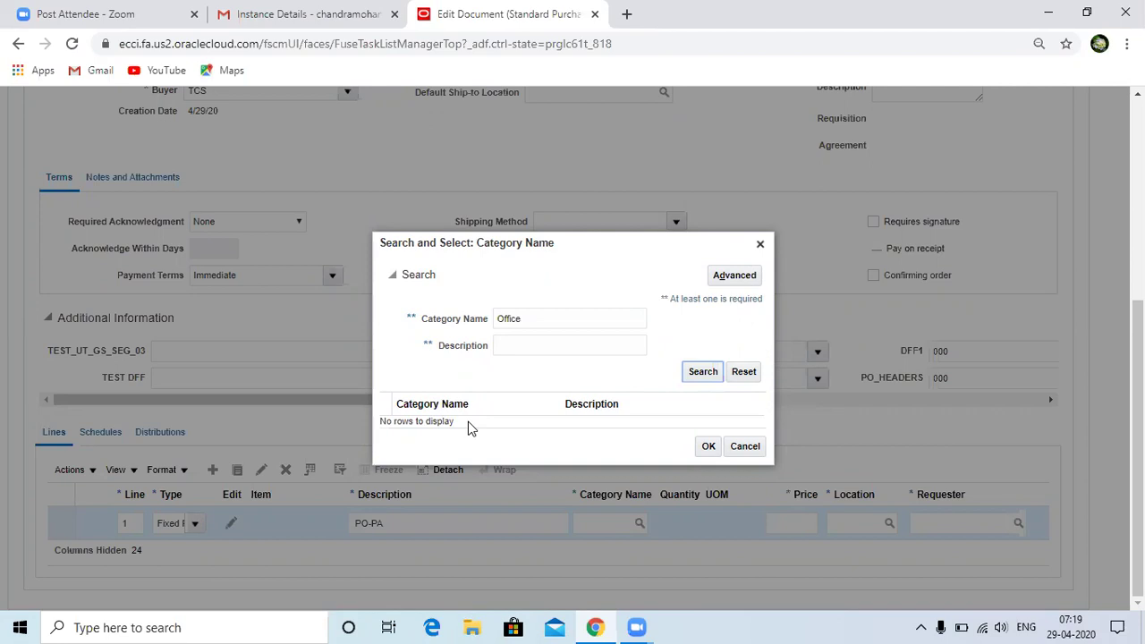
Search the category names by "A" and assign AN Office Expense to the line.
left_click(541, 317)
left_click_drag(541, 316, 458, 321)
key("BackSpace")
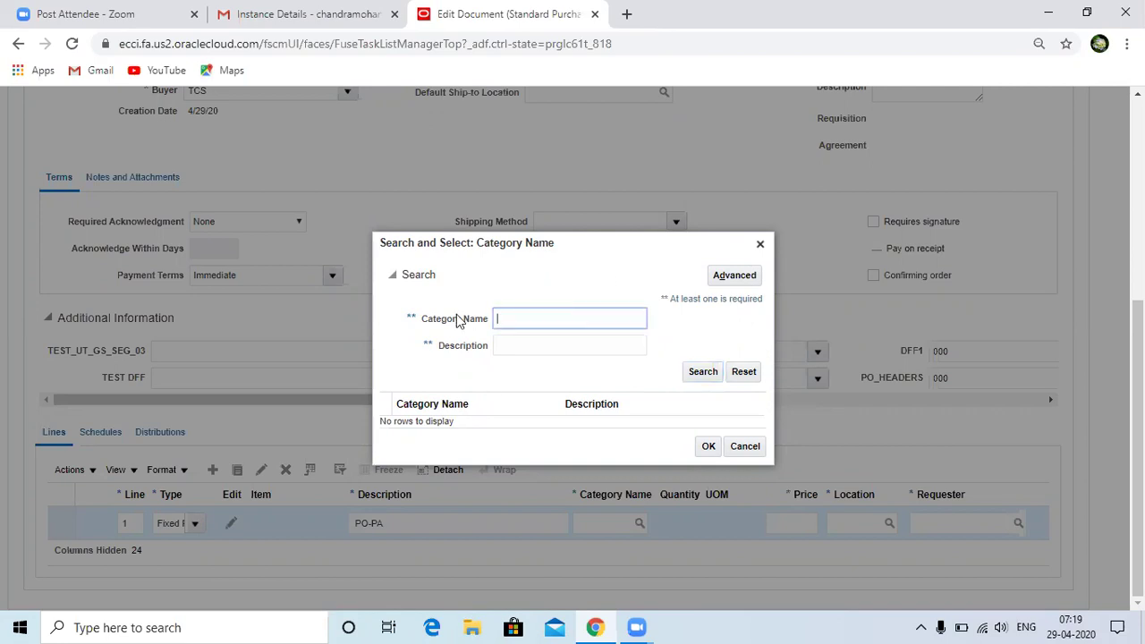
type("A")
left_click(693, 374)
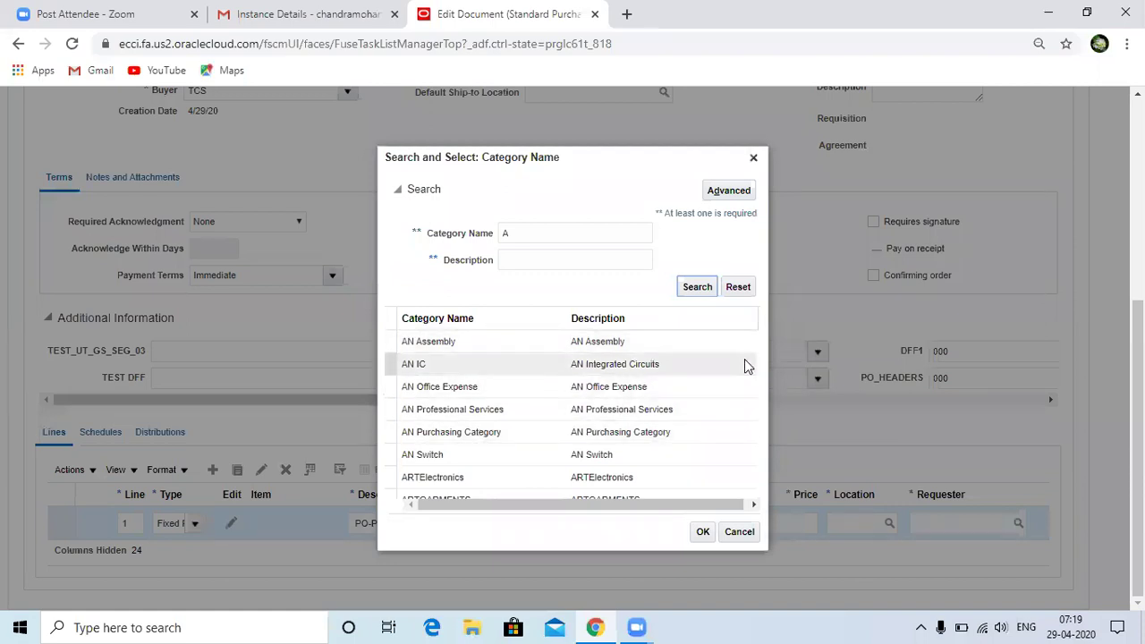
left_click(605, 385)
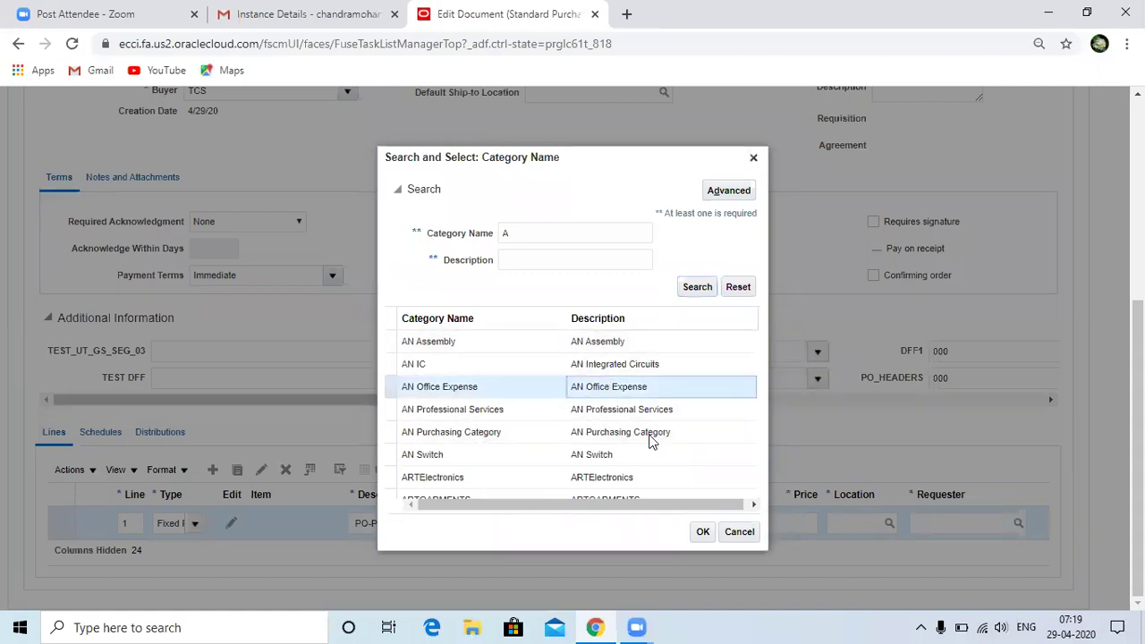
left_click(702, 532)
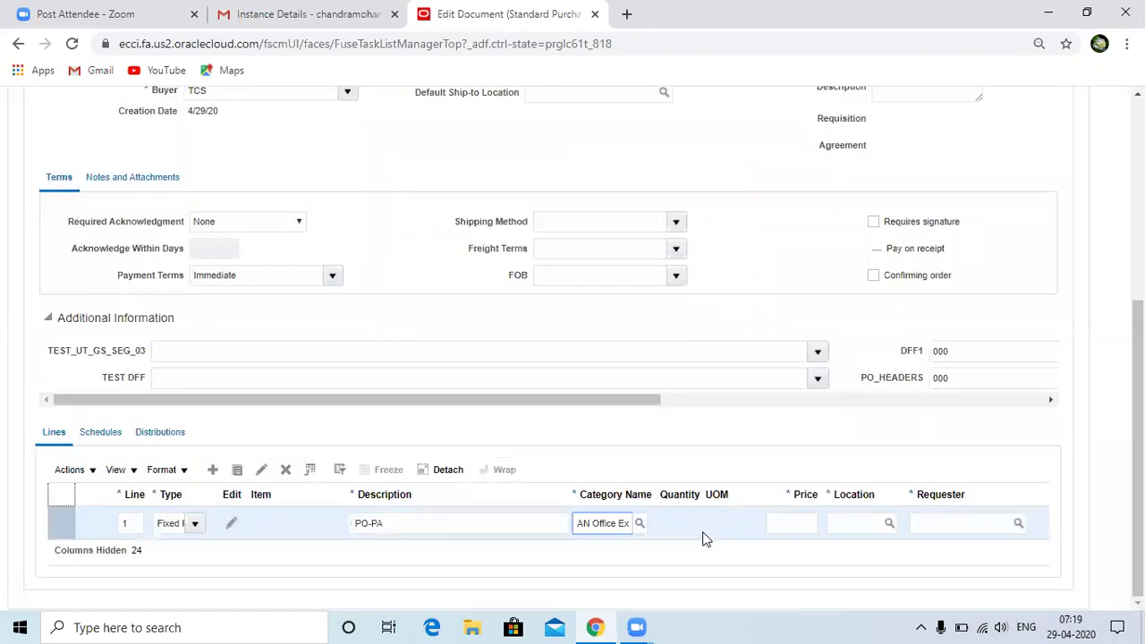
Set the price of purchase order line 1 to 4,000.00.
left_click(790, 519)
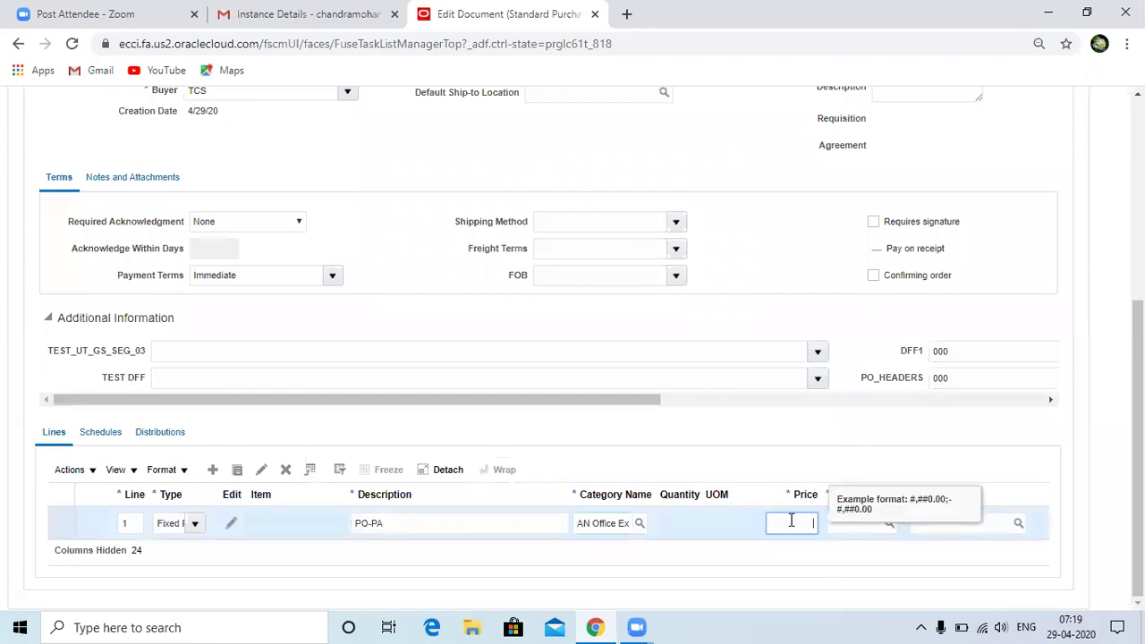
type("4")
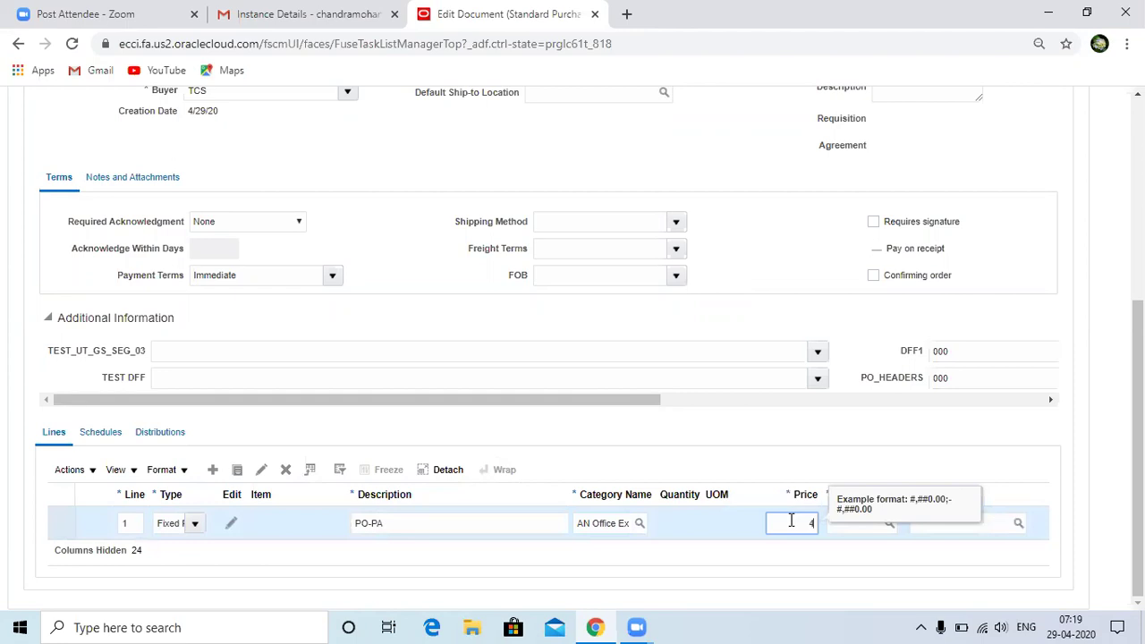
type("000")
key("Tab")
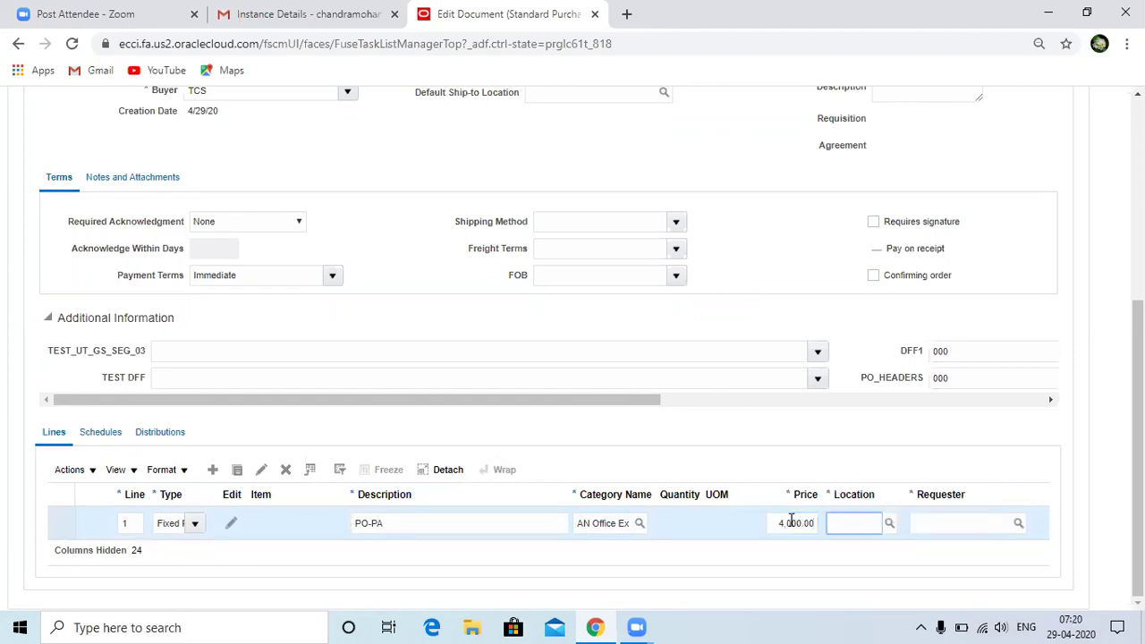
Set the line's location to TCS OPERATIONS and its requester to TCS.
type("TCS")
key("Tab")
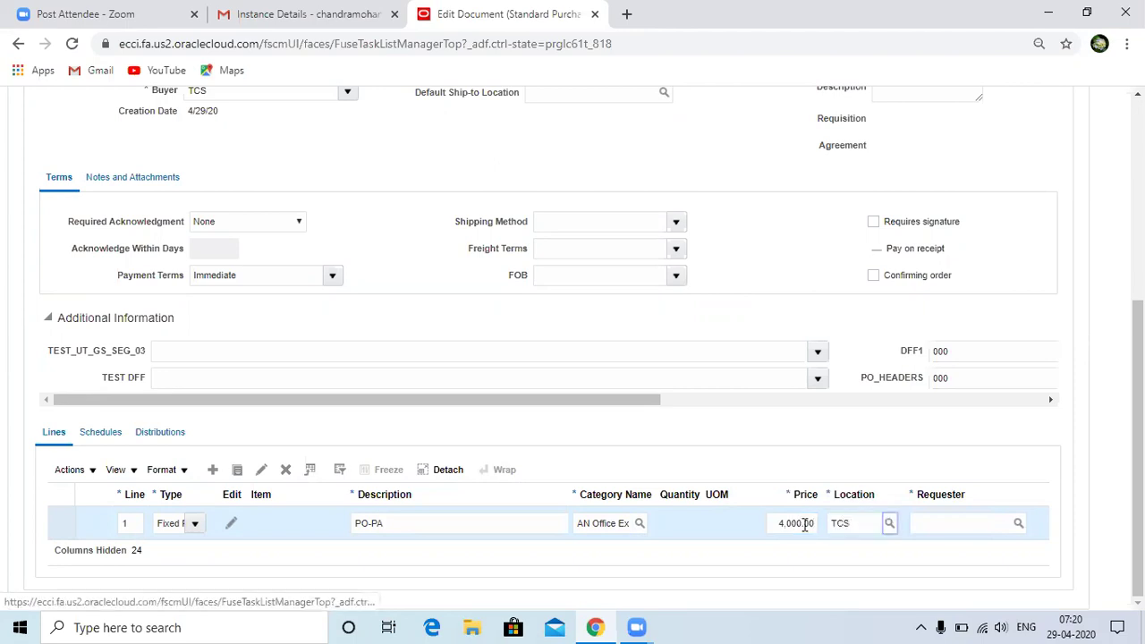
left_click(930, 536)
type("TCS")
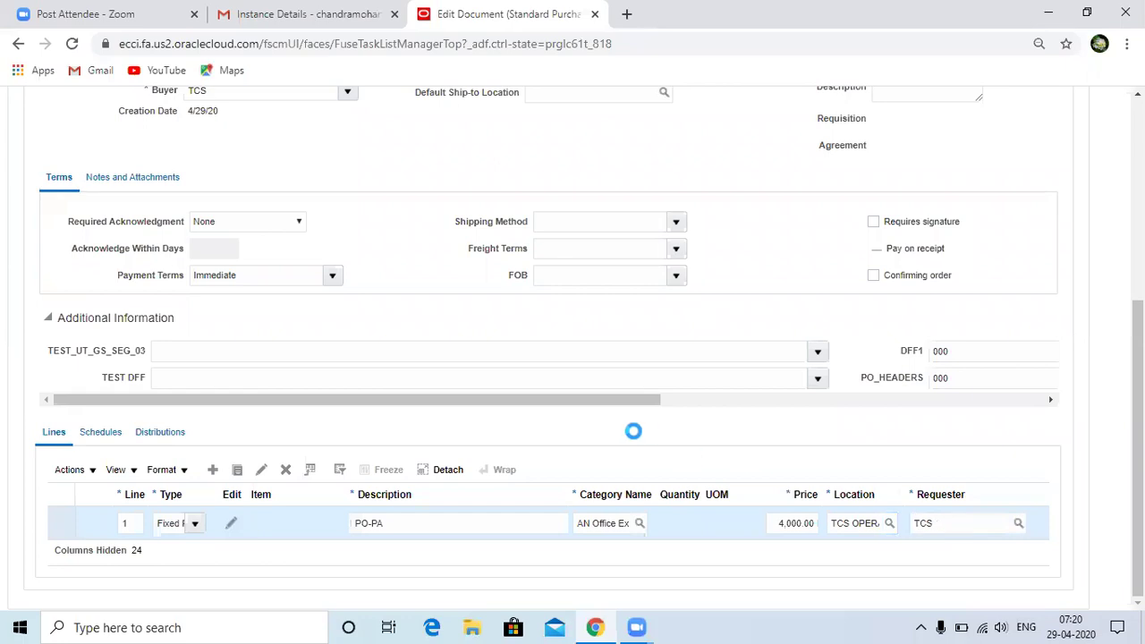
Open purchase order line 1 for full editing and go to the PO Charge Account in its billing details.
left_click_drag(600, 400, 784, 412)
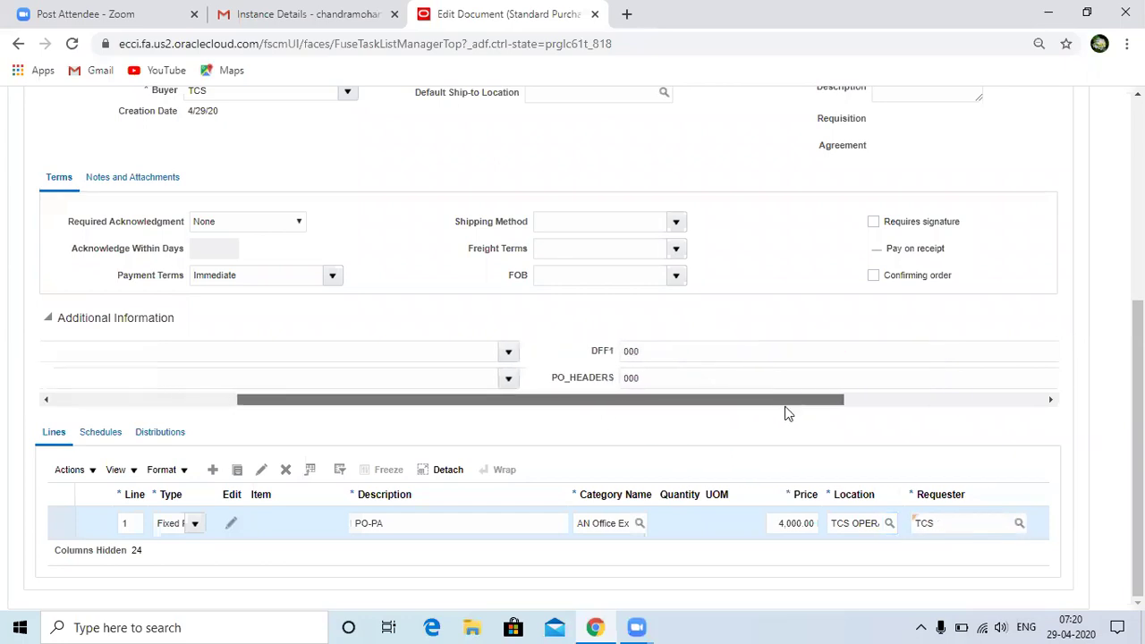
left_click(263, 473)
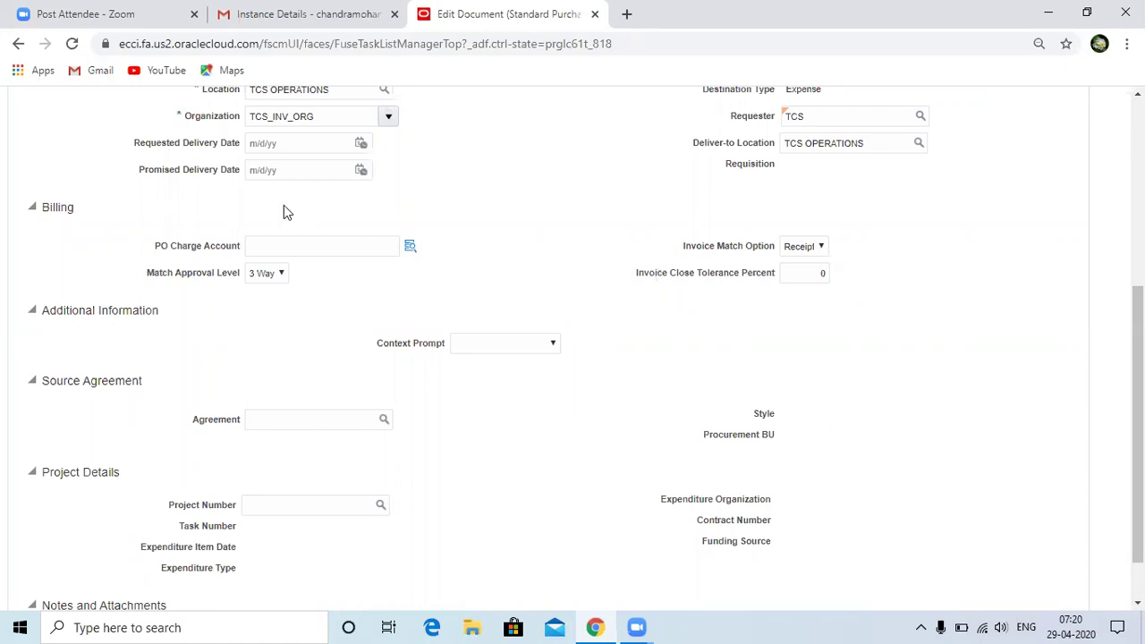
left_click(278, 242)
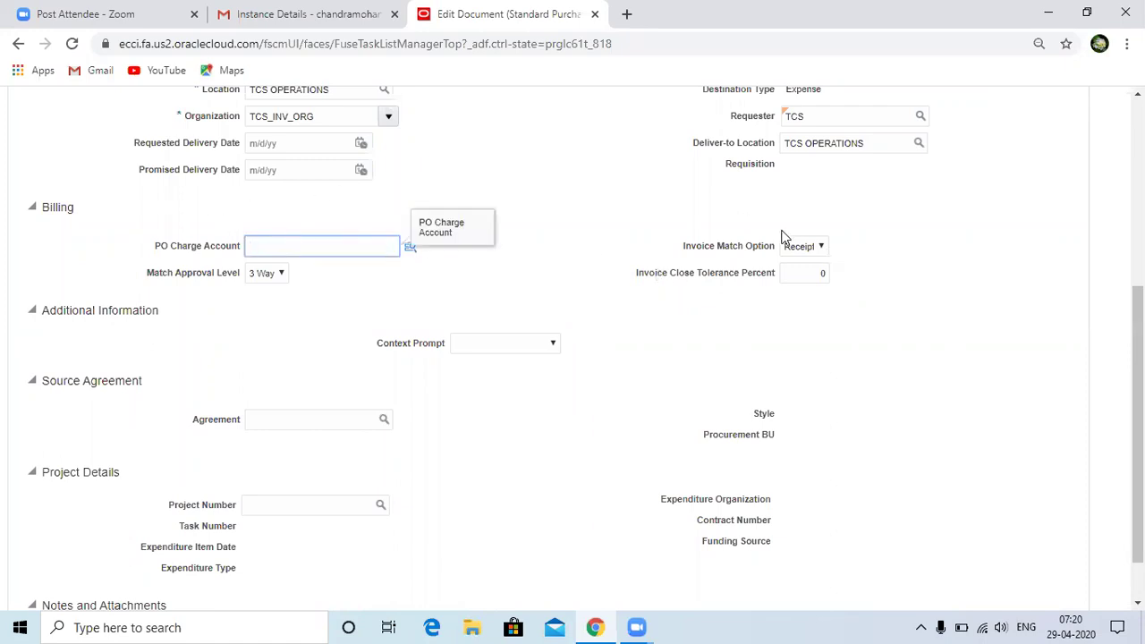
scroll(572, 349, "up", 3)
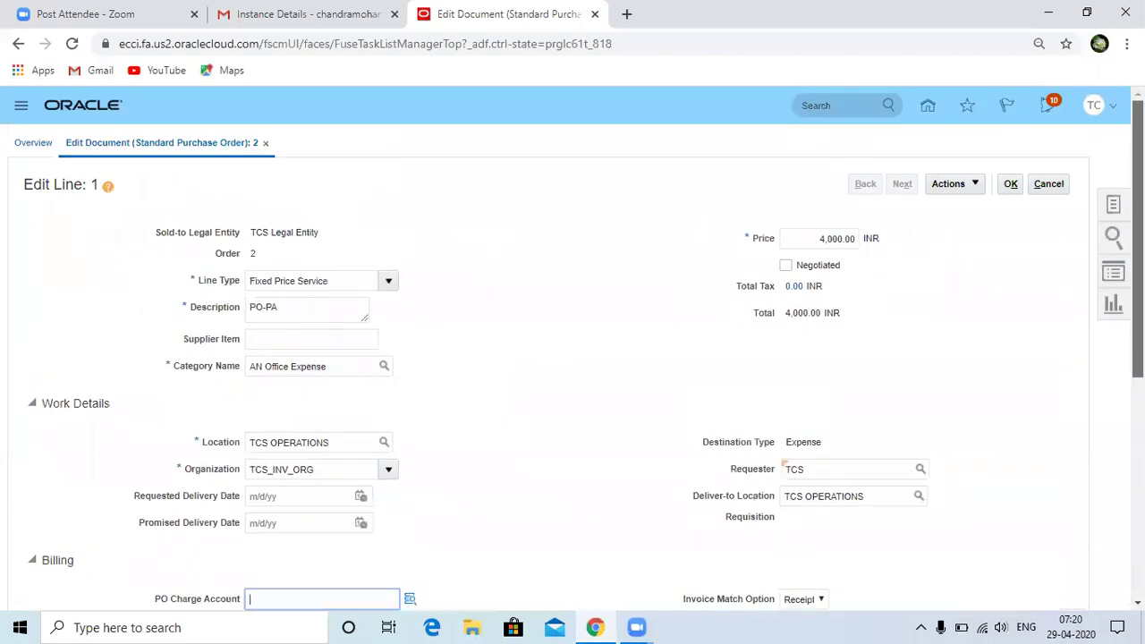
scroll(430, 307, "down", 3)
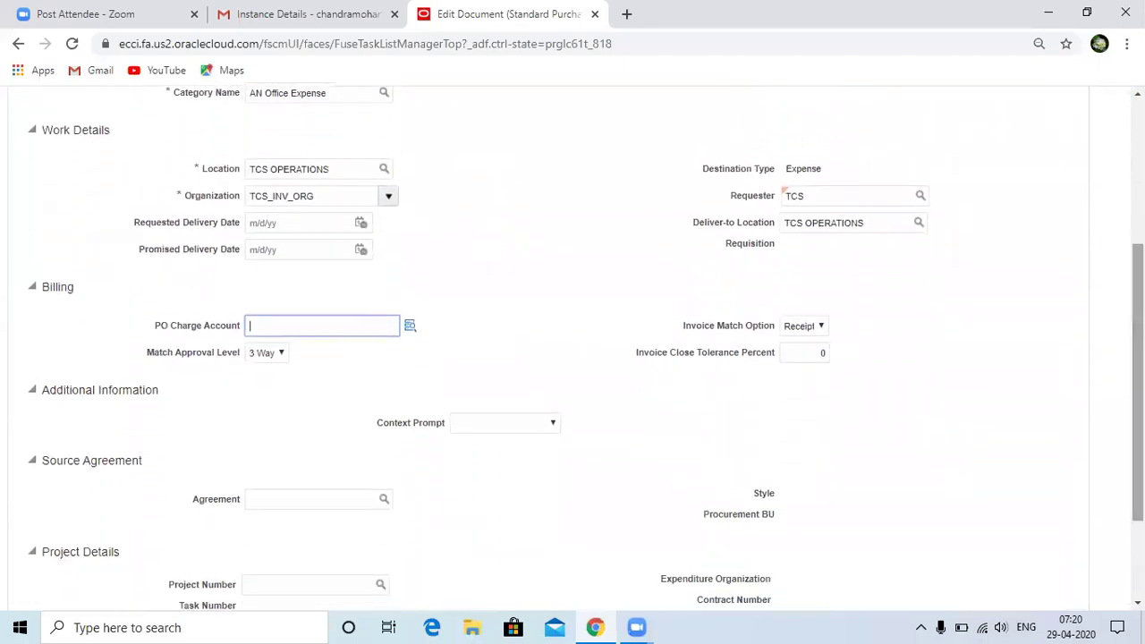
Start building the PO charge account with company 101 Sony New Motors and division 101 Cars.
left_click(409, 325)
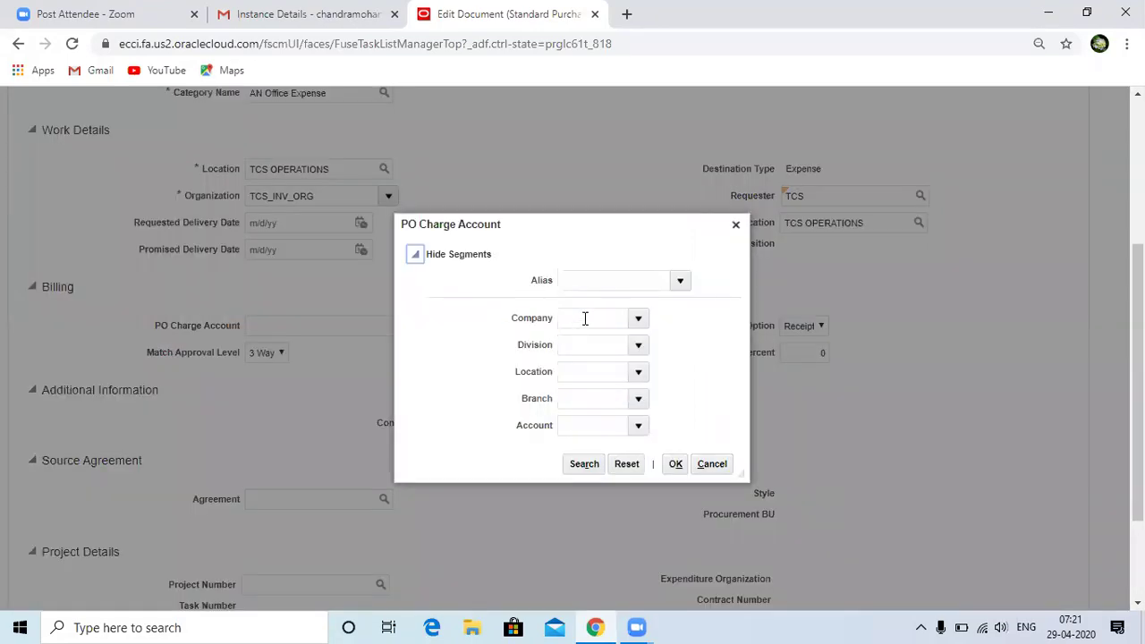
left_click(582, 317)
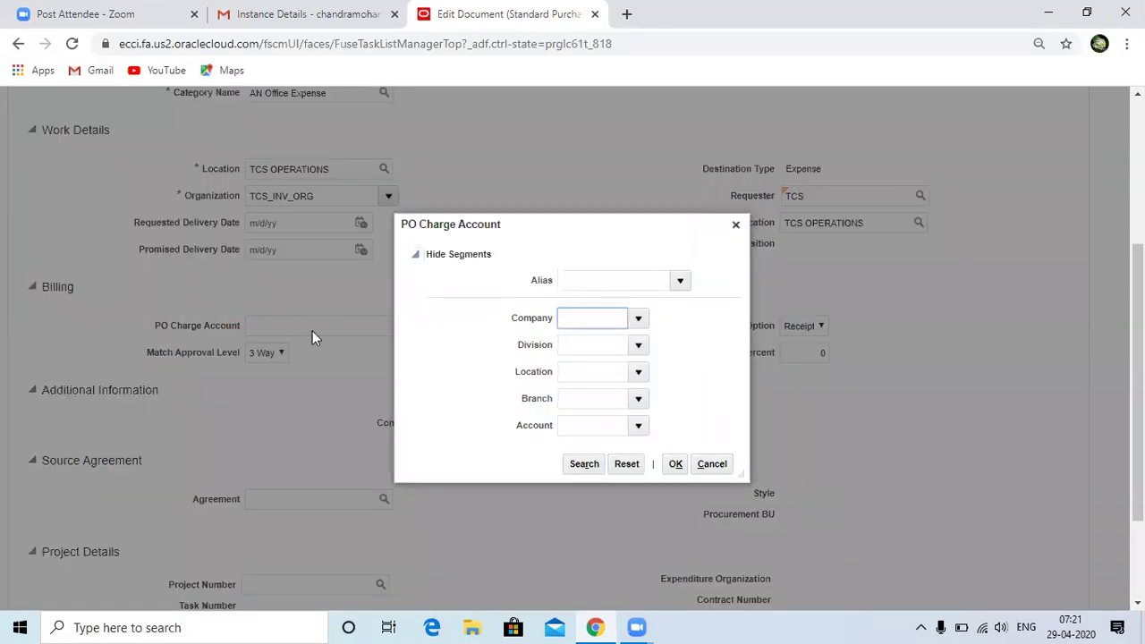
left_click(640, 321)
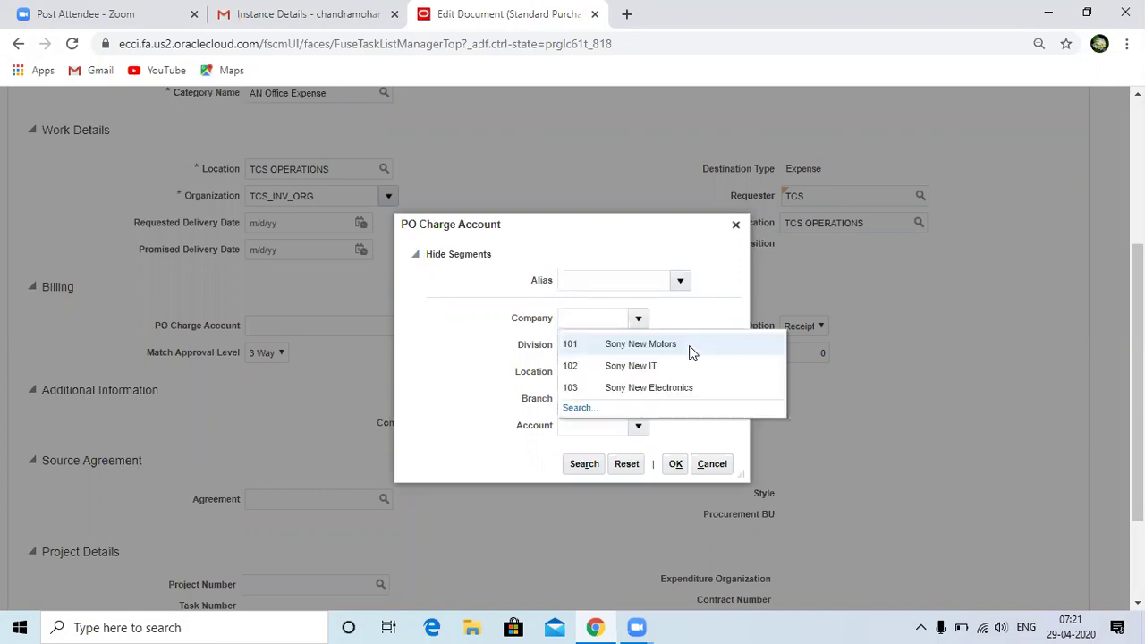
left_click(660, 347)
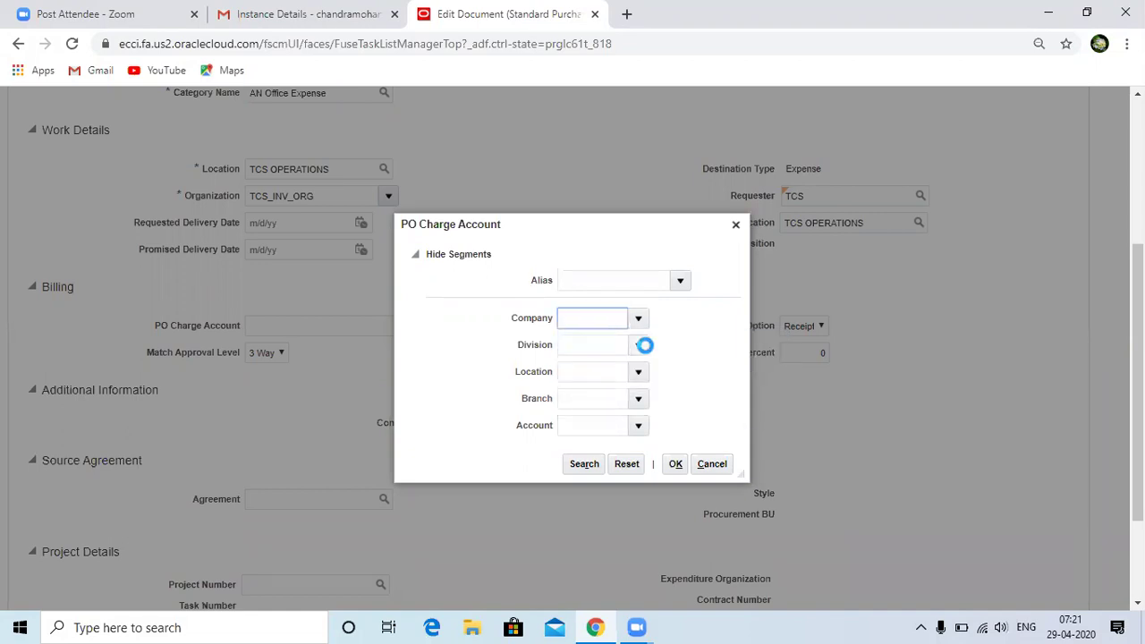
type("101")
key("Tab")
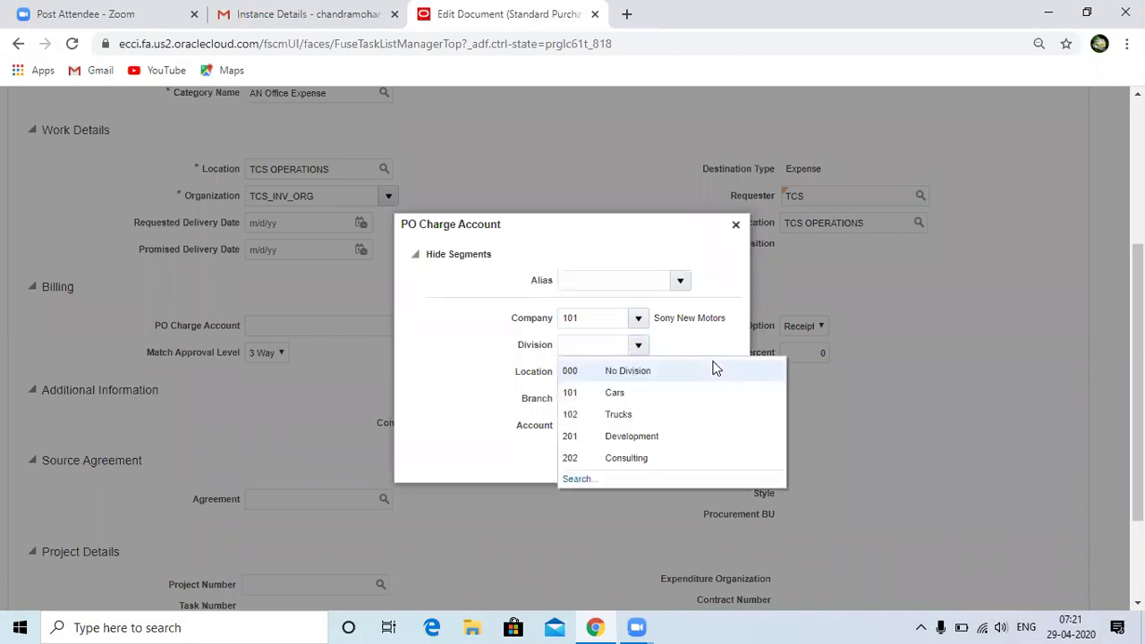
left_click(636, 401)
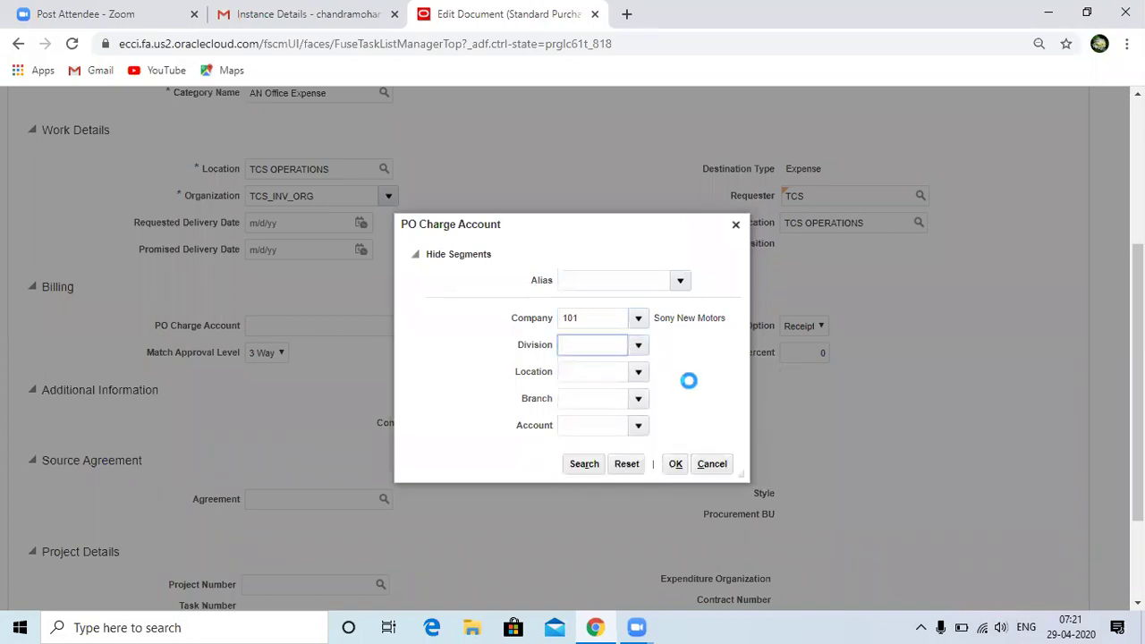
Set the charge account's location to 101 Newyork City and its branch to 101 Newyork East Location.
left_click(638, 371)
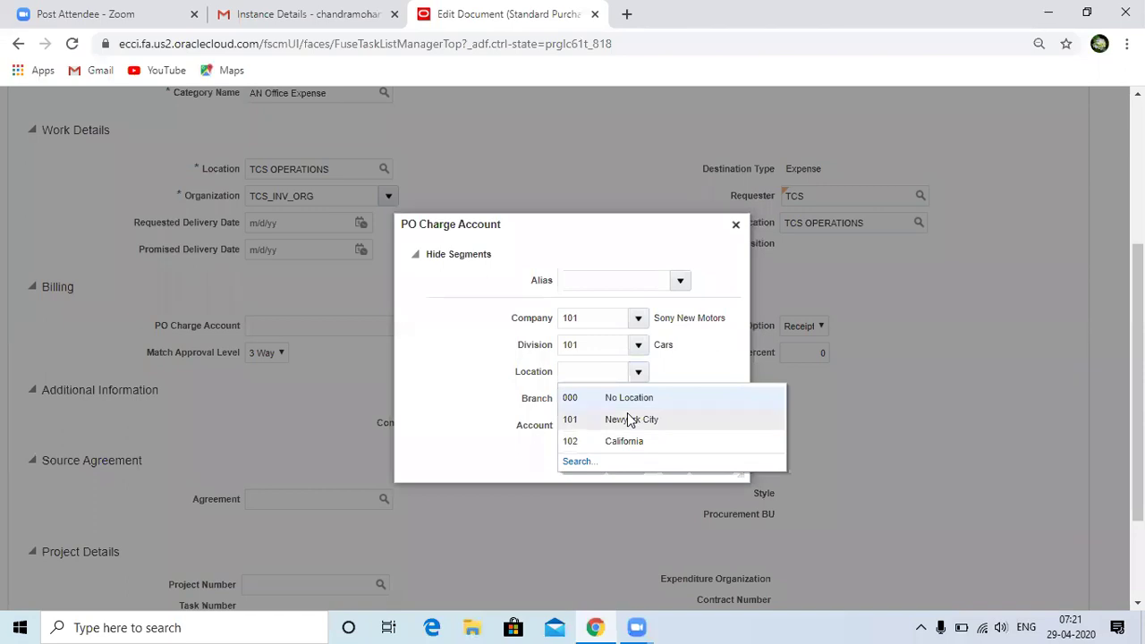
left_click(629, 418)
type("101")
key("Tab")
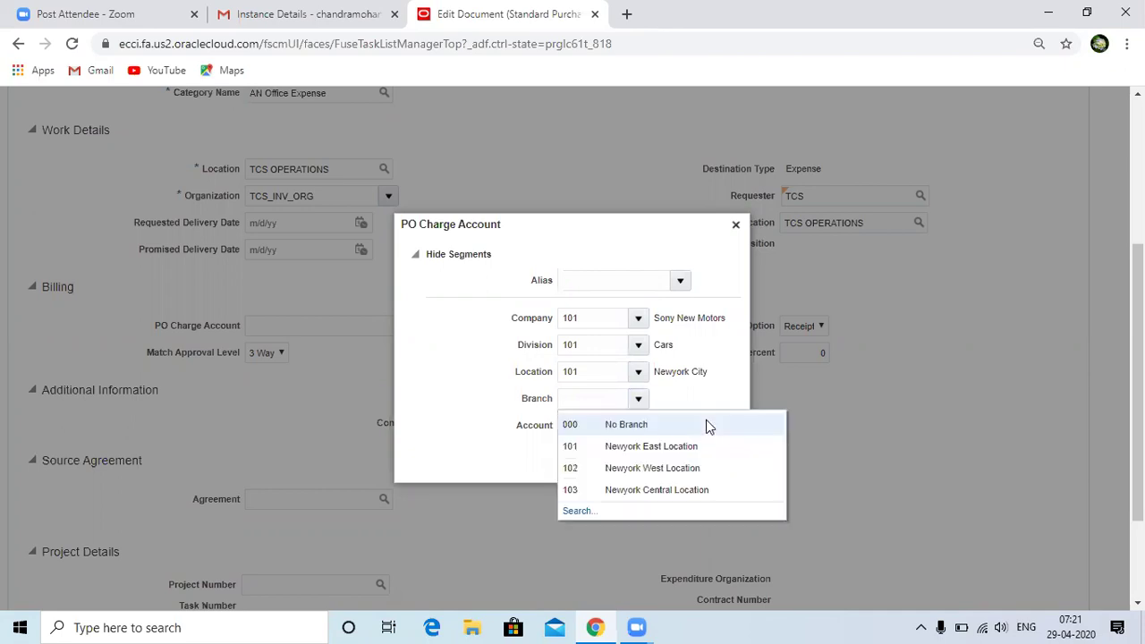
left_click(660, 447)
type("101")
Choose account 2000 Rent Paid and apply the combination as the line's PO charge account.
left_click(638, 429)
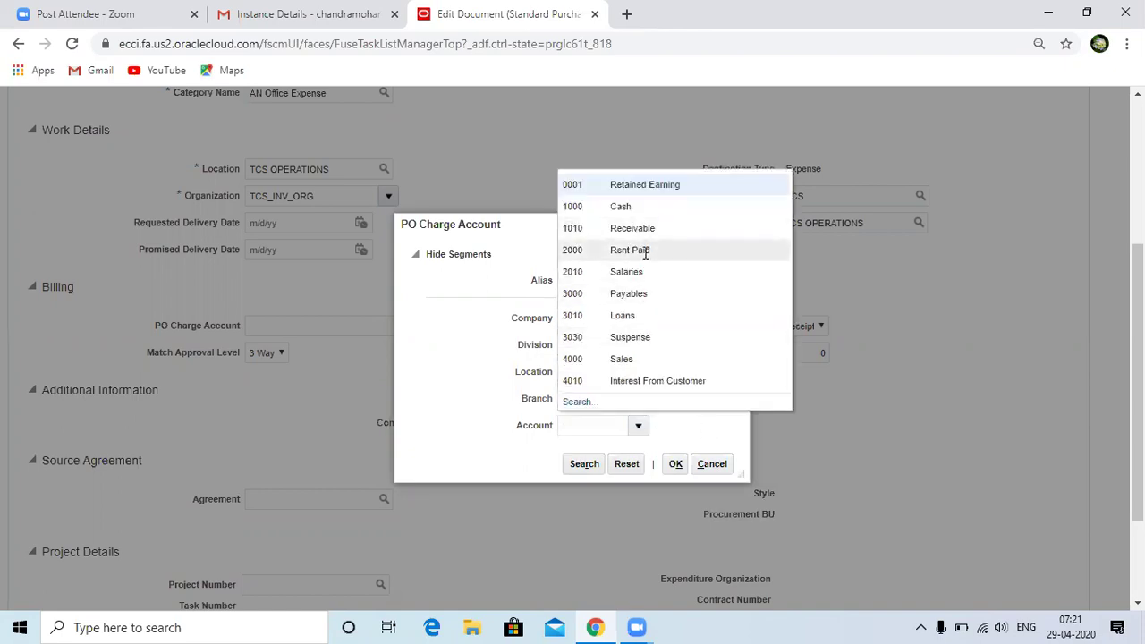
left_click(631, 426)
left_click(583, 465)
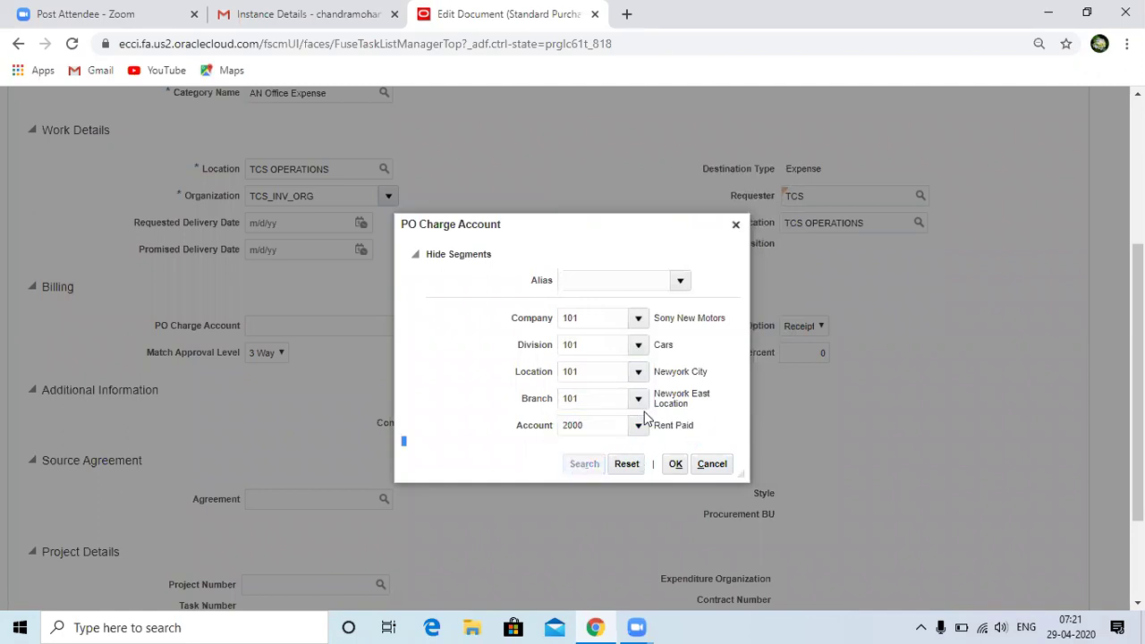
left_click(675, 404)
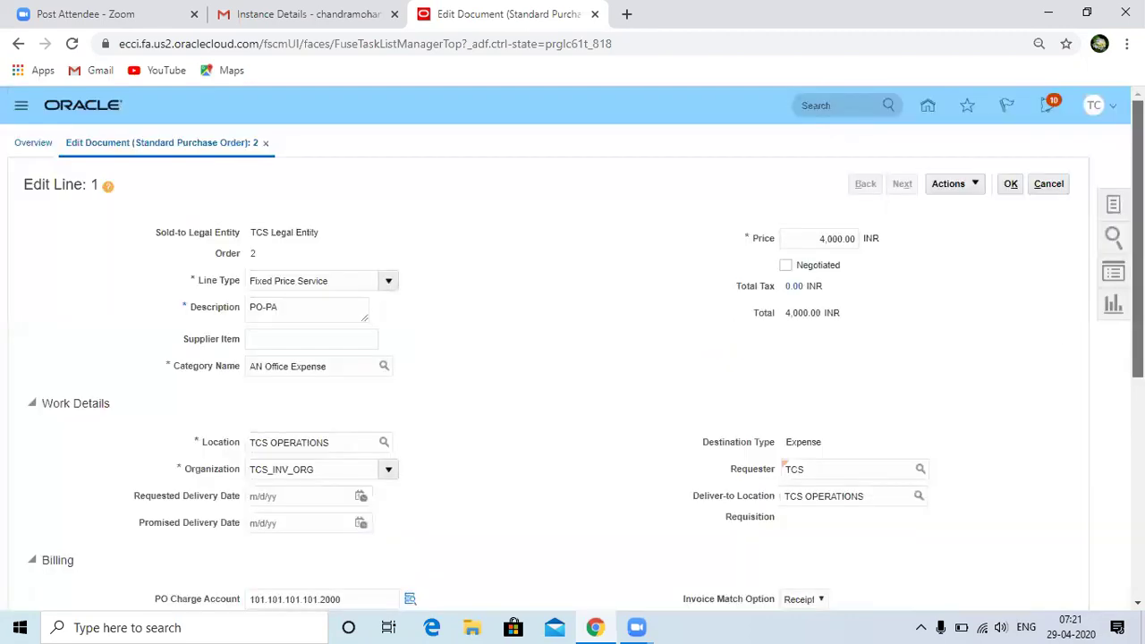
Set the line's invoice match option to Order and its match approval level to 2 Way.
scroll(826, 292, "down", 5)
left_click(821, 190)
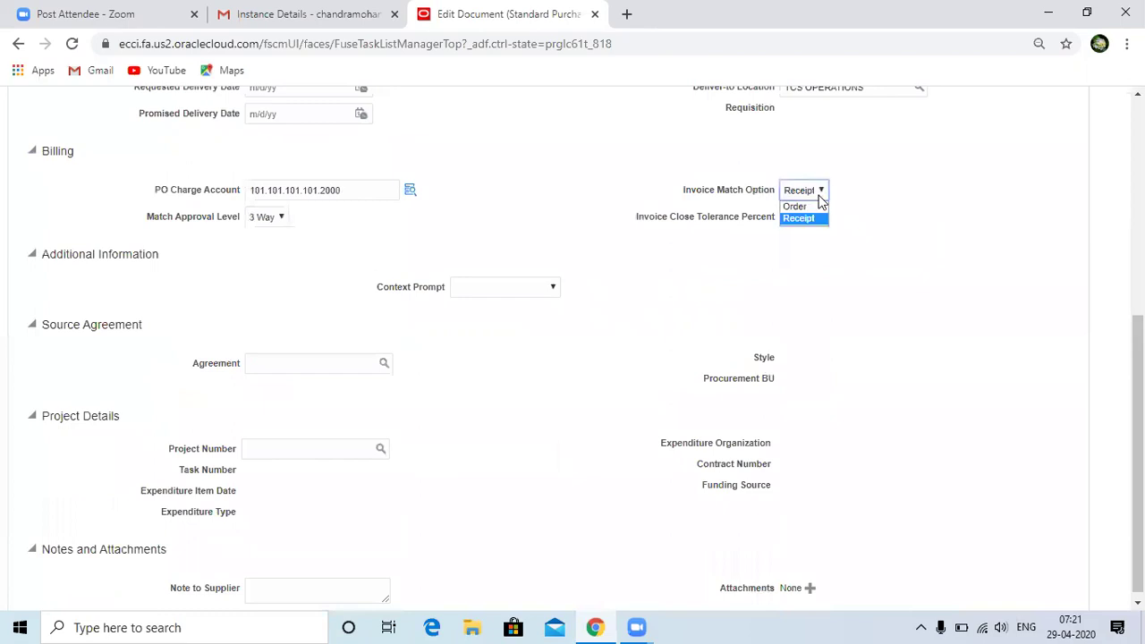
left_click(798, 204)
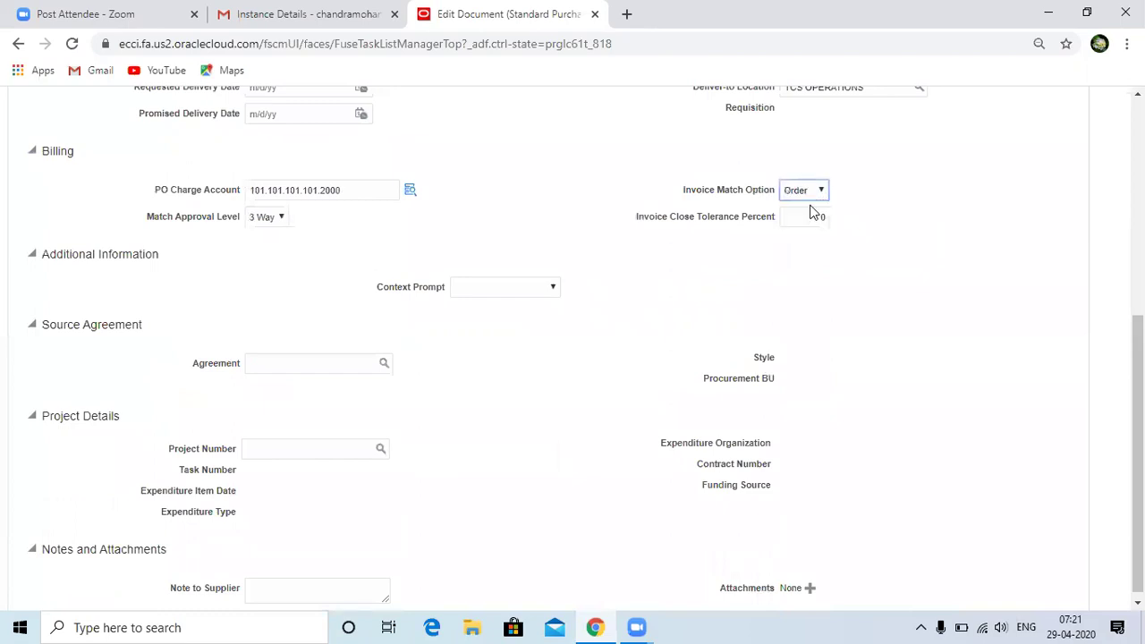
left_click(279, 216)
left_click(261, 233)
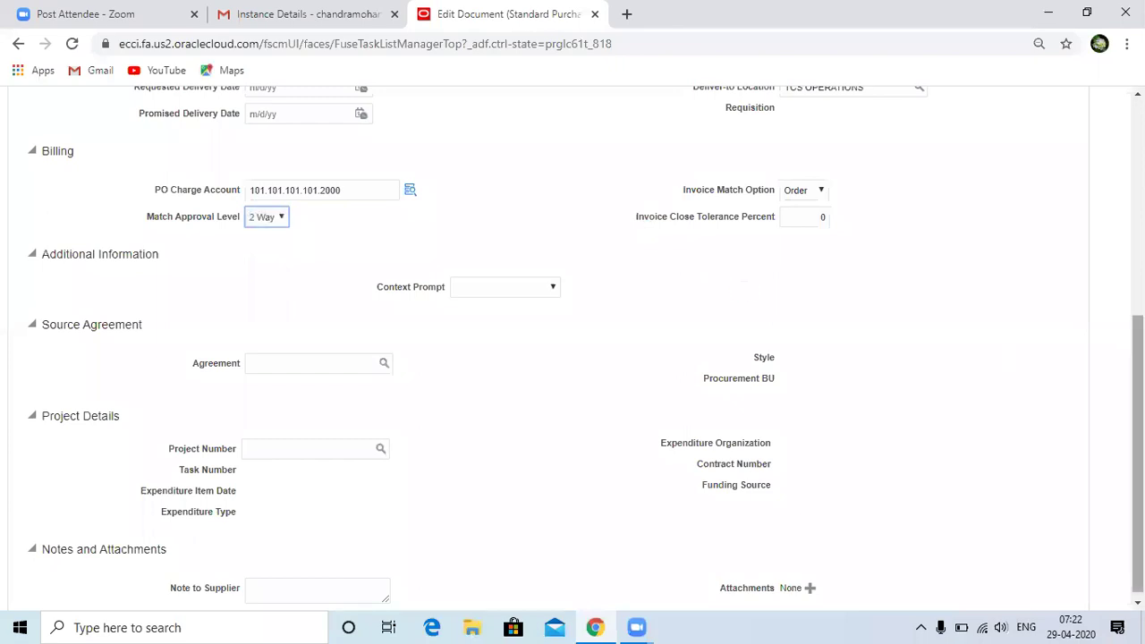
Search the project numbers for "tcs" and assign TCS Capital Project to the line.
scroll(1137, 447, "down", 1)
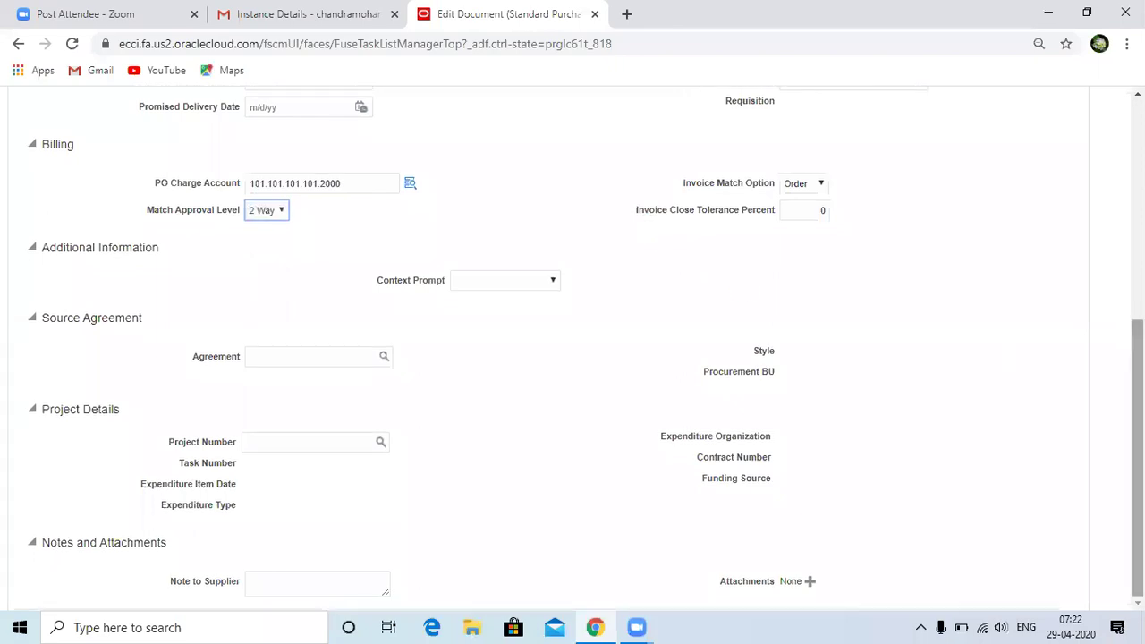
left_click(257, 444)
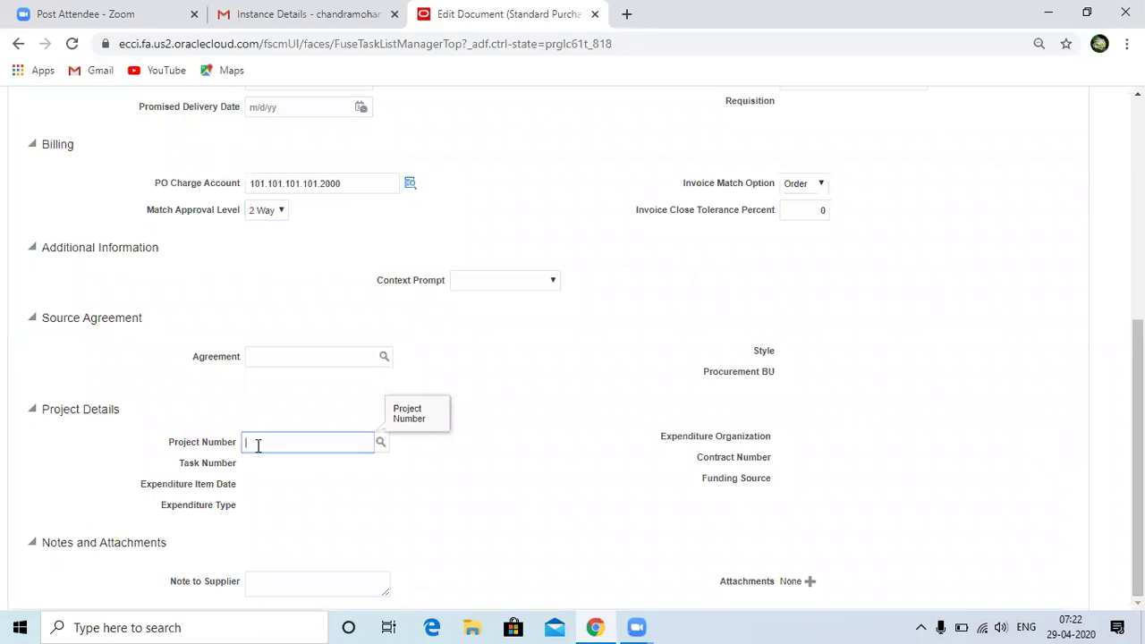
key("Tab")
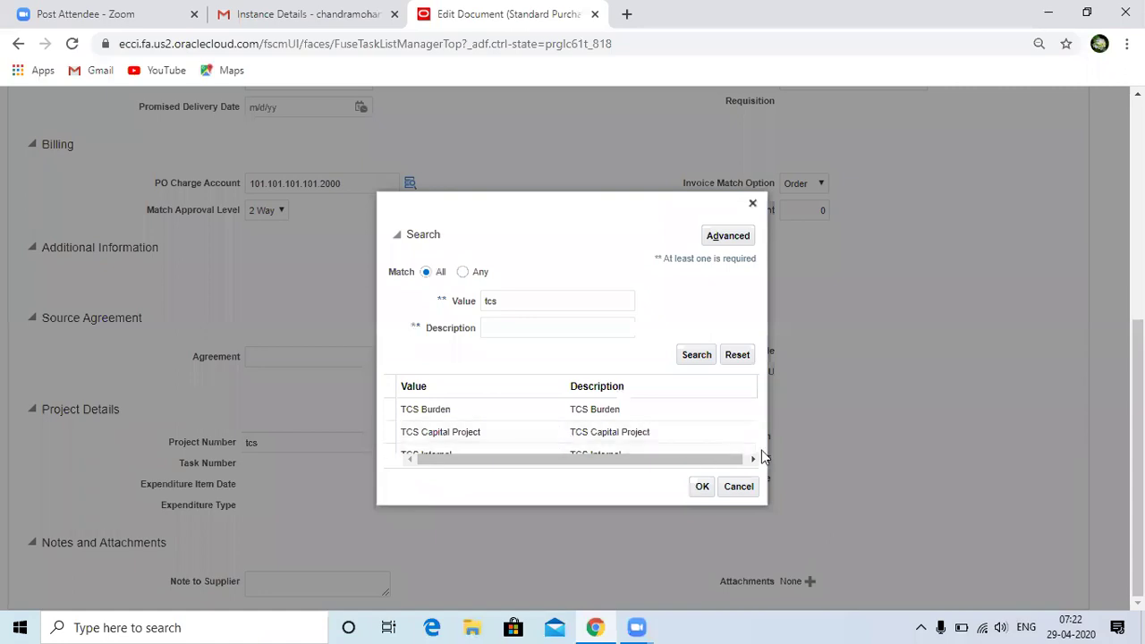
left_click(505, 432)
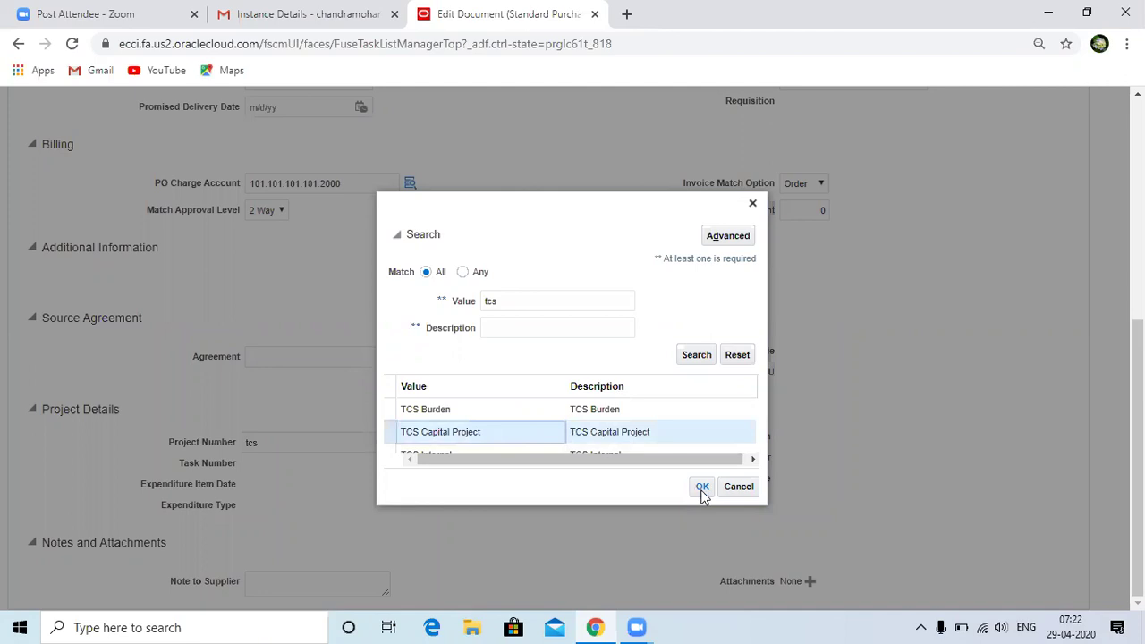
left_click(701, 488)
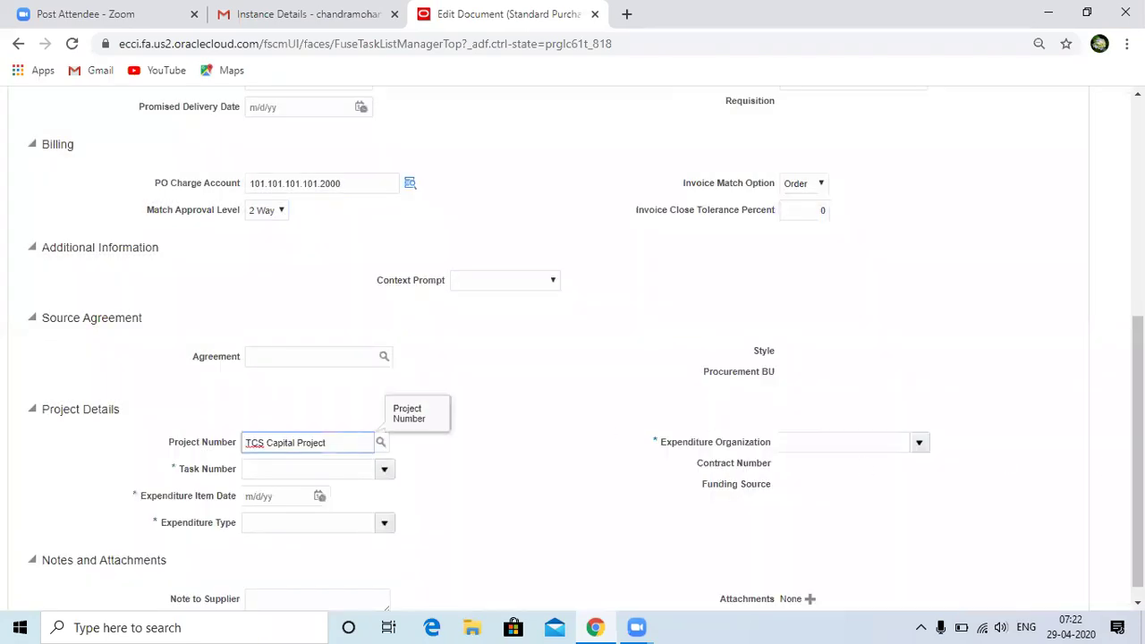
Set the task number in the line's project details to 1.1.
scroll(1136, 448, "down", 1)
left_click(252, 451)
left_click(386, 453)
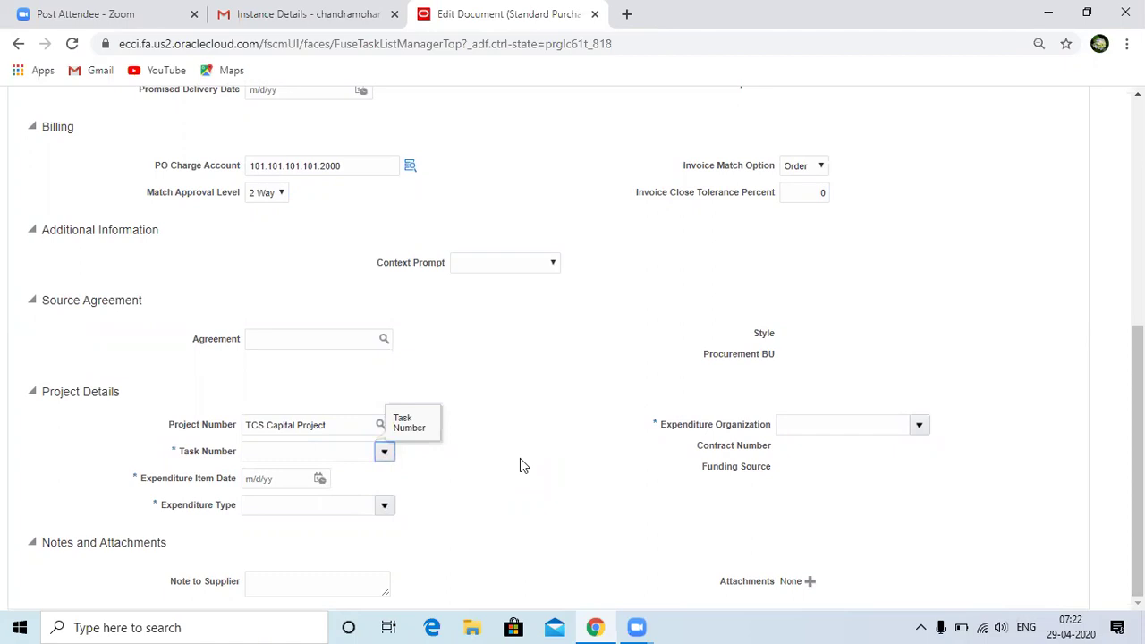
left_click(388, 456)
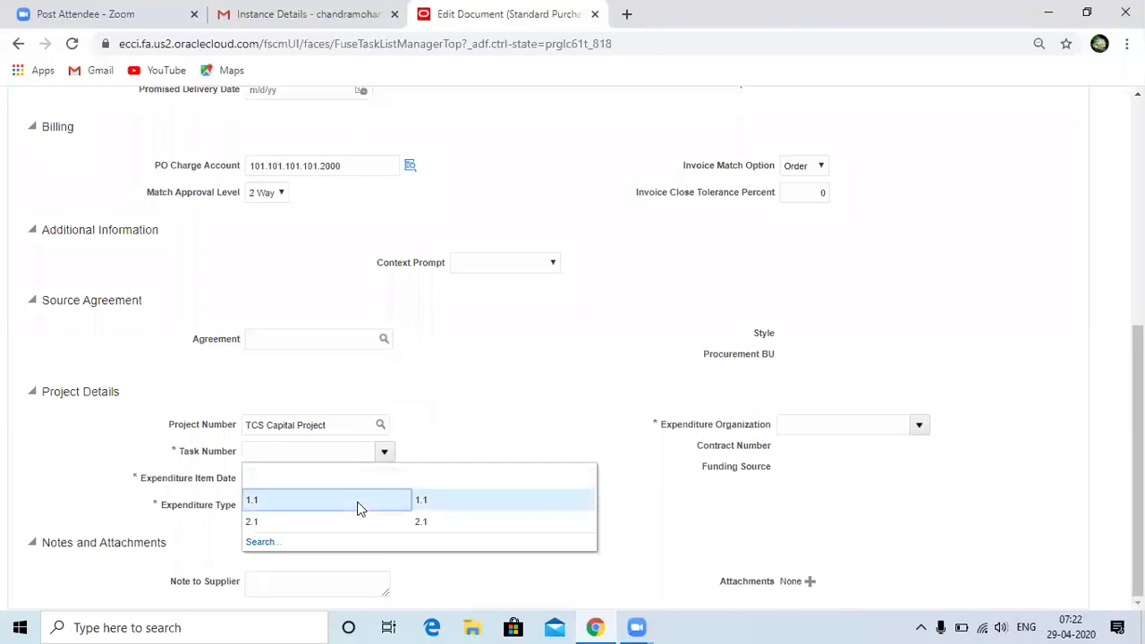
left_click(358, 501)
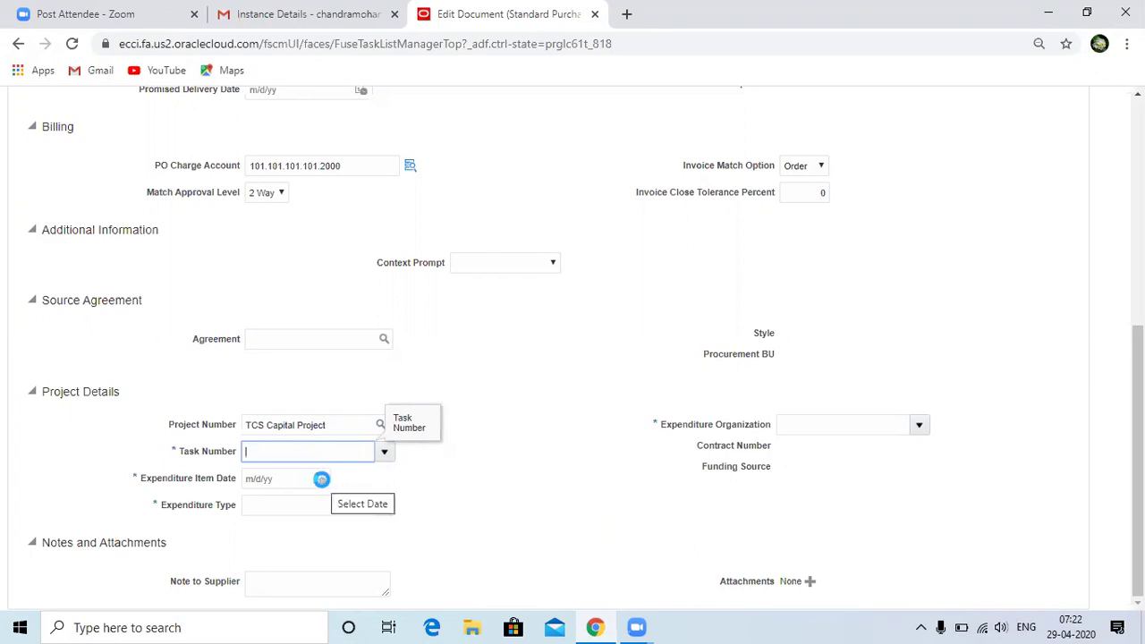
type("1.1")
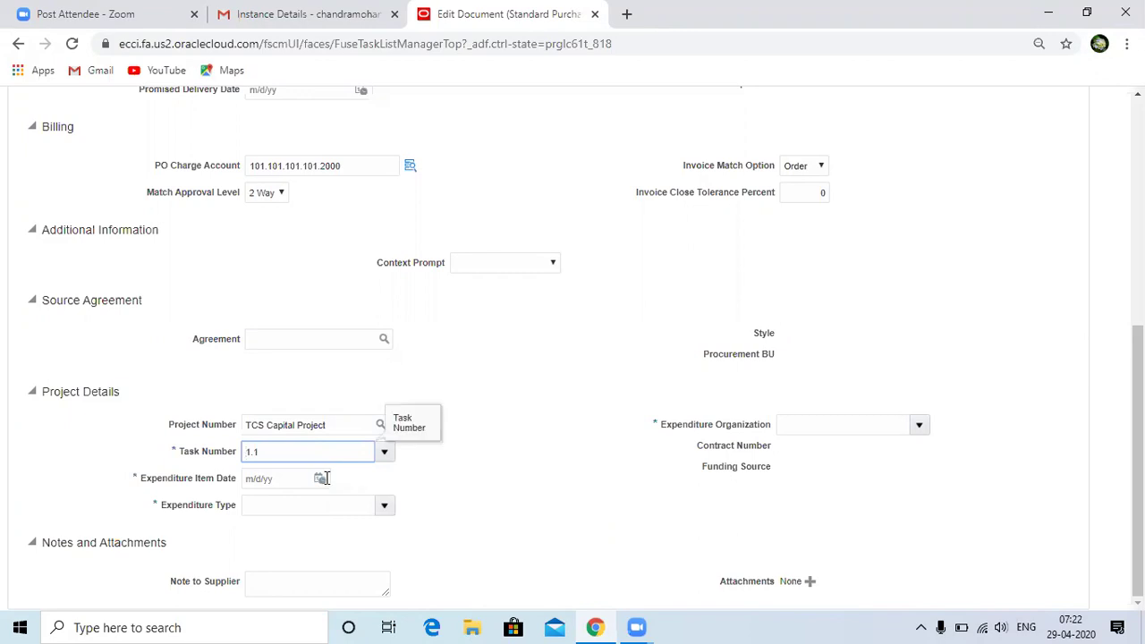
Set the expenditure item date to 4/28/20 and the expenditure type to TCS MISC.
left_click(320, 480)
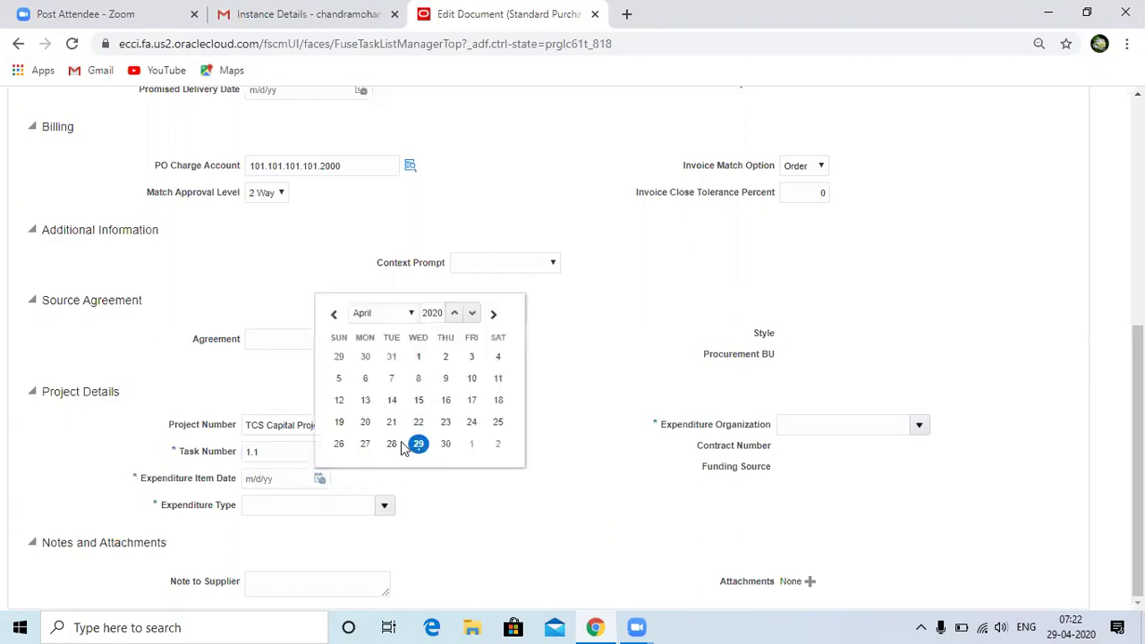
left_click(388, 443)
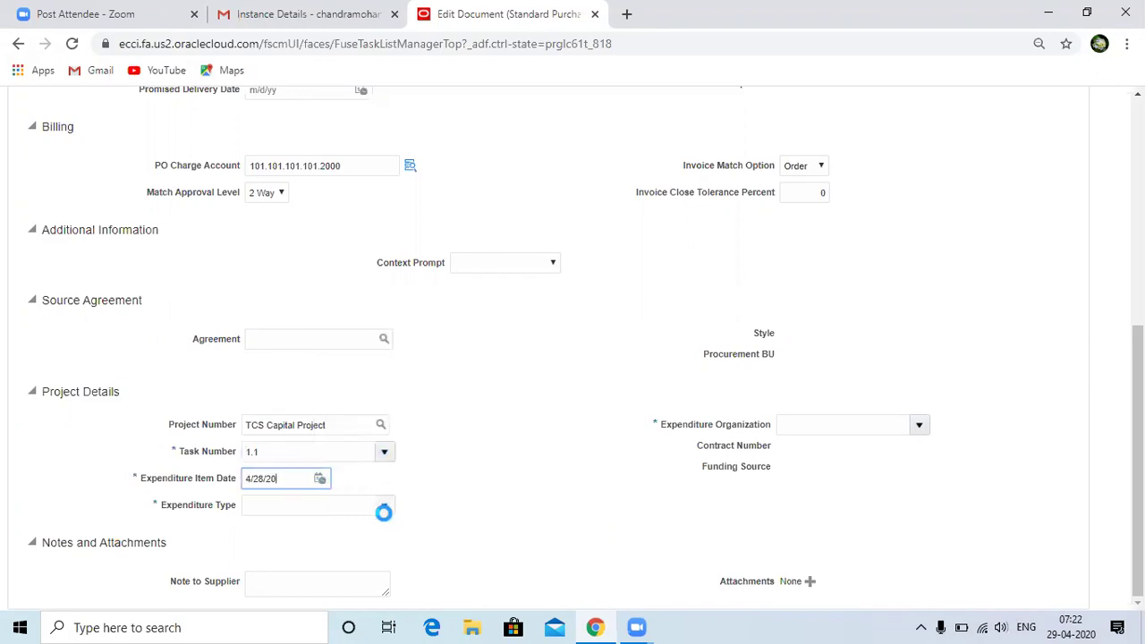
left_click(320, 508)
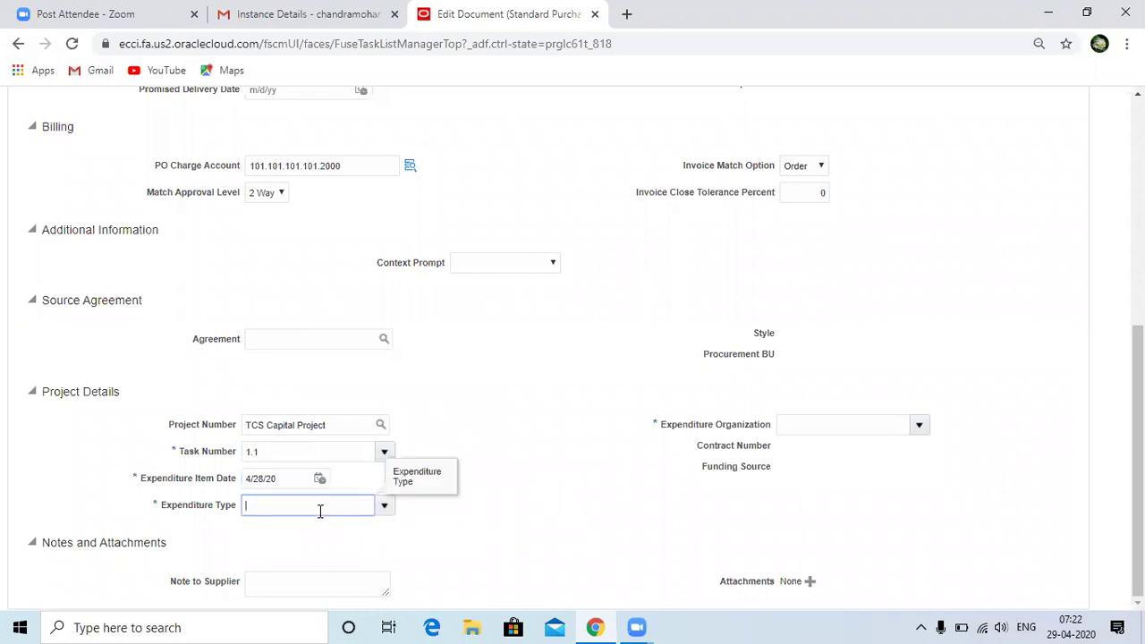
type("tcs misc")
key("Tab")
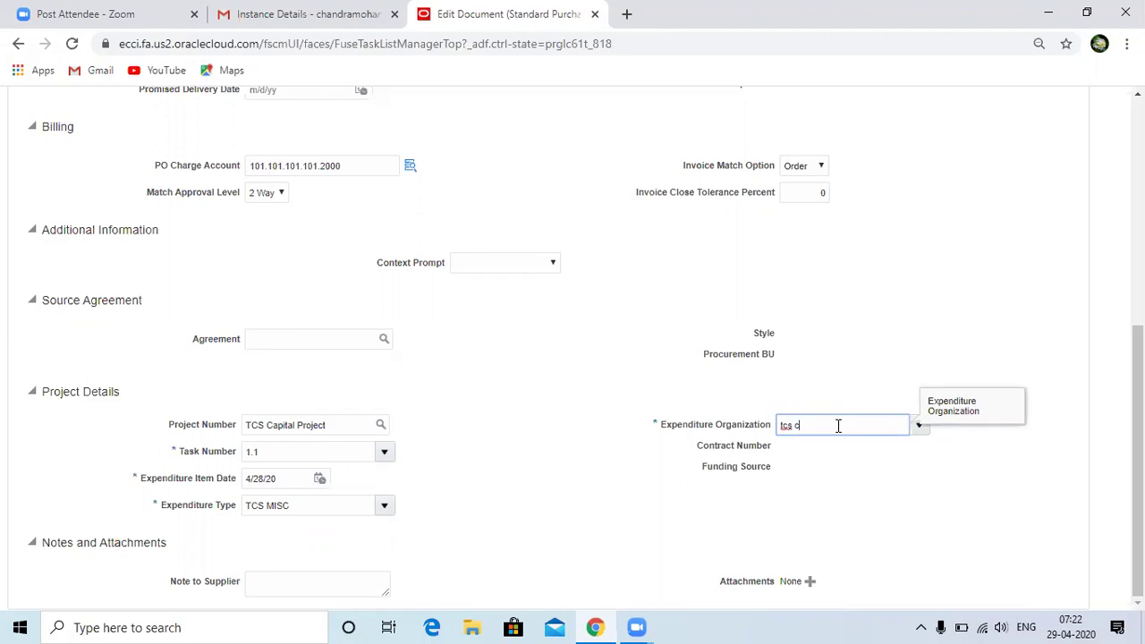
Set the expenditure organization to TCS CONSULTING and review the line's completed details.
type("tcs co")
key("Tab")
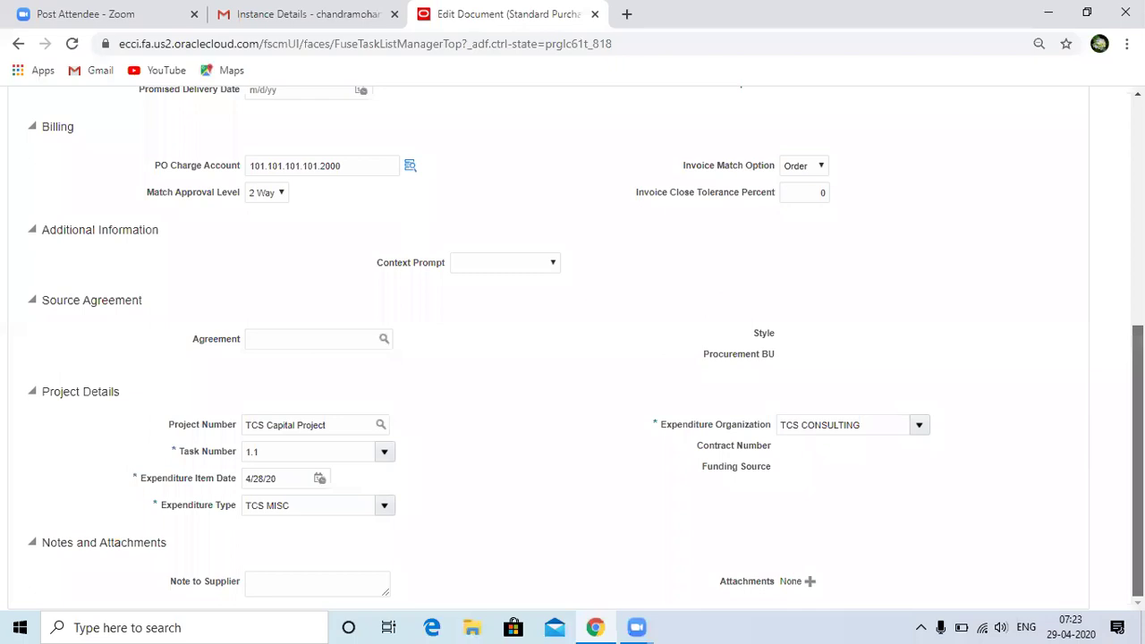
scroll(572, 349, "up", 3)
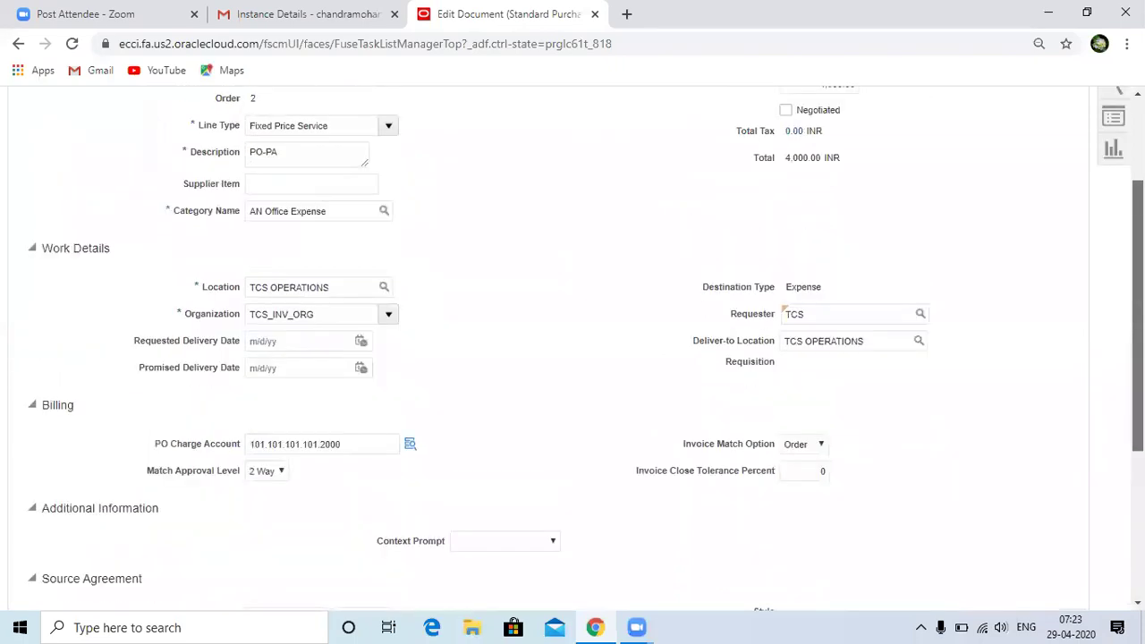
scroll(573, 349, "down", 3)
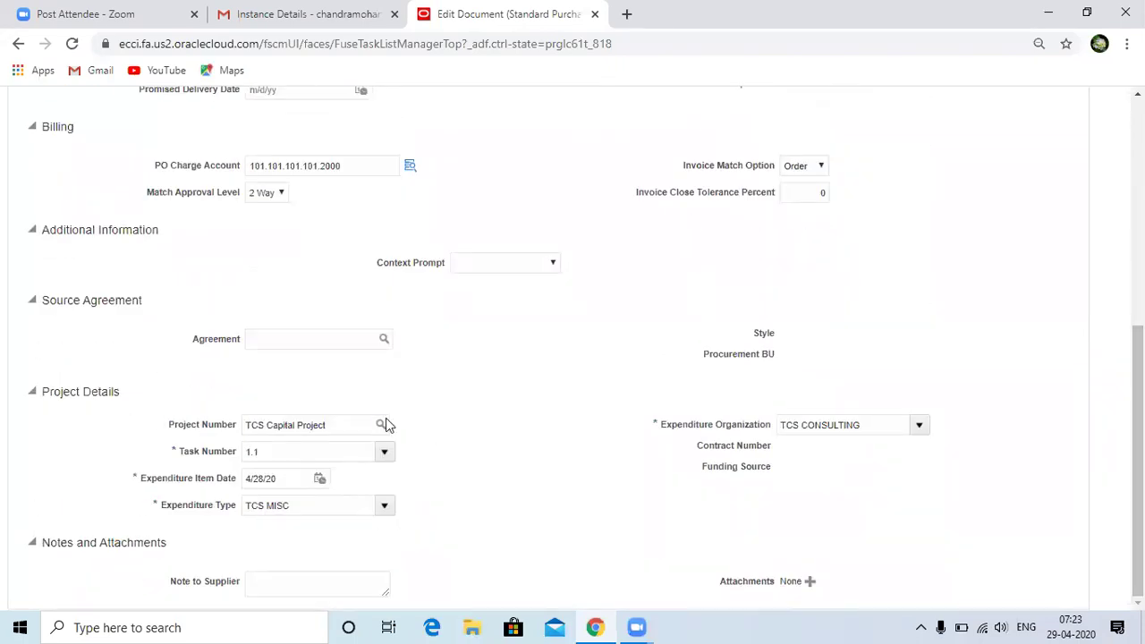
Accept the completed line details and return to the purchase order.
left_click_drag(779, 471, 690, 464)
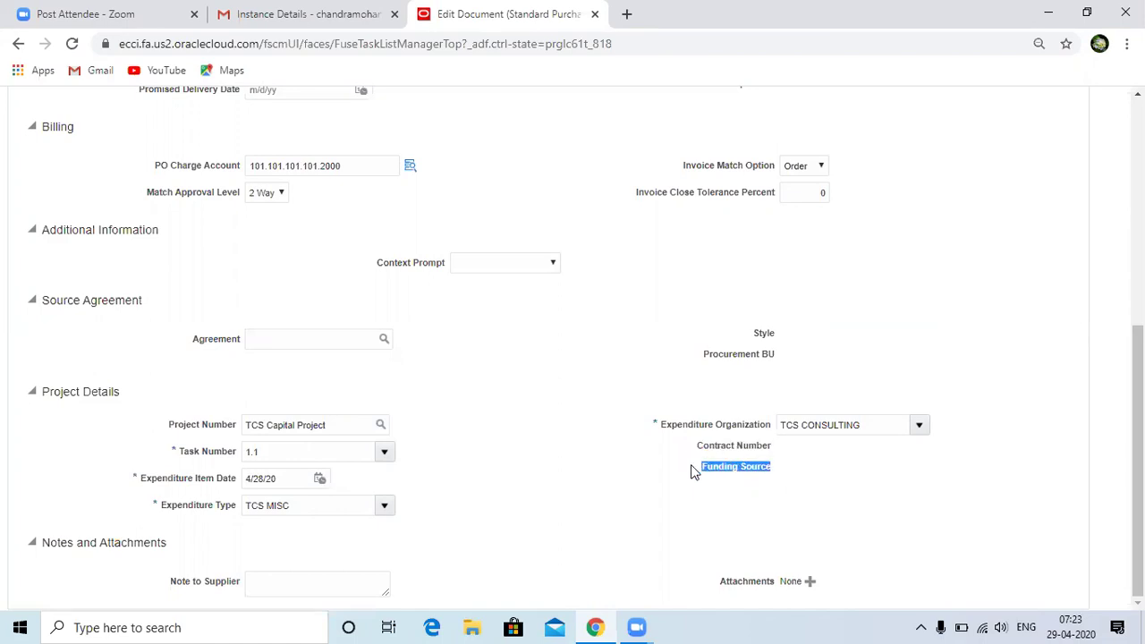
left_click(962, 482)
scroll(1052, 186, "up", 5)
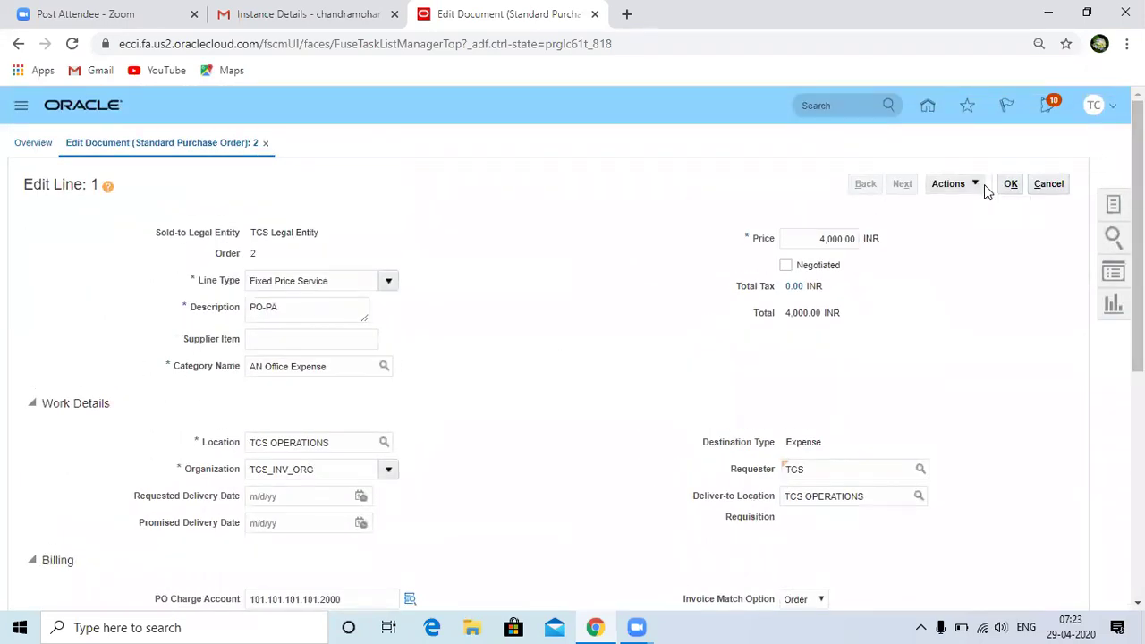
left_click(1011, 185)
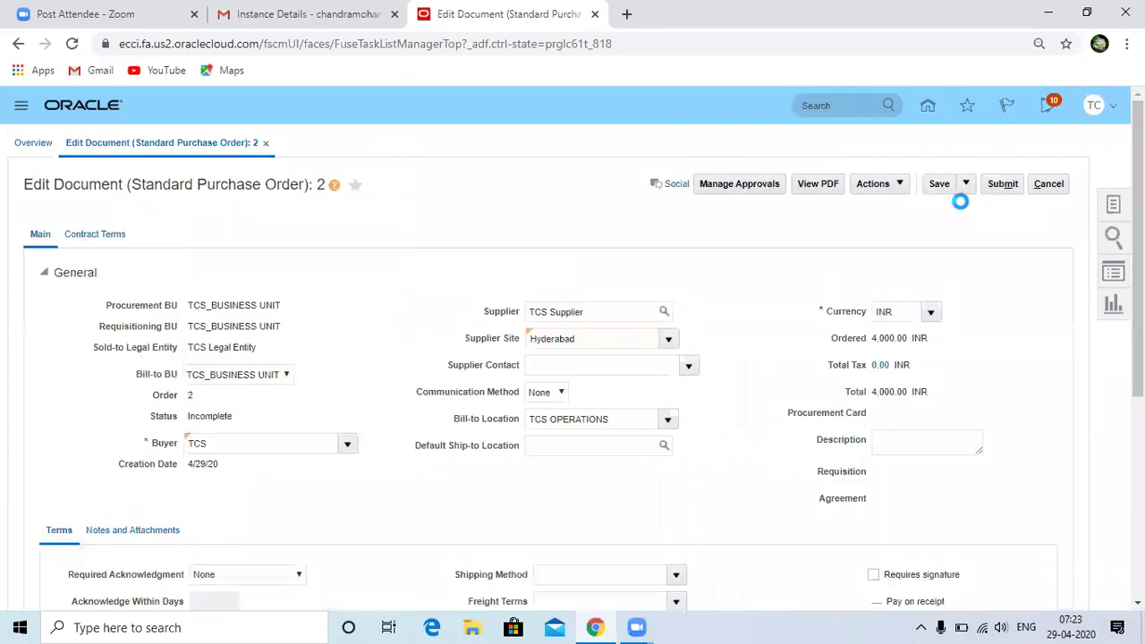
Validate the standard purchase order and submit it for approval.
left_click(890, 184)
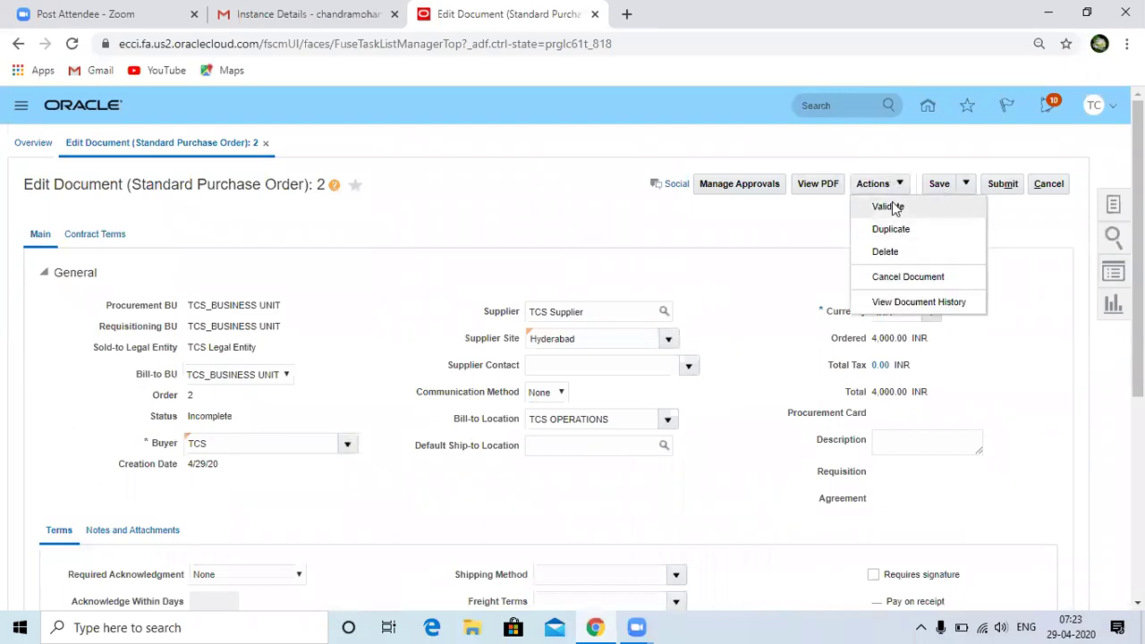
left_click(889, 205)
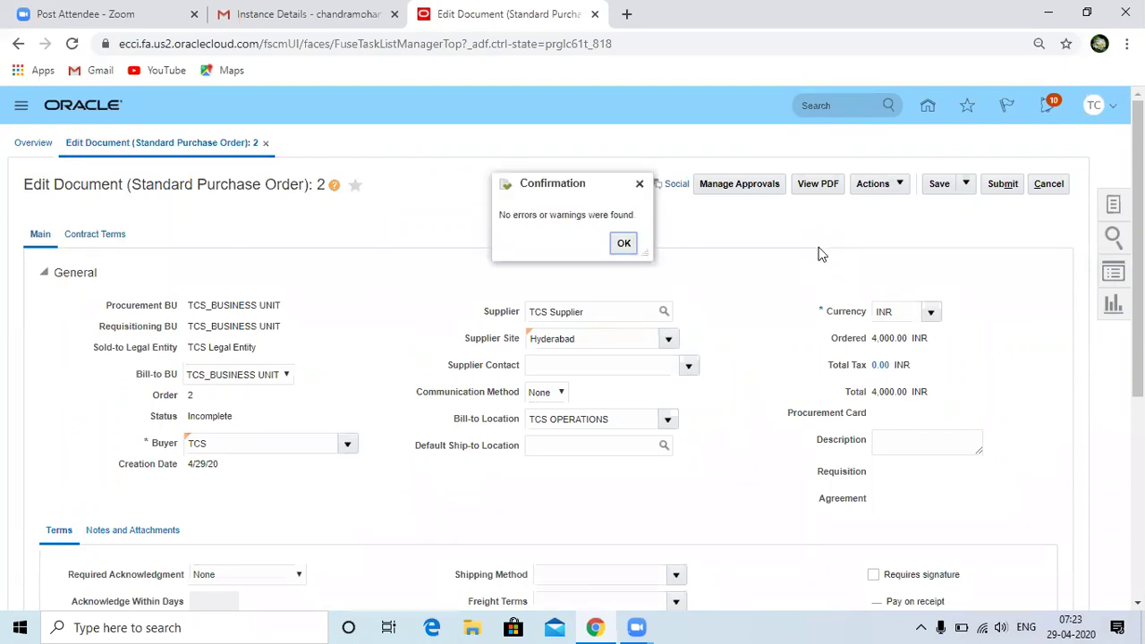
left_click(625, 243)
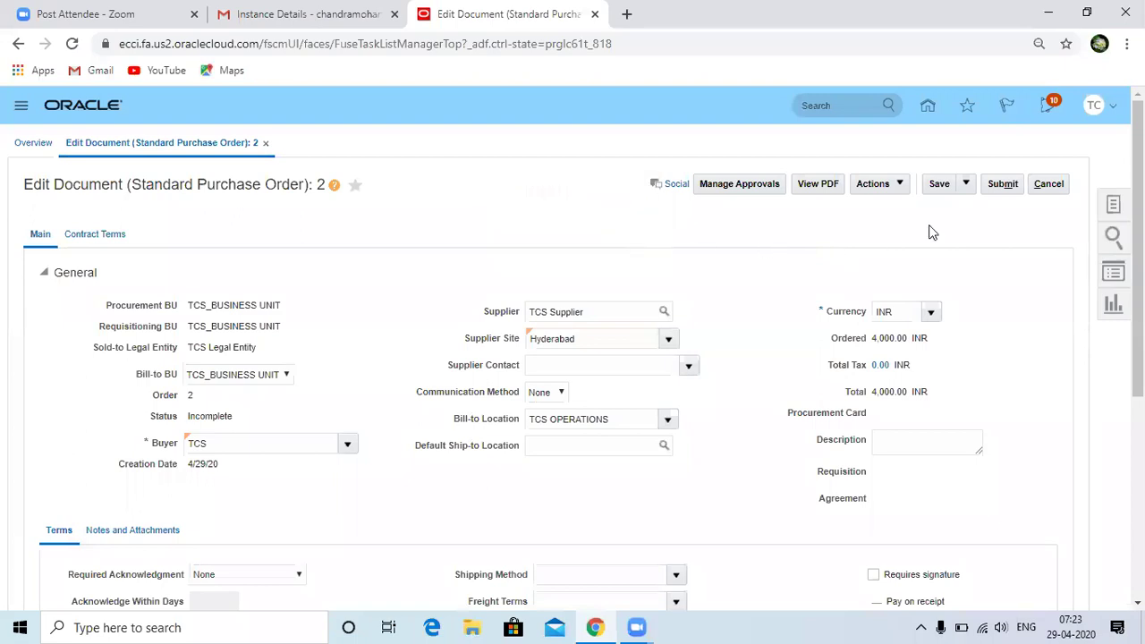
left_click(1015, 191)
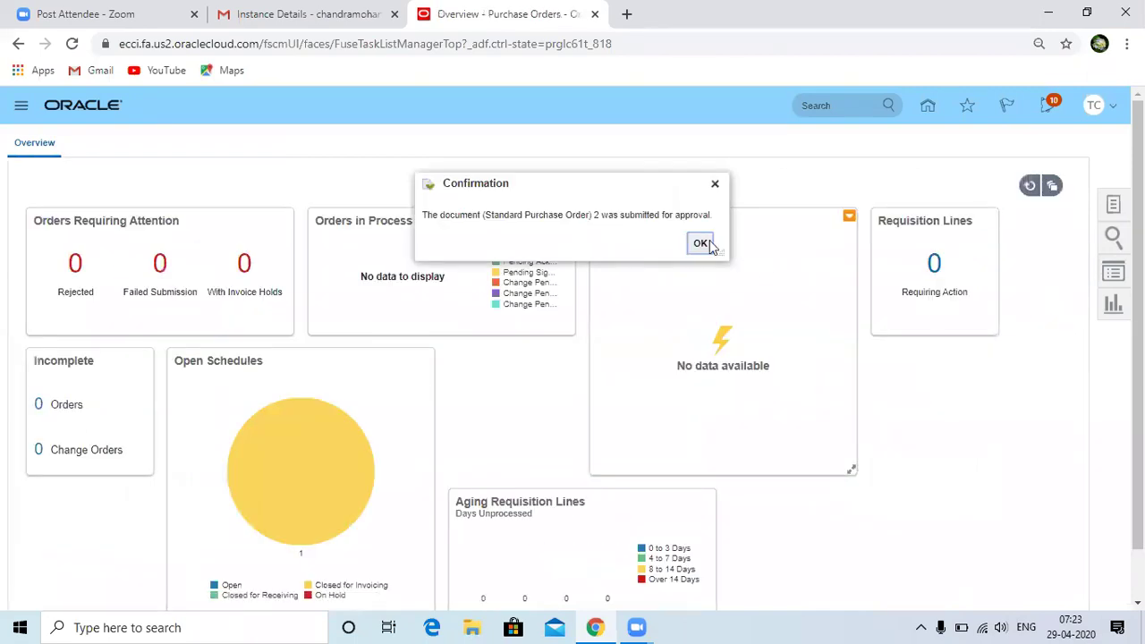
left_click(700, 245)
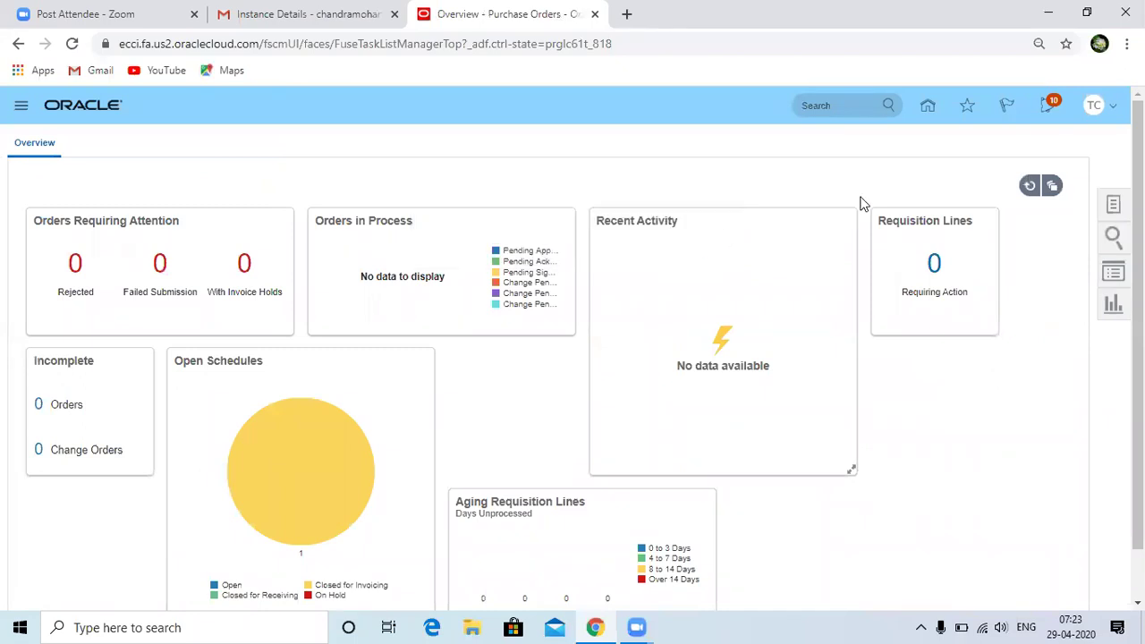
Check the pending notifications, and search the existing orders in TCS_BUSINESS UNIT for buyer TCS.
left_click(1052, 108)
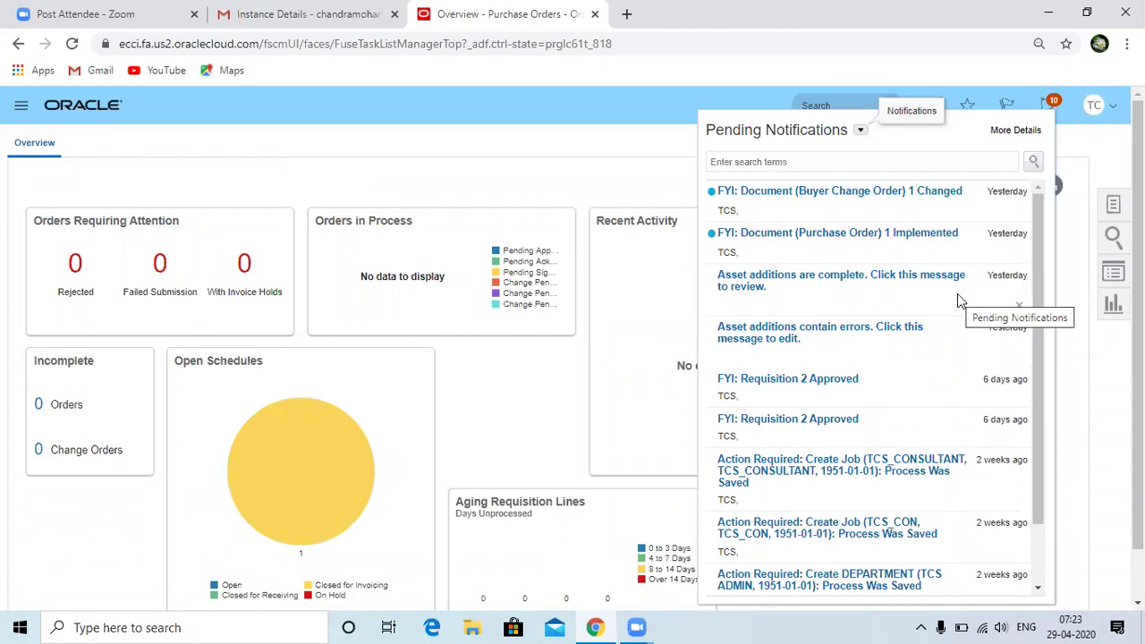
left_click(597, 185)
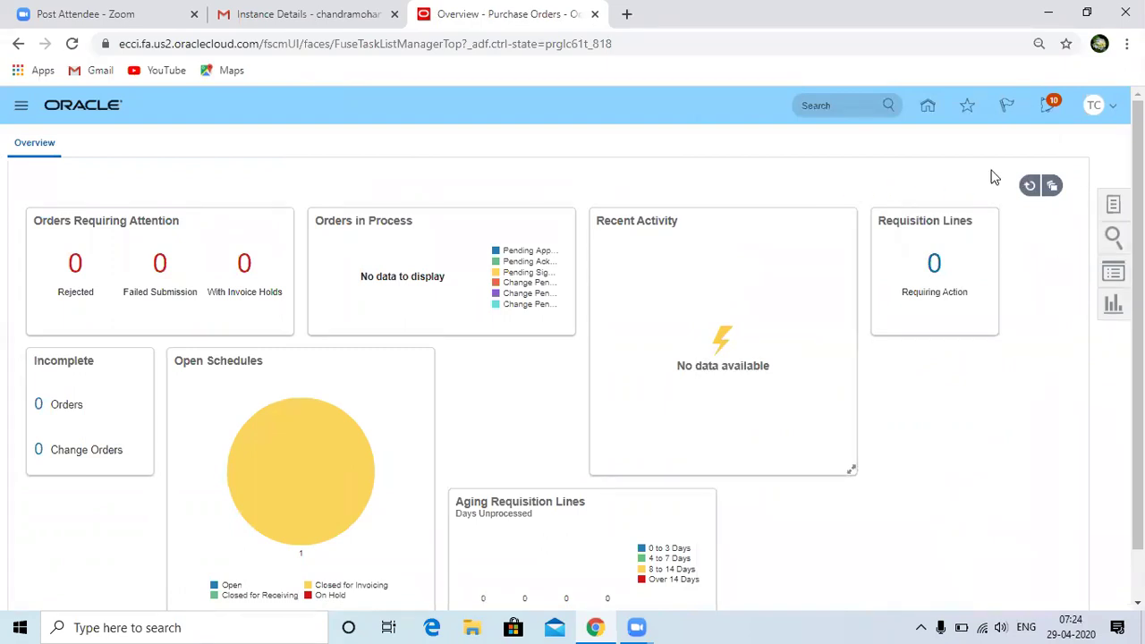
left_click(1115, 206)
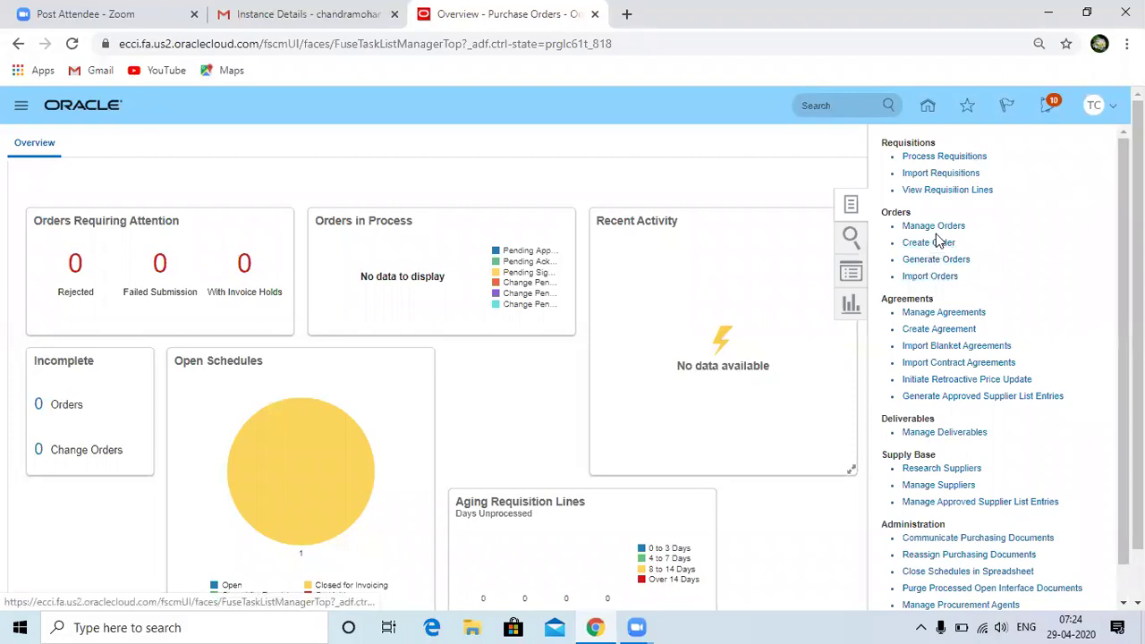
left_click(934, 228)
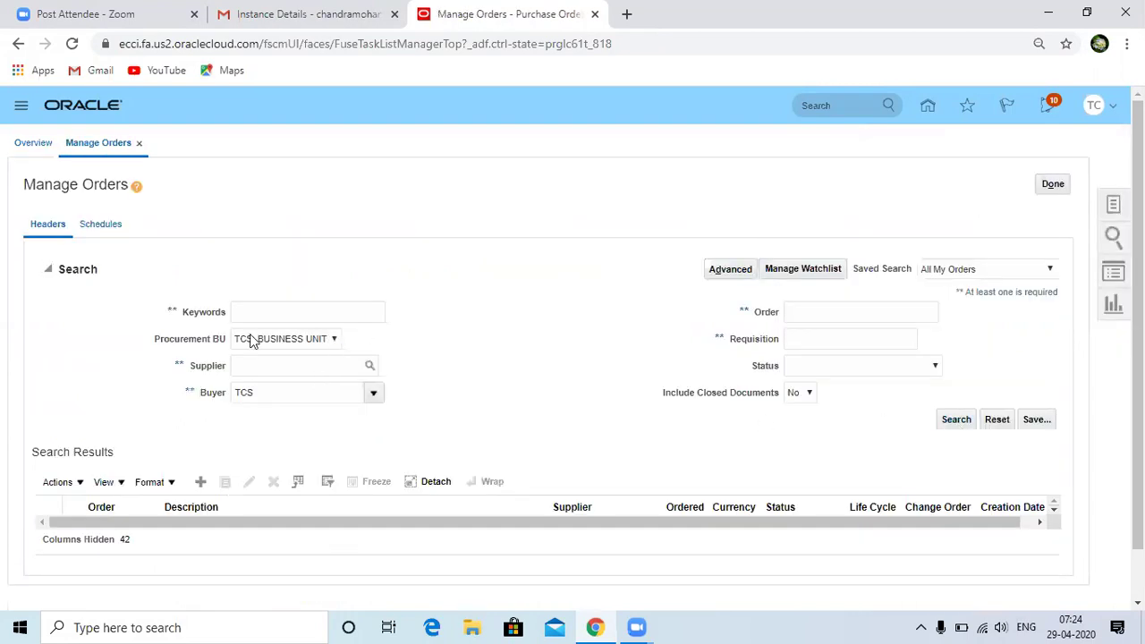
left_click(267, 388)
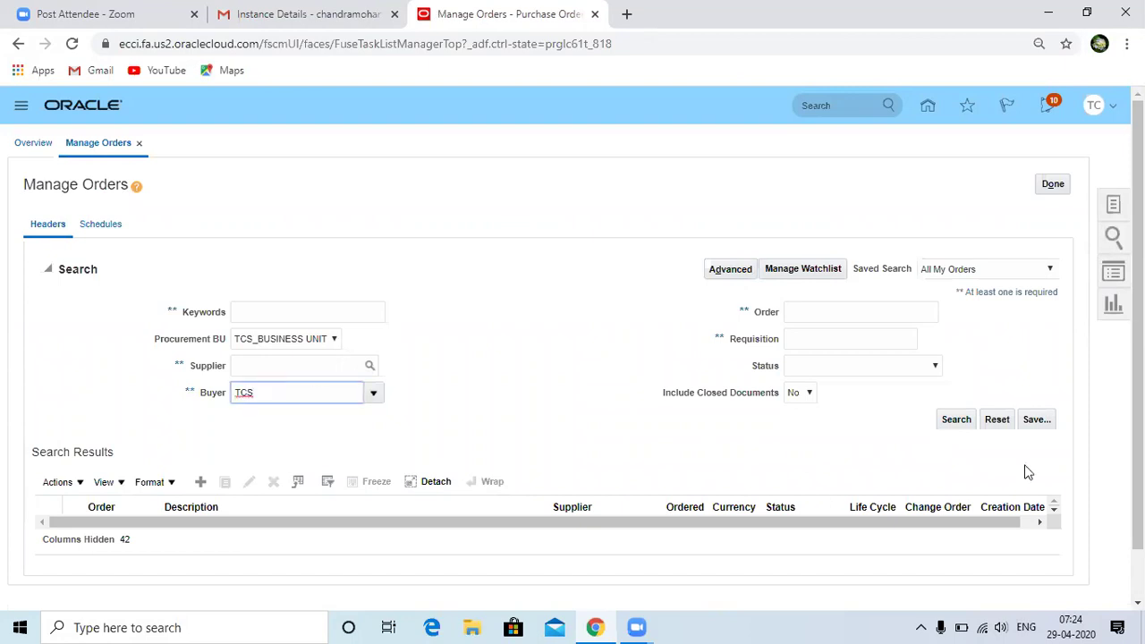
left_click(956, 420)
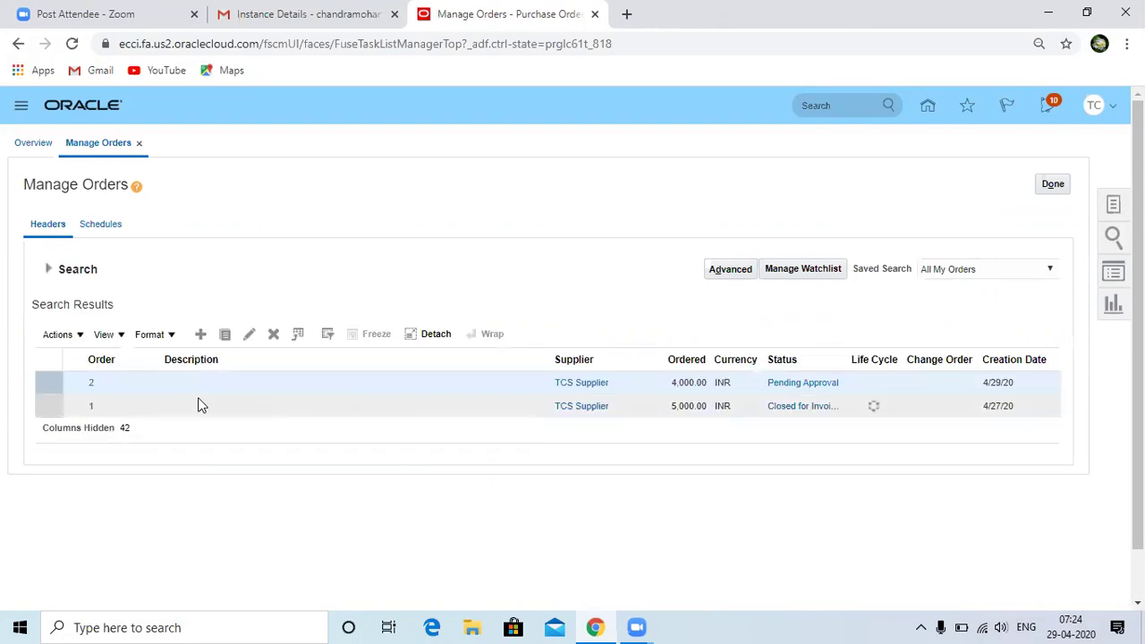
Review the approval details of the newly submitted purchase order, and rerun the order search to recheck its status.
left_click(802, 385)
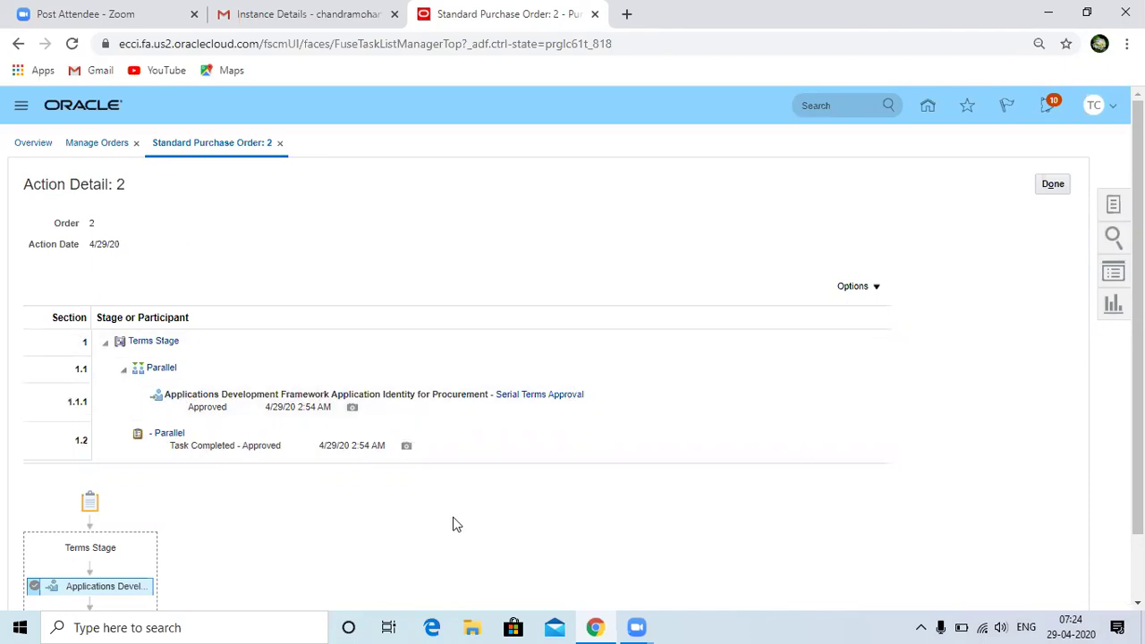
scroll(1138, 403, "down", 1)
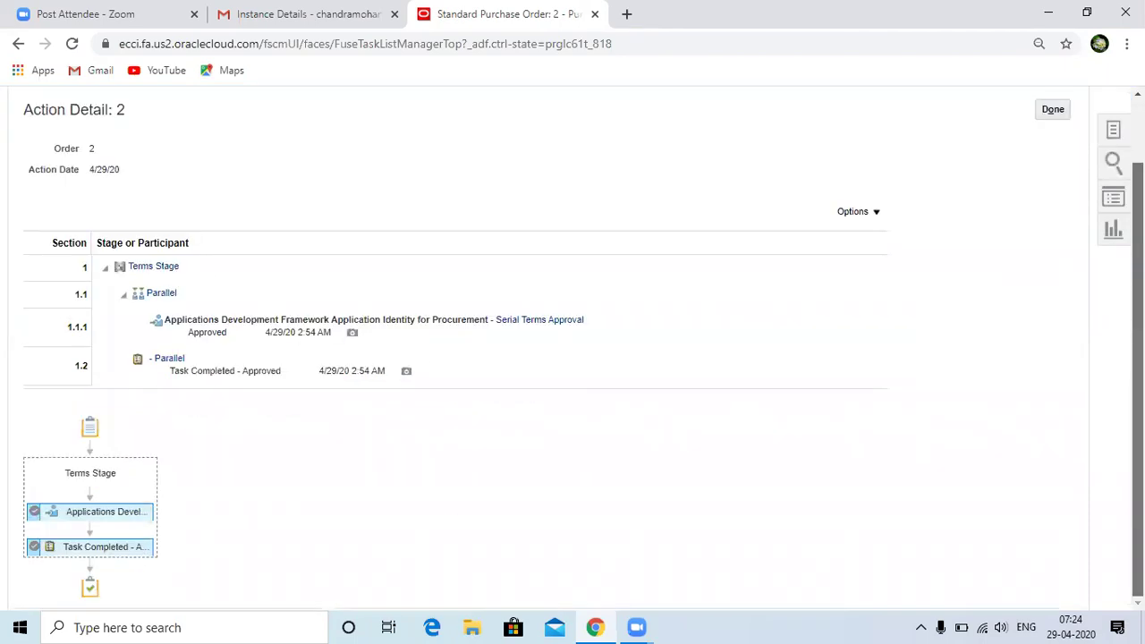
scroll(1138, 402, "up", 1)
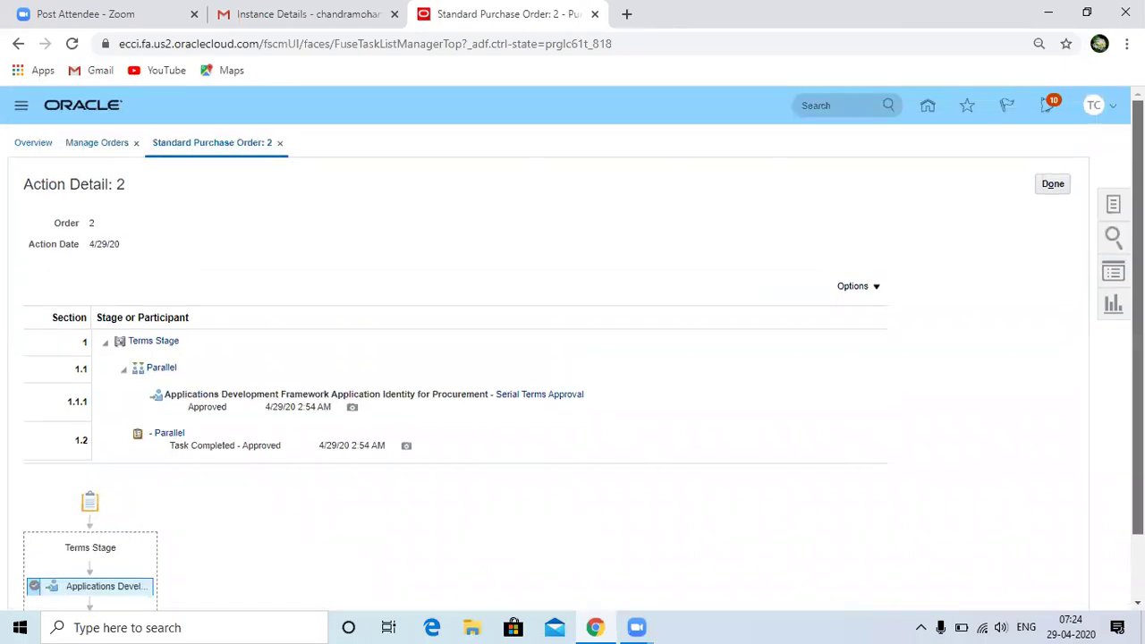
left_click(1053, 184)
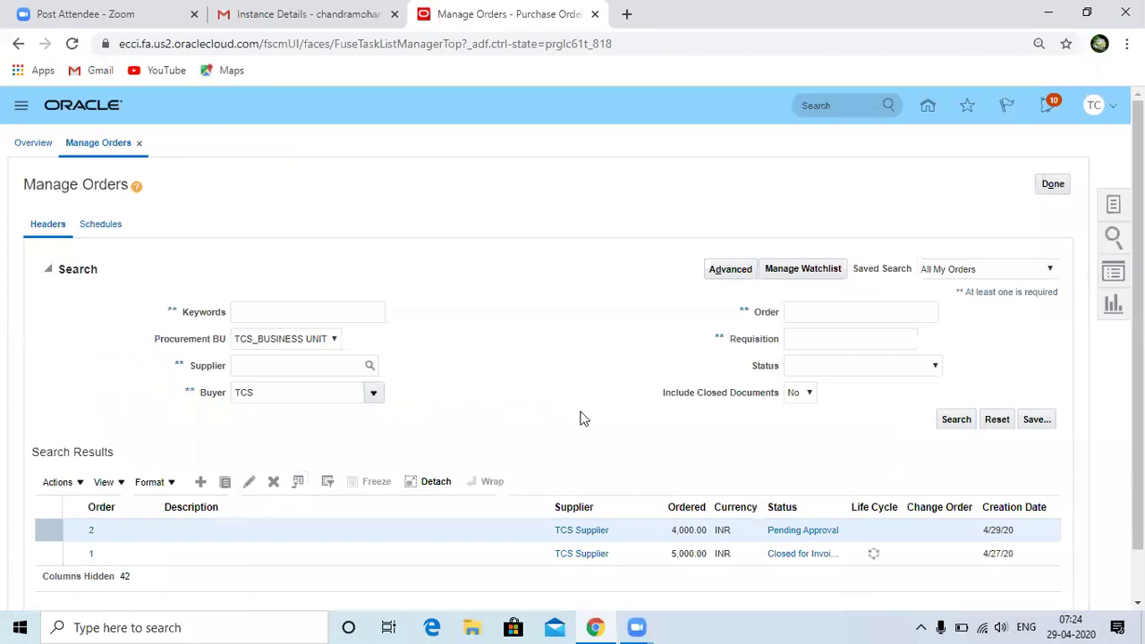
left_click(957, 418)
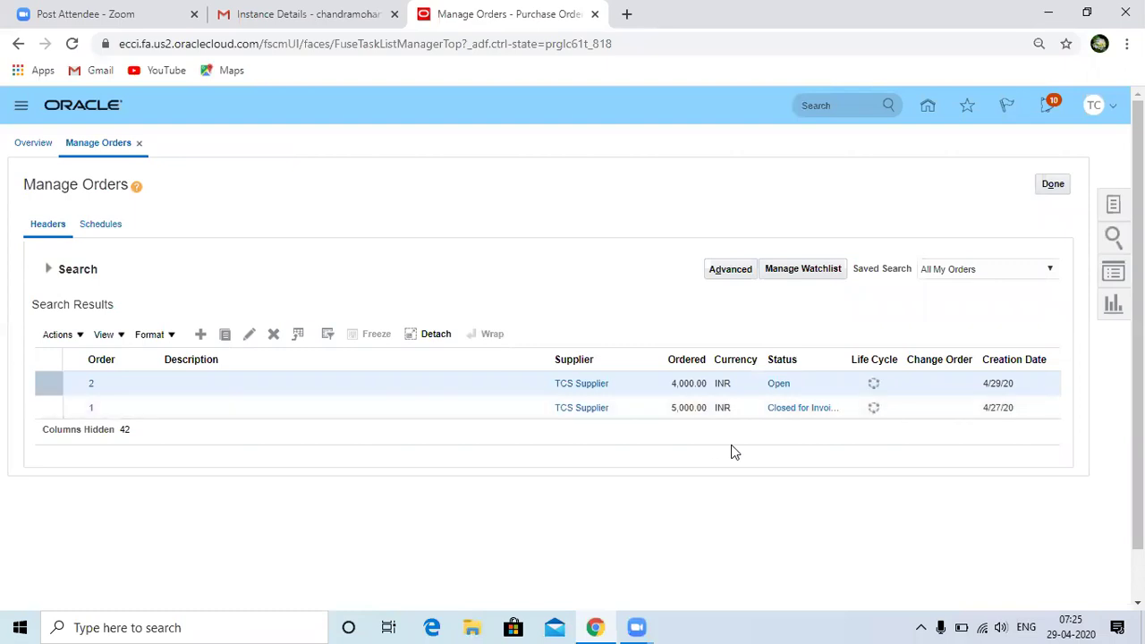
left_click(1063, 184)
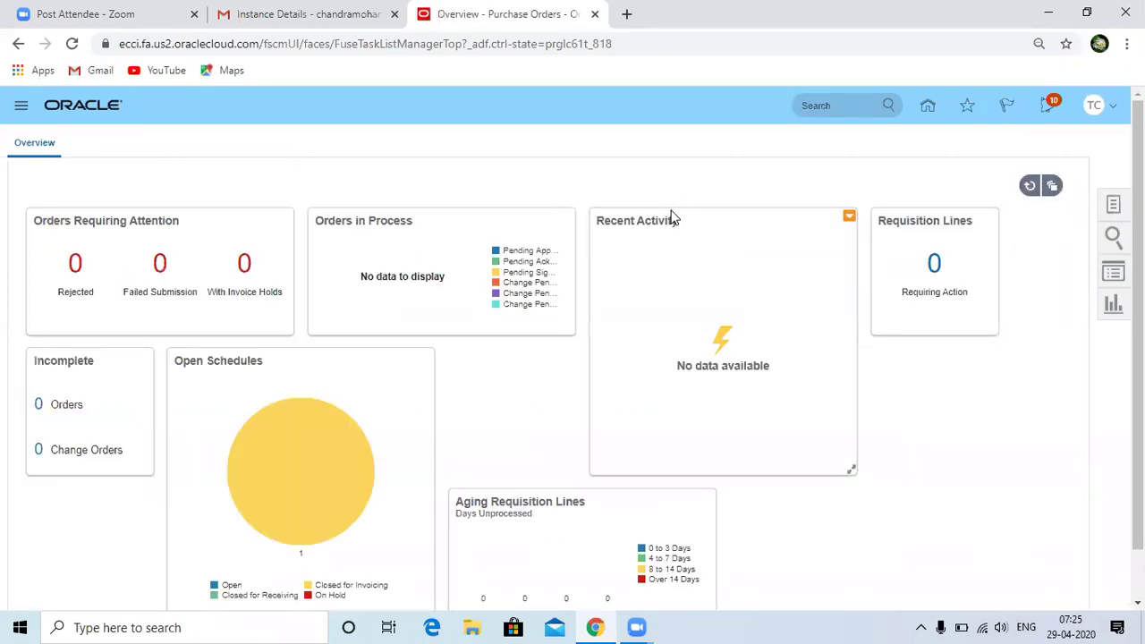
Go to the Payables invoices work area and start creating an invoice.
left_click(21, 111)
left_click(948, 152)
left_click(928, 106)
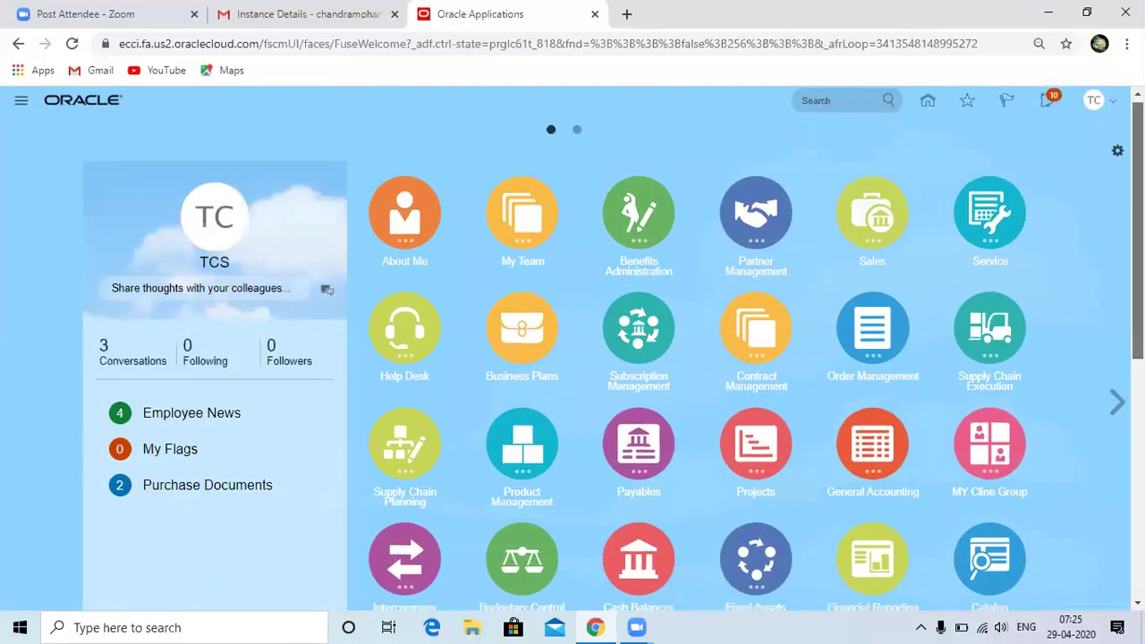
scroll(872, 213, "down", 2)
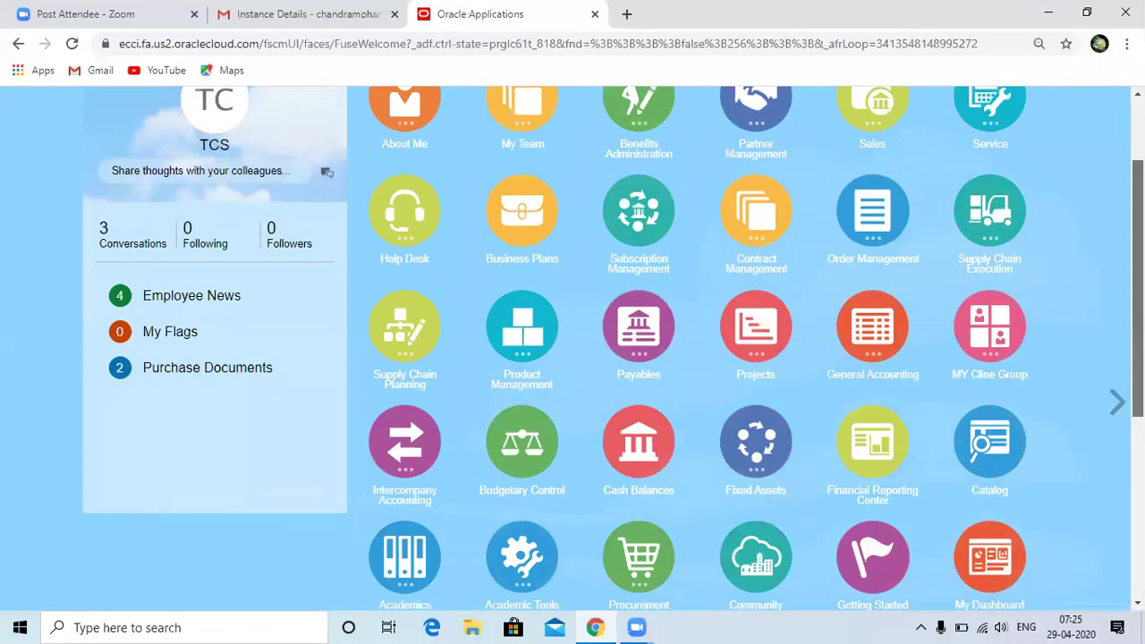
scroll(736, 279, "down", 1)
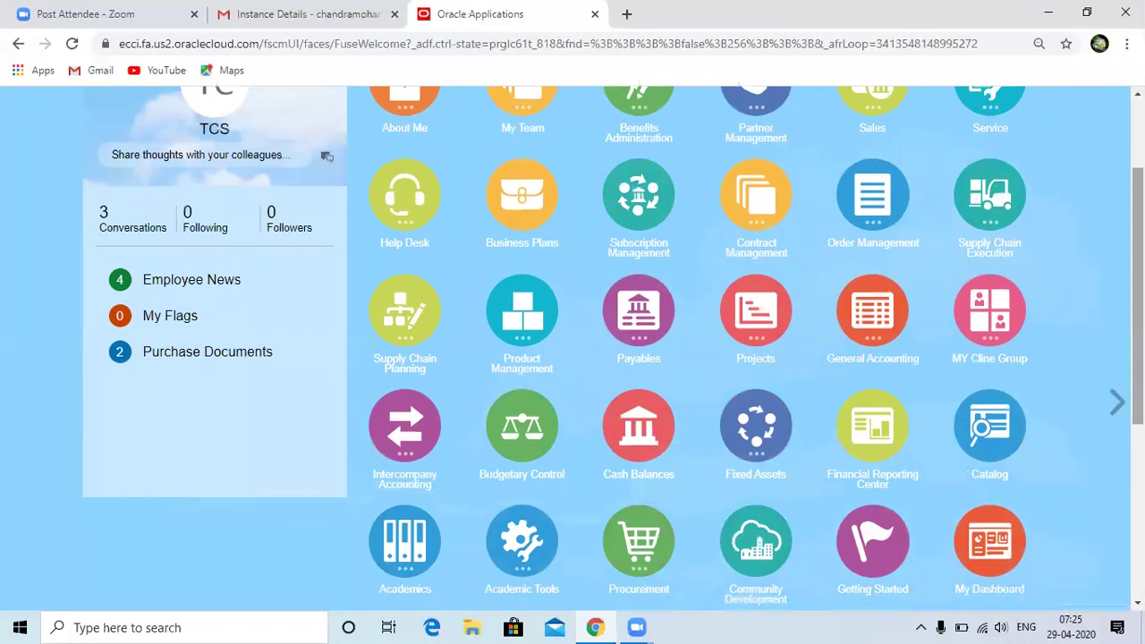
left_click(639, 311)
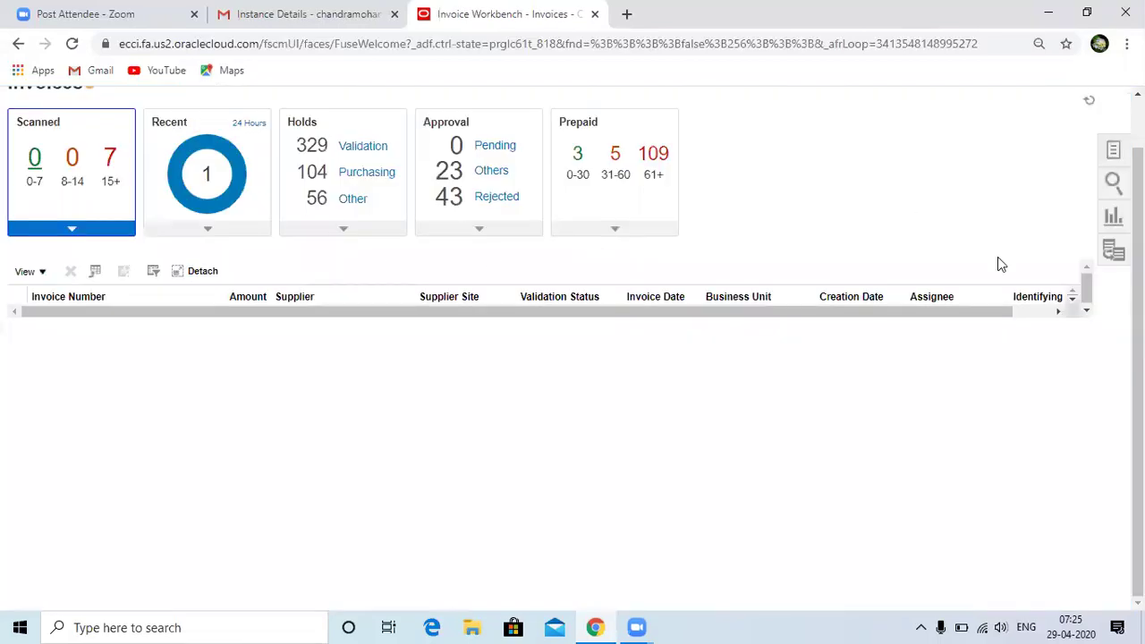
left_click(1113, 150)
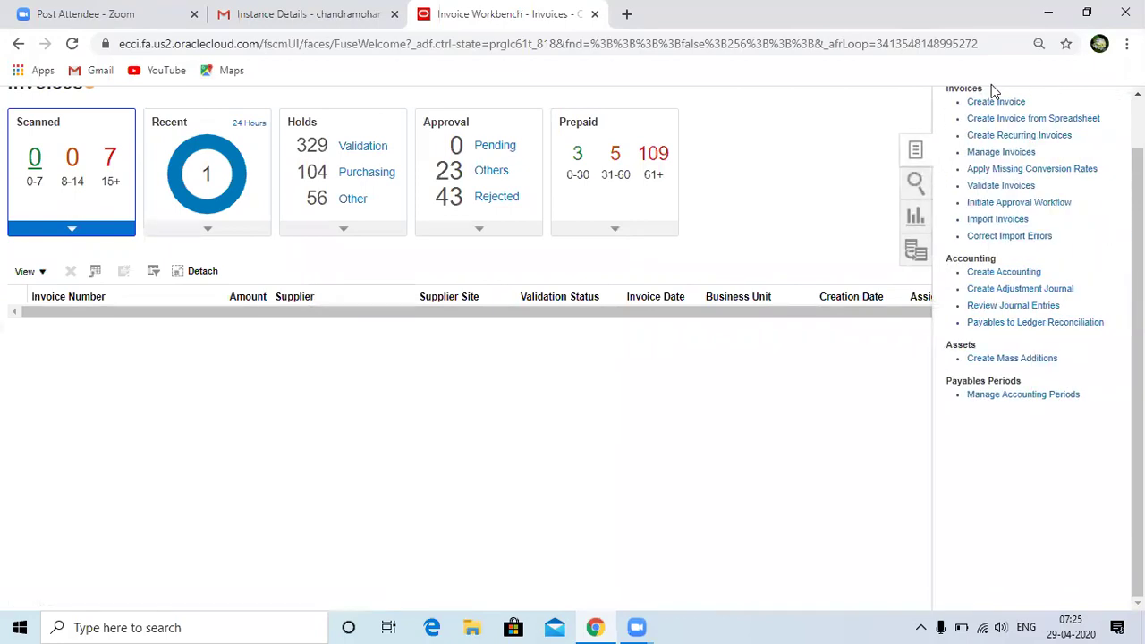
left_click(1000, 103)
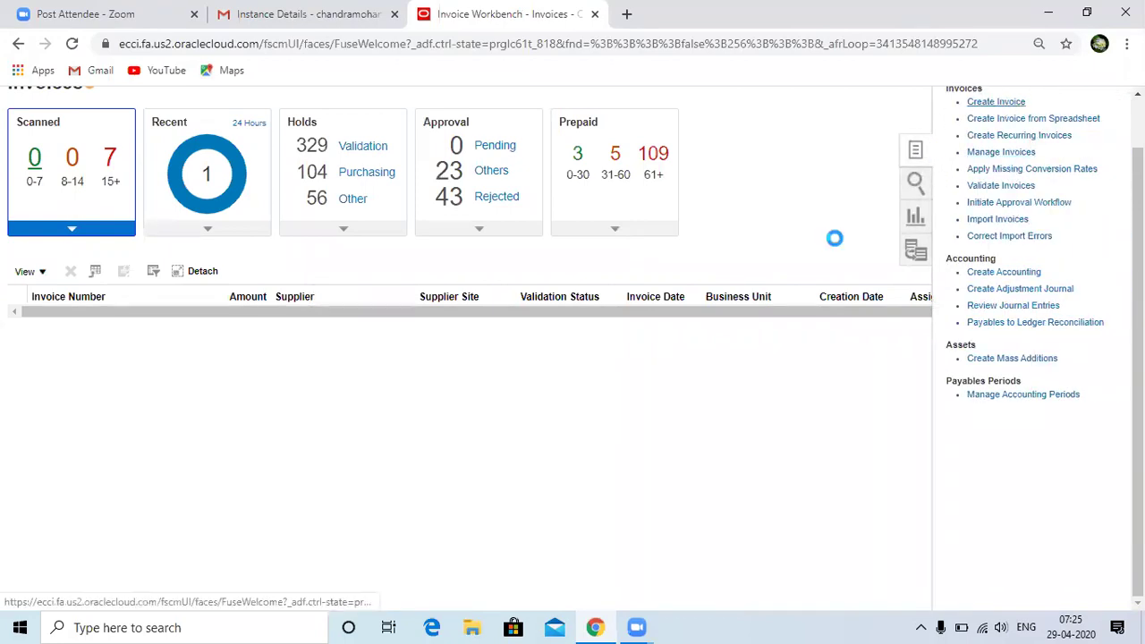
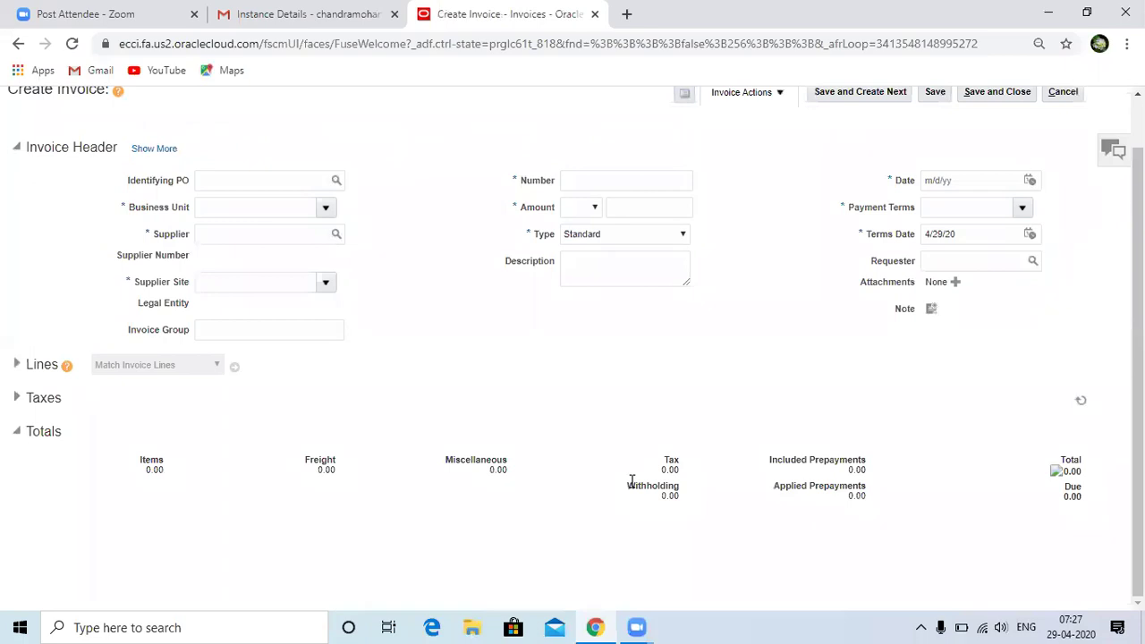
Look up the invoice's identifying purchase order by its number and supplier "tcs", and select the TCS Supplier order for Hyderabad.
left_click(249, 178)
type("2")
key("Tab")
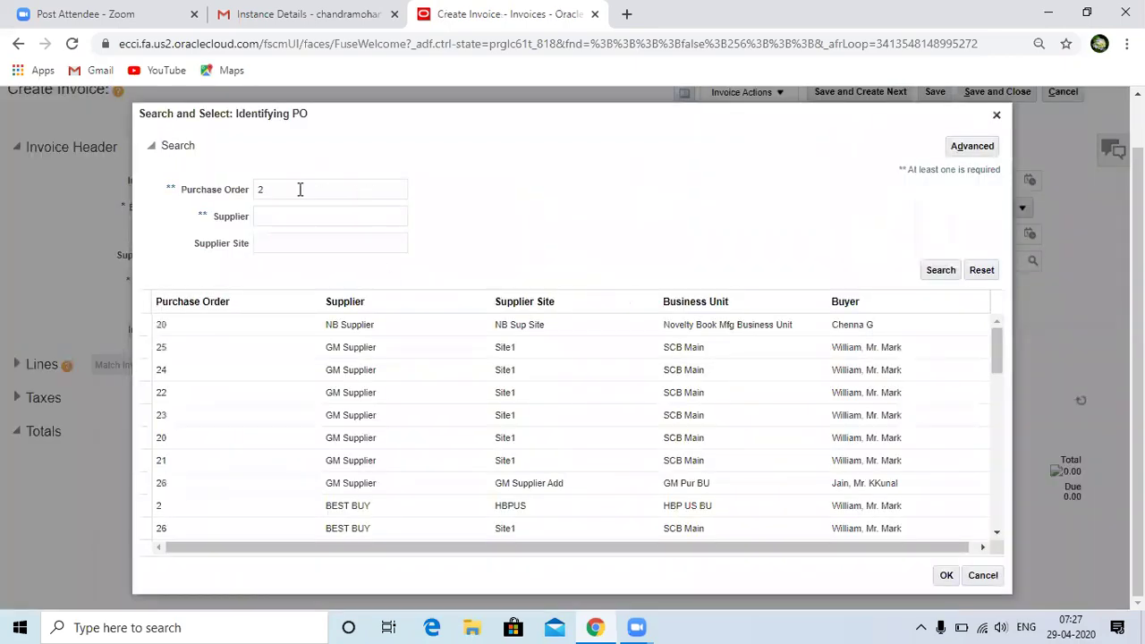
left_click(277, 219)
type("tcs")
left_click(946, 272)
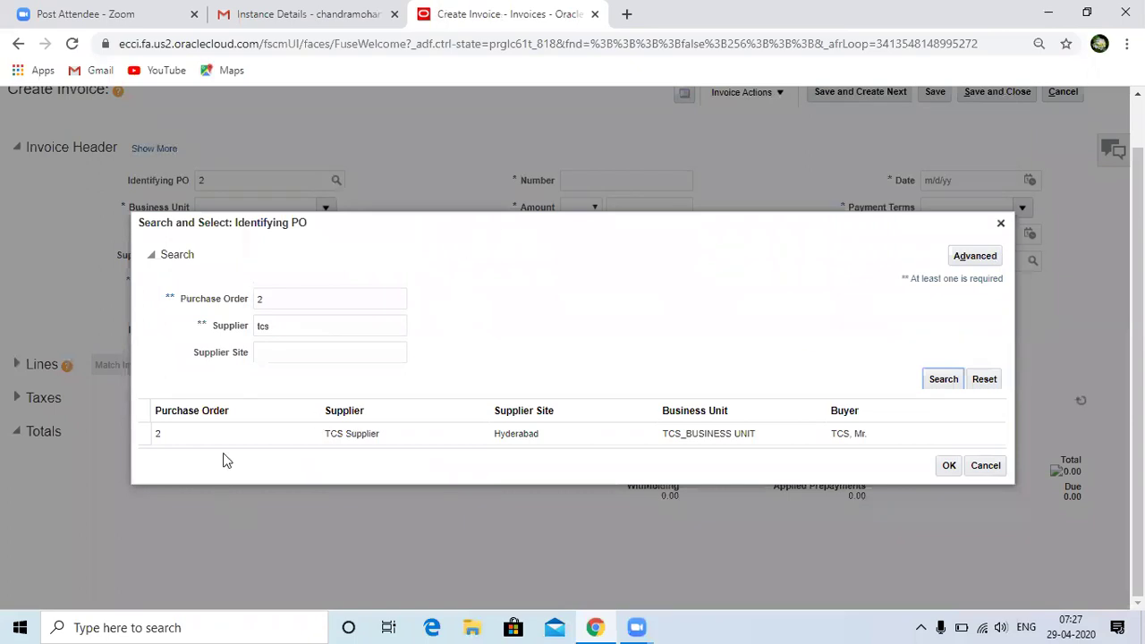
left_click(215, 436)
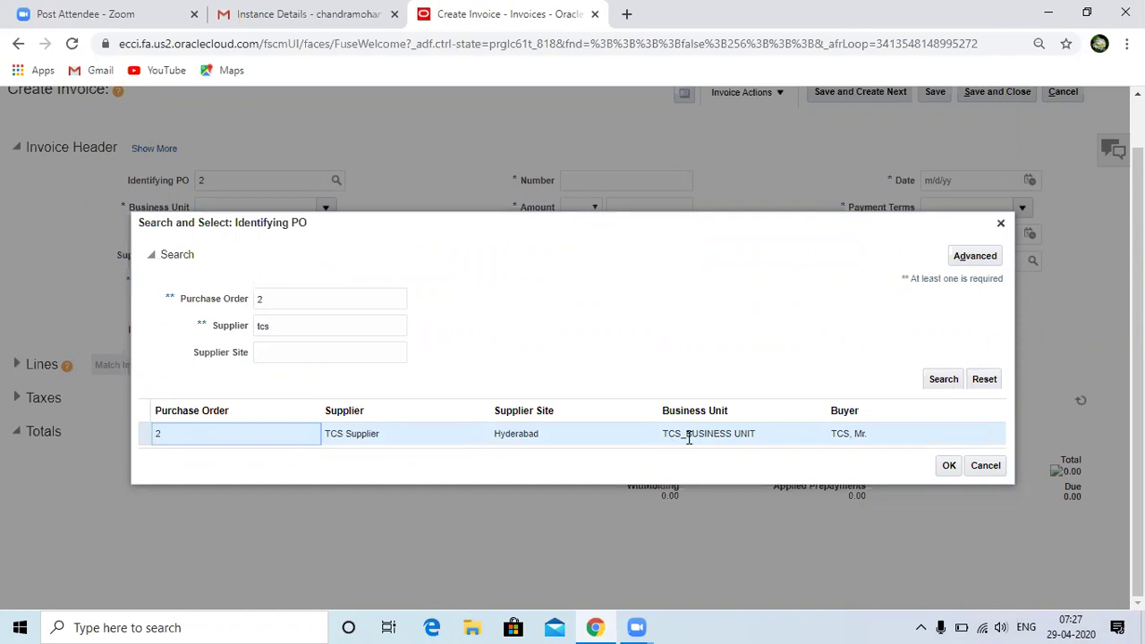
left_click(949, 466)
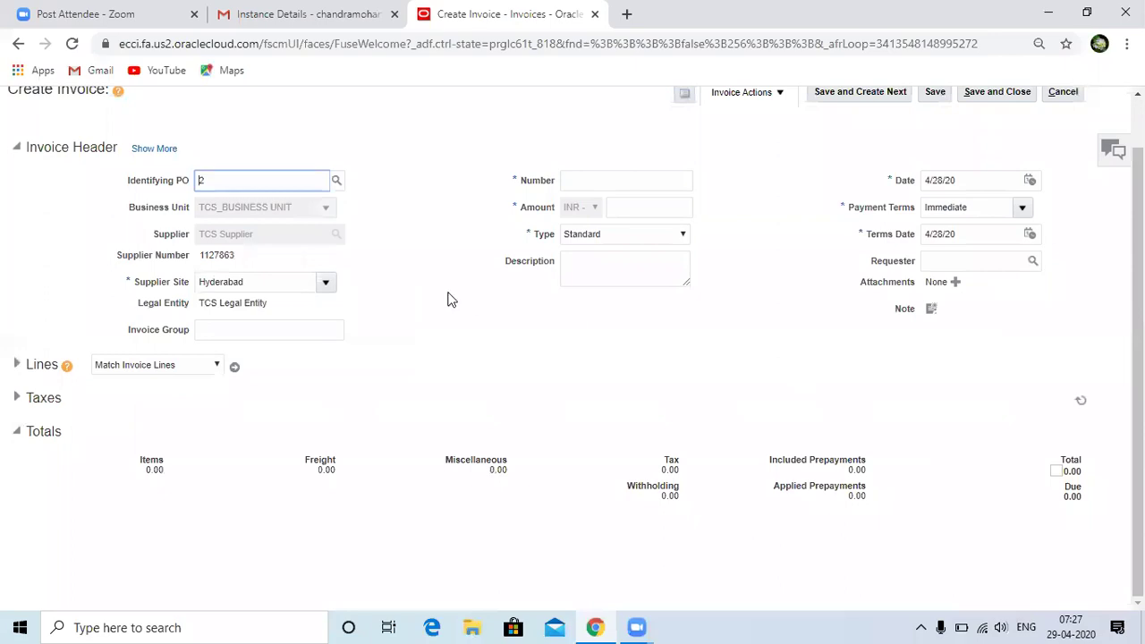
Set the invoice number to PO-PA1 and the amount to 4000 INR.
left_click(587, 182)
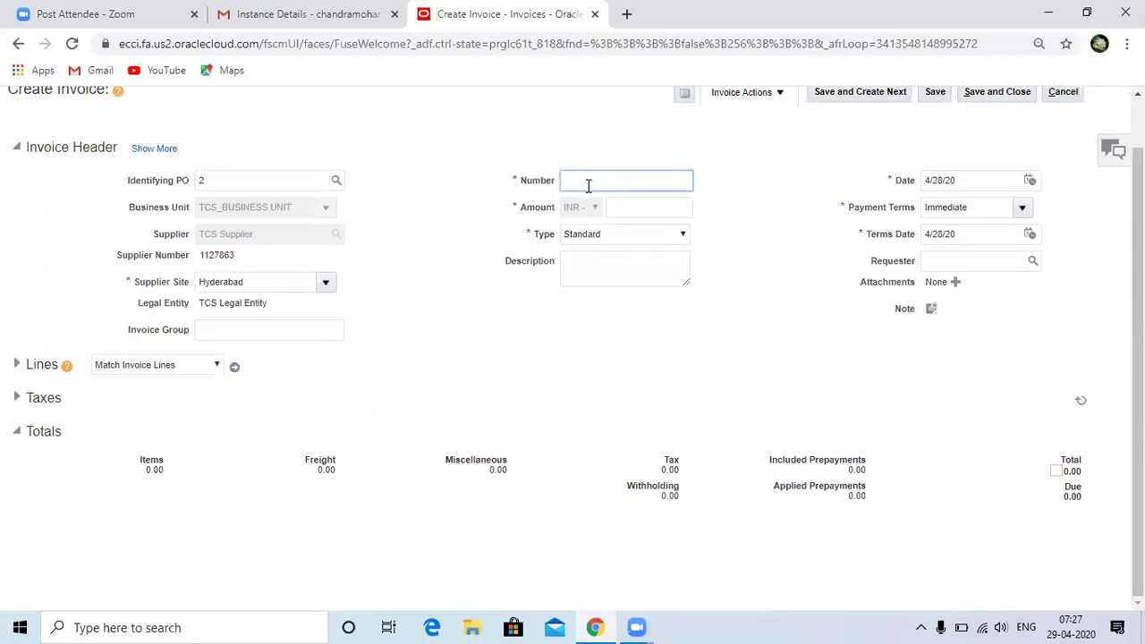
type("P")
type("O-")
type("AP")
key("BackSpace")
key("BackSpace")
type("PA1")
key("Tab")
type("4000")
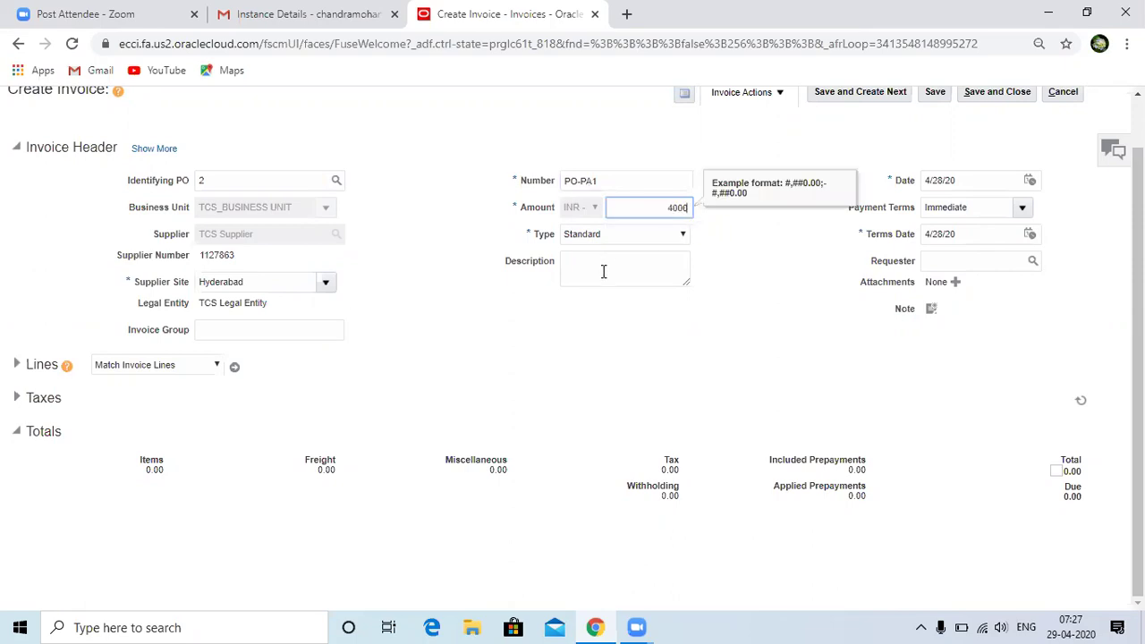
Set the invoice's requester to TCS.
left_click(602, 270)
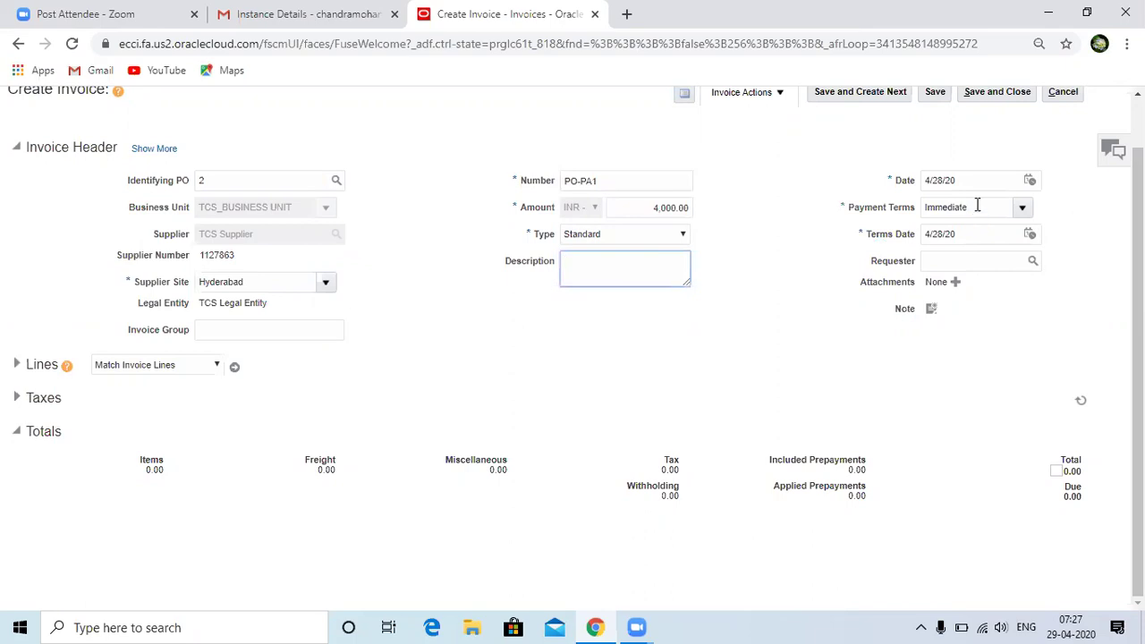
left_click(961, 258)
type("tcs")
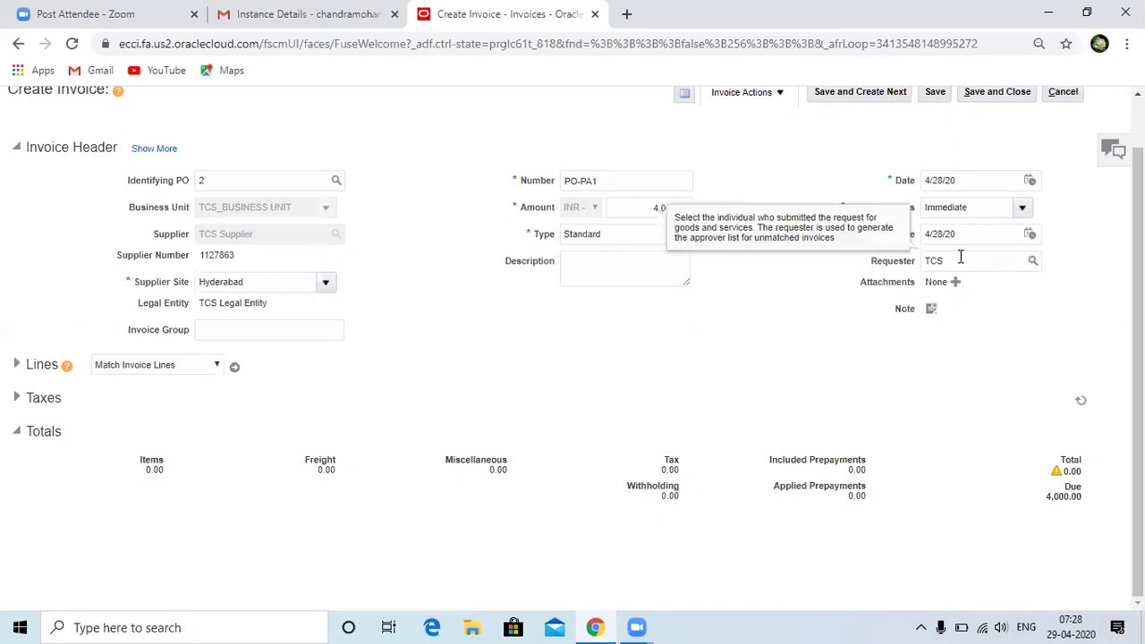
Match the invoice to line 1, schedule 1 of the identifying purchase order, for item PO-PA.
left_click(219, 366)
left_click(219, 366)
left_click(234, 367)
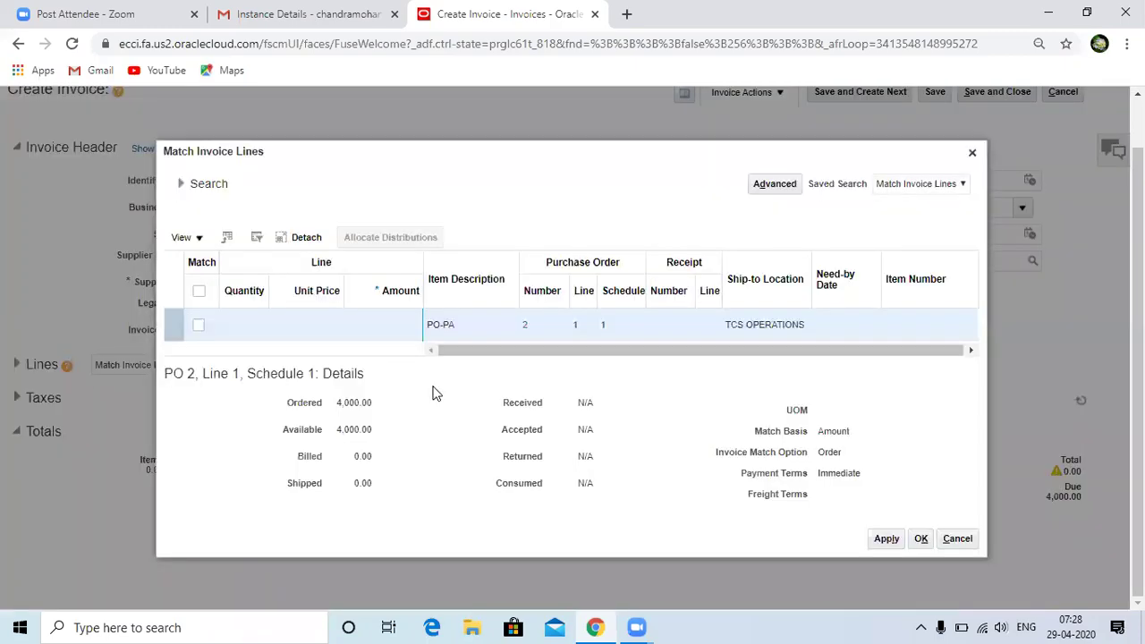
left_click(199, 326)
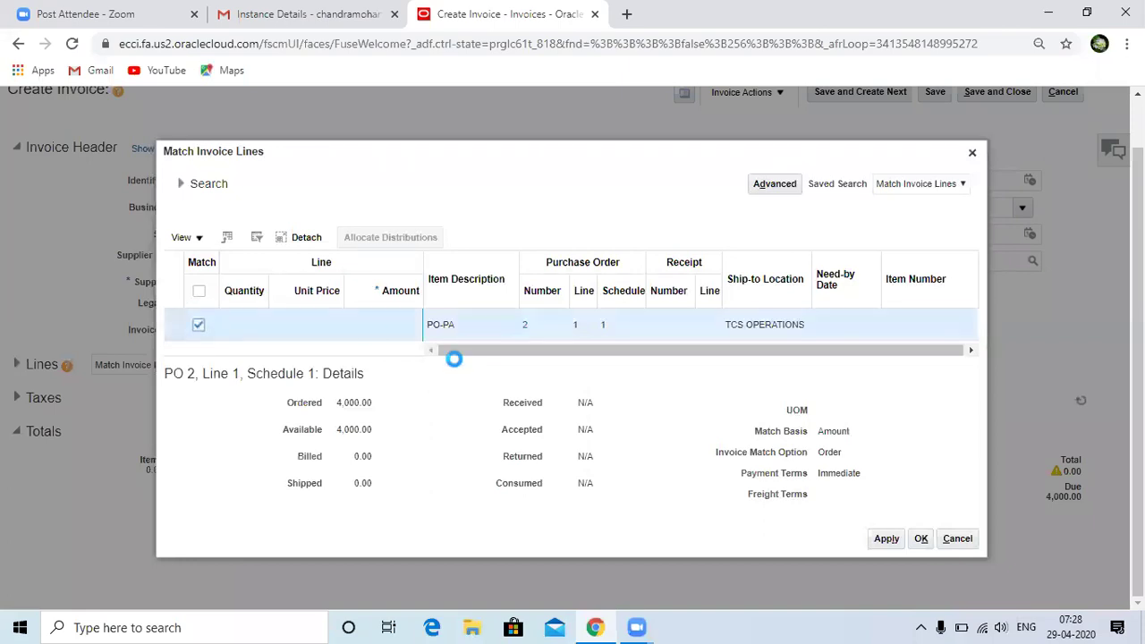
left_click(894, 541)
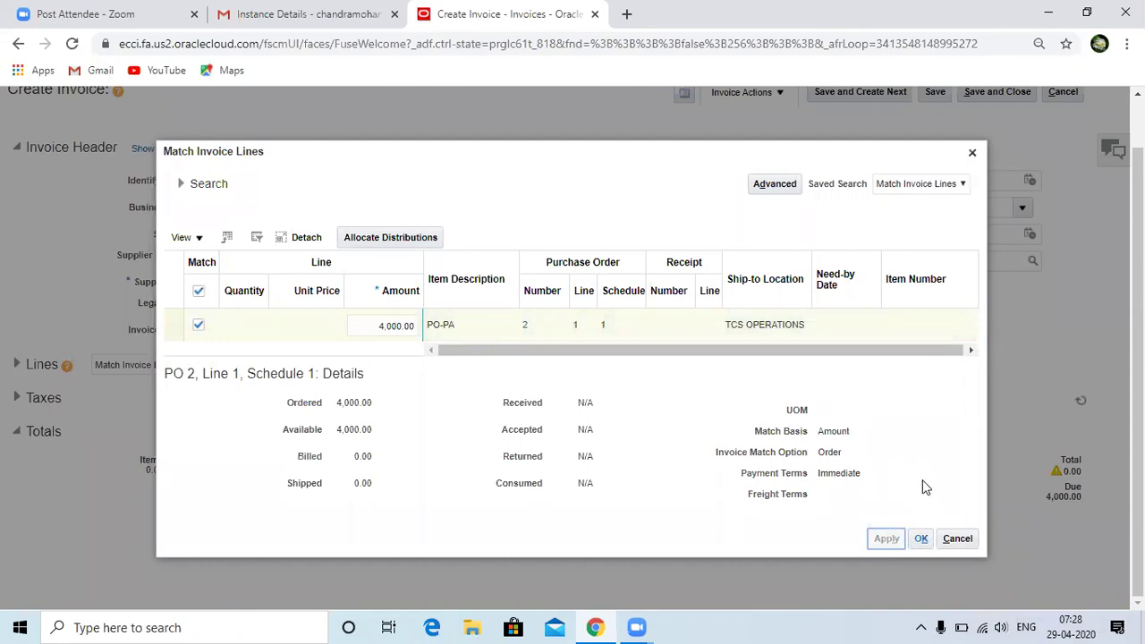
left_click(921, 540)
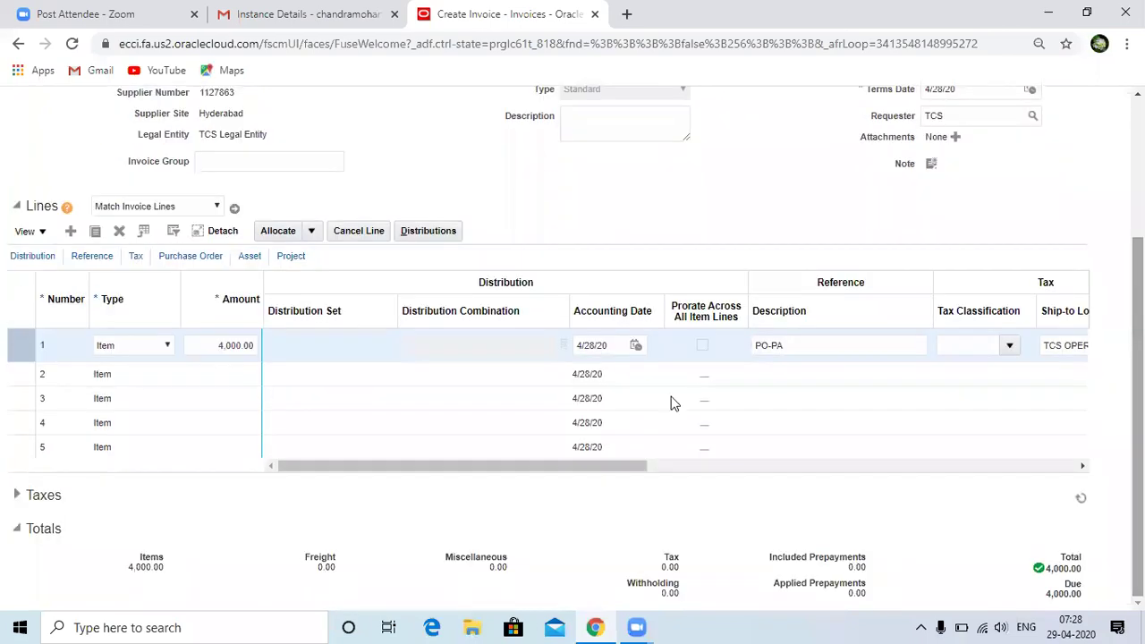
Review the project details in invoice line 1's distributions, and save and close the distributions.
left_click(209, 343)
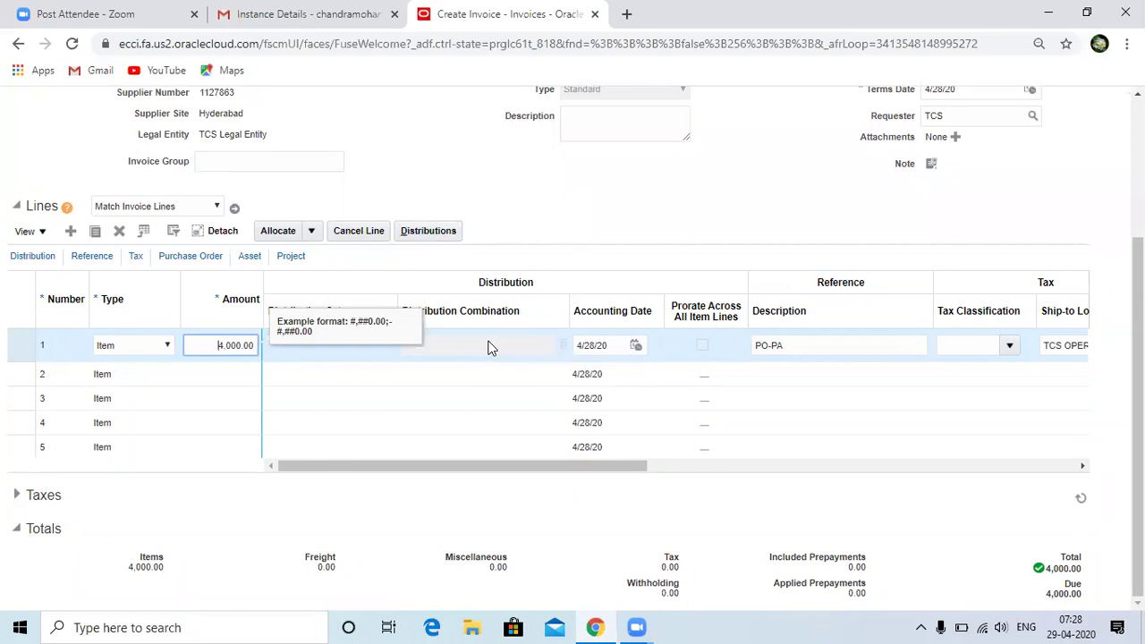
left_click(532, 271)
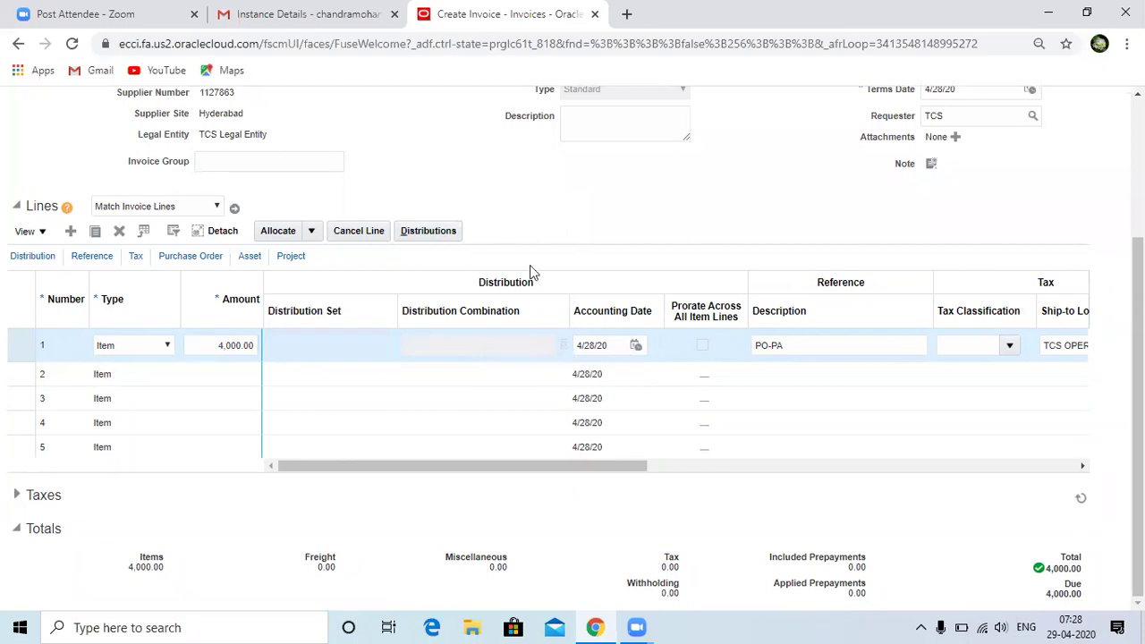
left_click(441, 234)
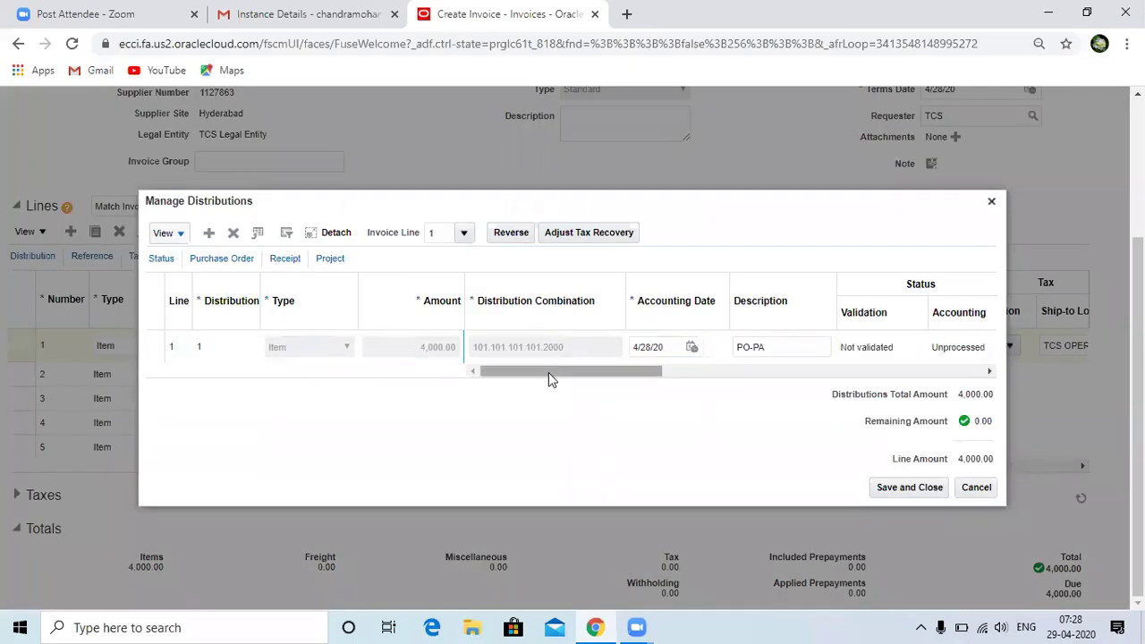
left_click_drag(548, 373, 828, 384)
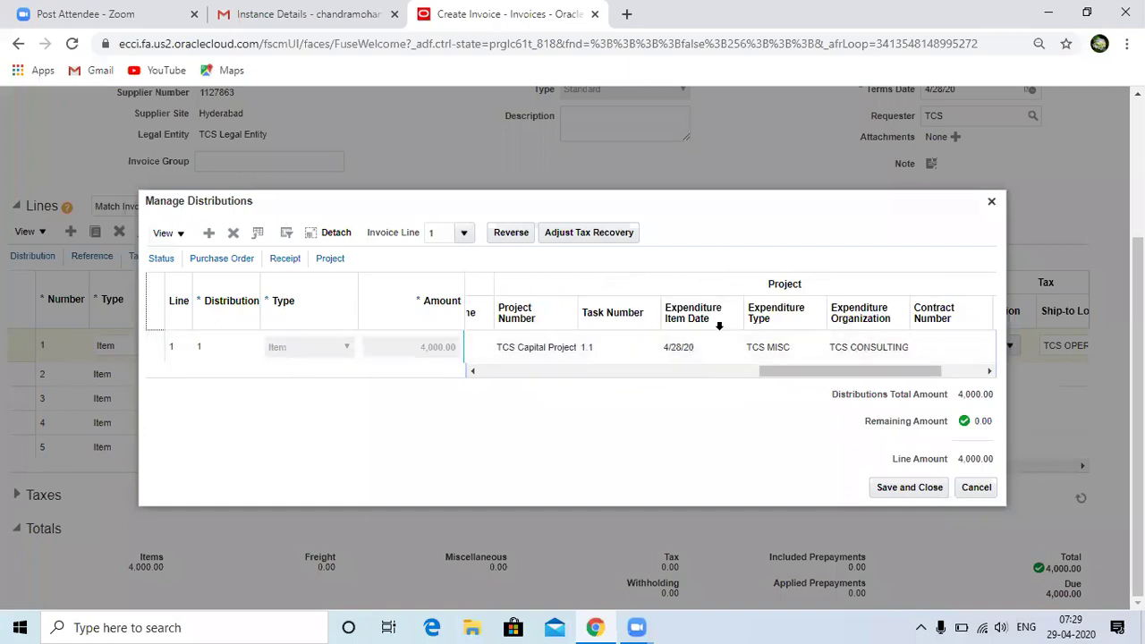
left_click(772, 347)
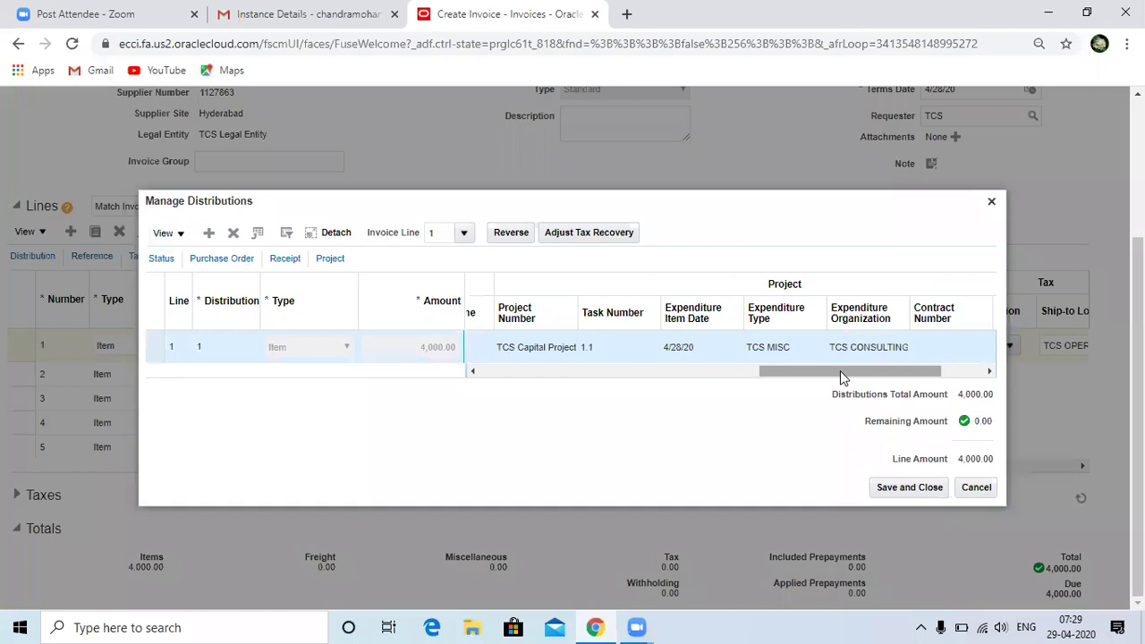
left_click(919, 489)
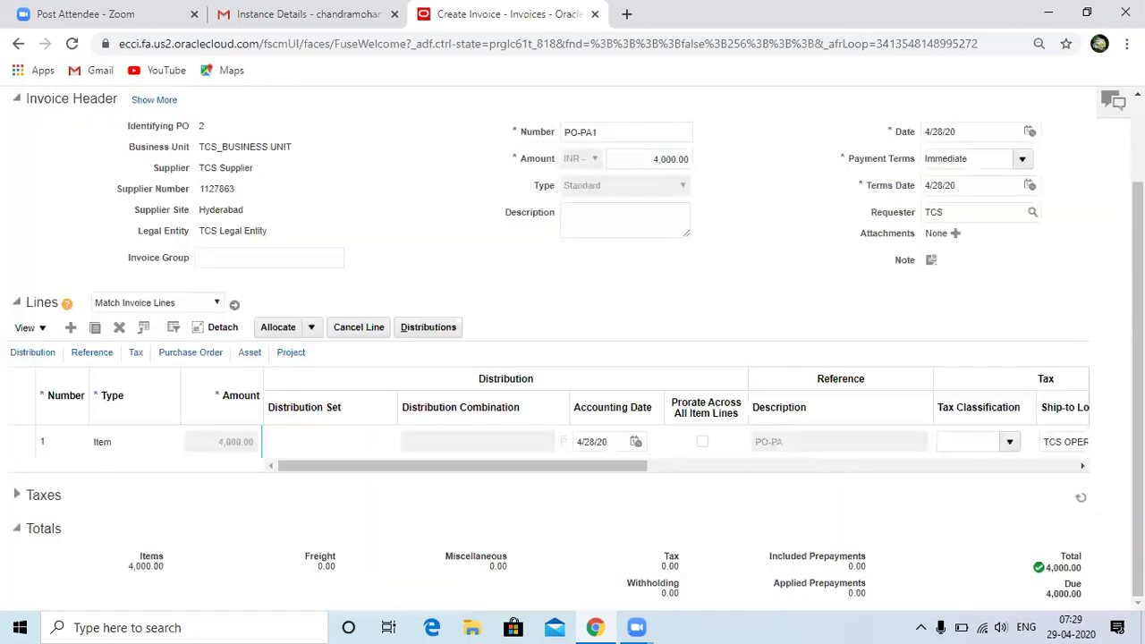
Validate invoice PO-PA1 and post it to the ledger.
scroll(1137, 358, "up", 1)
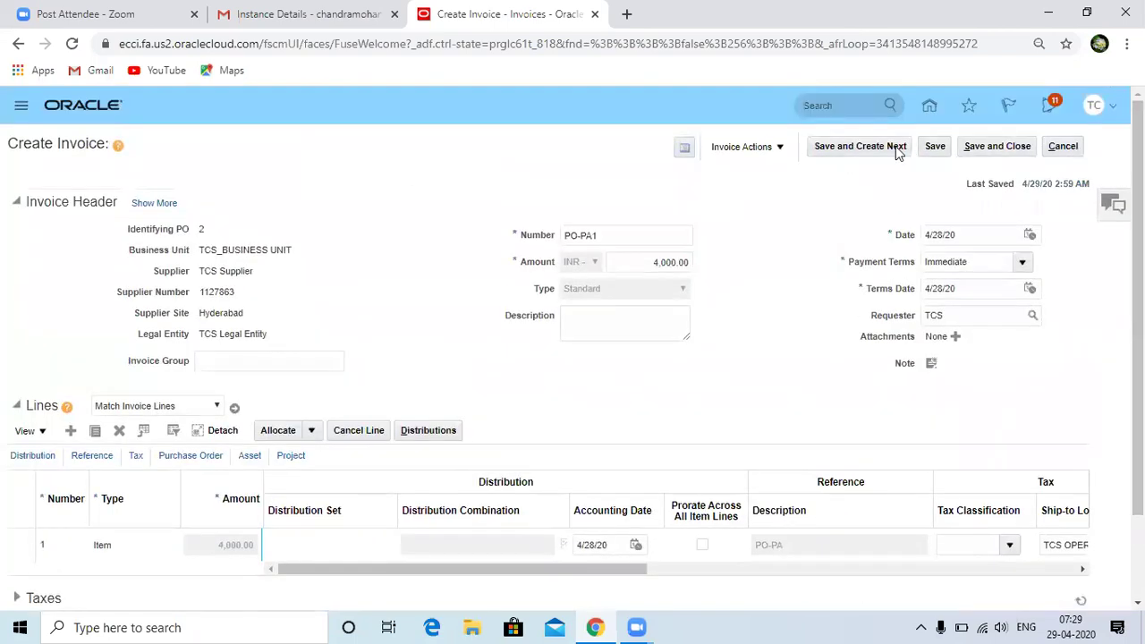
left_click(782, 148)
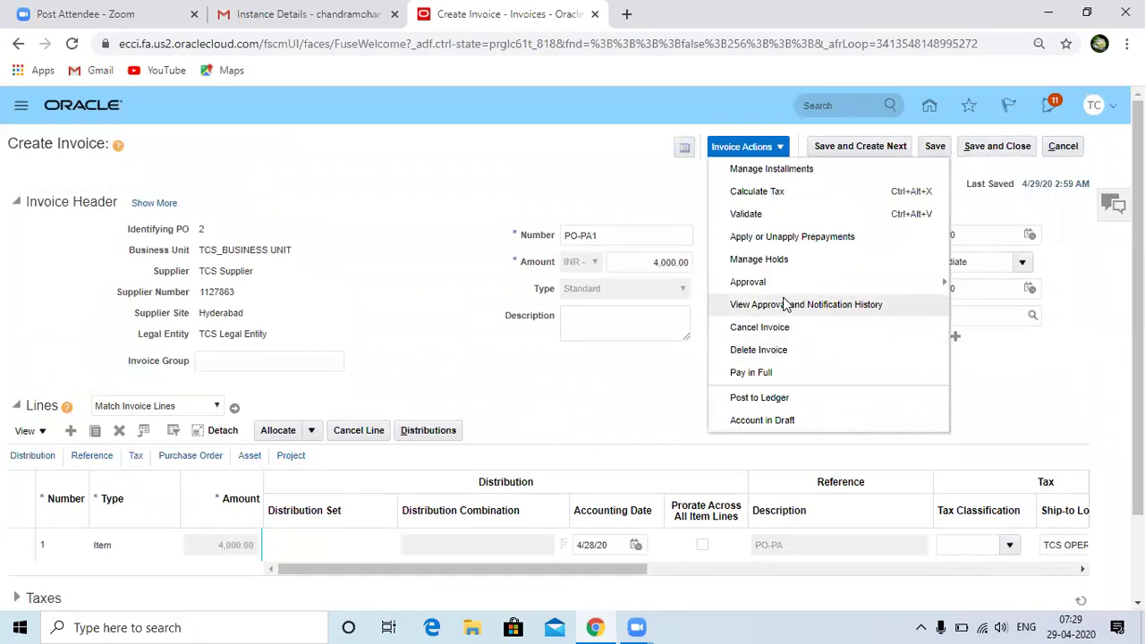
left_click(781, 218)
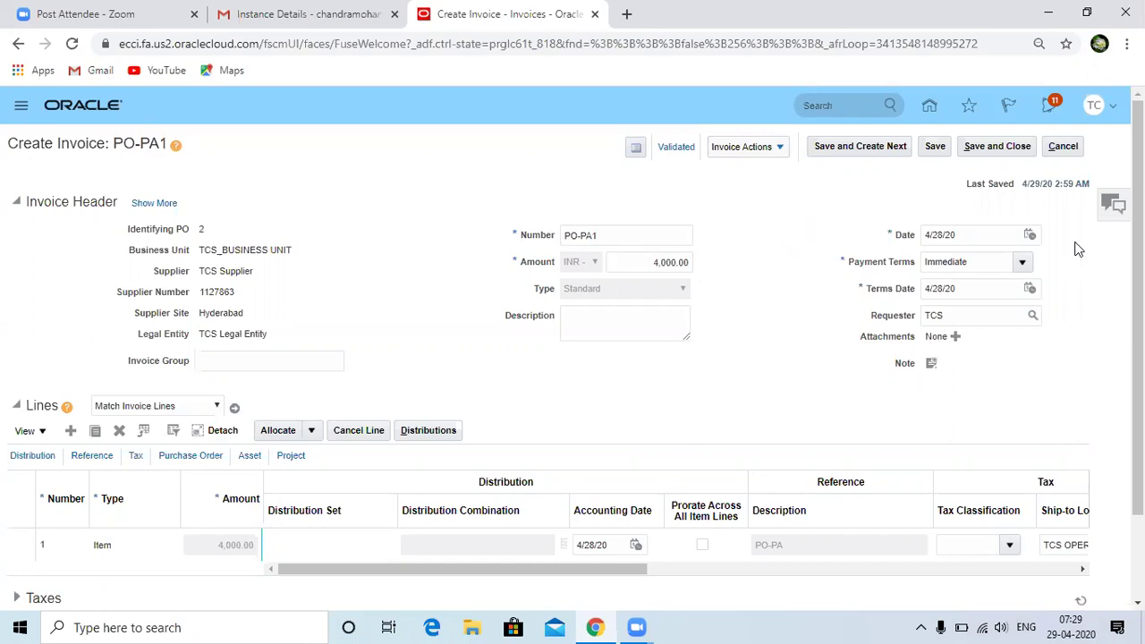
left_click(783, 148)
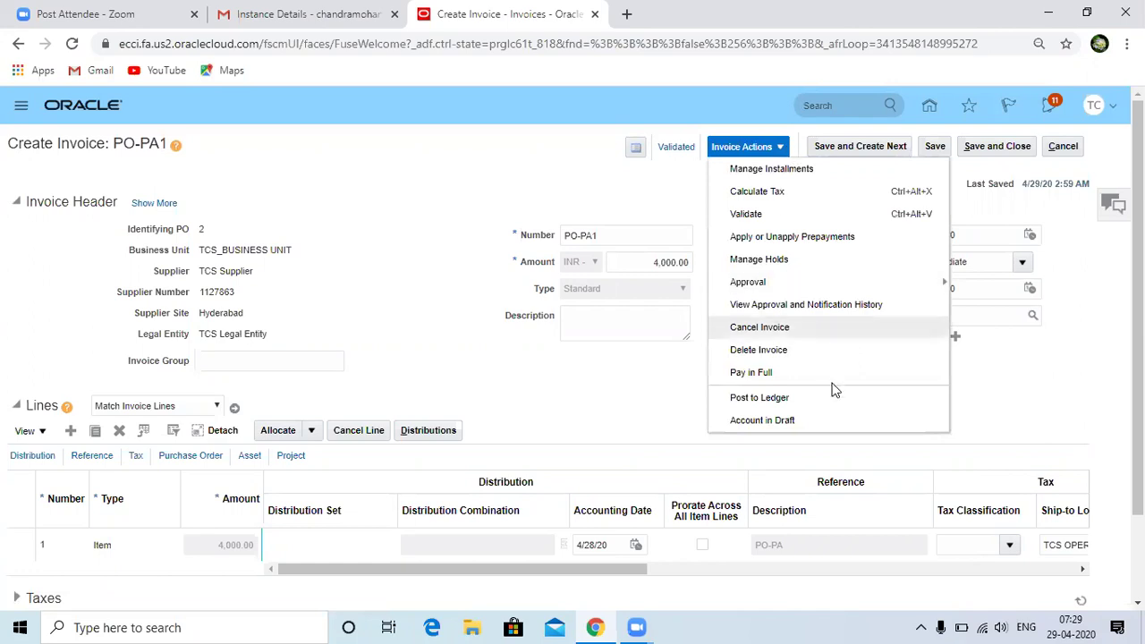
left_click(802, 399)
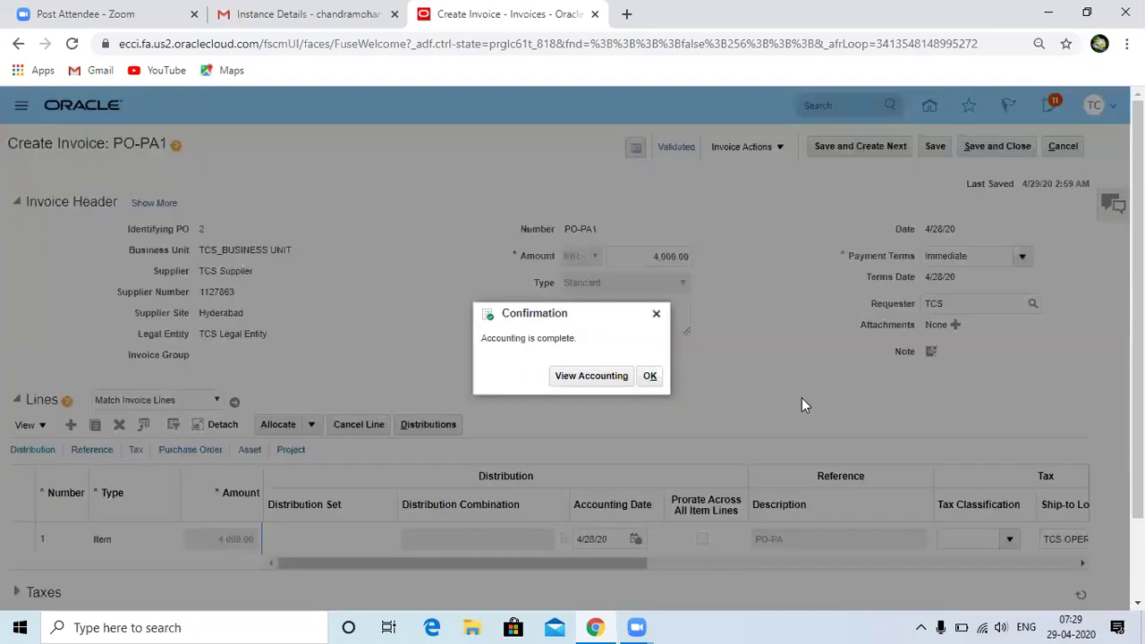
View the accounting lines of invoice PO-PA1, and save and close the invoice.
left_click(600, 377)
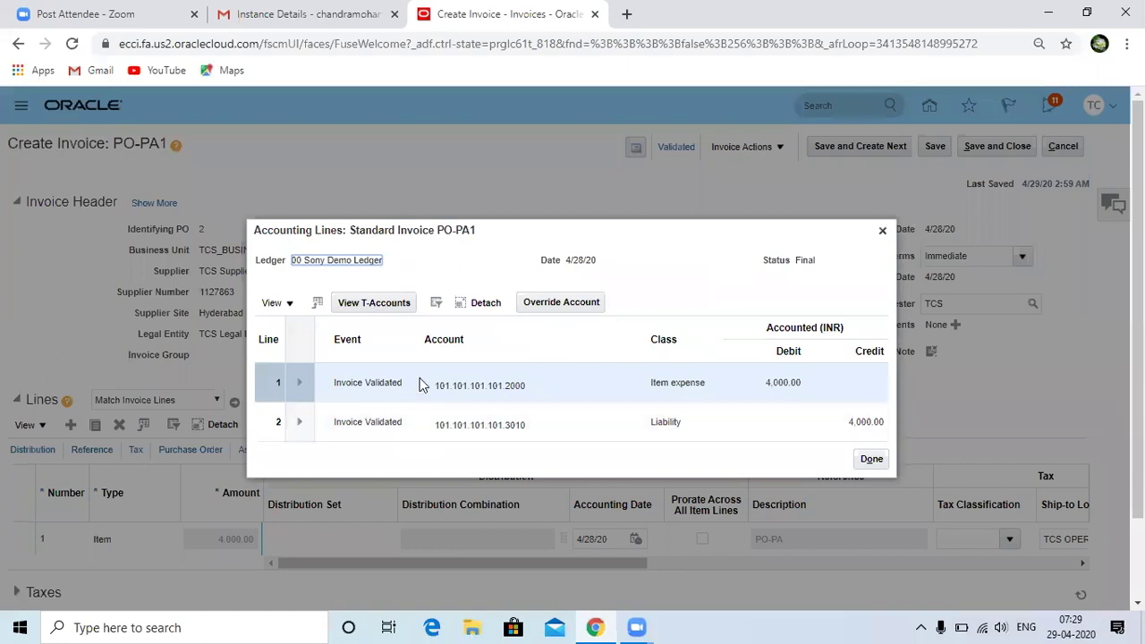
left_click(871, 461)
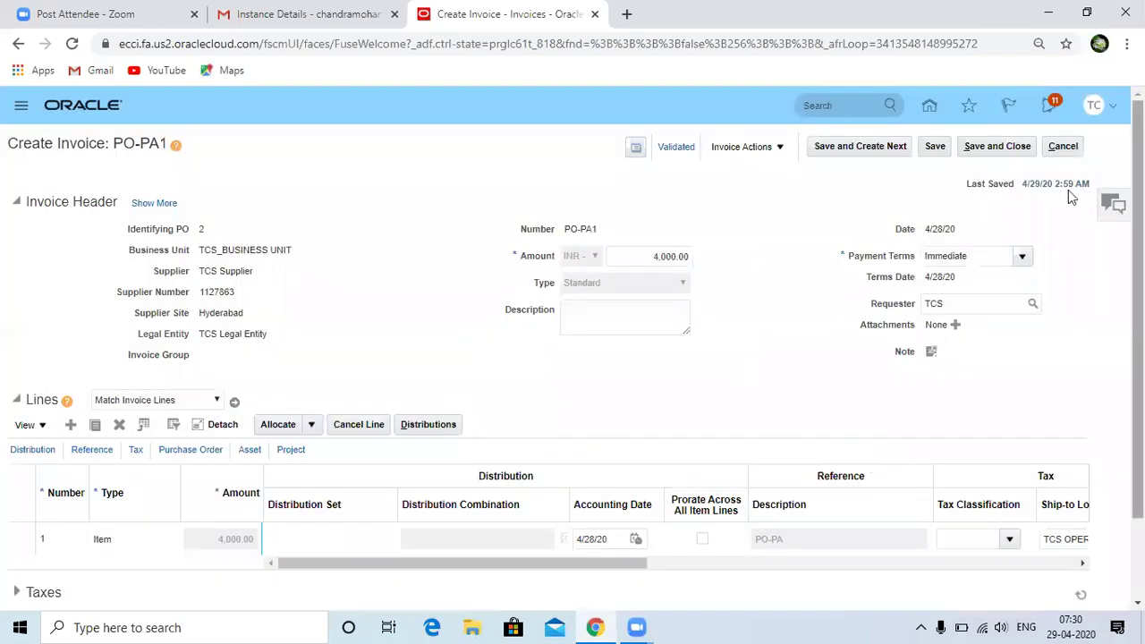
left_click(1014, 147)
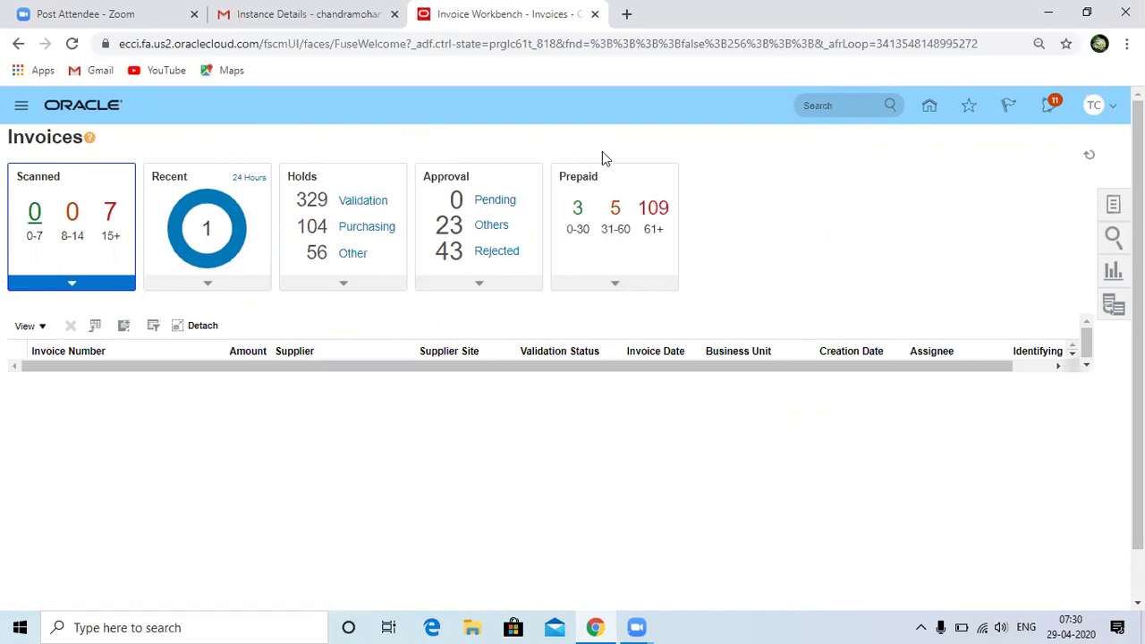
Go to the project Costs work area and open the Import Costs process.
left_click(545, 297)
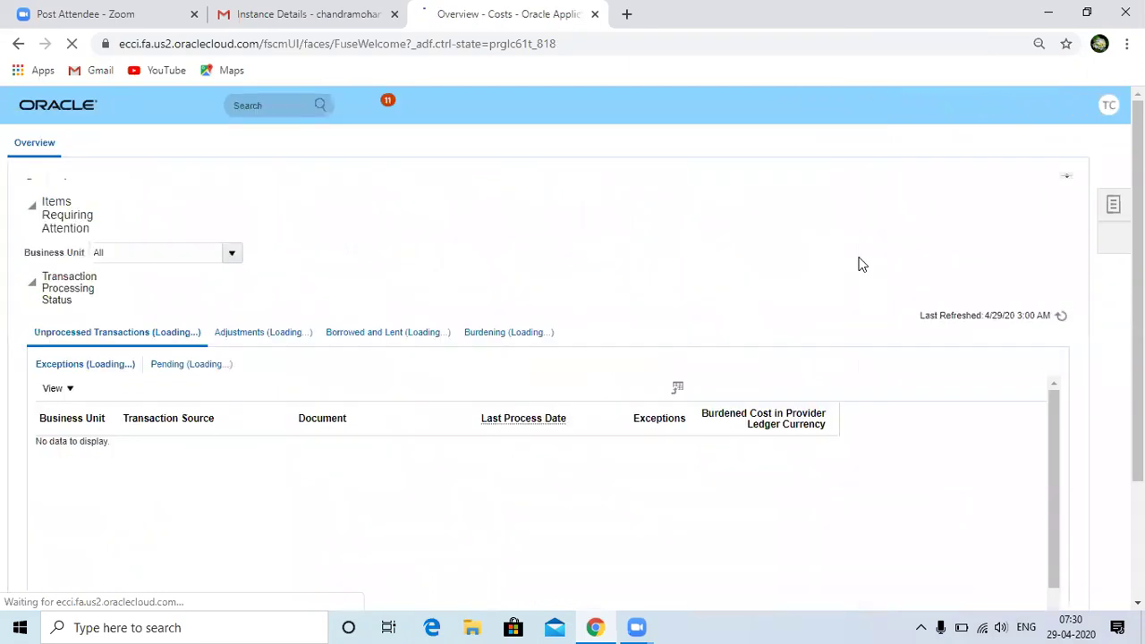
left_click(1115, 206)
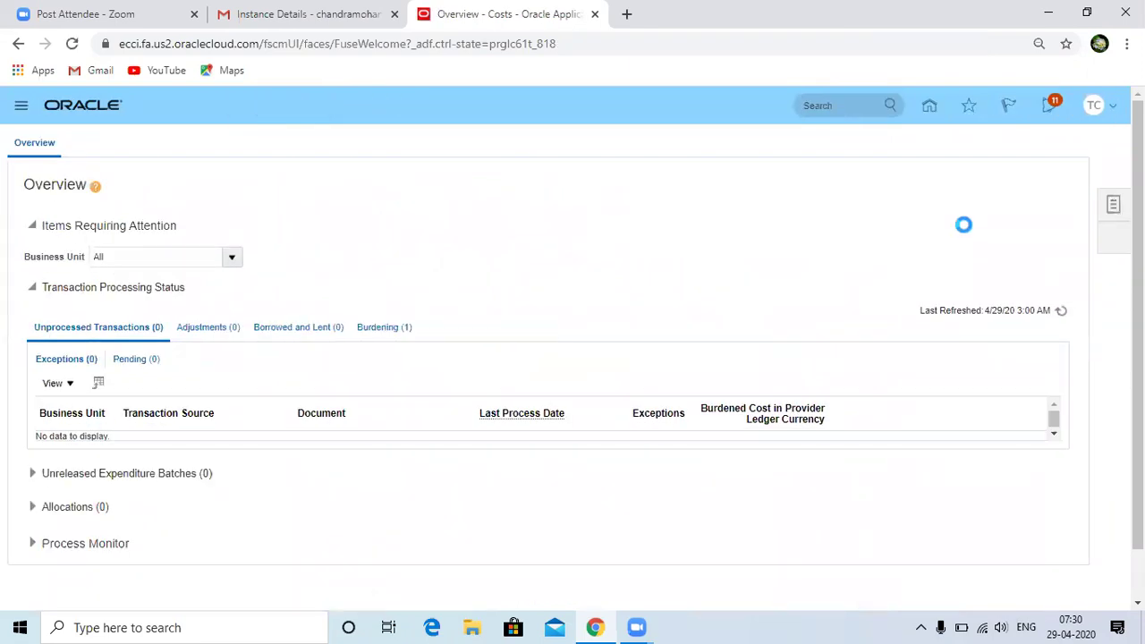
left_click(914, 230)
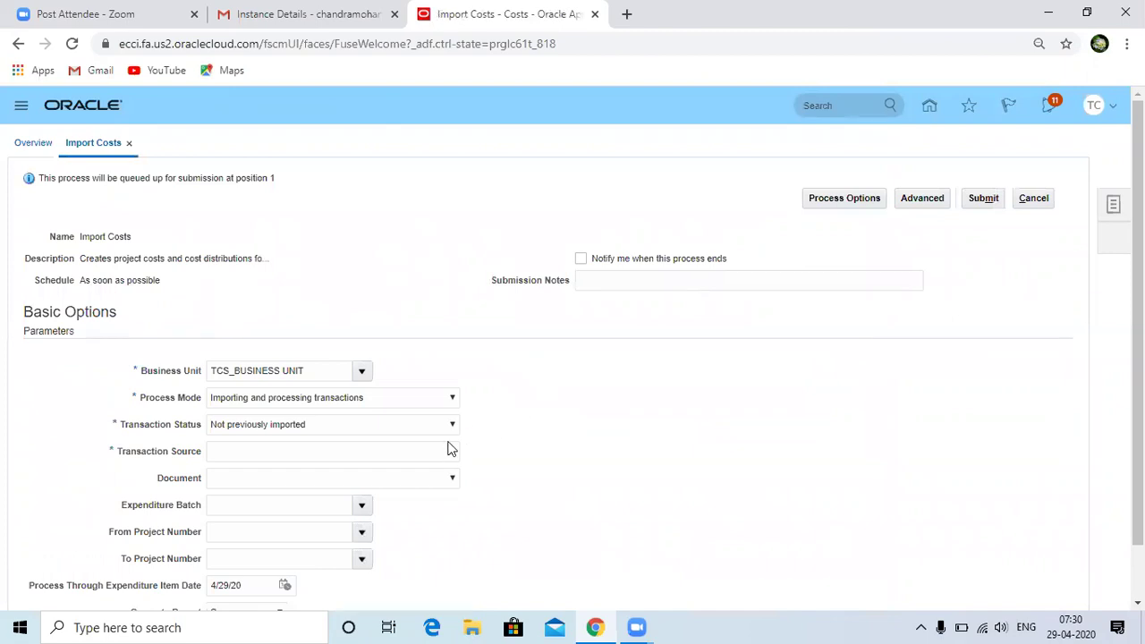
Submit Import Costs with transaction source Oracle Fusion Payables and document Supplier Invoice.
left_click(449, 449)
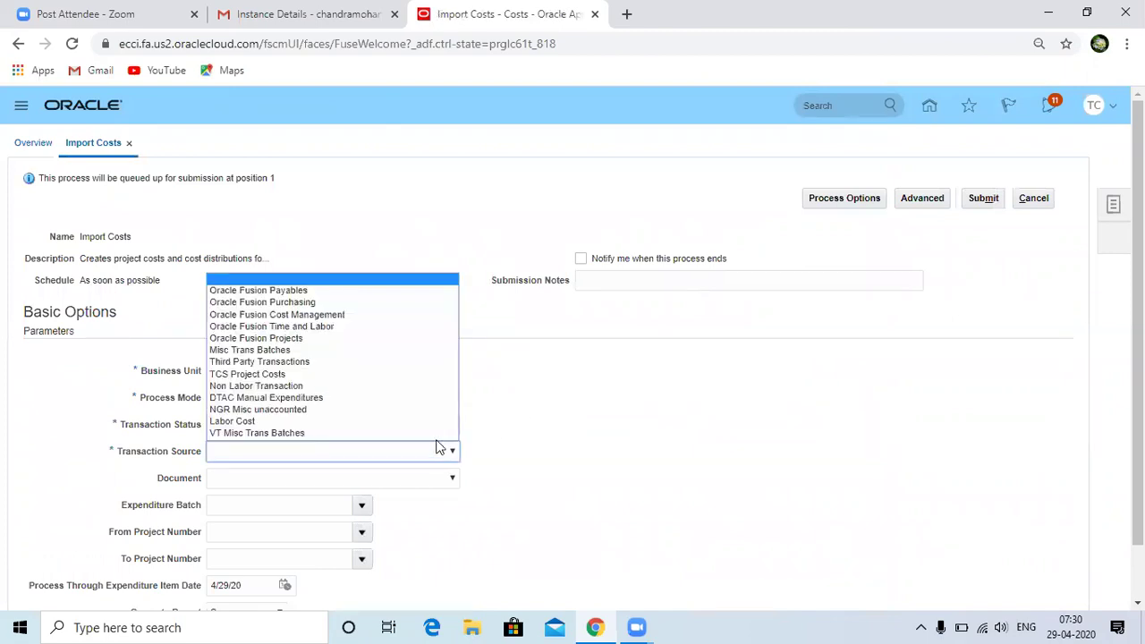
left_click(351, 295)
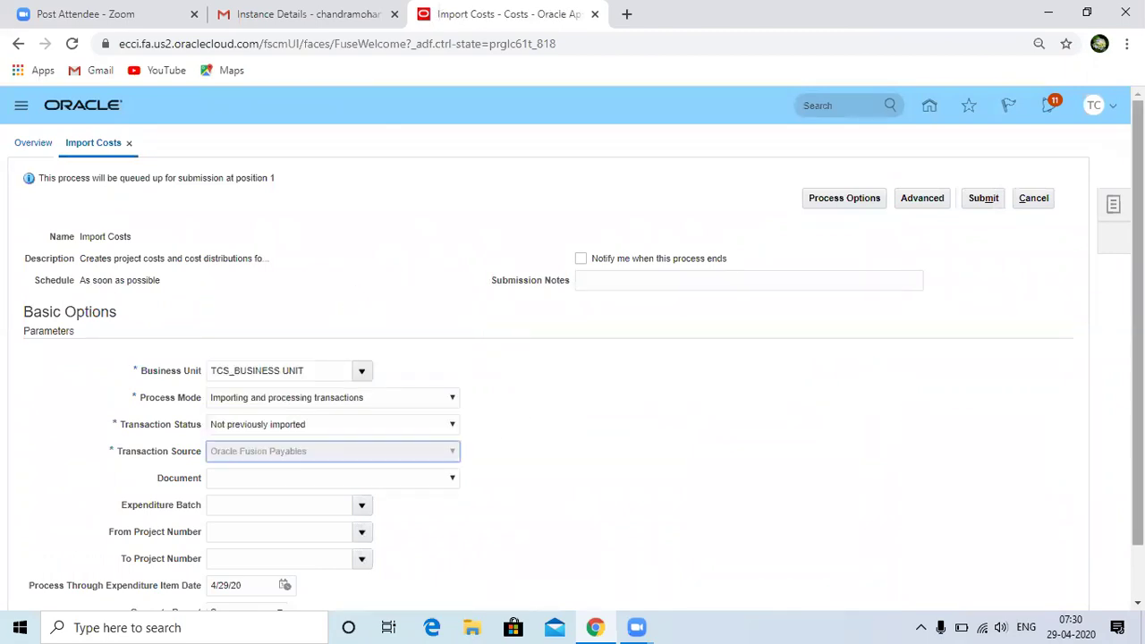
scroll(474, 429, "down", 1)
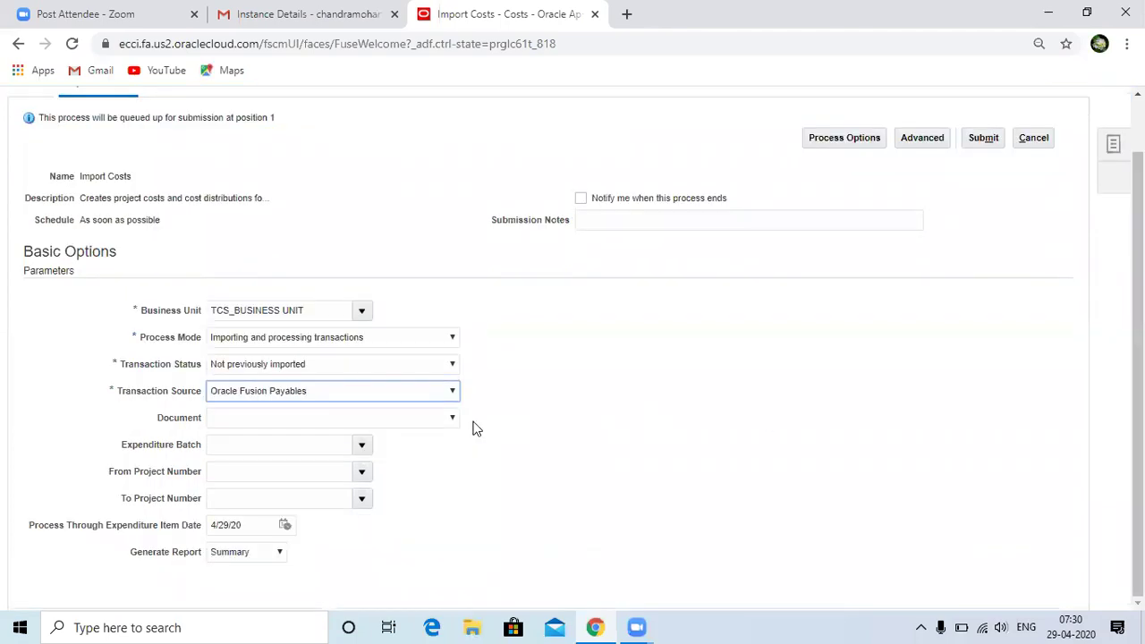
left_click(444, 419)
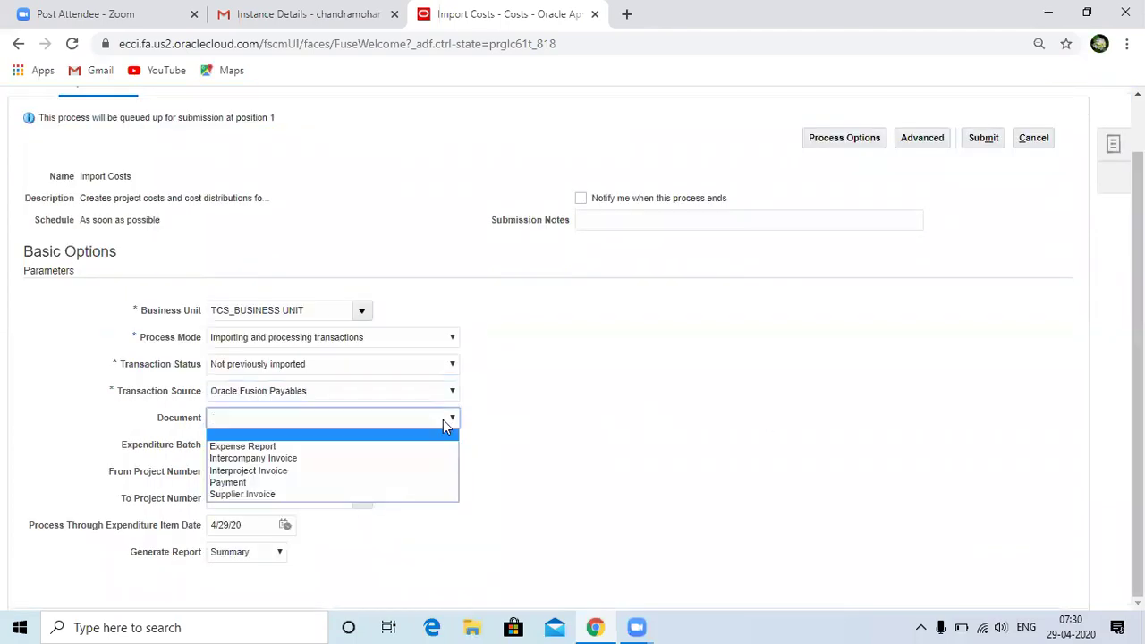
left_click(355, 495)
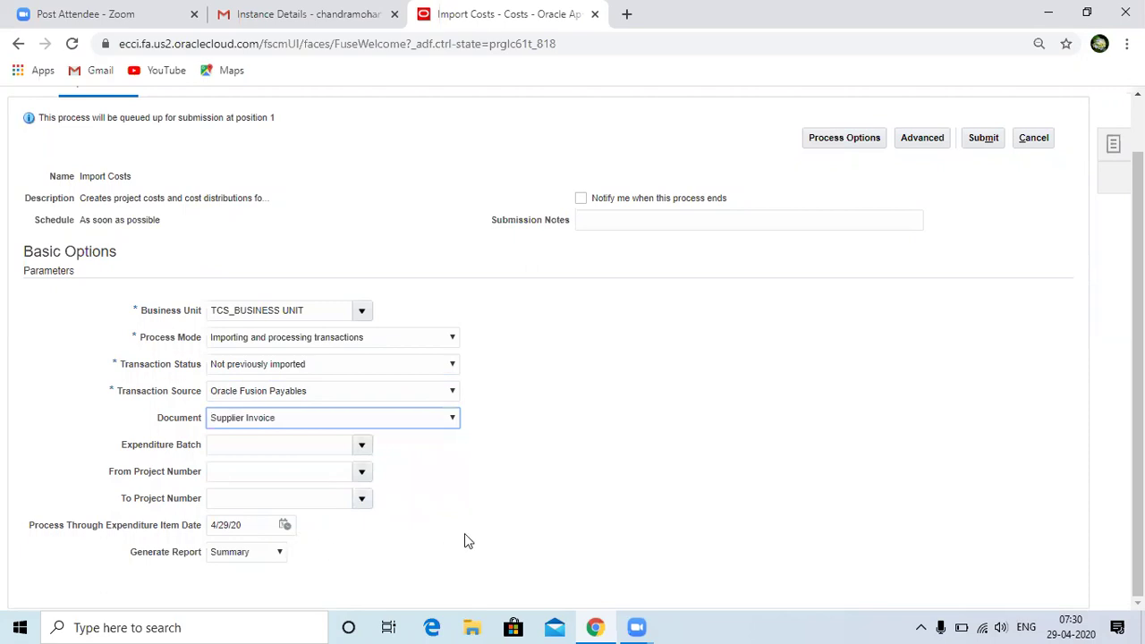
left_click(983, 138)
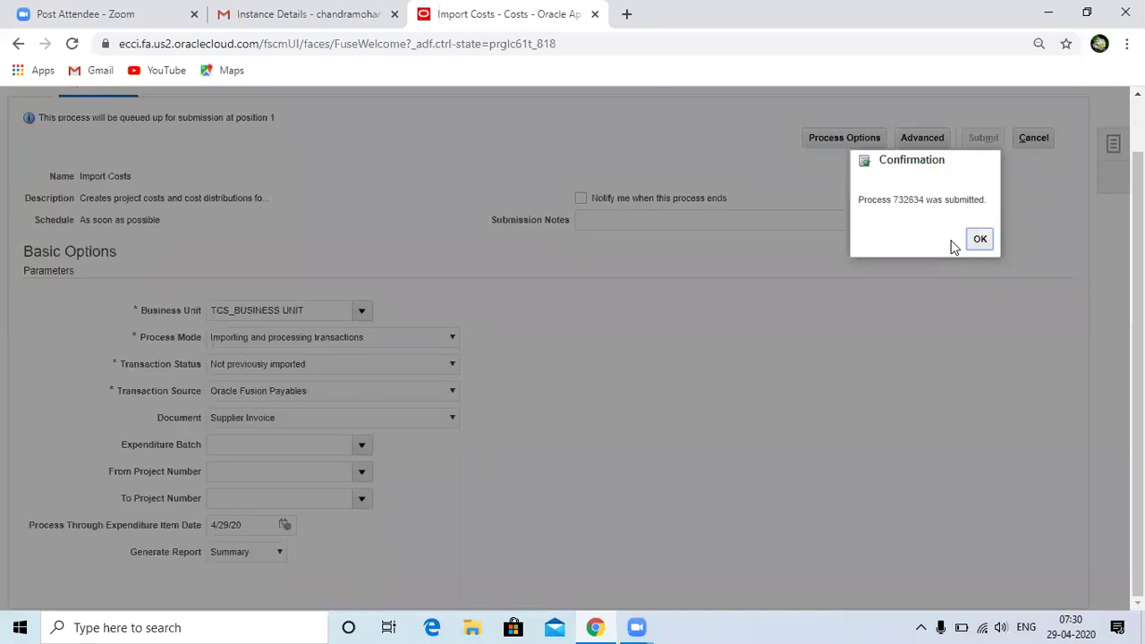
left_click(980, 240)
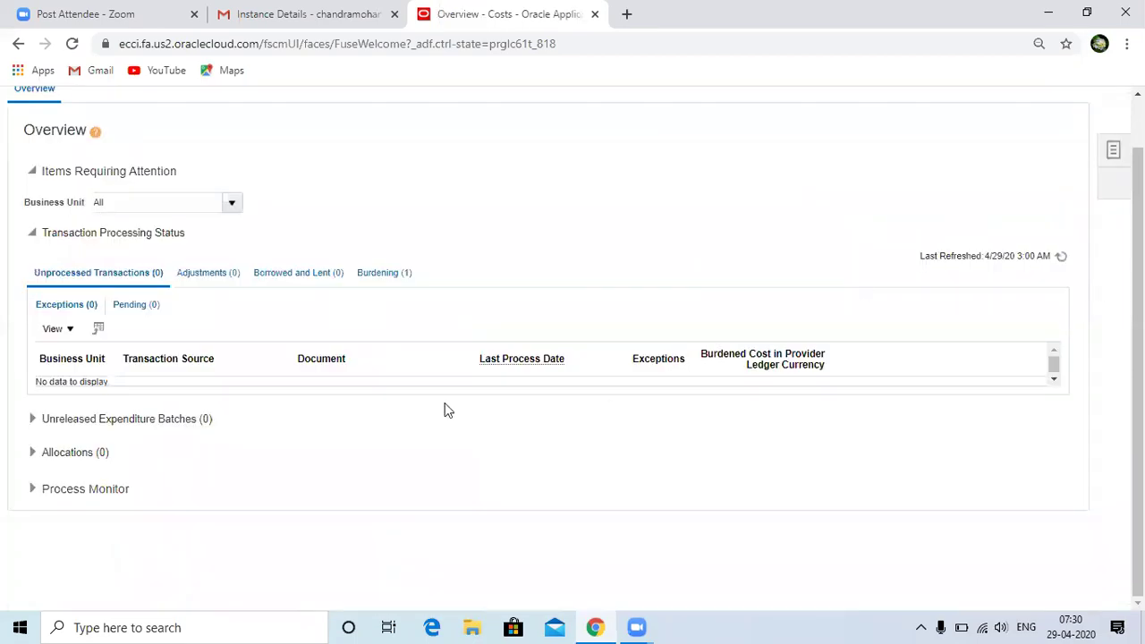
Monitor the submitted Import Costs process, refreshing its status until it finishes.
left_click(36, 490)
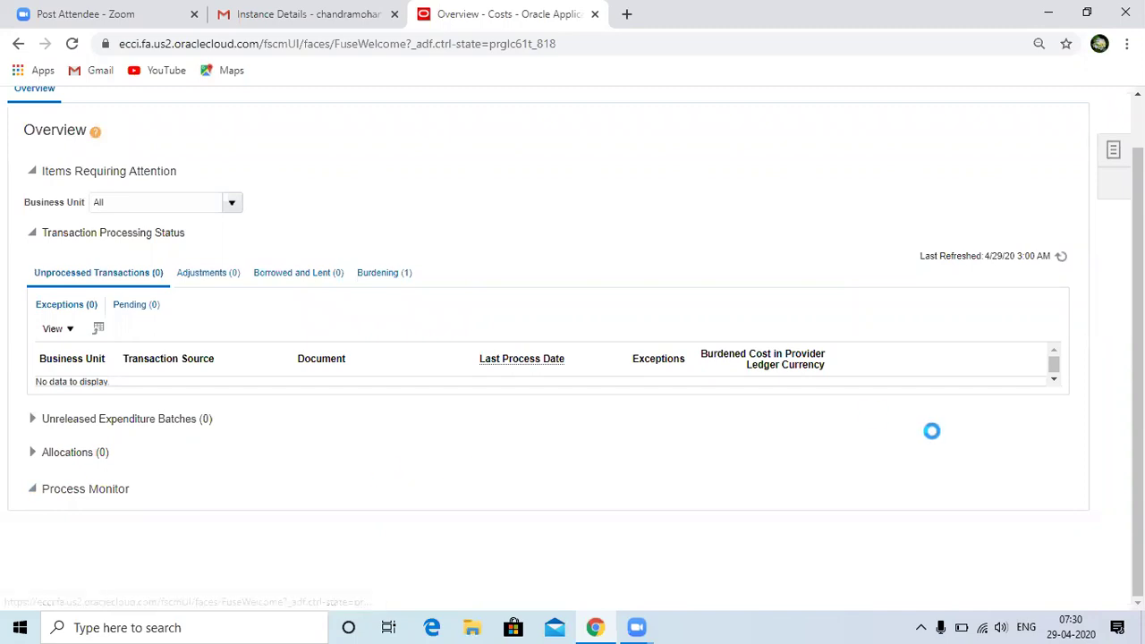
scroll(1138, 358, "down", 1)
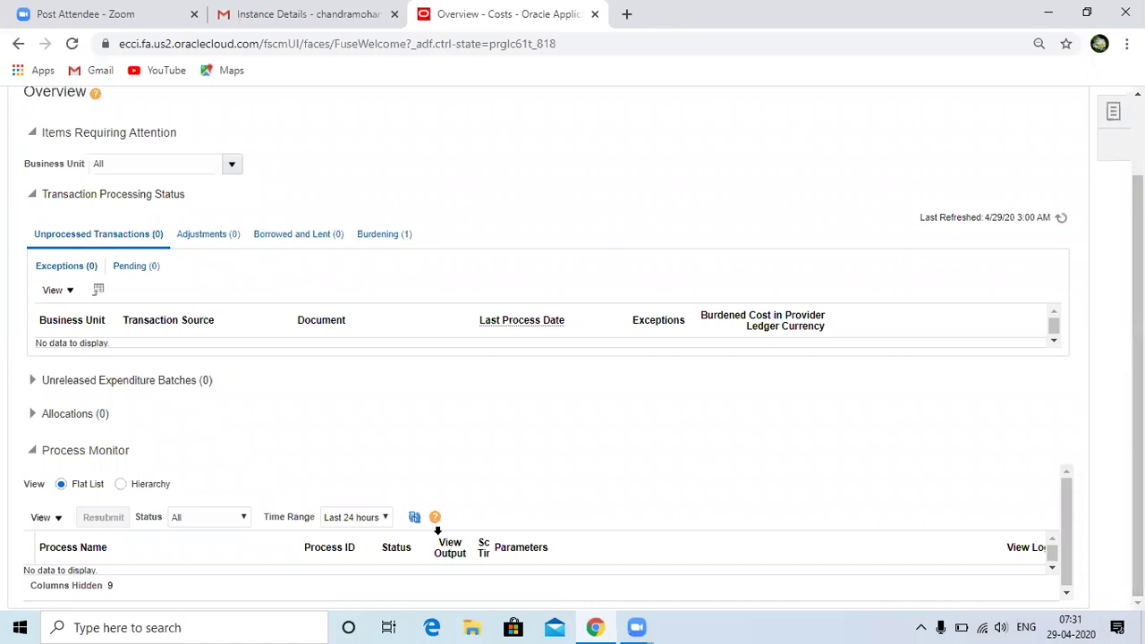
left_click(416, 518)
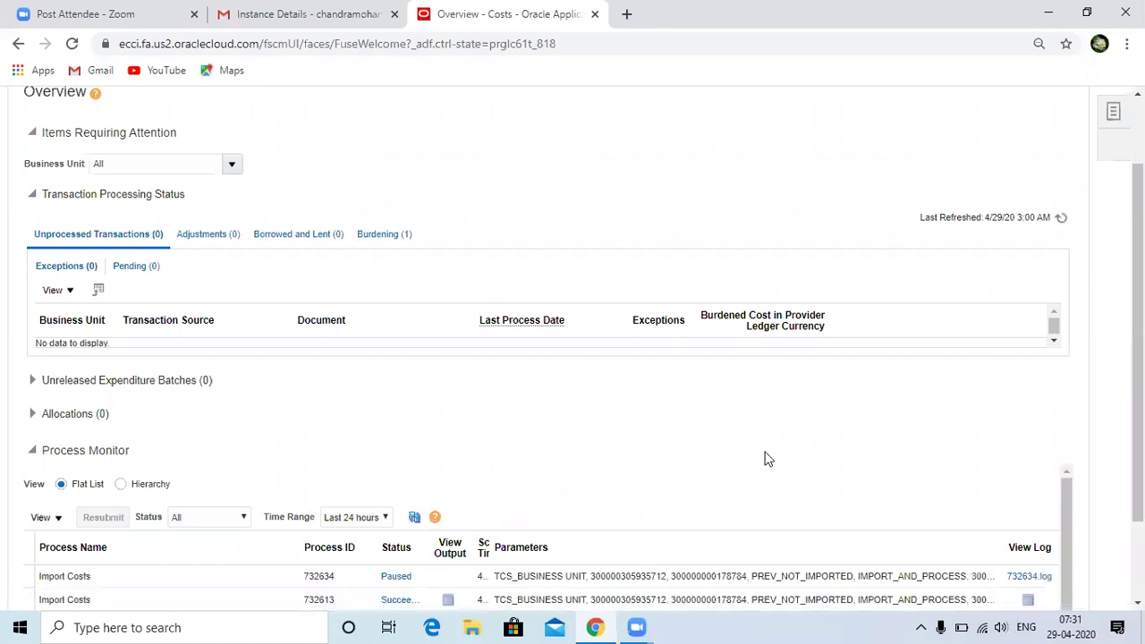
left_click(414, 517)
left_click(414, 521)
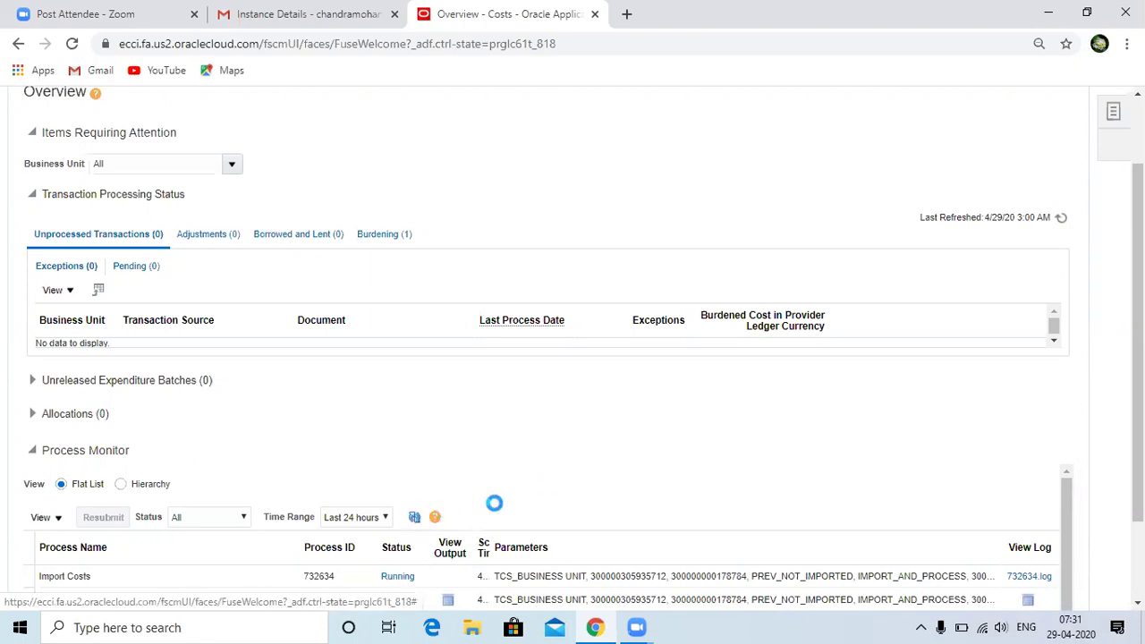
left_click(413, 522)
left_click(414, 521)
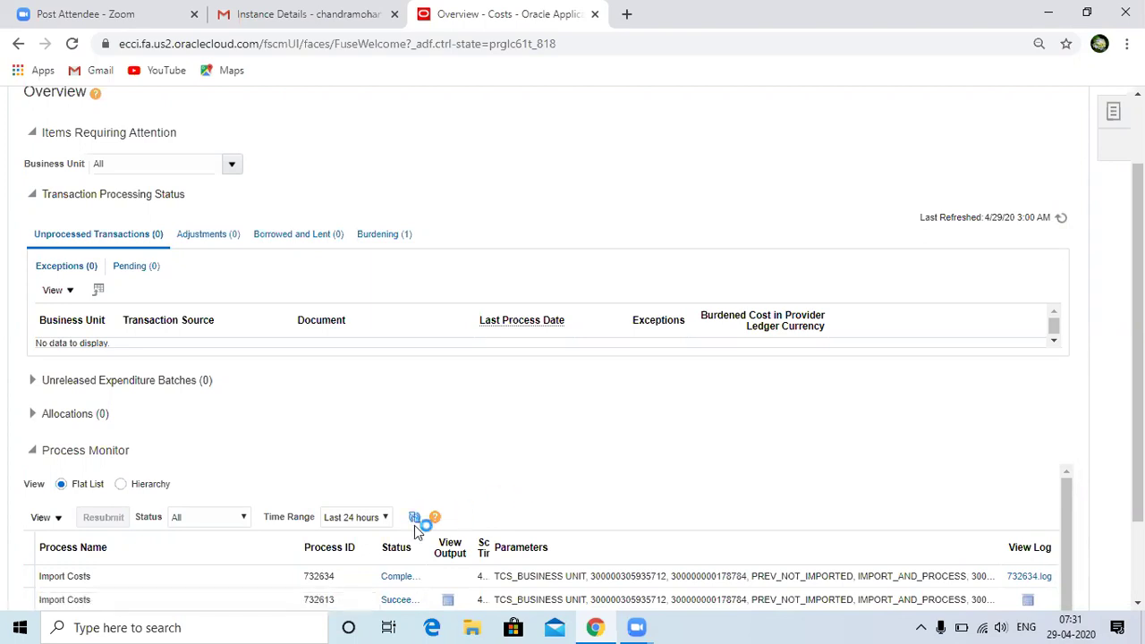
left_click(414, 520)
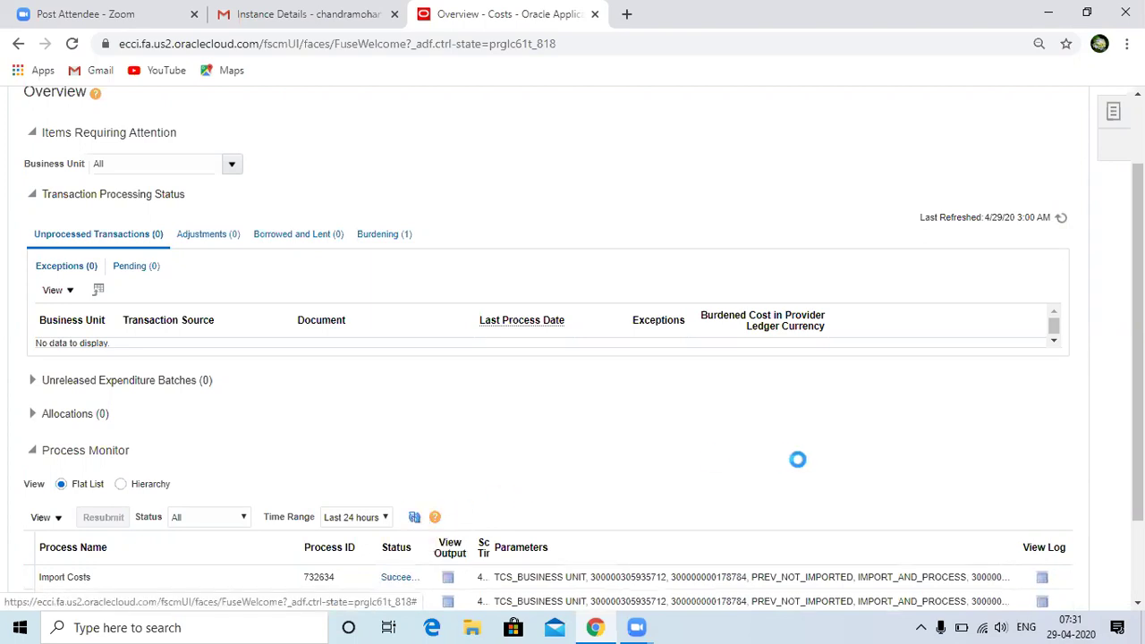
scroll(572, 349, "down", 2)
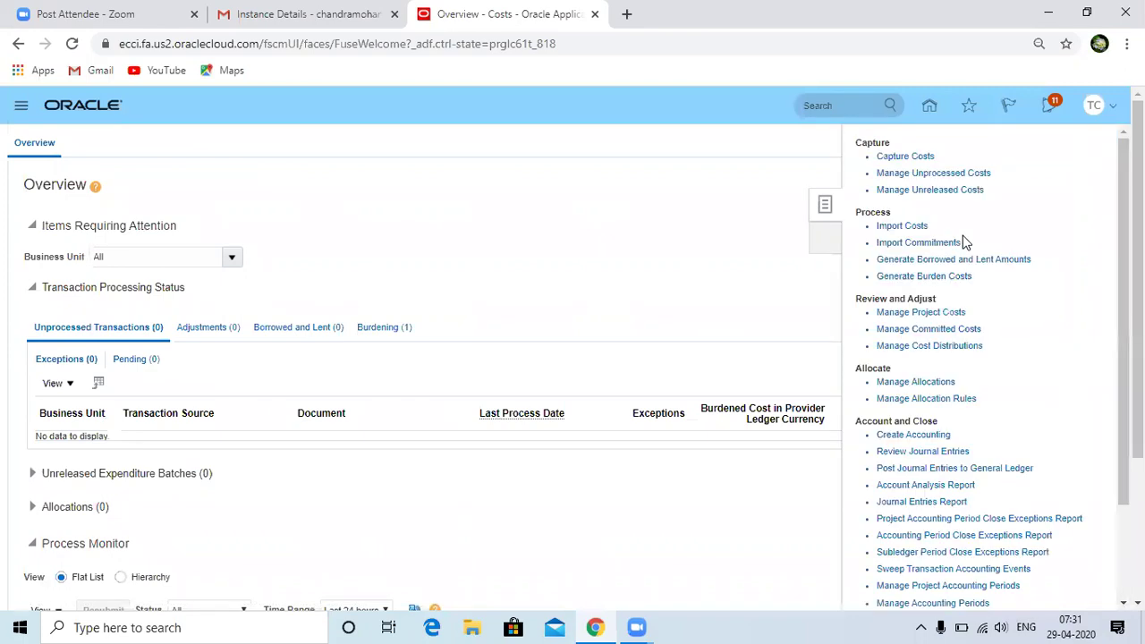
Open Manage Project Costs and search for the expenditure items of project number TCS Capital Project.
left_click(937, 315)
left_click(235, 324)
left_click(209, 358)
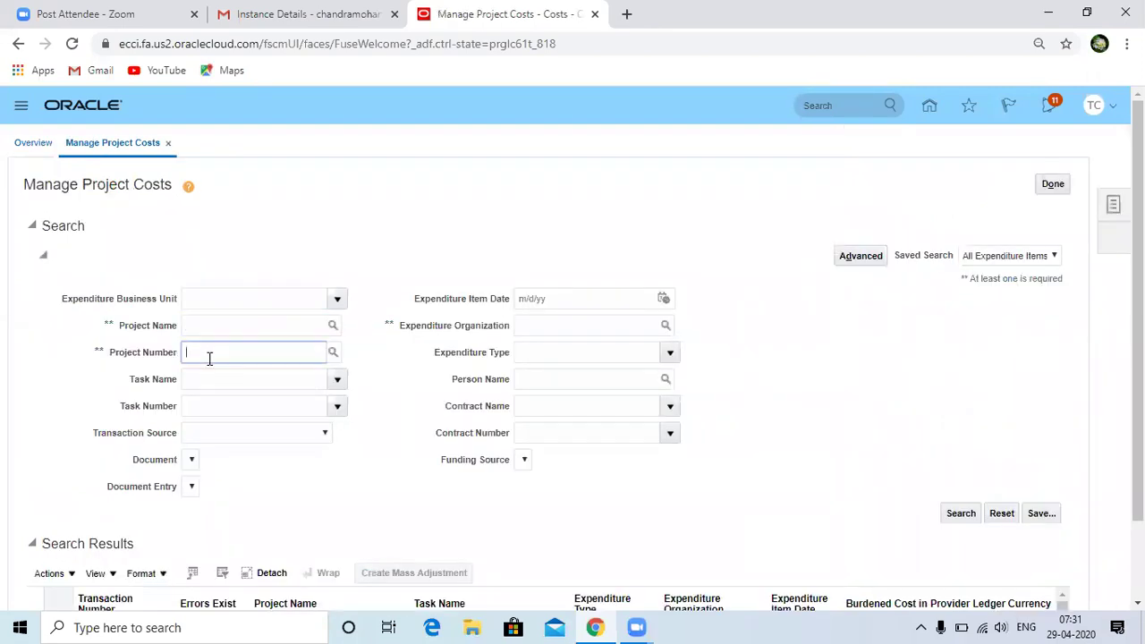
type("tcs")
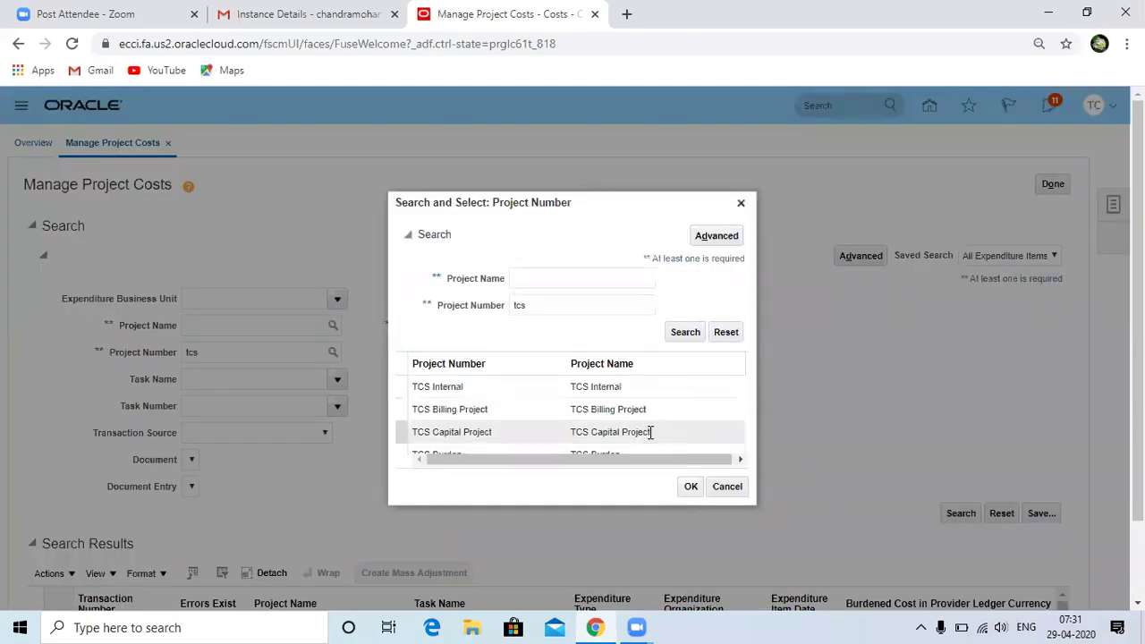
left_click(631, 432)
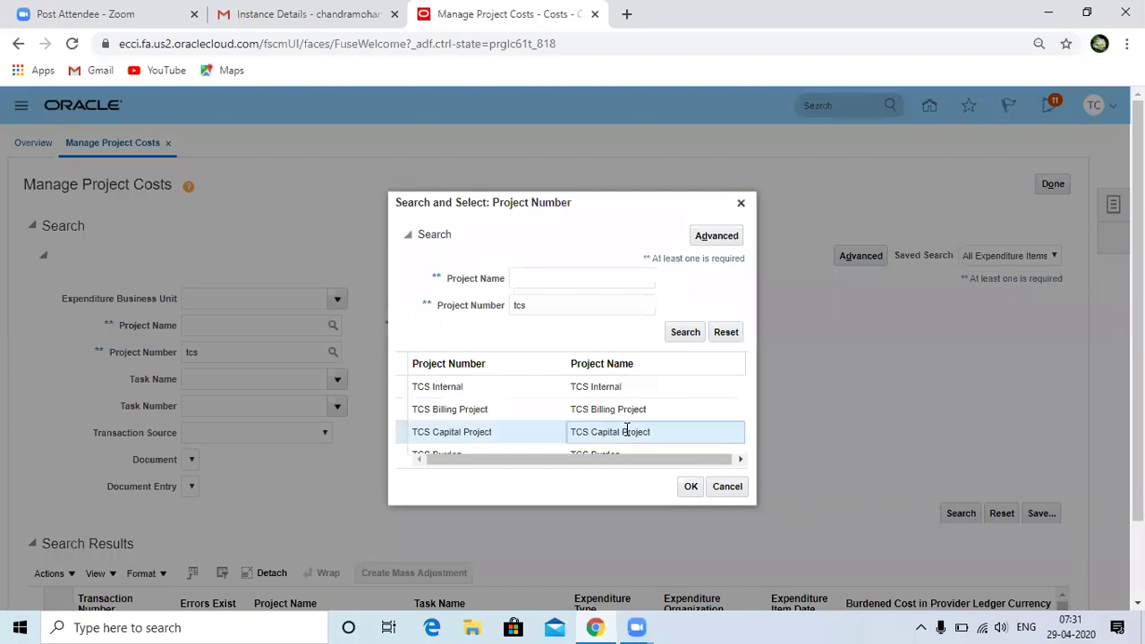
left_click(689, 487)
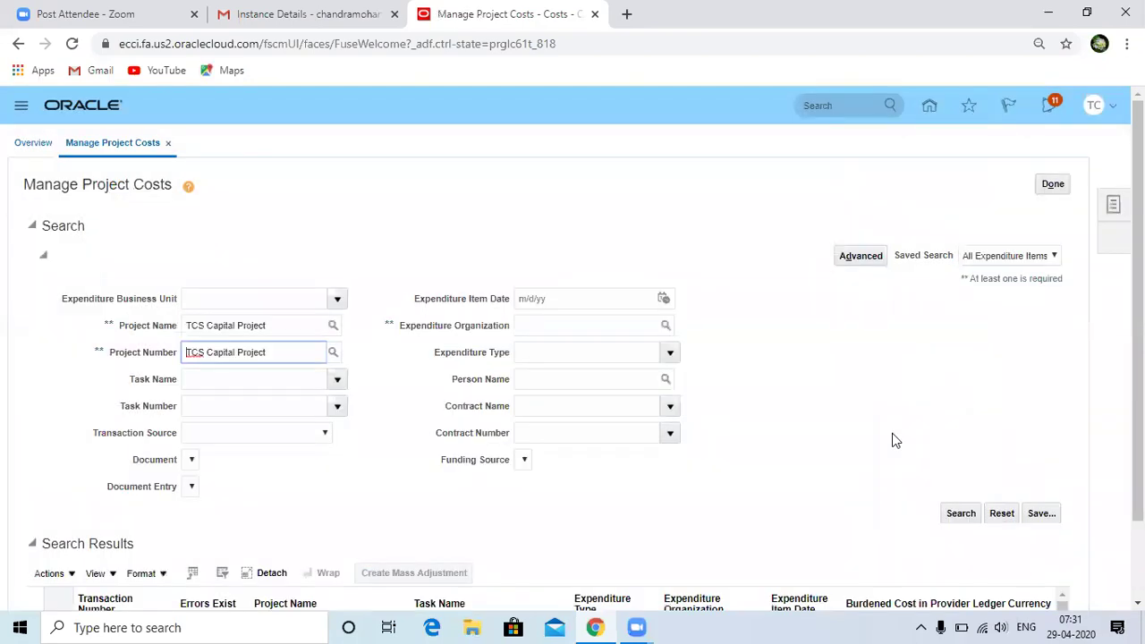
left_click(948, 511)
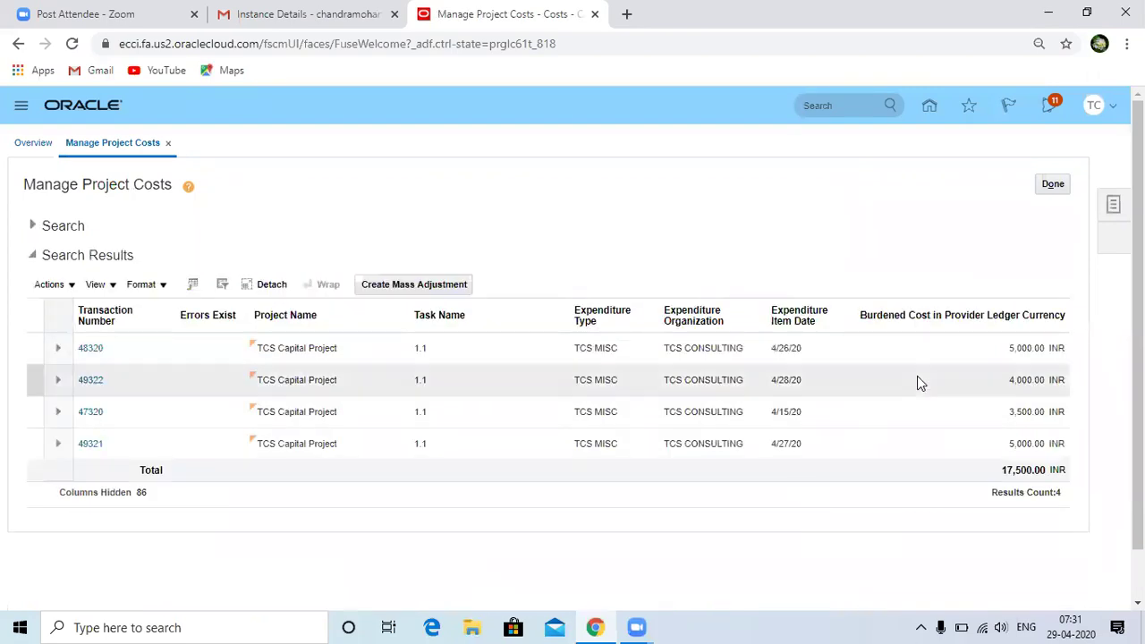
Open the details of expenditure item 49322, dated 4/28/20, and dismiss the error message.
left_click(914, 383)
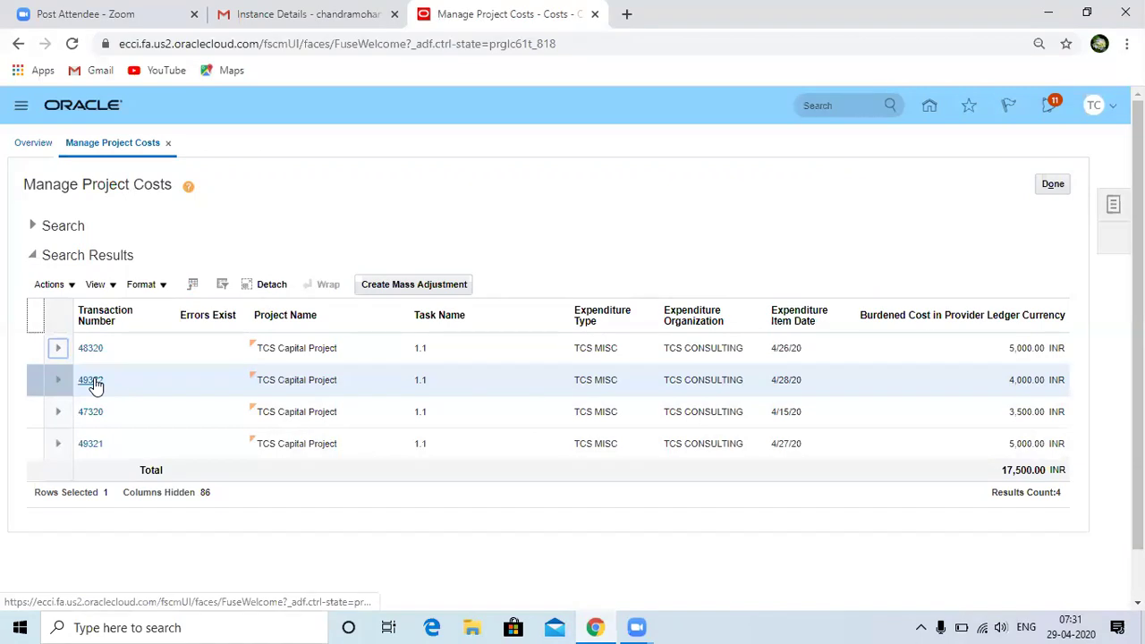
mouse_move(96, 385)
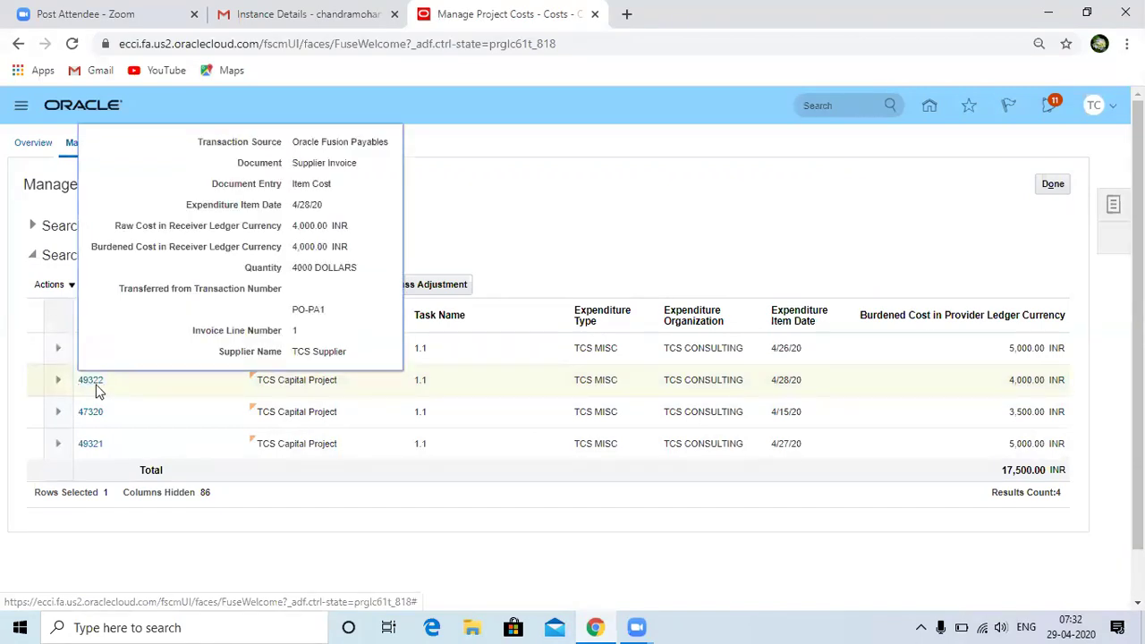
left_click(90, 380)
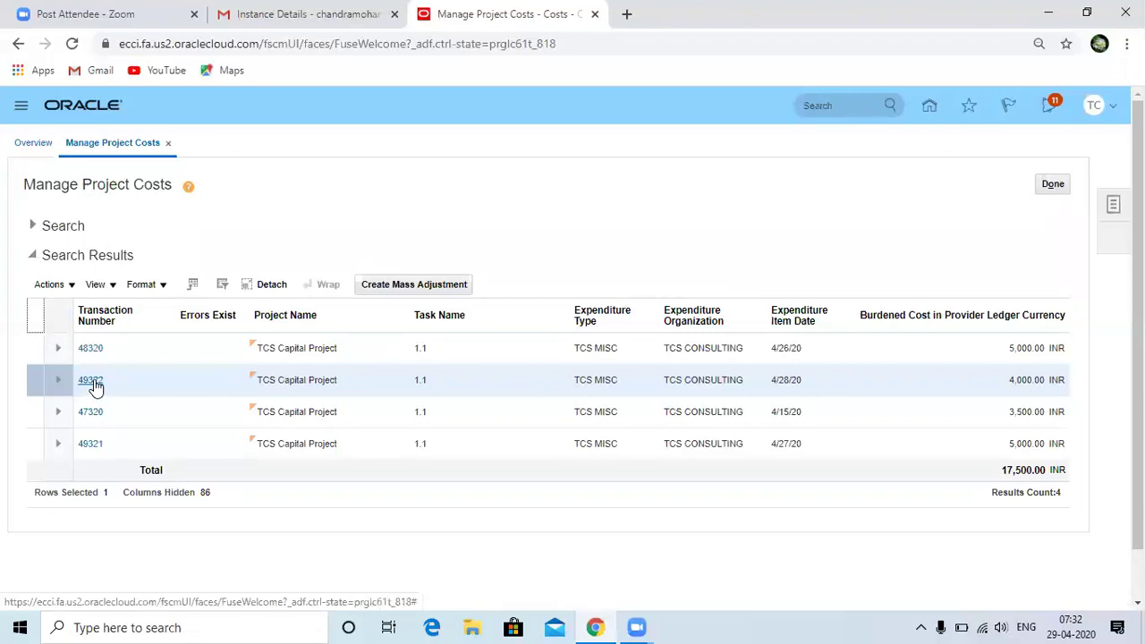
left_click(93, 380)
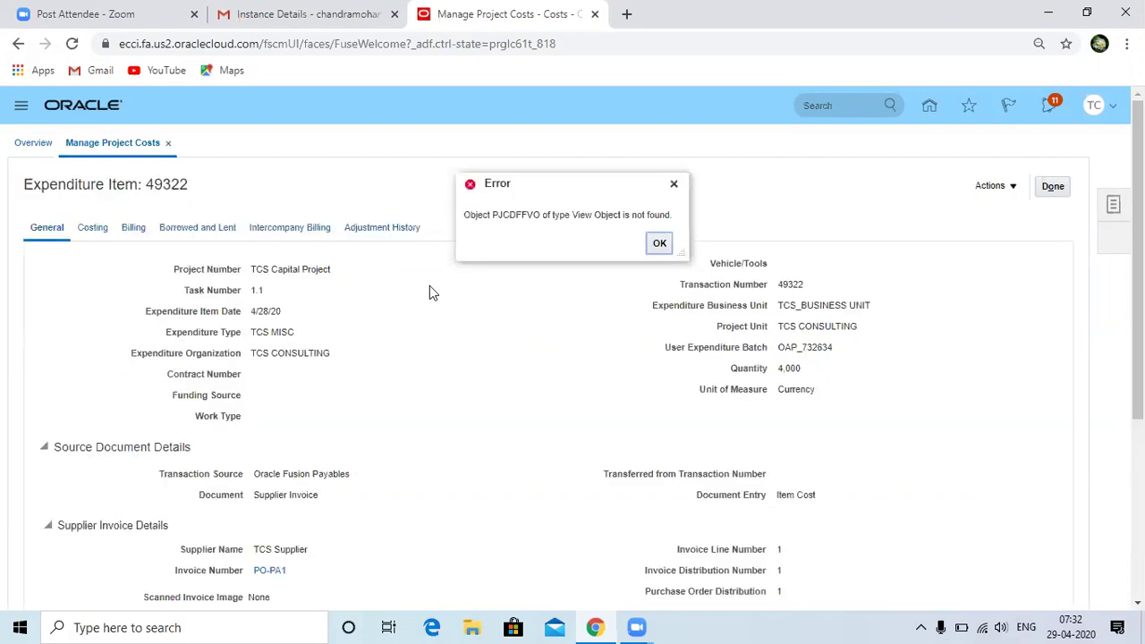
left_click(664, 247)
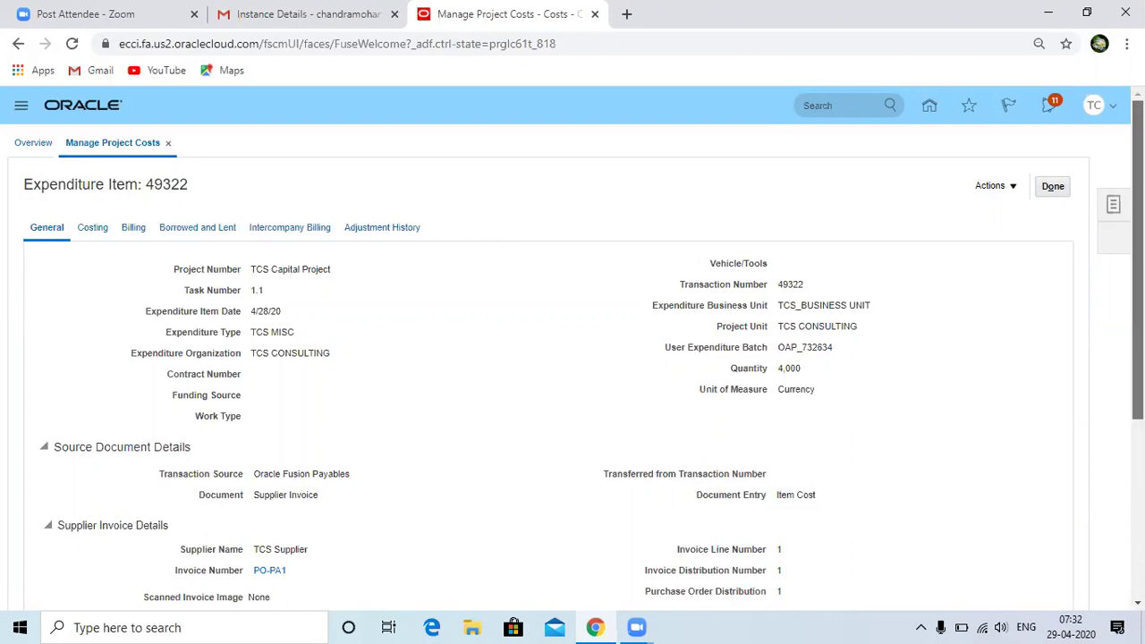
Examine the supplier invoice and original transaction details of expenditure item 49322, and return to the Costs overview.
scroll(956, 417, "down", 3)
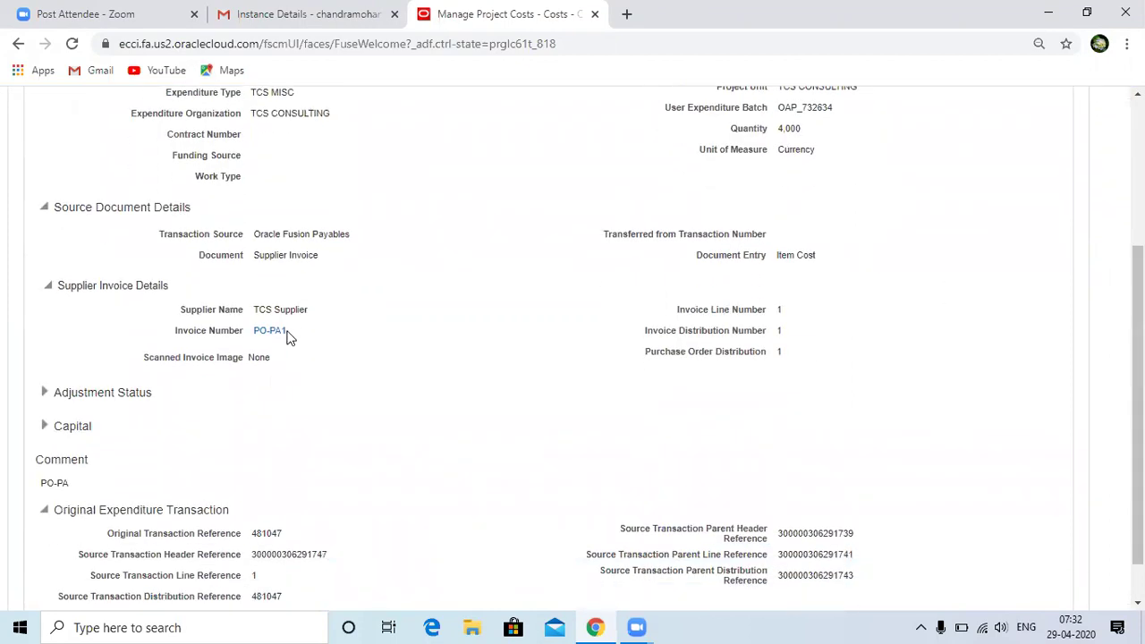
left_click_drag(290, 333, 252, 333)
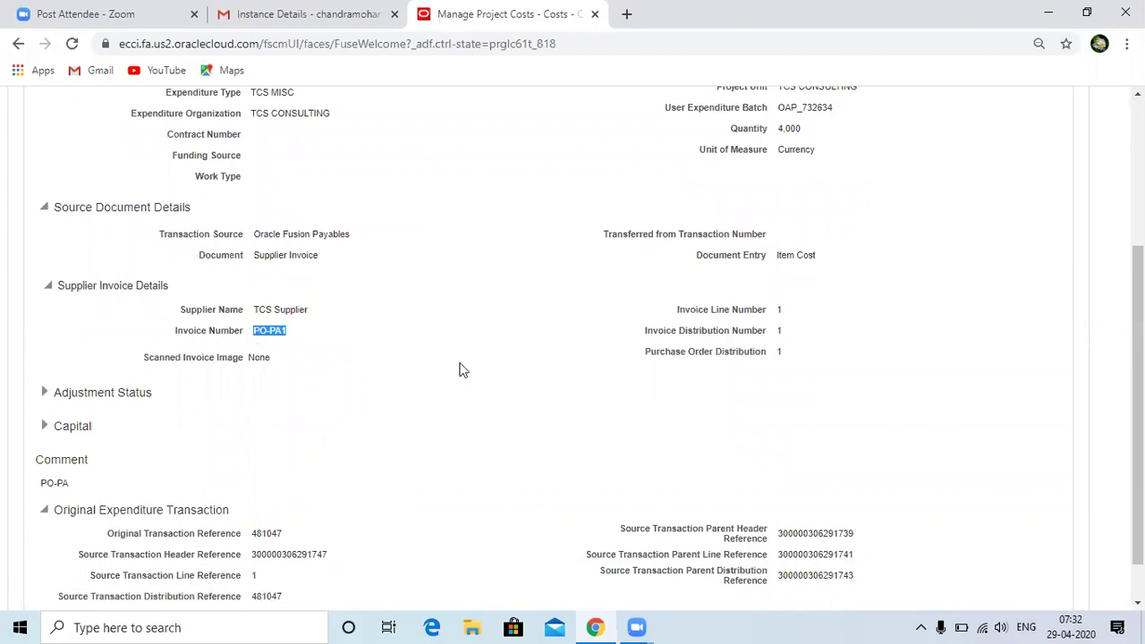
scroll(1138, 403, "down", 1)
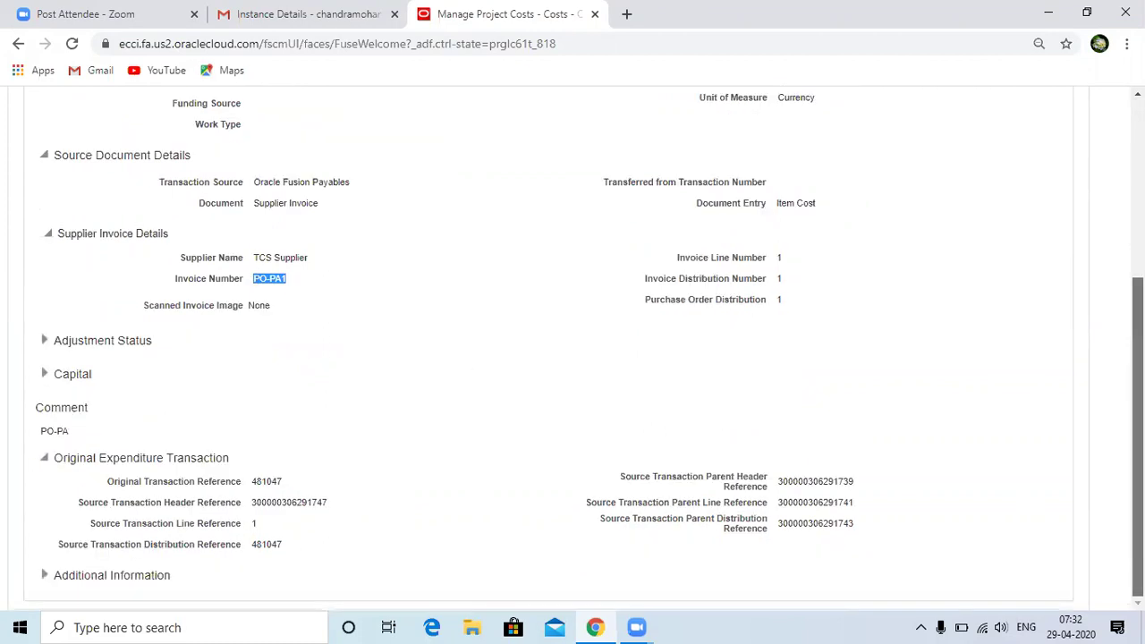
scroll(1138, 402, "up", 4)
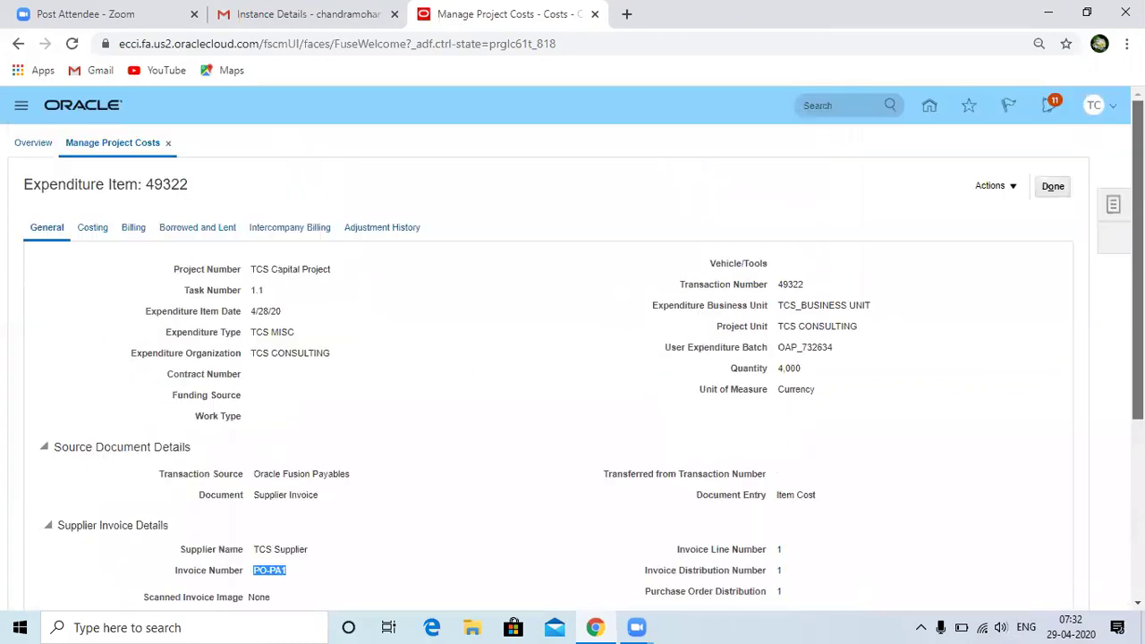
left_click(1053, 189)
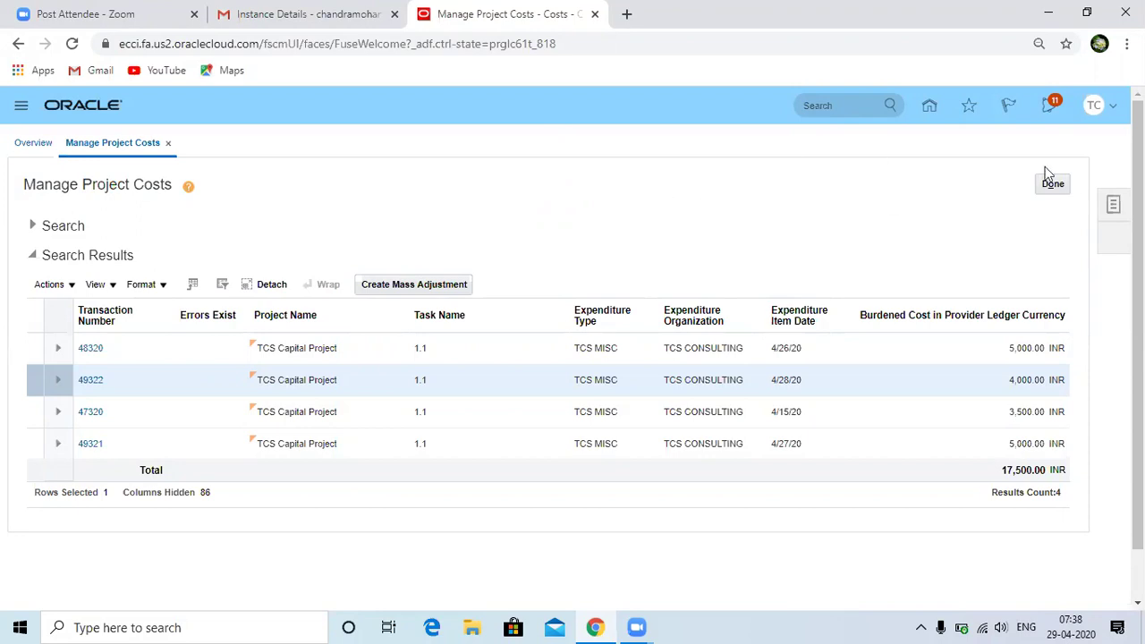
left_click(1053, 188)
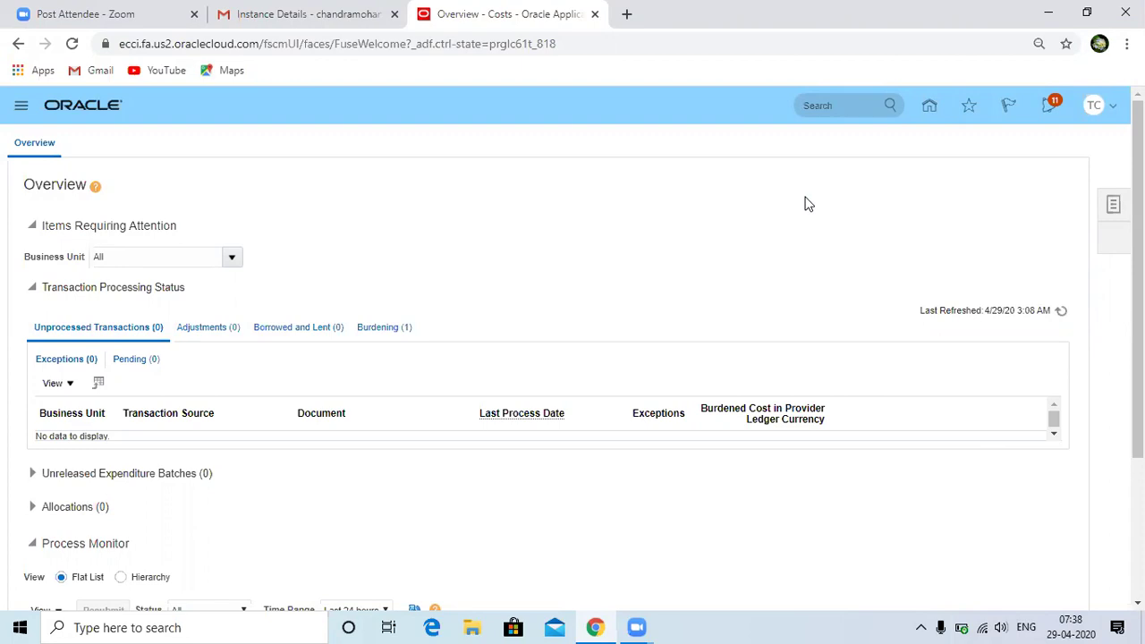
Reopen Manage Project Costs and list the expenditure items of TCS Capital Project again.
left_click(1113, 204)
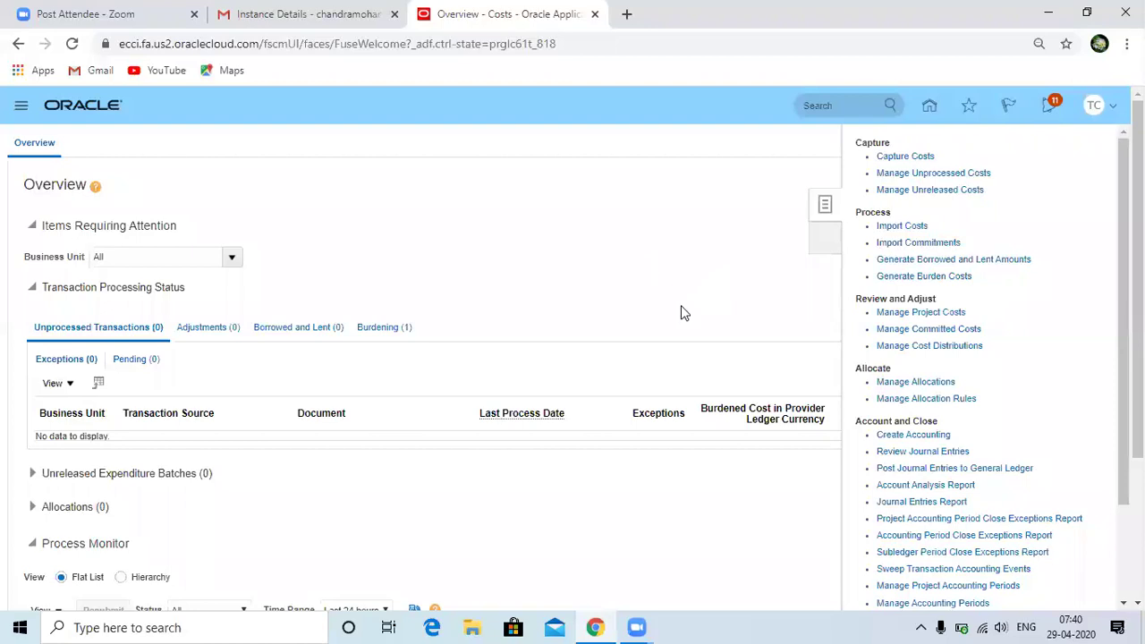
left_click(946, 312)
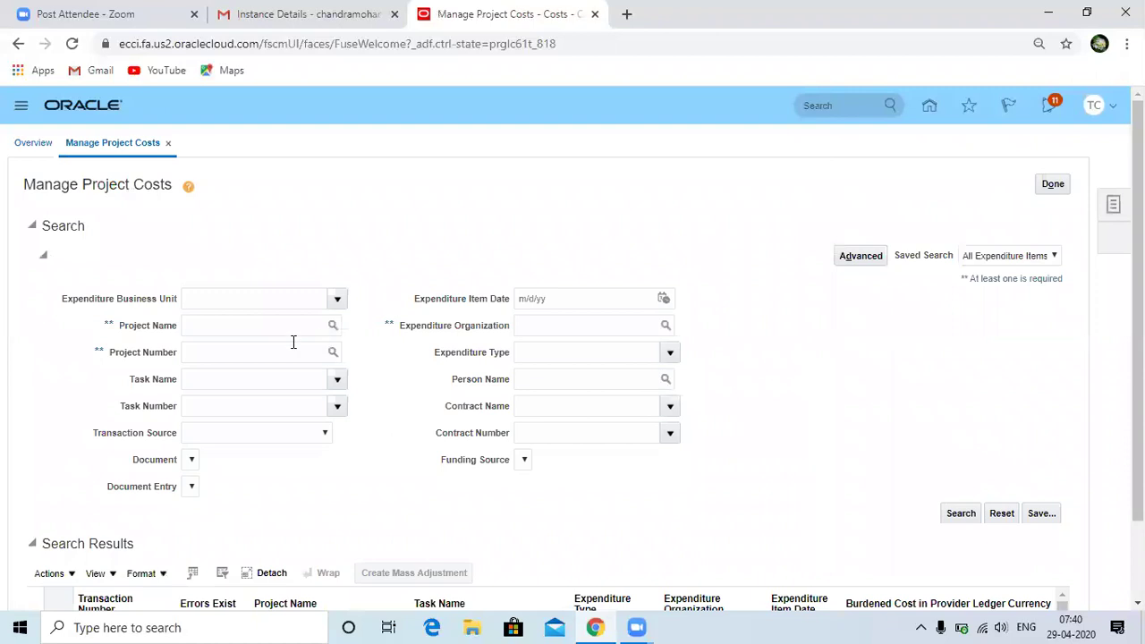
left_click(213, 352)
type("tcs")
key("Tab")
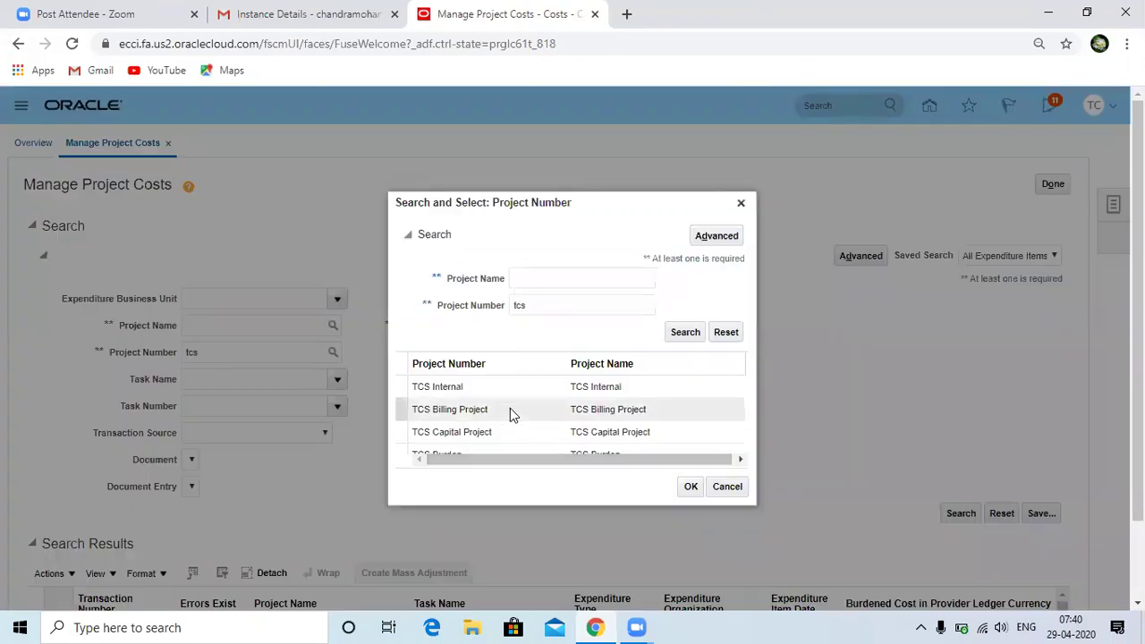
left_click(502, 432)
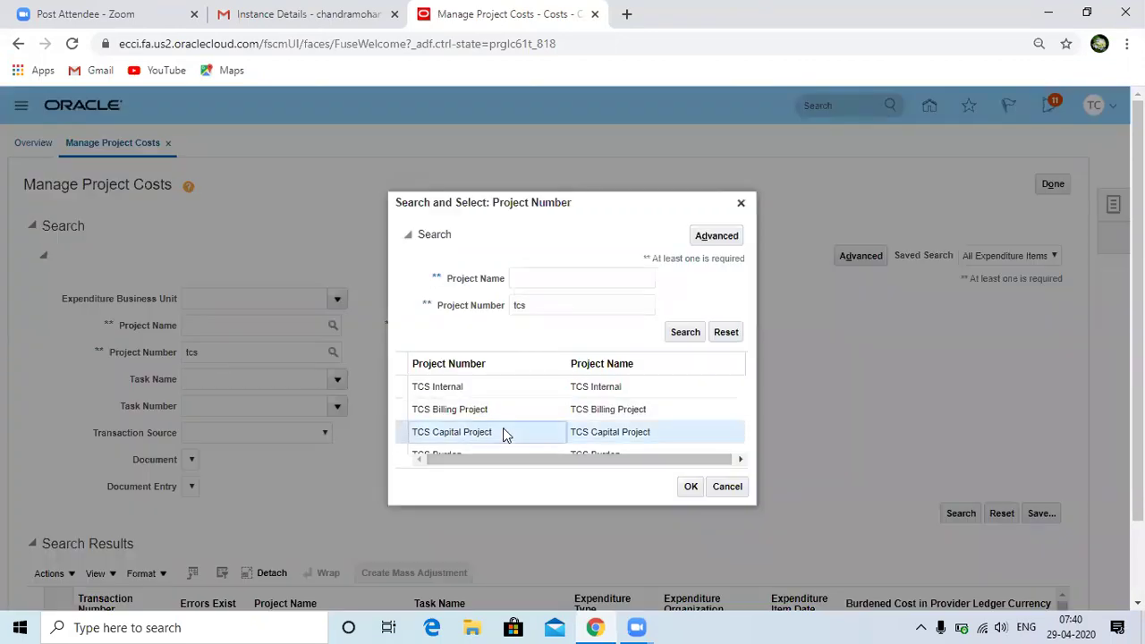
left_click(690, 485)
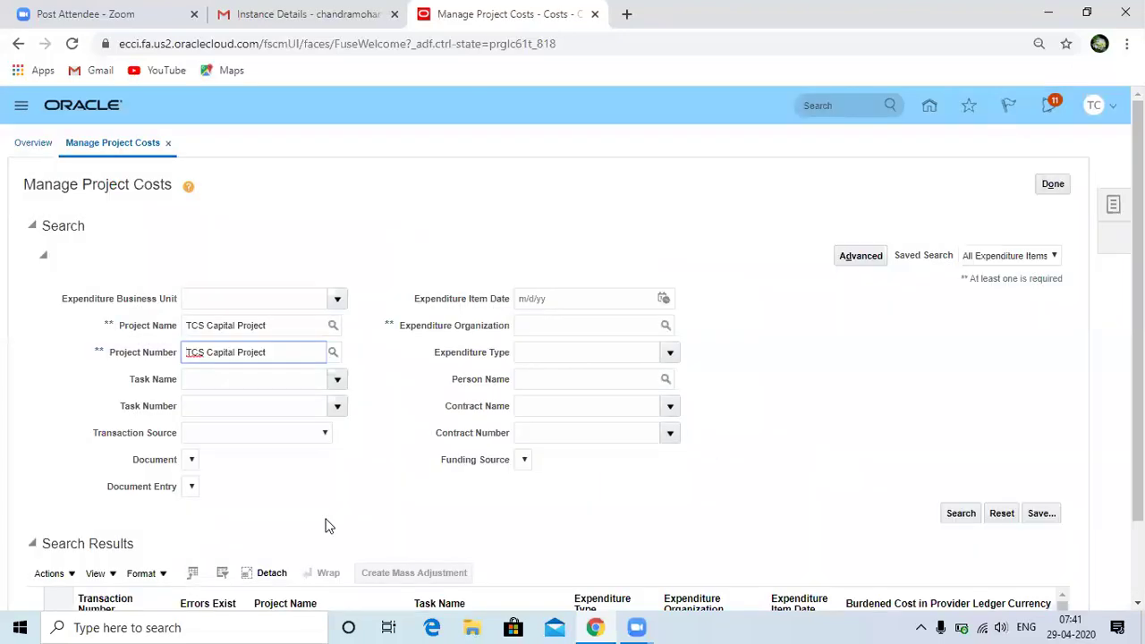
left_click(959, 514)
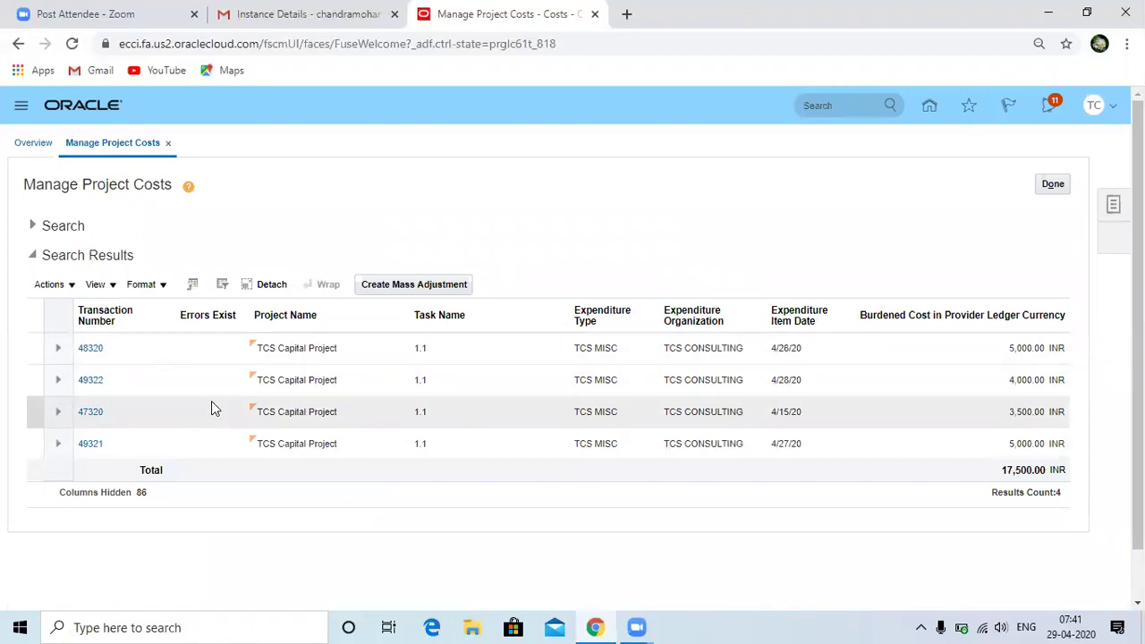
Transfer expenditure item 47320 to task 2.1 within TCS Capital Project and submit the transfer.
left_click(128, 415)
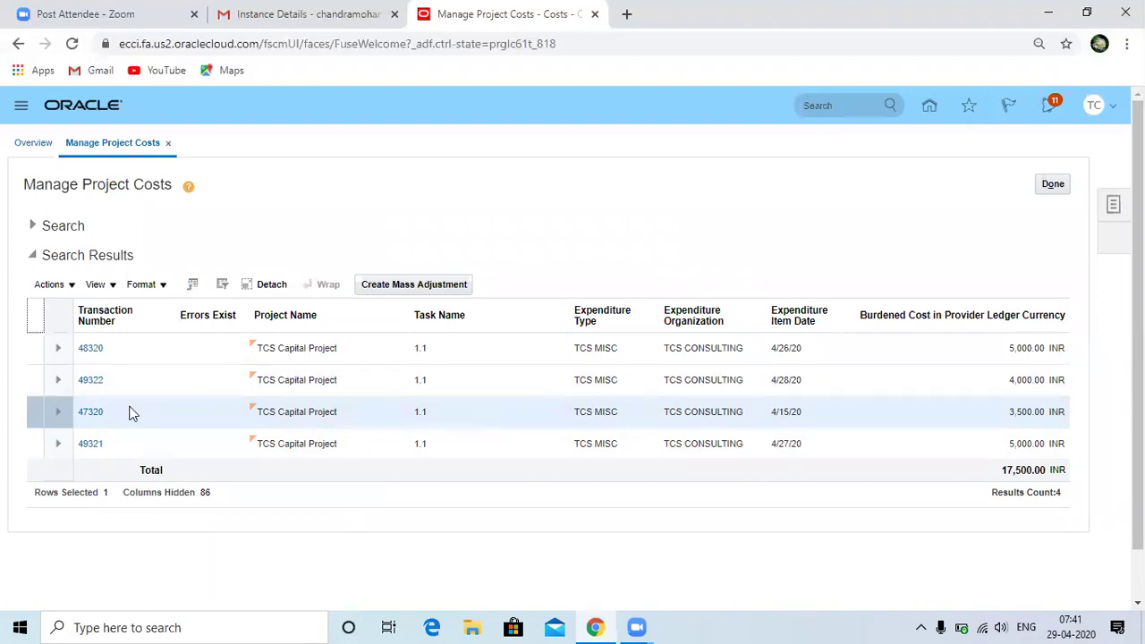
left_click(72, 286)
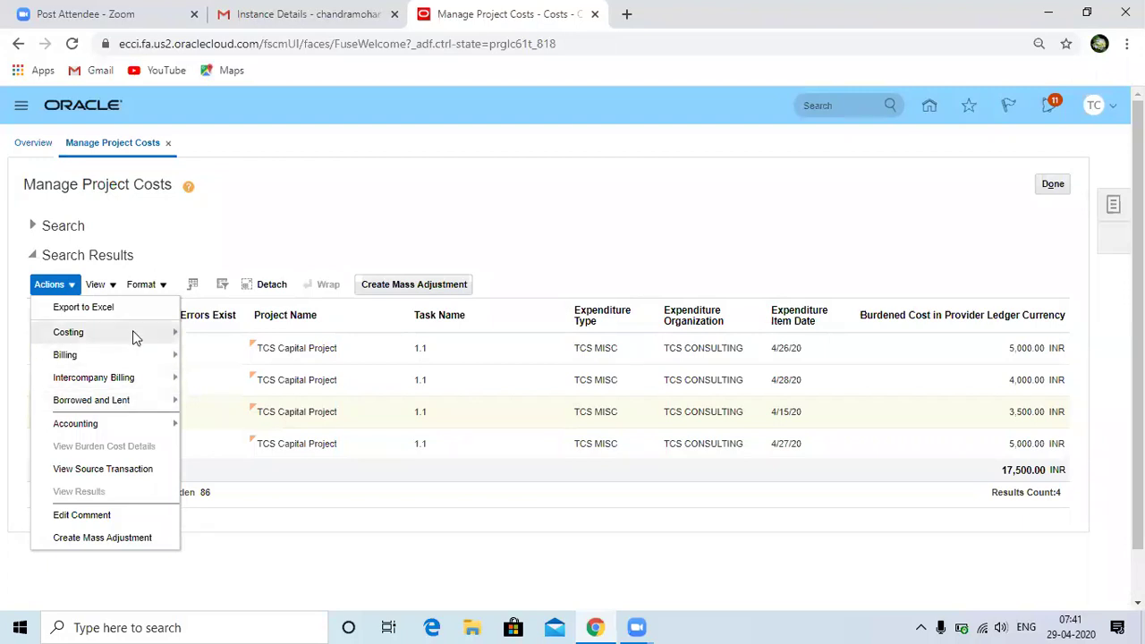
mouse_move(133, 330)
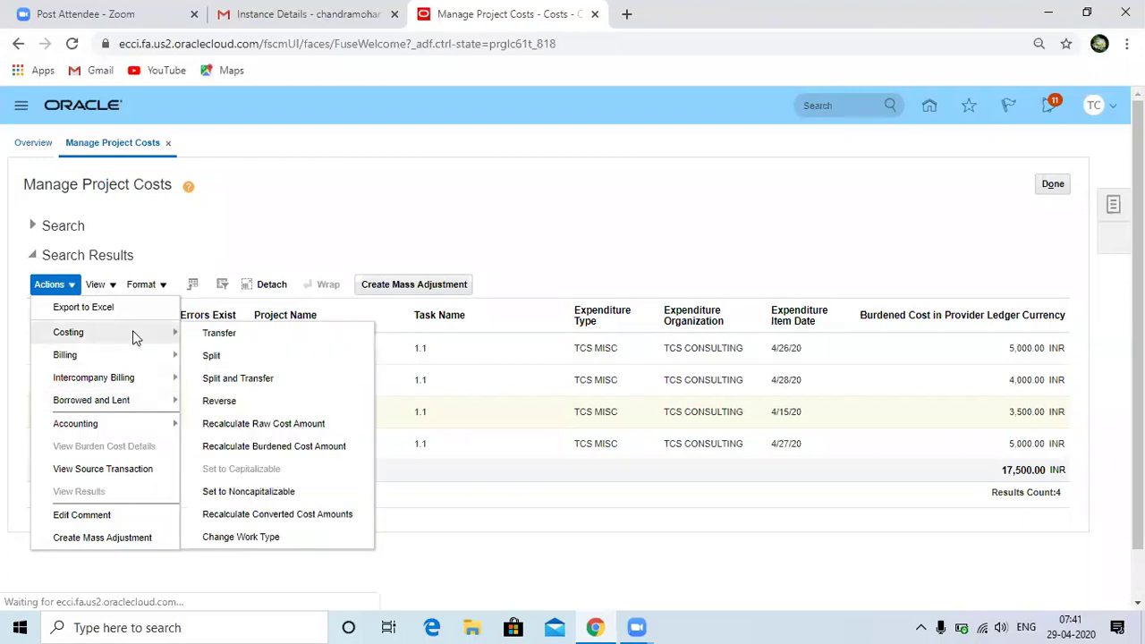
left_click(229, 334)
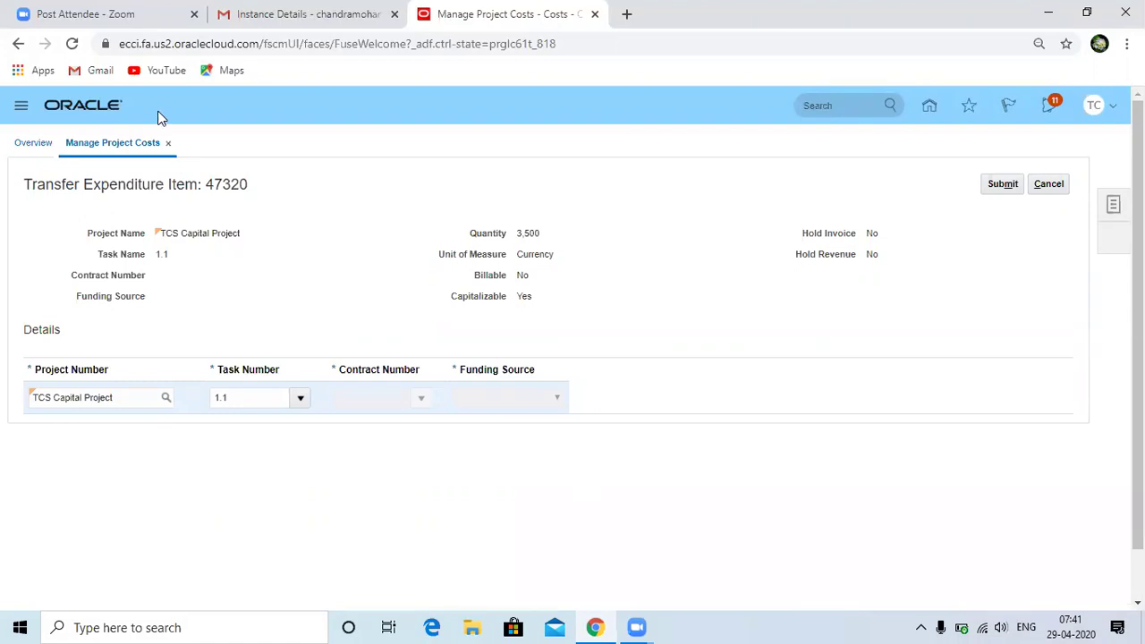
left_click(134, 399)
left_click(261, 407)
left_click(77, 397)
left_click_drag(22, 397, 191, 408)
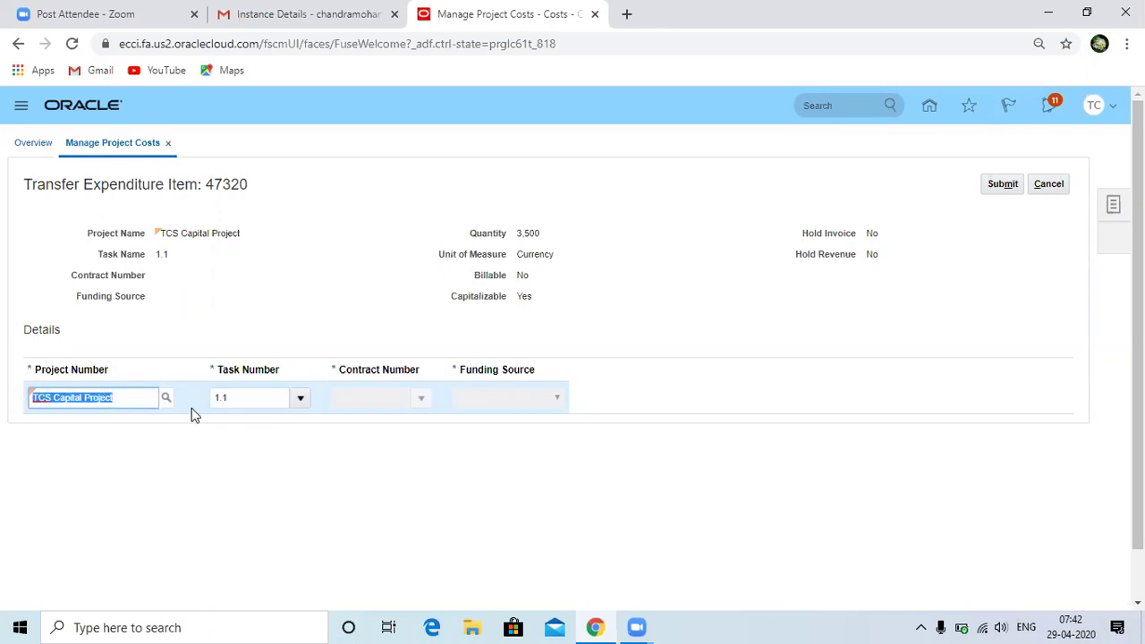
left_click(243, 399)
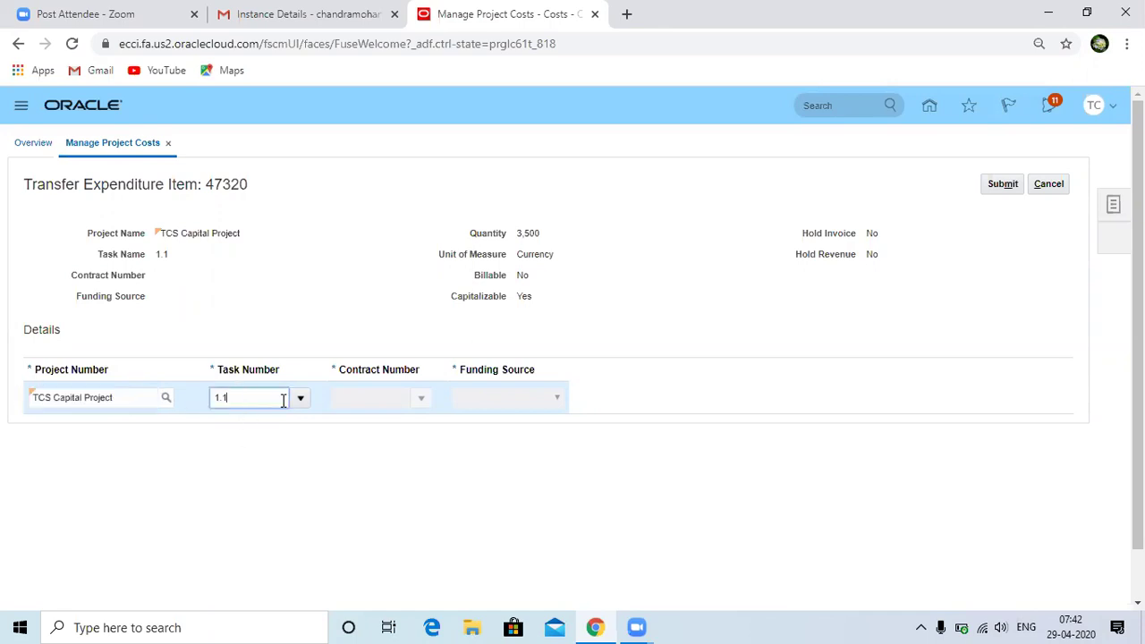
left_click(300, 399)
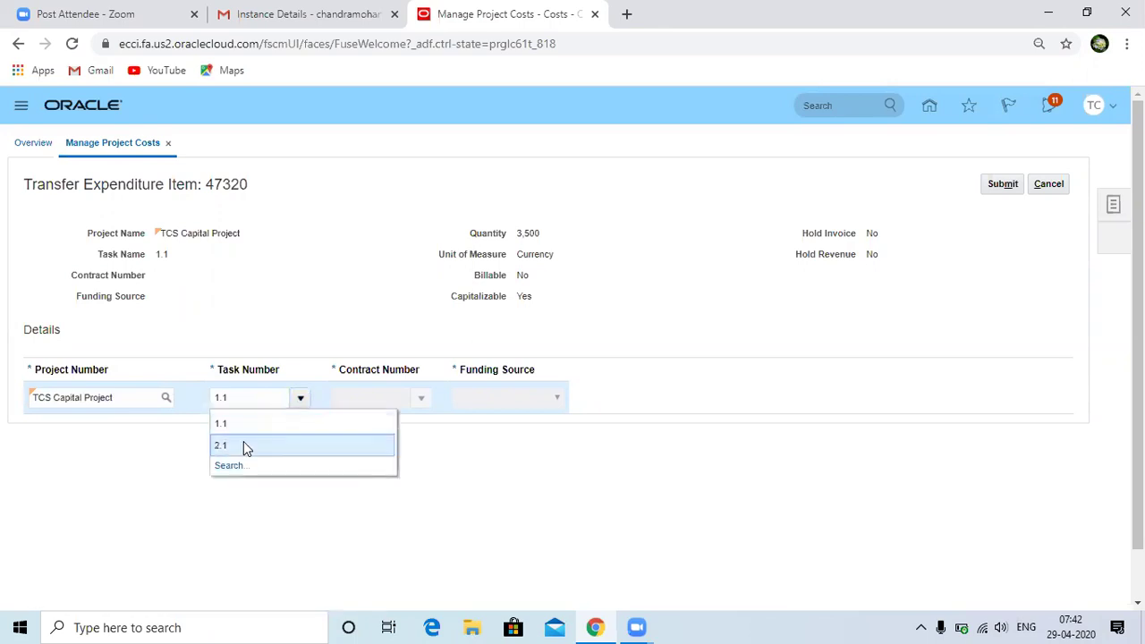
left_click(243, 446)
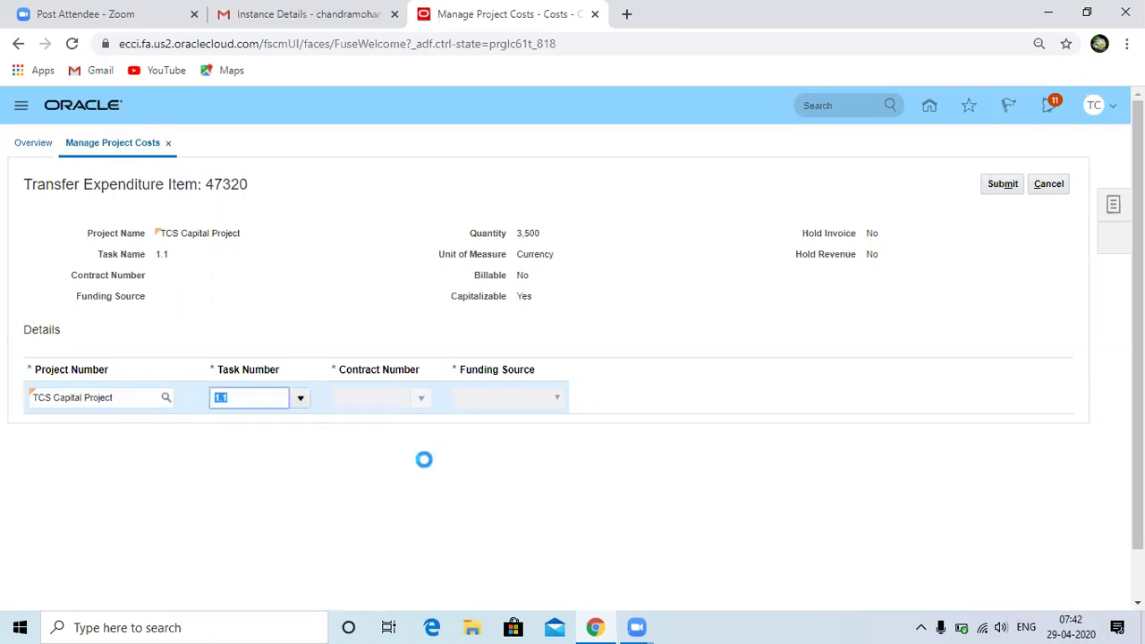
left_click(1005, 191)
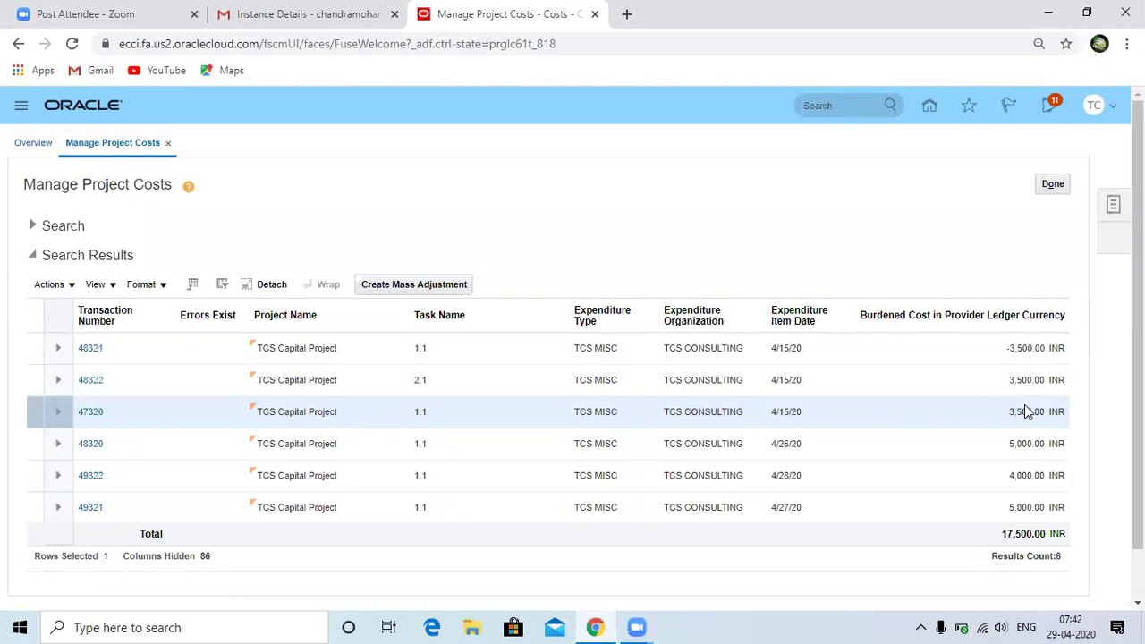
Review the reversal line on task 1.1 and the transferred line on task 2.1, and select expenditure item 49322.
left_click(441, 348)
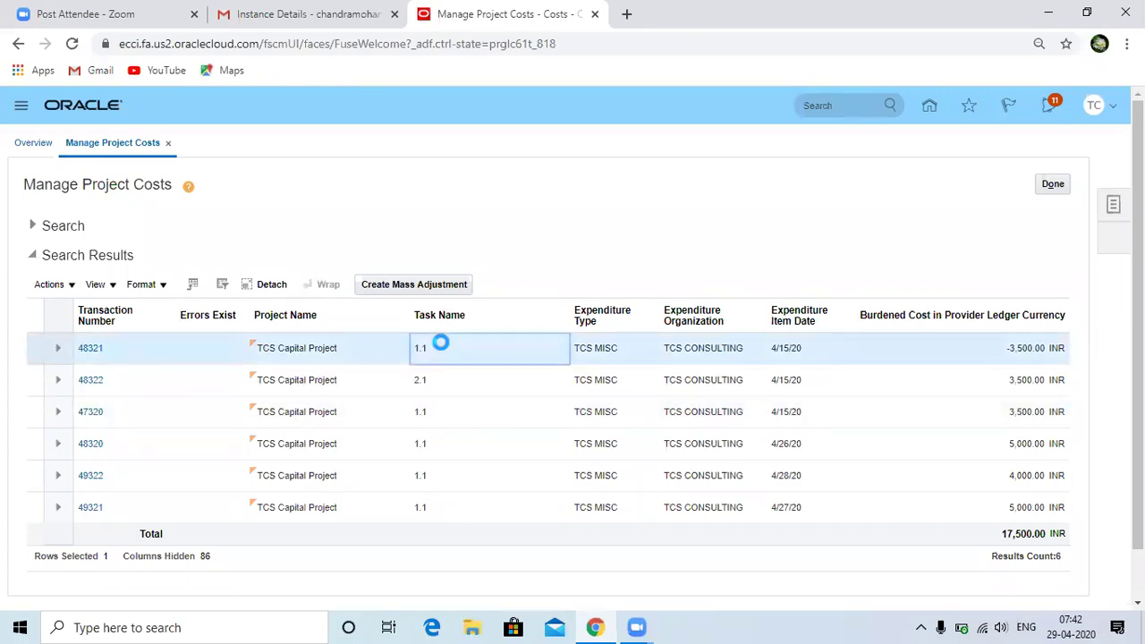
left_click(1011, 348)
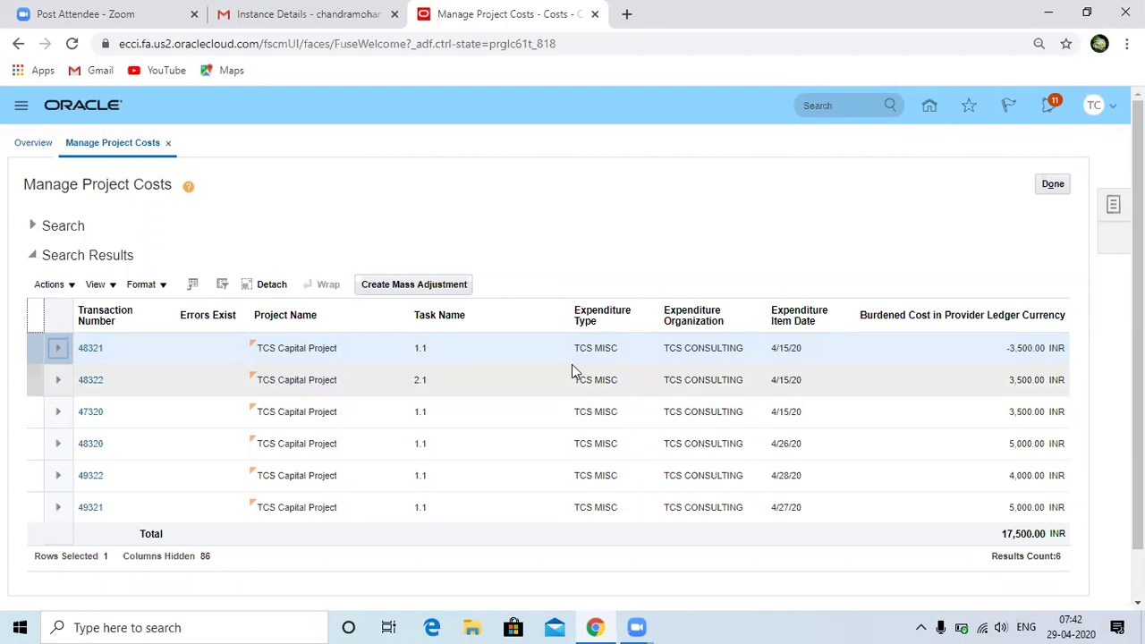
left_click(487, 386)
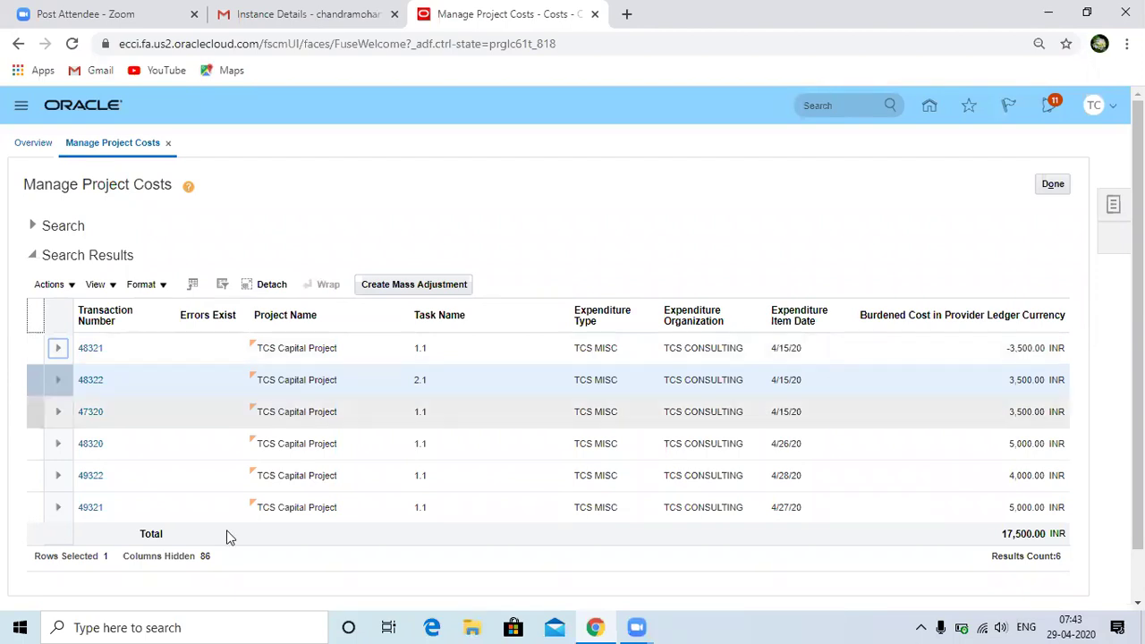
left_click(128, 474)
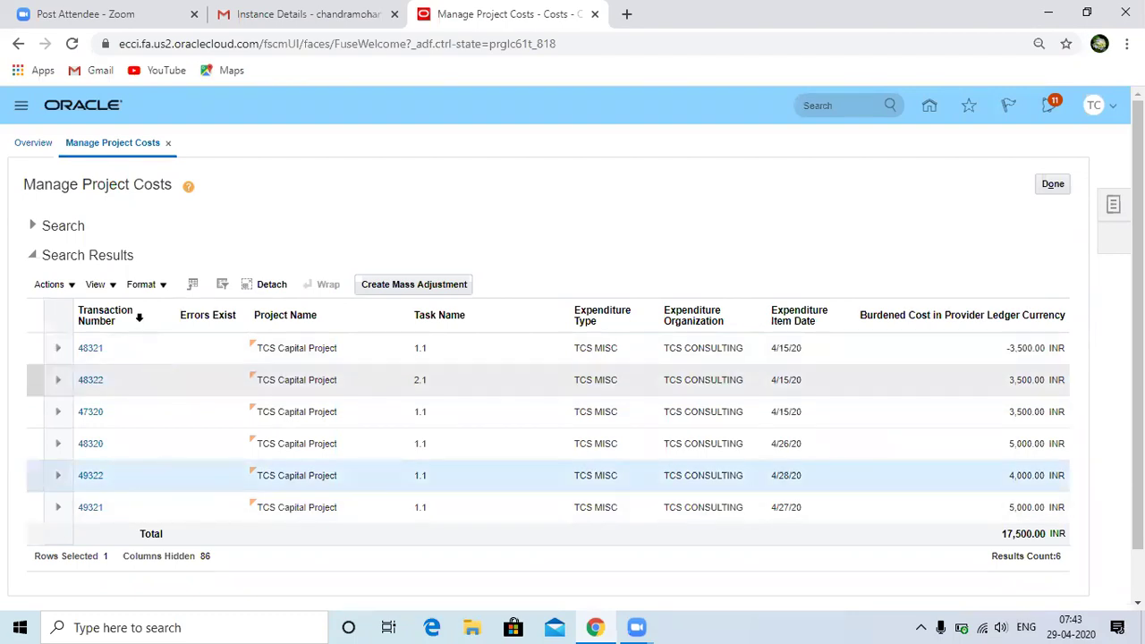
Open the Split and Transfer page for expenditure item 49322 of TCS Capital Project.
left_click(56, 284)
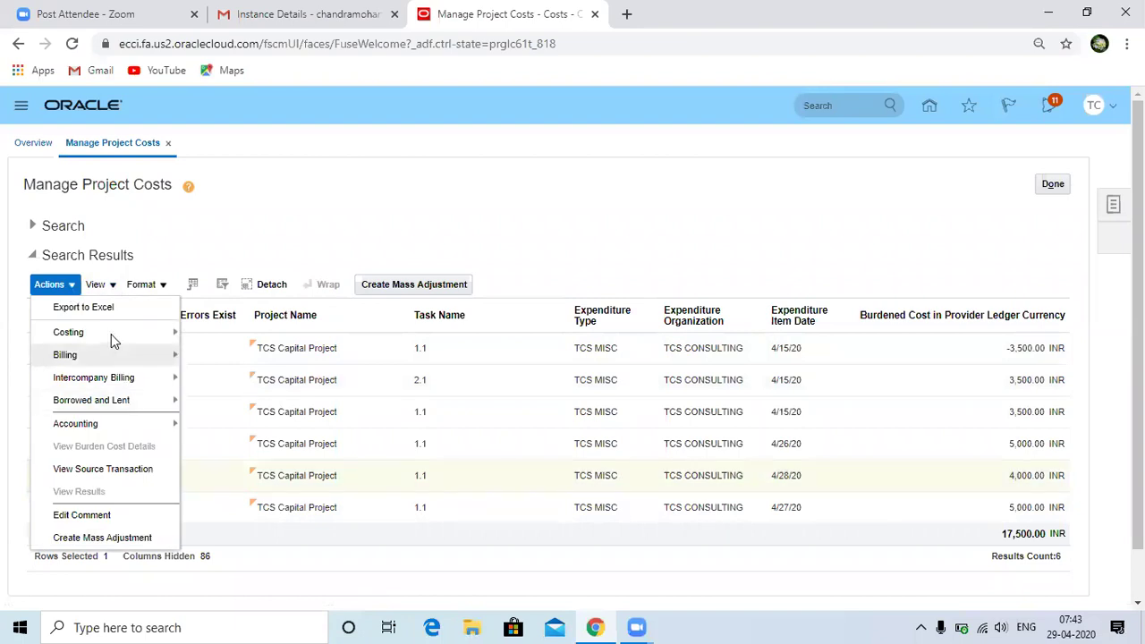
mouse_move(117, 340)
left_click(271, 358)
left_click(54, 284)
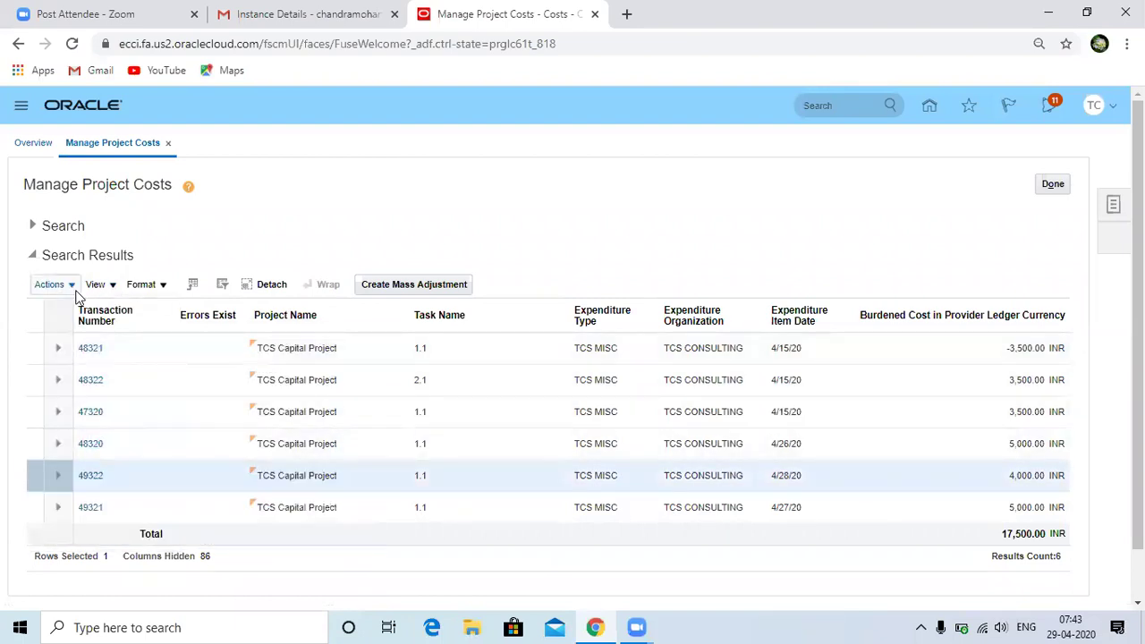
mouse_move(131, 341)
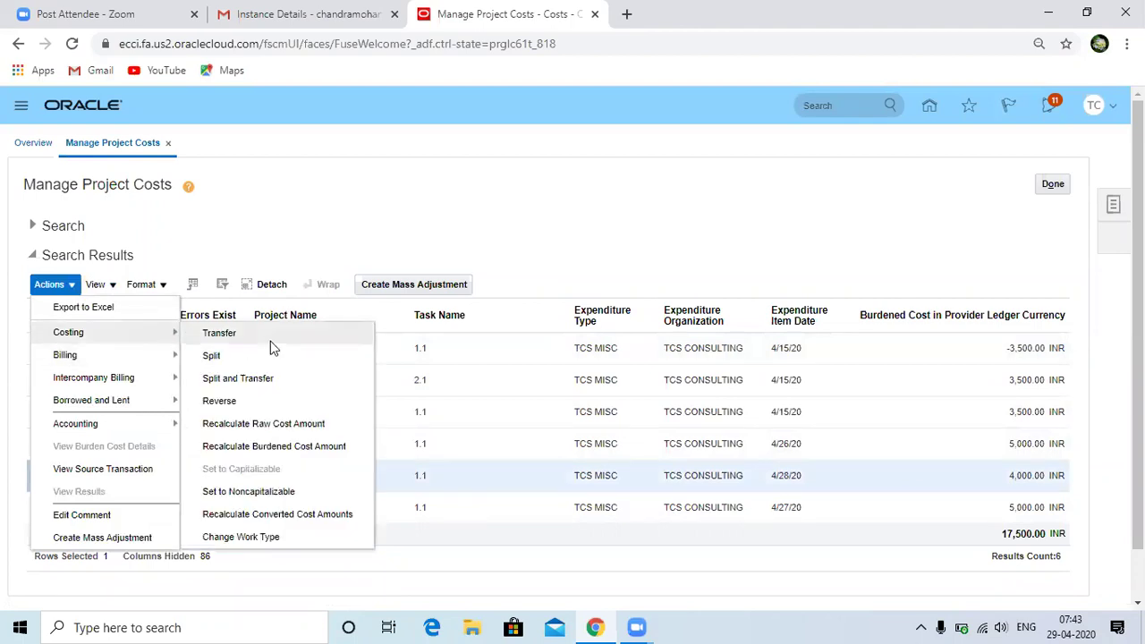
left_click(267, 379)
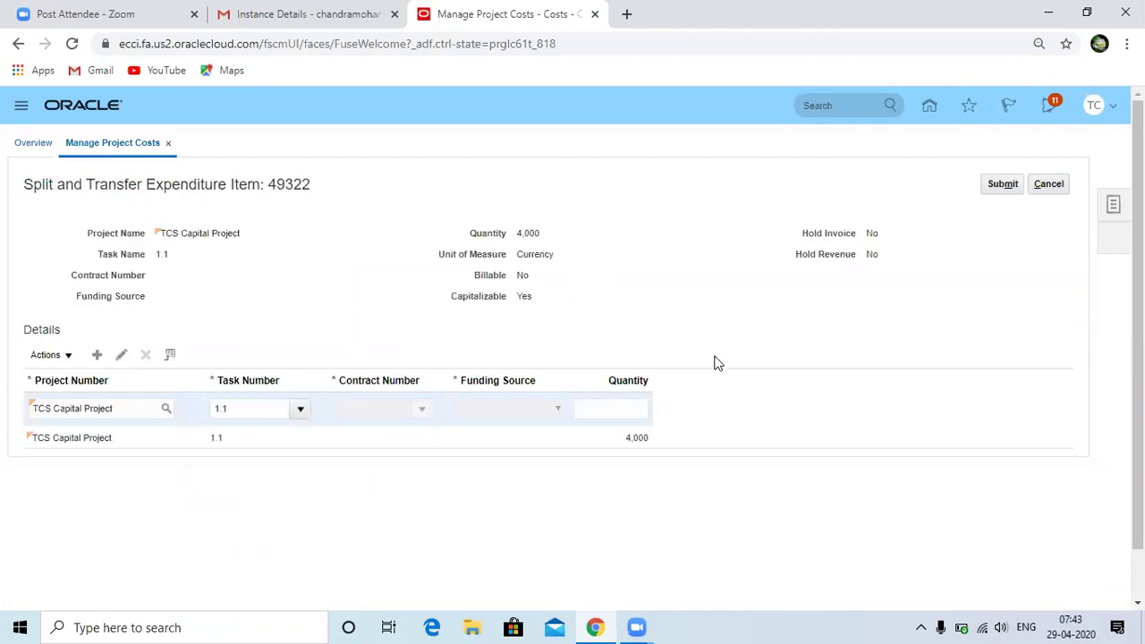
Assign the blank split line of TCS Capital Project to task 2.1 with a quantity of 1,500.
left_click(613, 408)
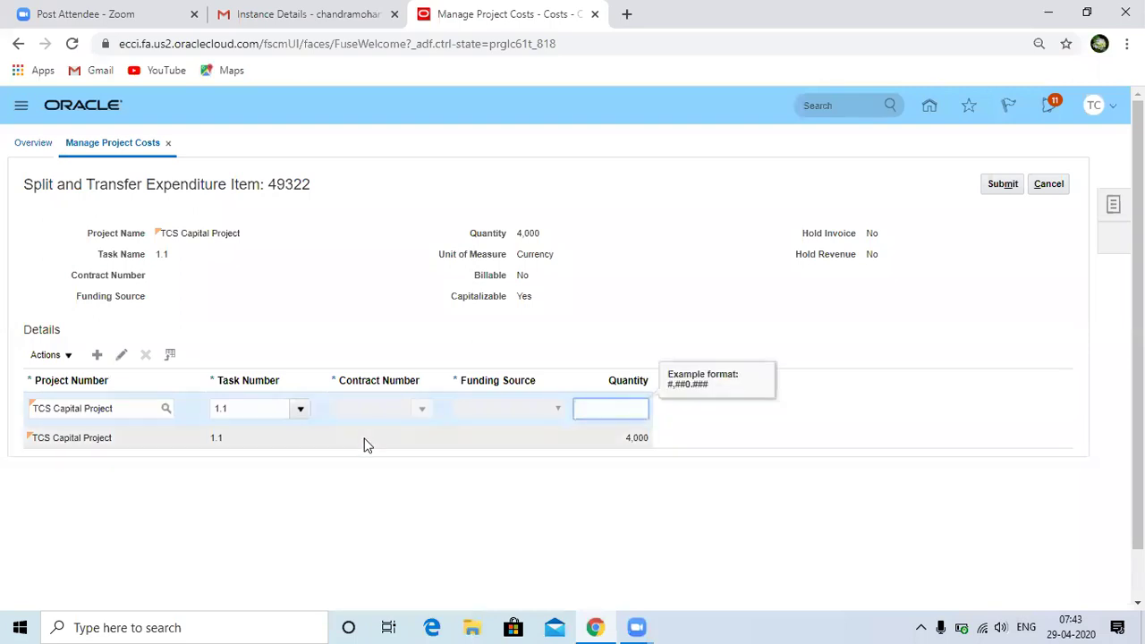
left_click(259, 441)
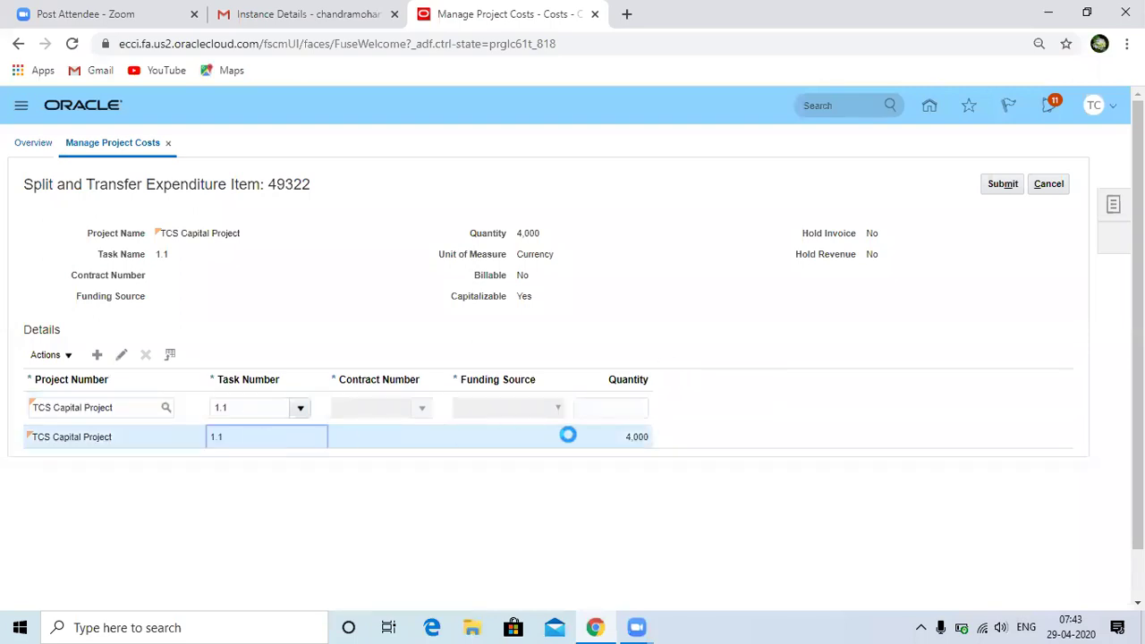
left_click(240, 402)
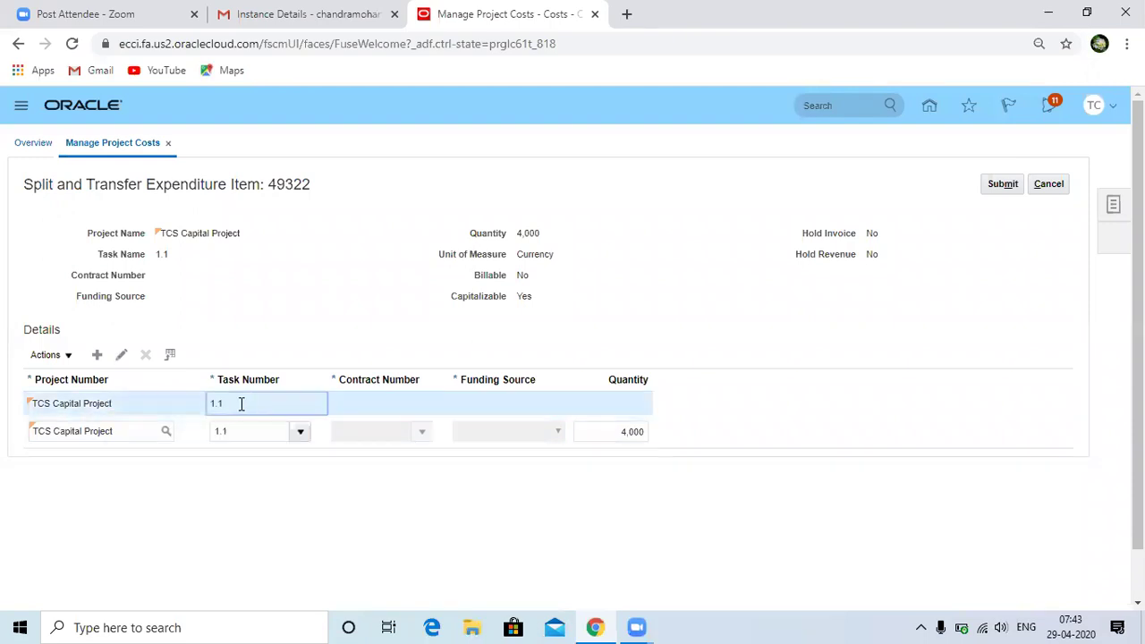
left_click(301, 409)
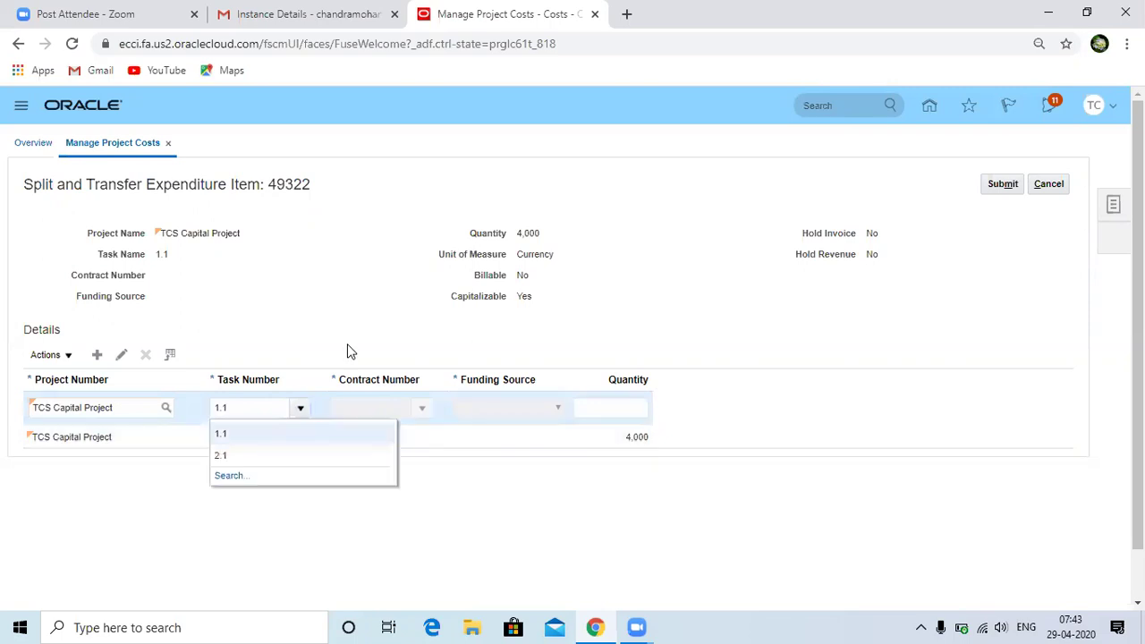
left_click(246, 454)
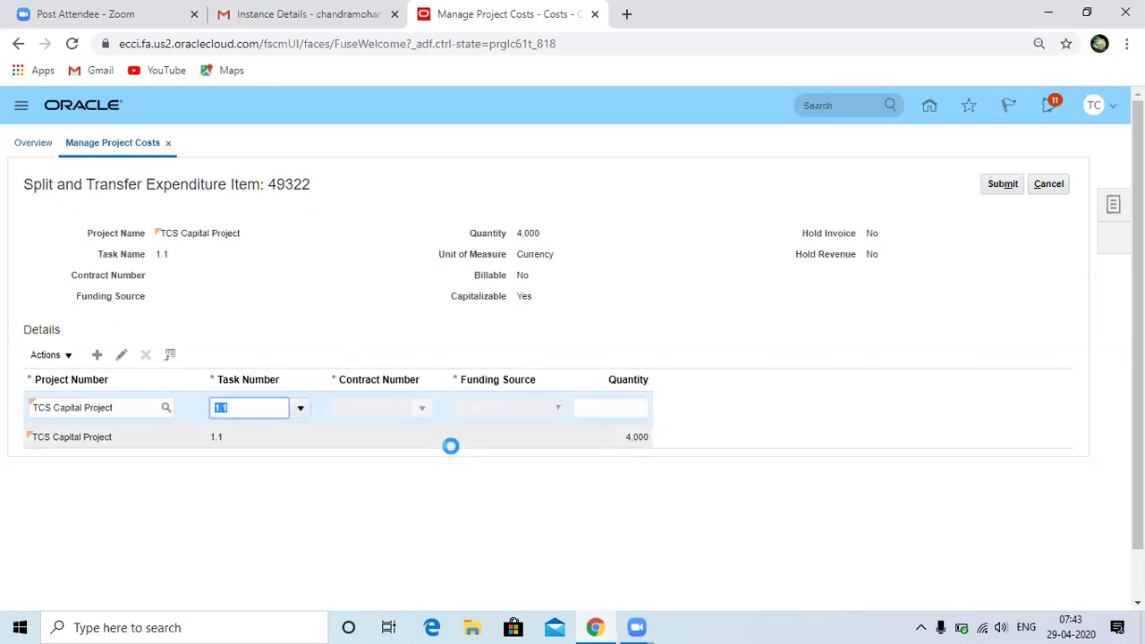
left_click(613, 410)
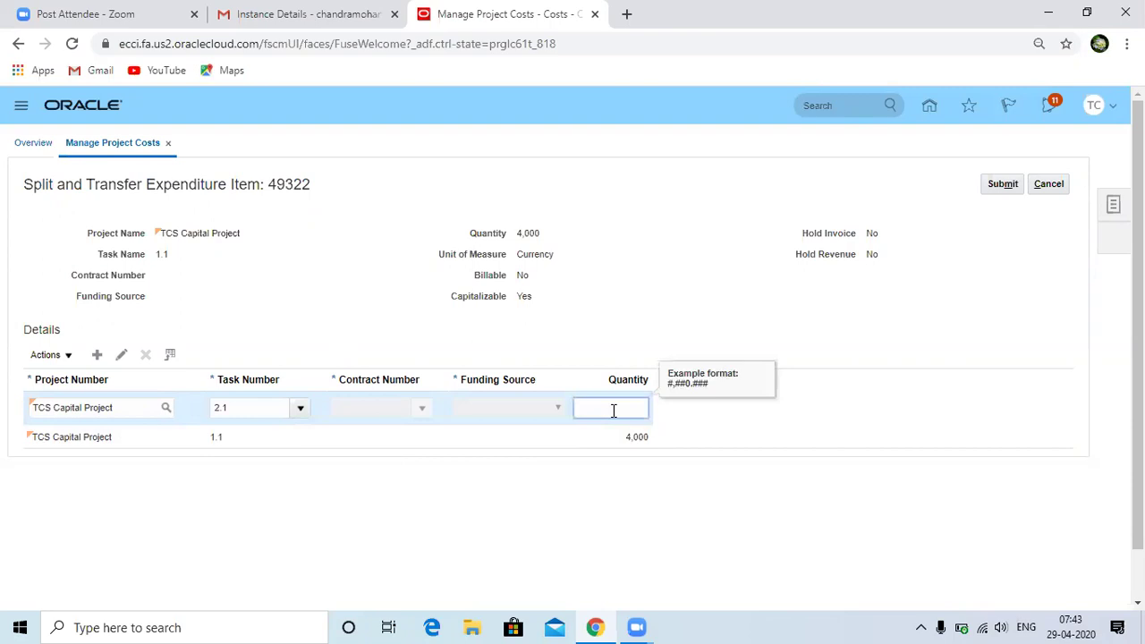
type("1500")
key("Return")
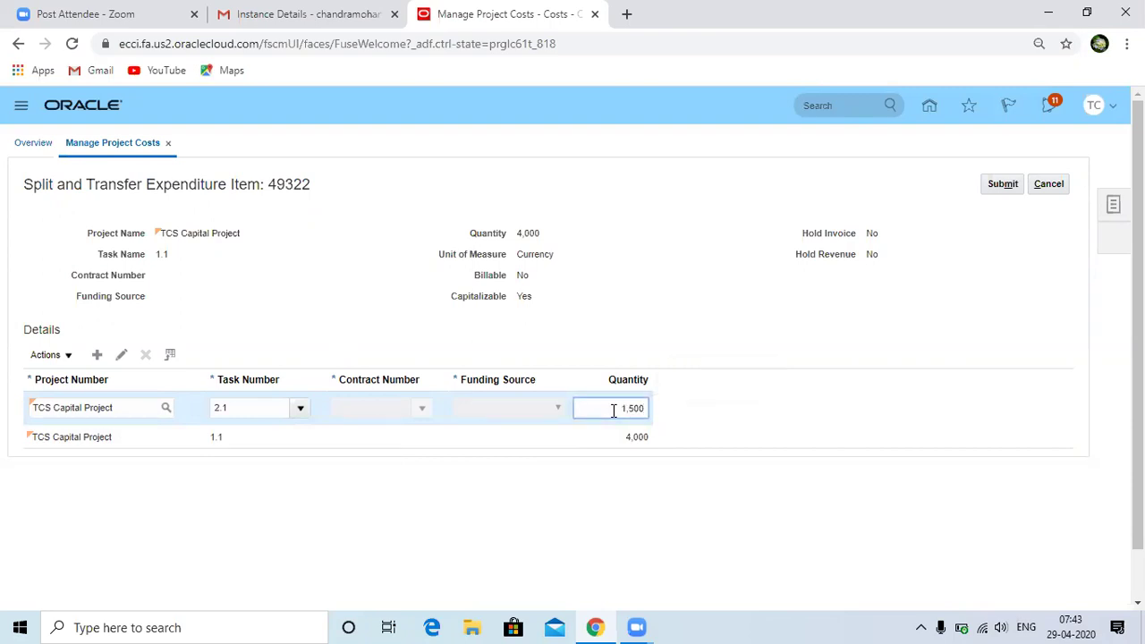
Set the quantity of the split line on task 1.1 to 2,500 and submit the split and transfer.
left_click(256, 437)
left_click(256, 430)
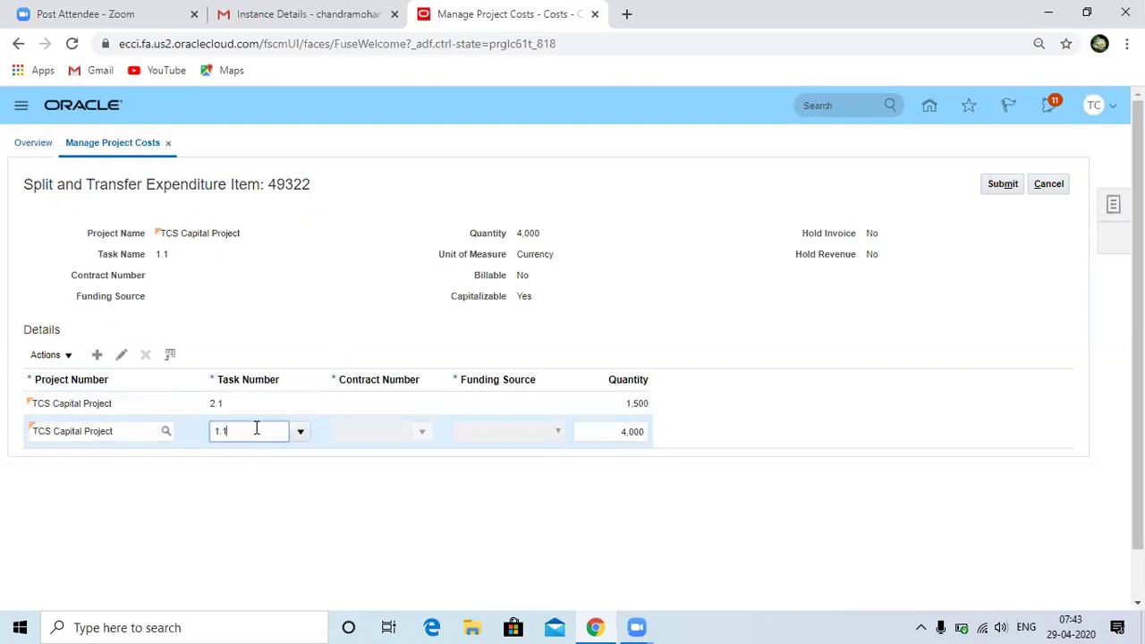
left_click(624, 431)
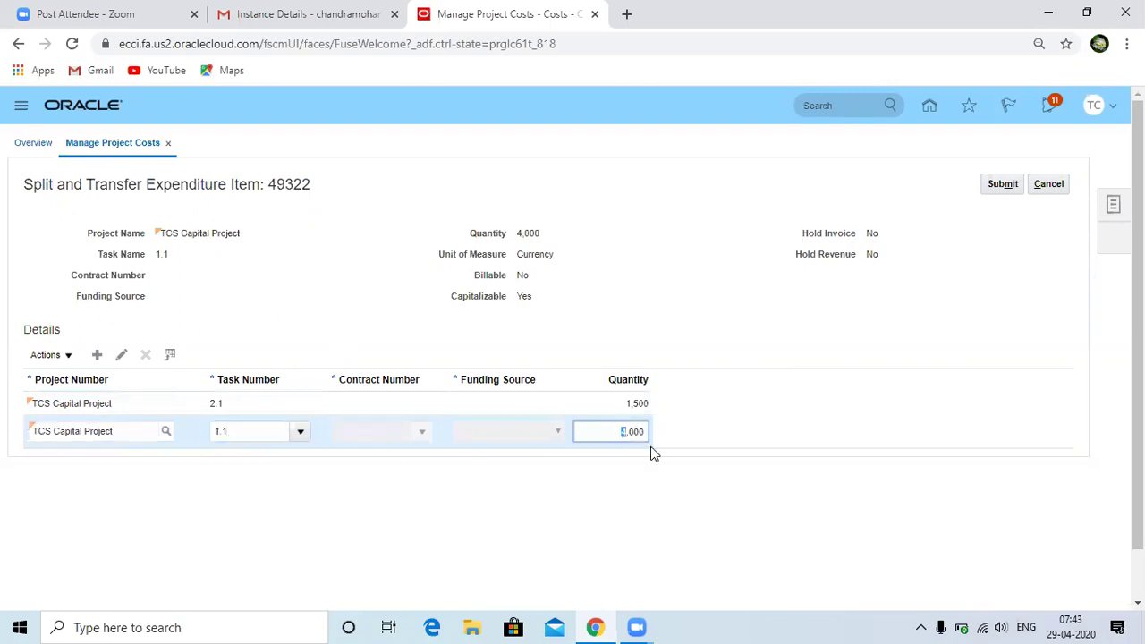
key("ctrl+a")
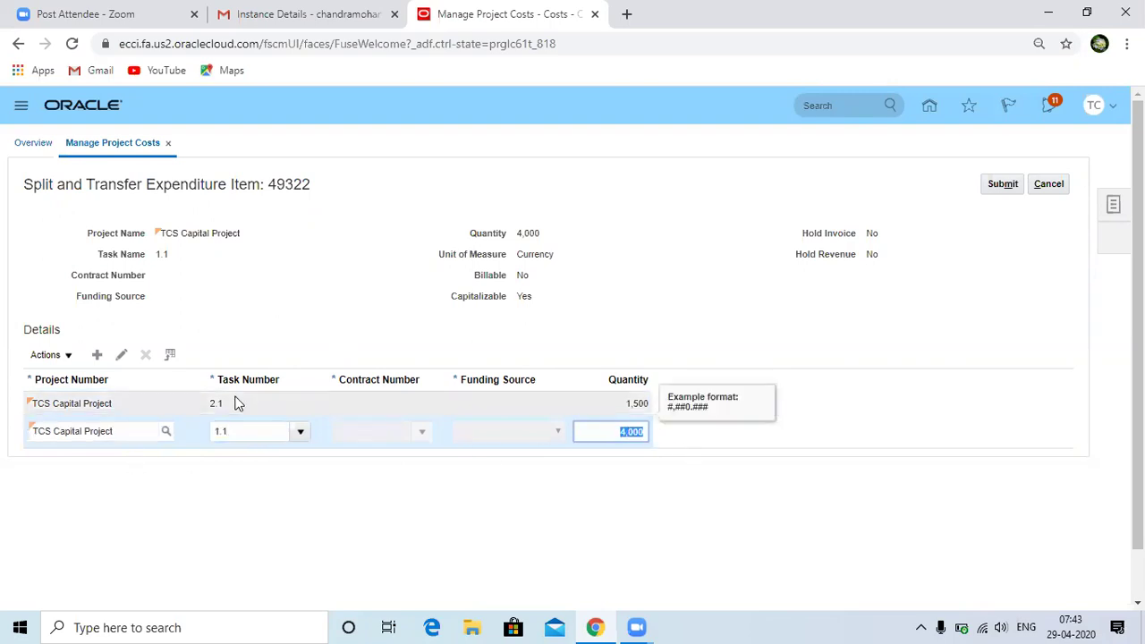
type("2,")
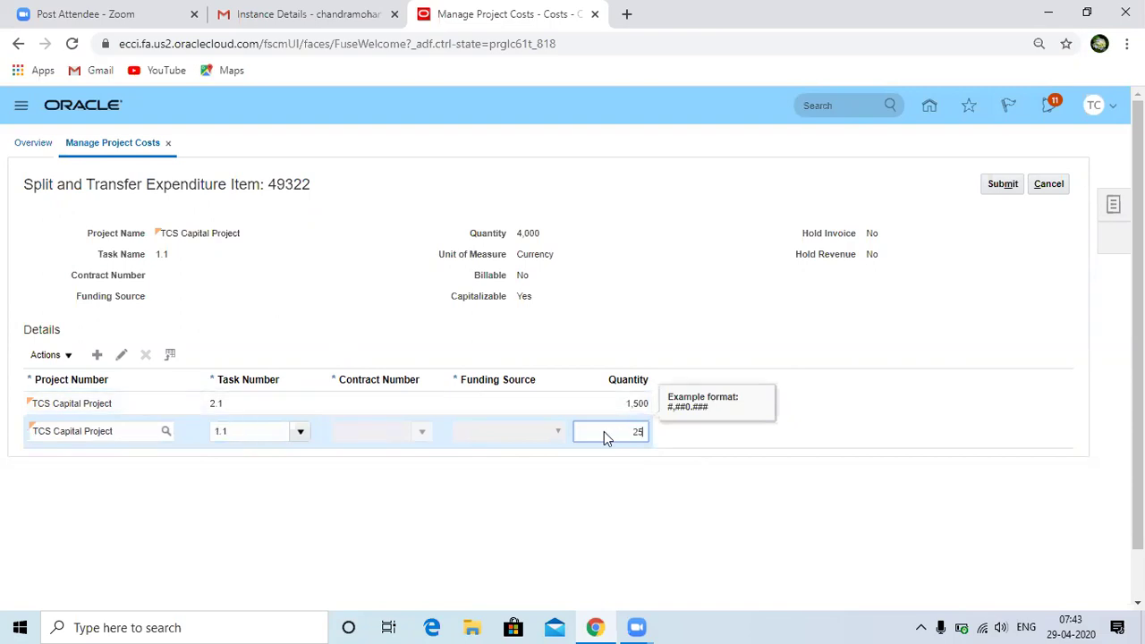
type("500")
key("Tab")
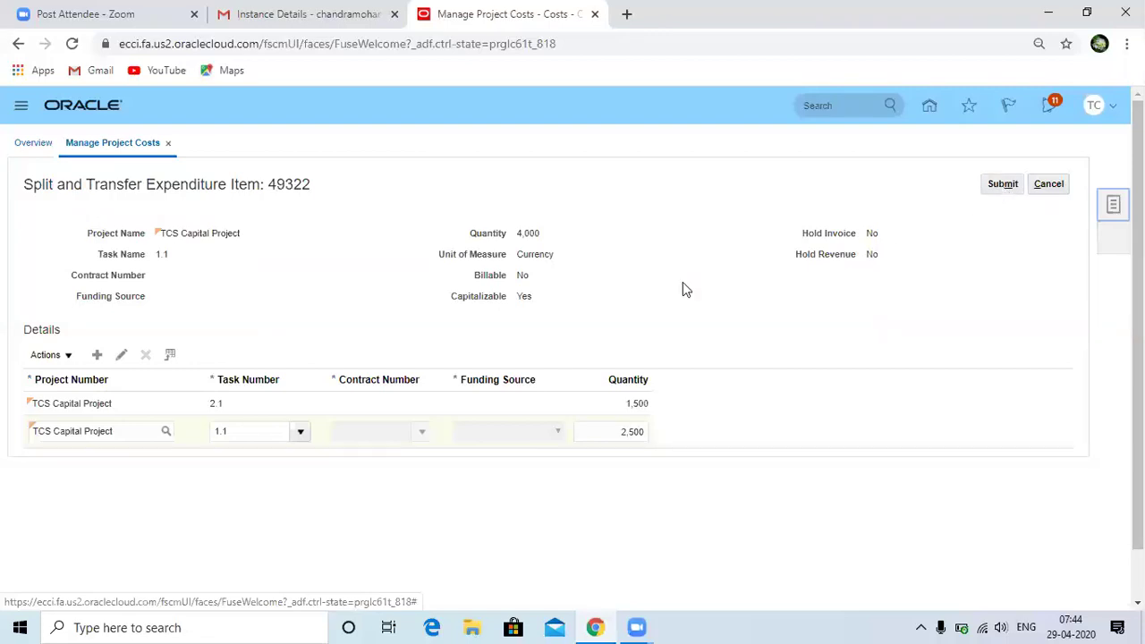
left_click(1000, 186)
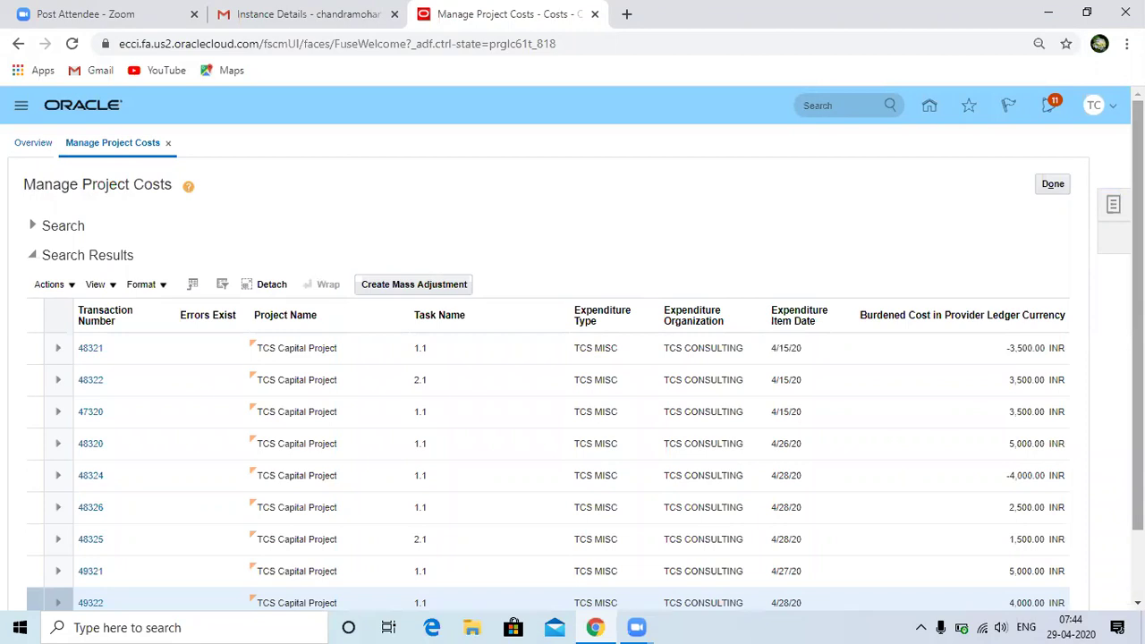
Review the adjusted expenditure items, and compare the actions available for item 49322 with the costing and billing adjustments for item 49321.
scroll(1012, 406, "down", 2)
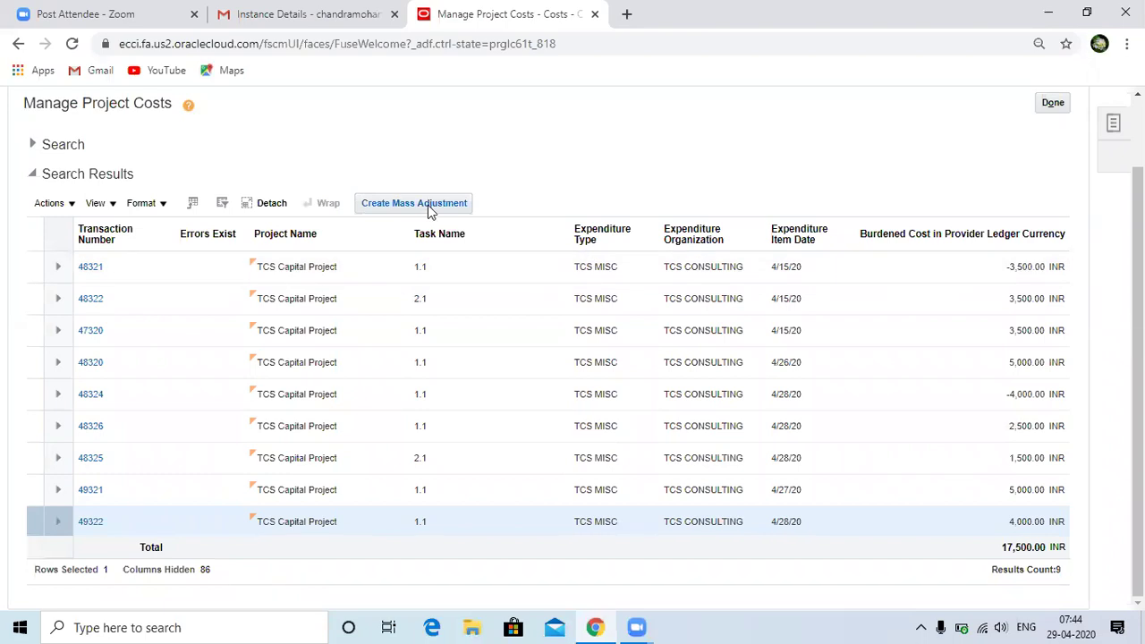
left_click(69, 205)
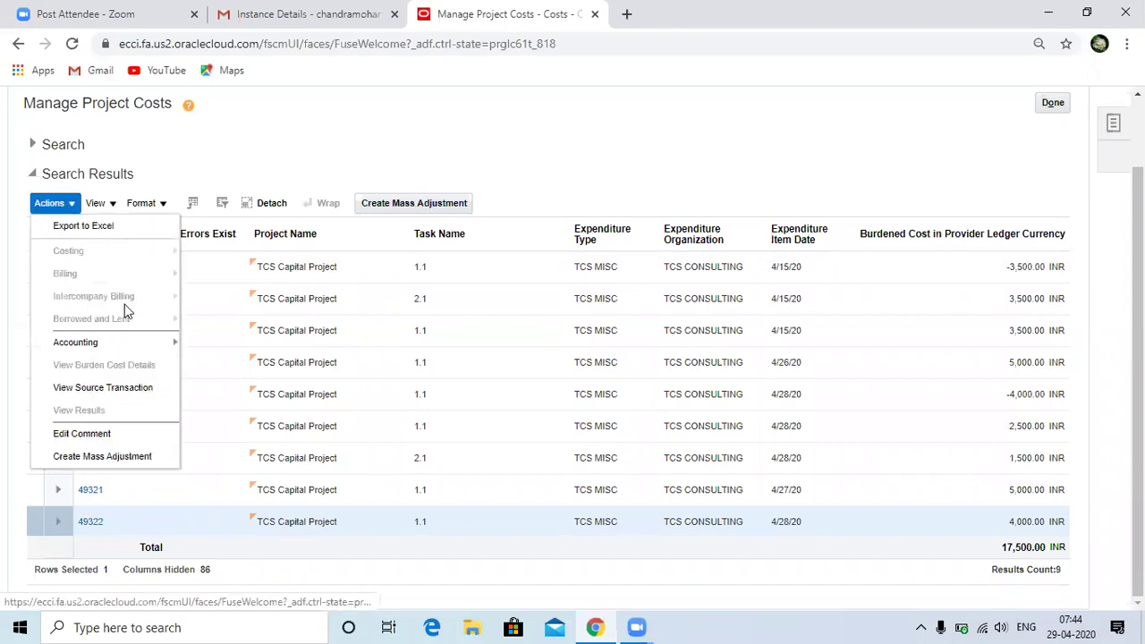
left_click(266, 185)
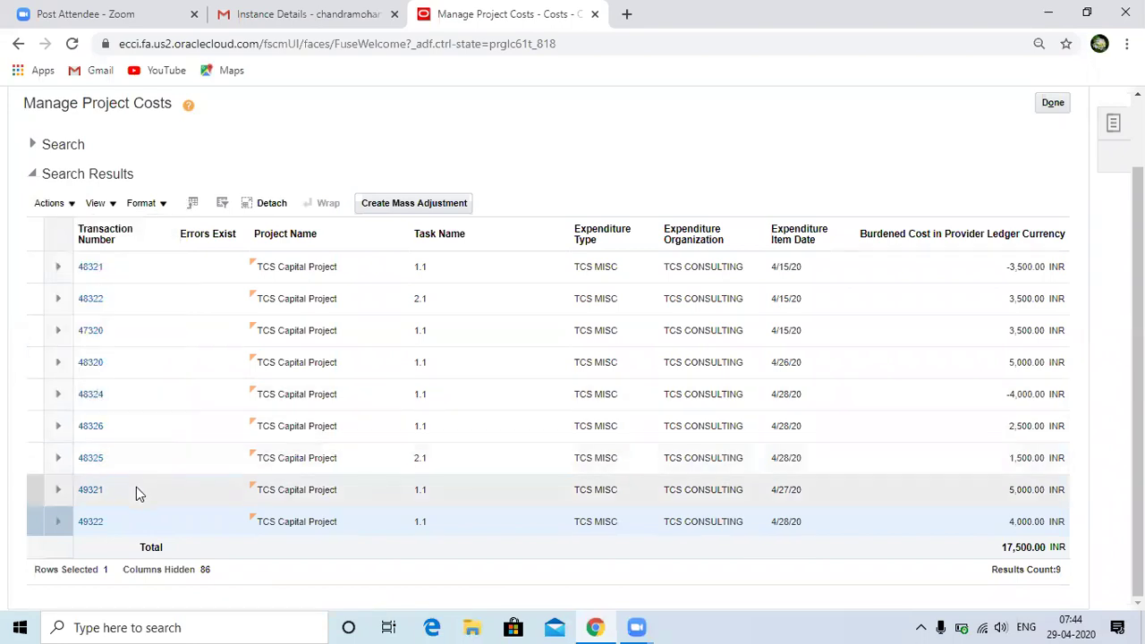
left_click(136, 489)
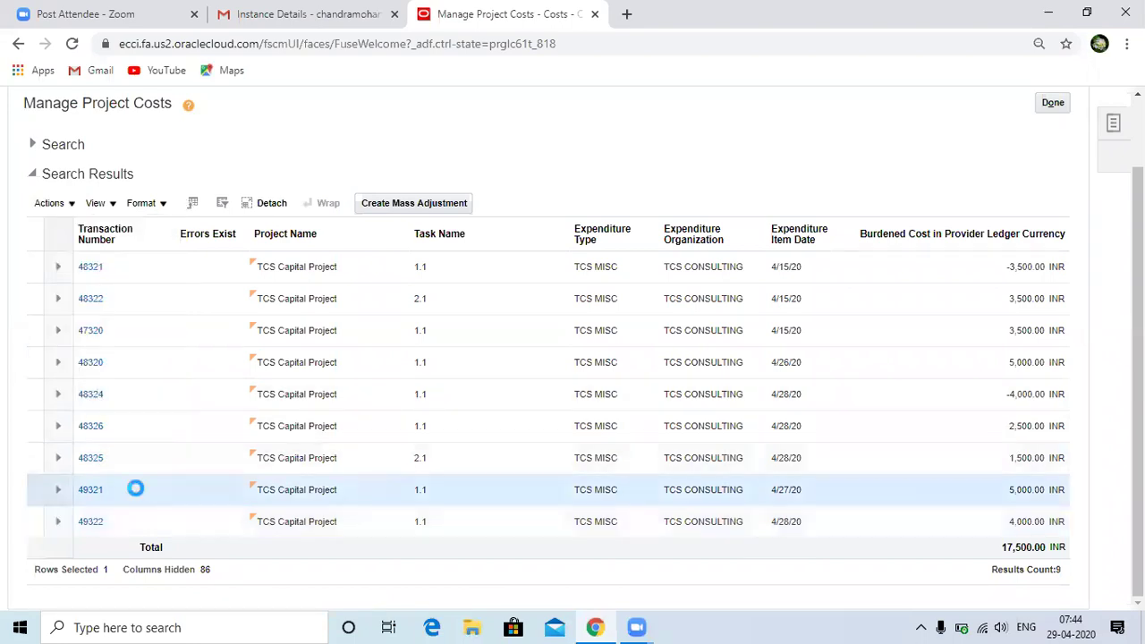
left_click(74, 204)
left_click(75, 204)
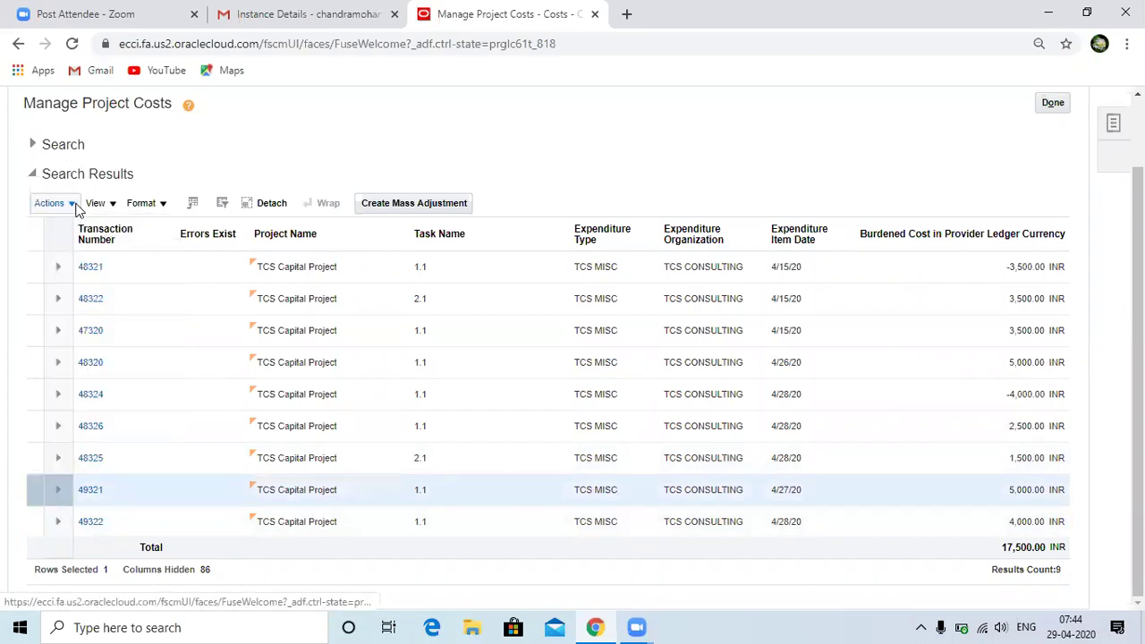
left_click(76, 203)
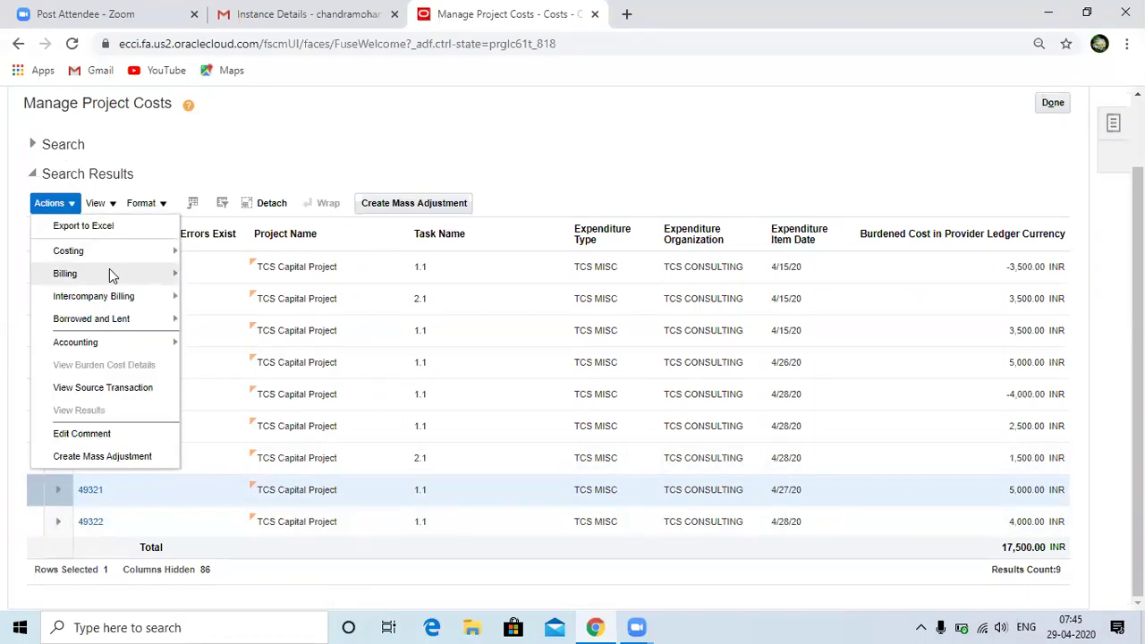
mouse_move(149, 277)
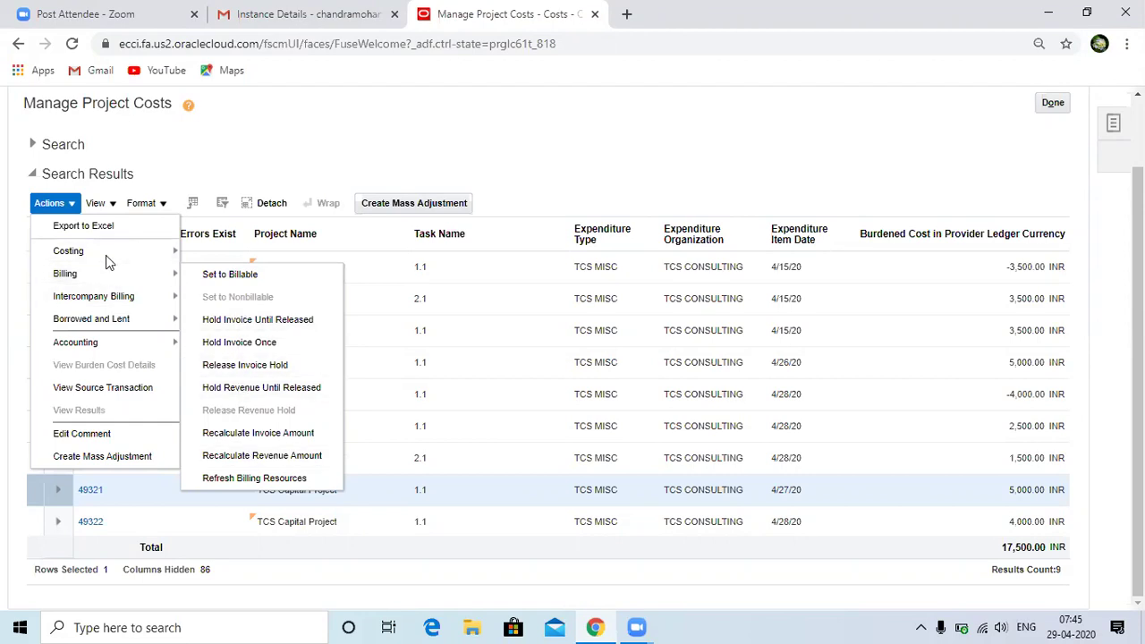
mouse_move(105, 257)
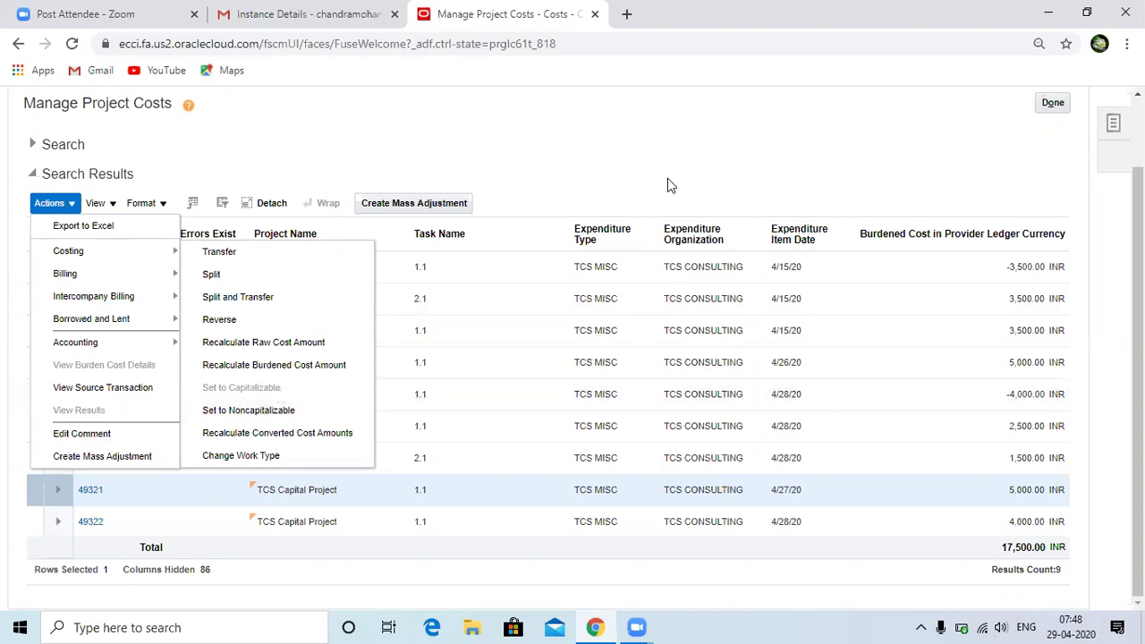
left_click(623, 167)
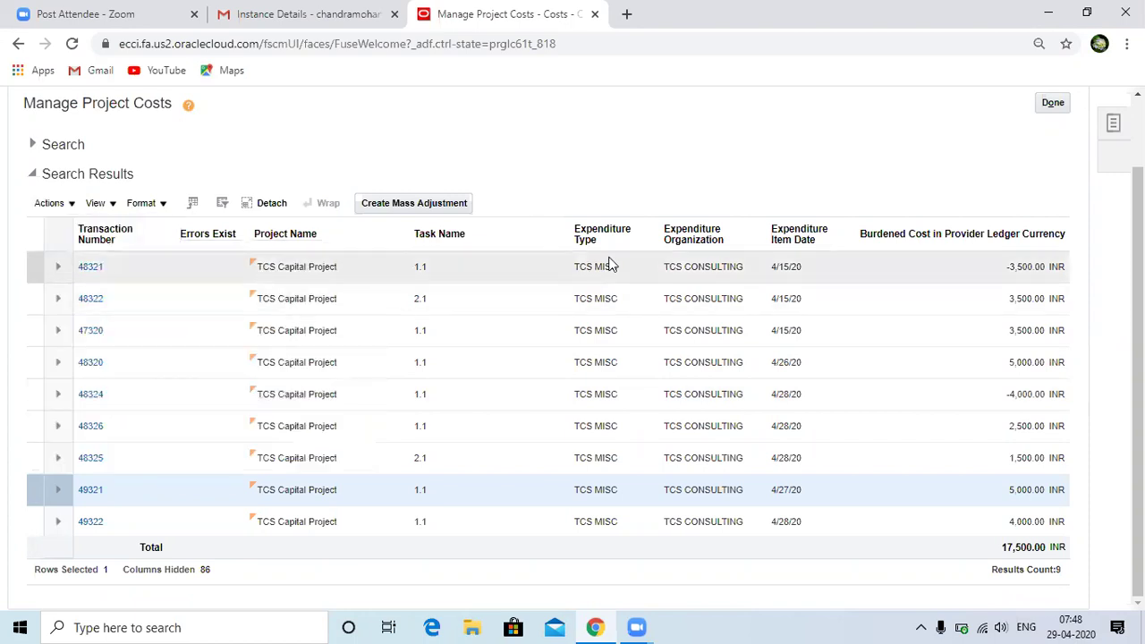
scroll(734, 225, "up", 1)
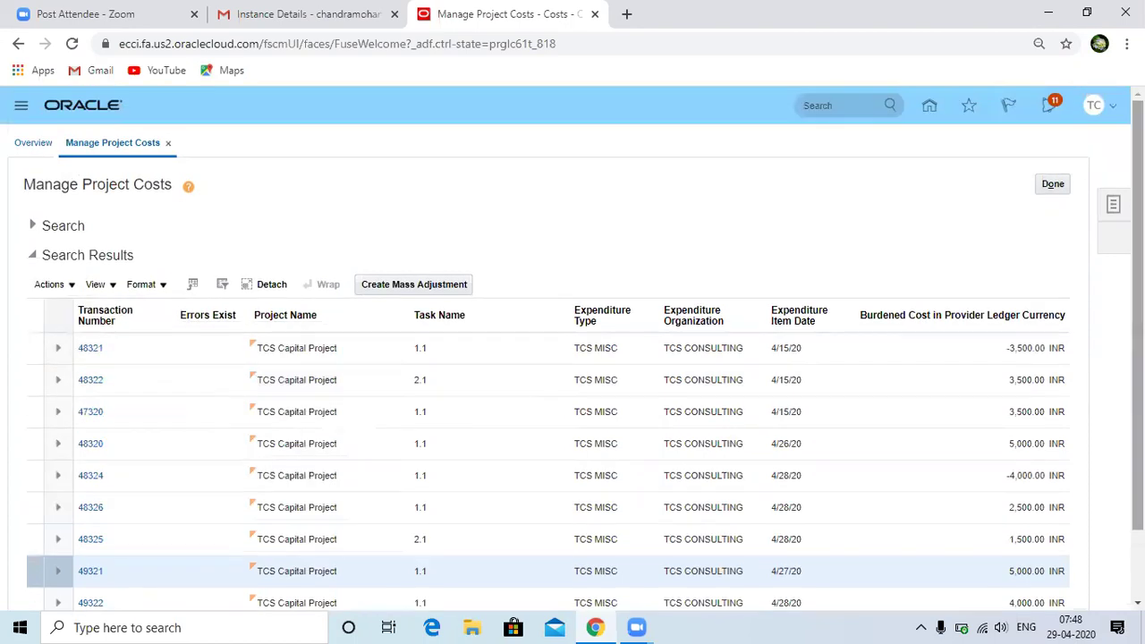